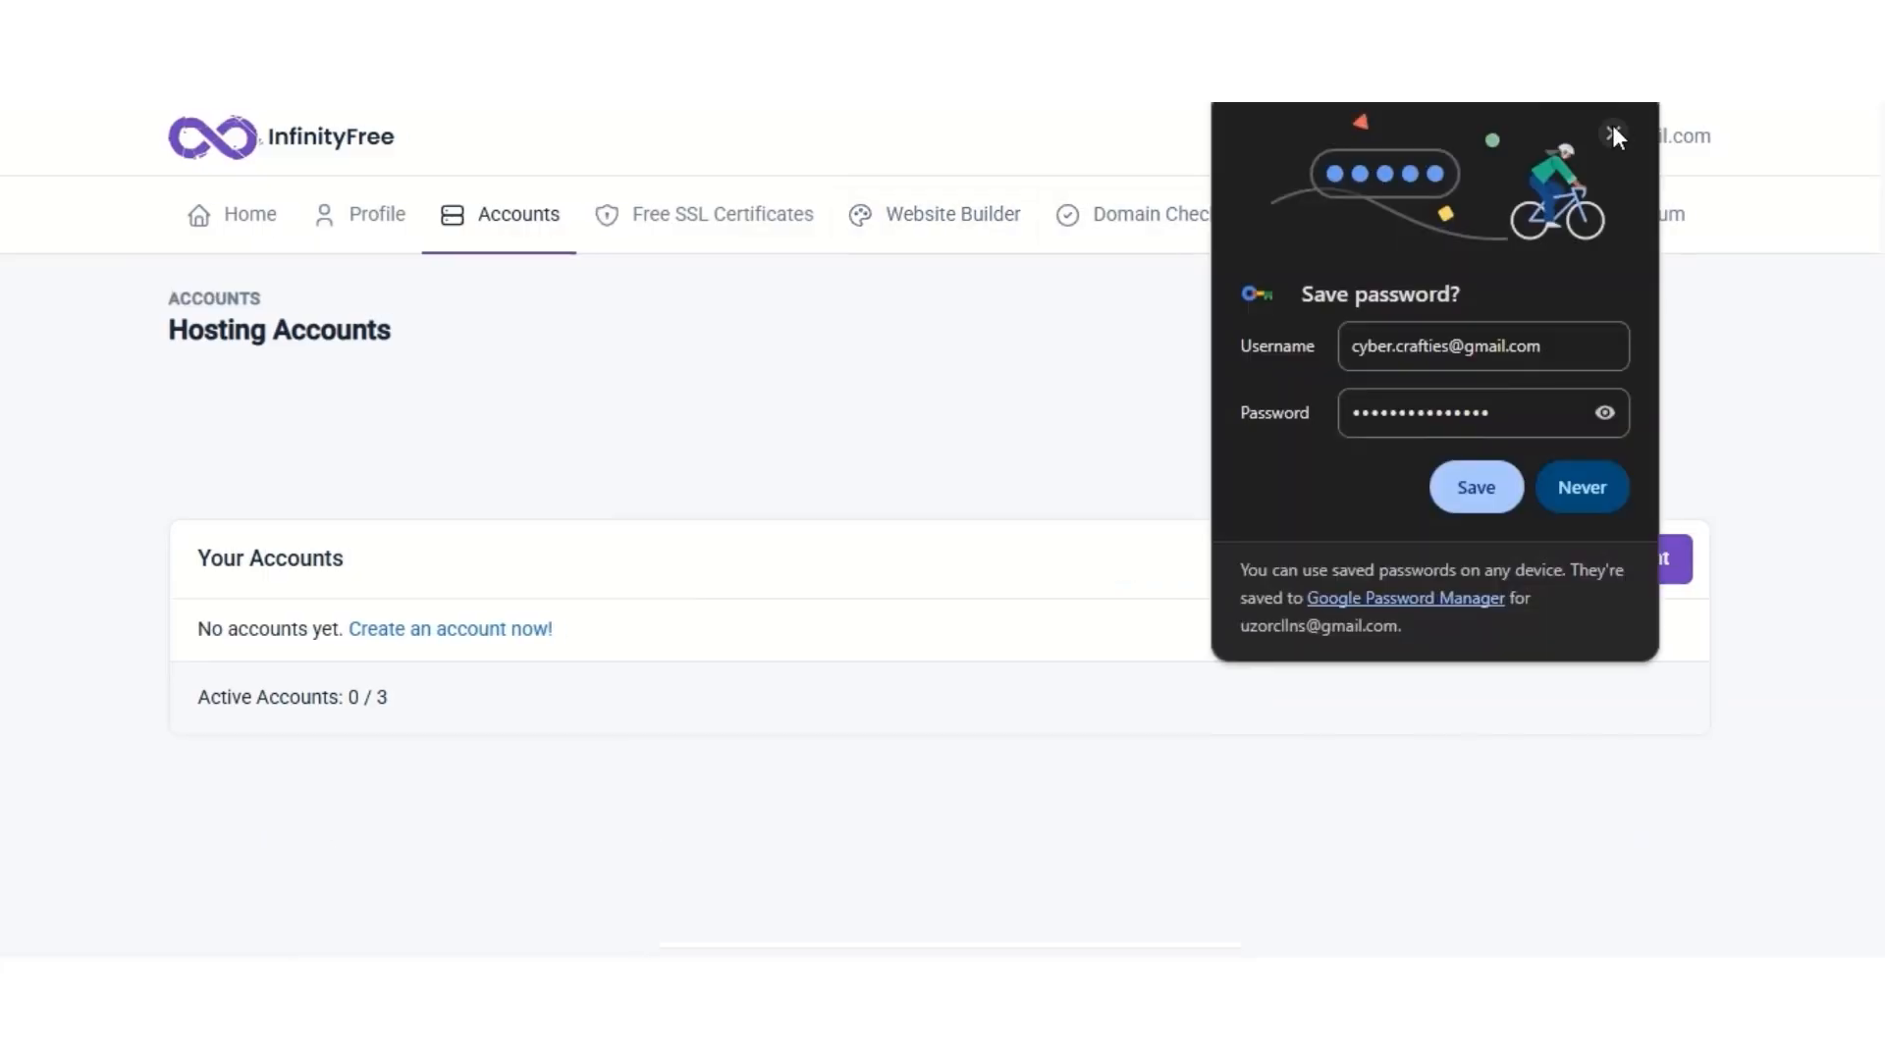
- Dismiss the browser's save-password prompt and start creating a new hosting account
left_click(1612, 129)
scroll(975, 522, "down", 1)
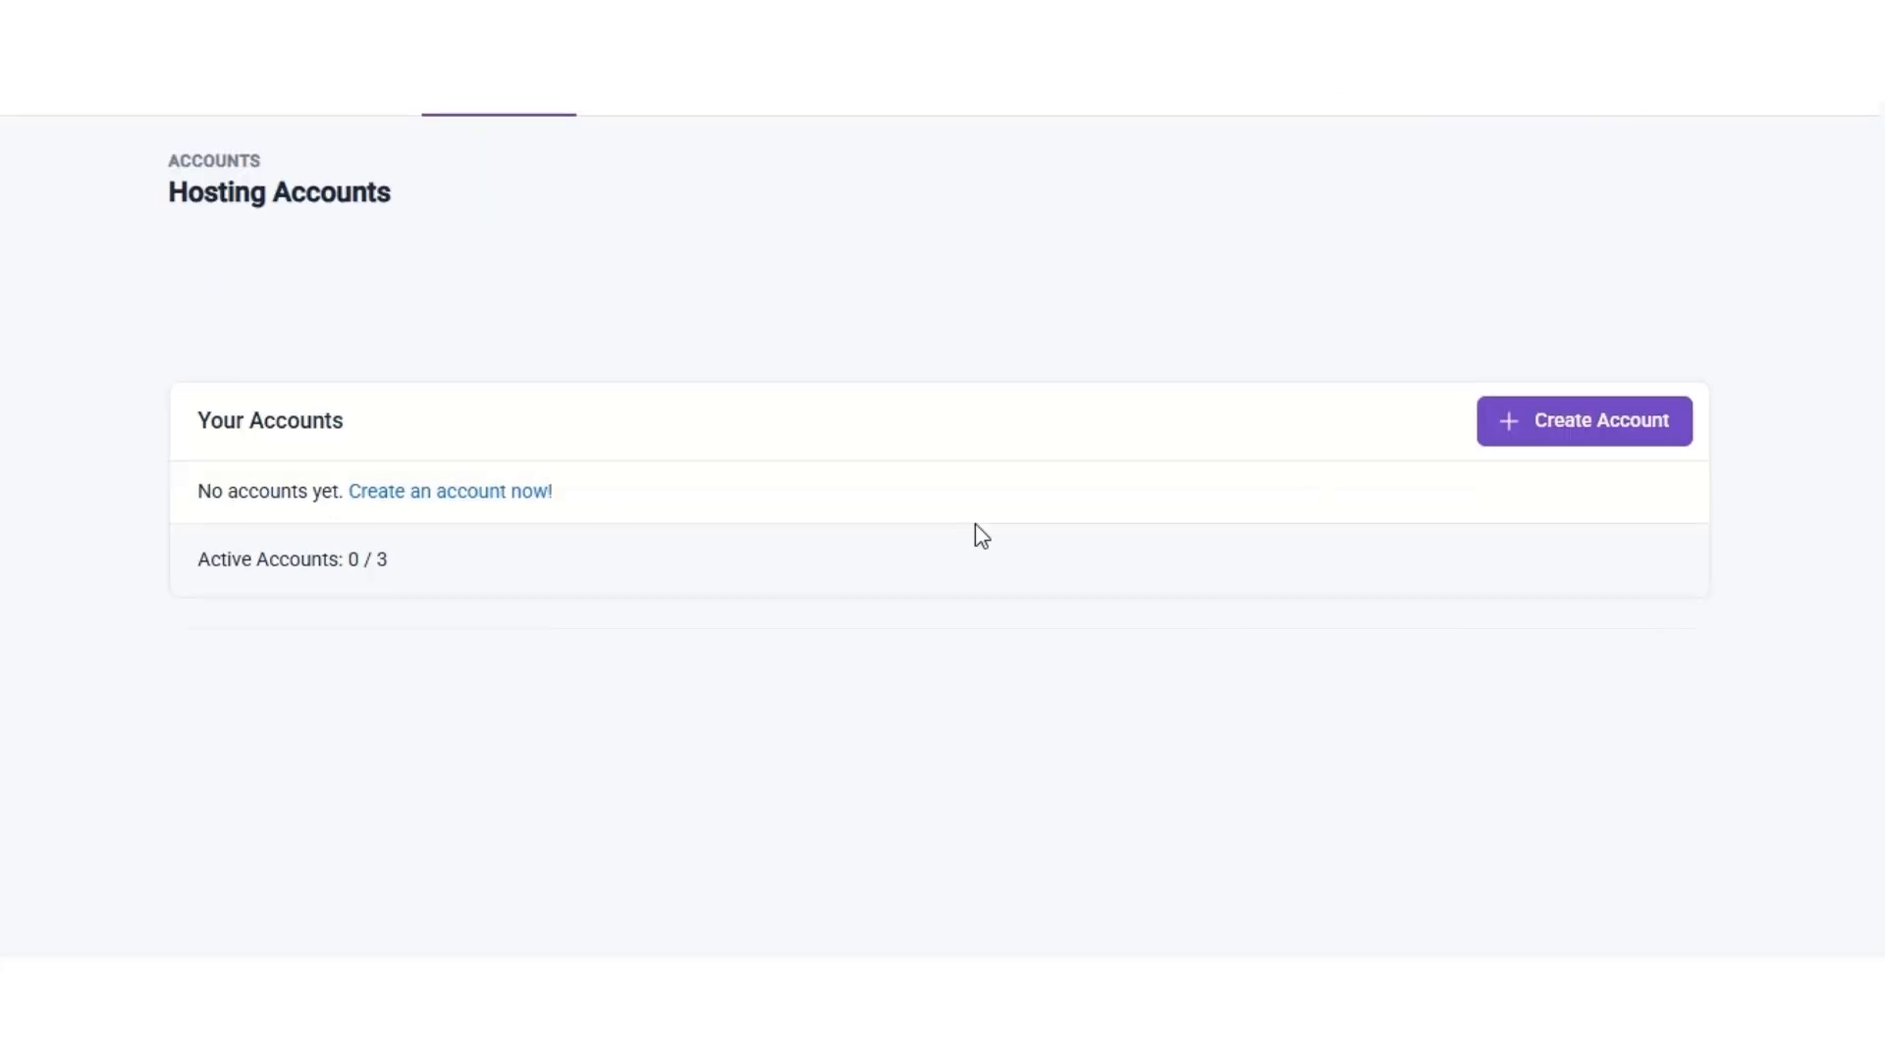
left_click(1598, 423)
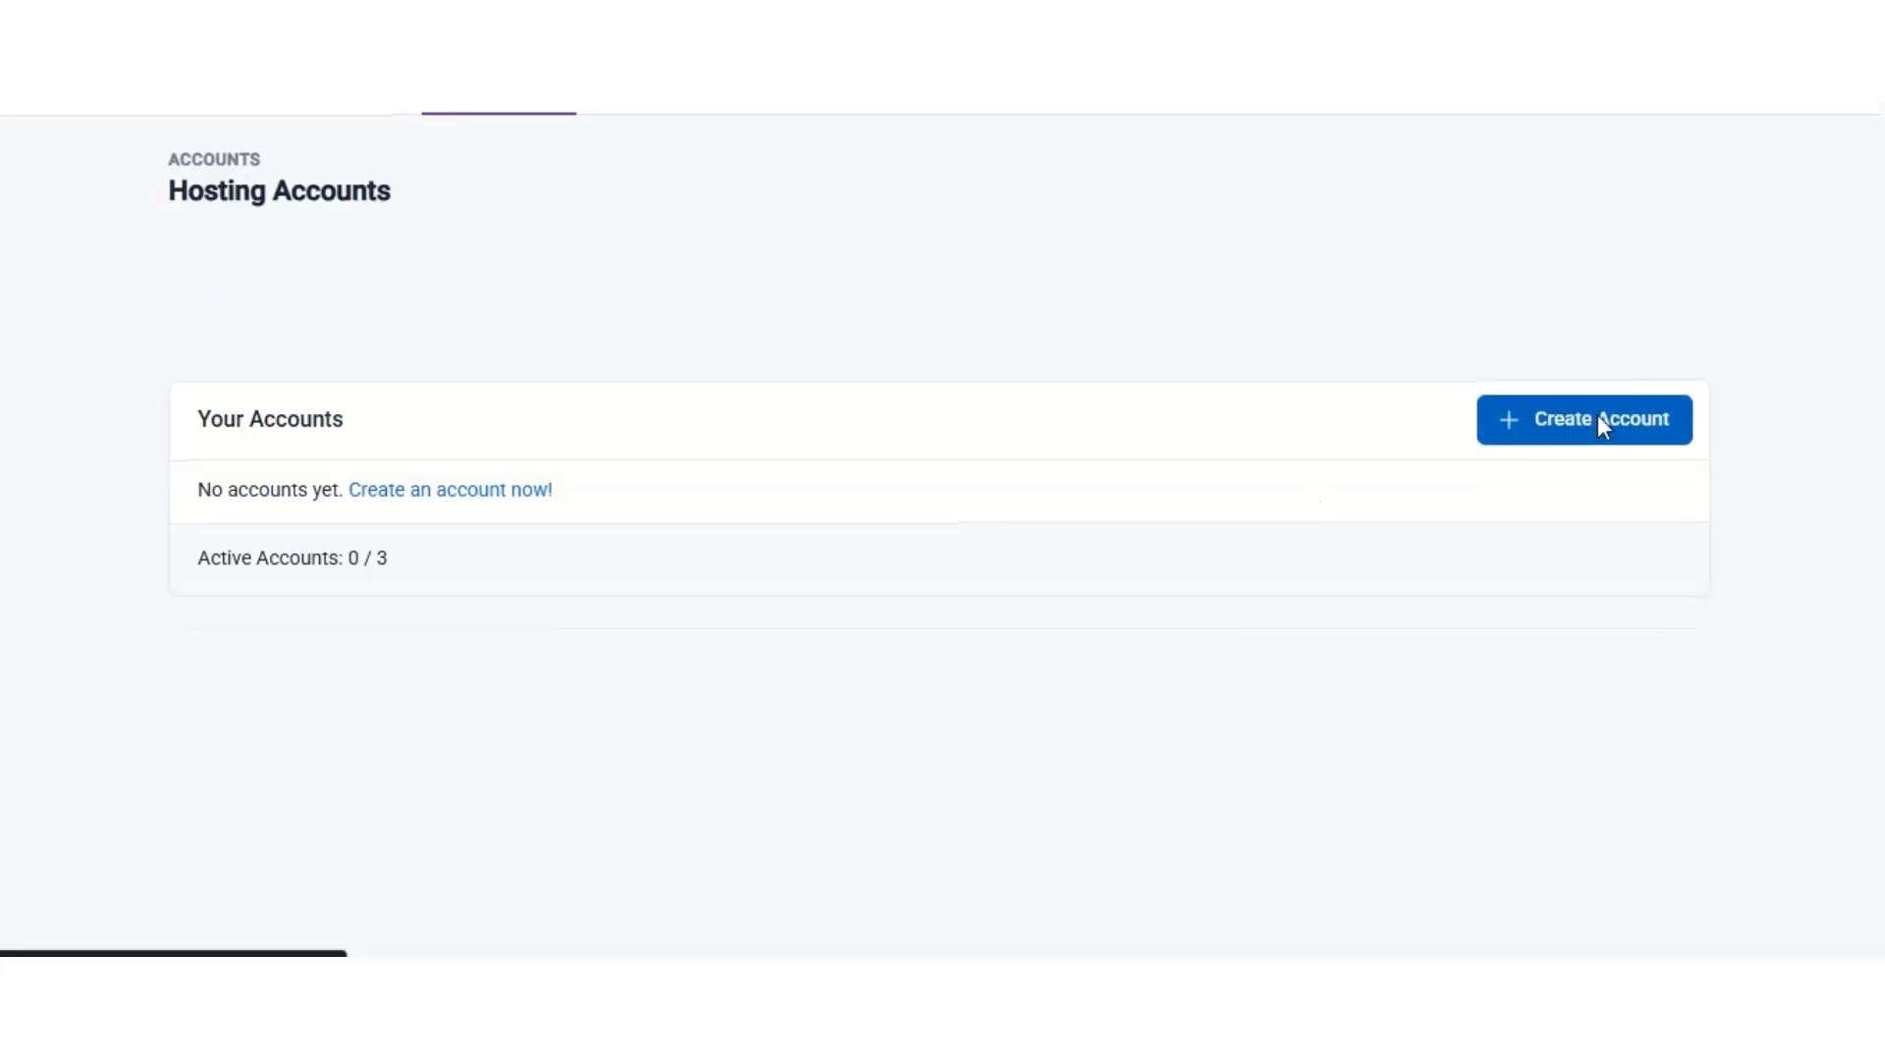
- Choose the free $0 InfinityFree hosting plan and close the advertisement that covers the page
scroll(1279, 421, "down", 3)
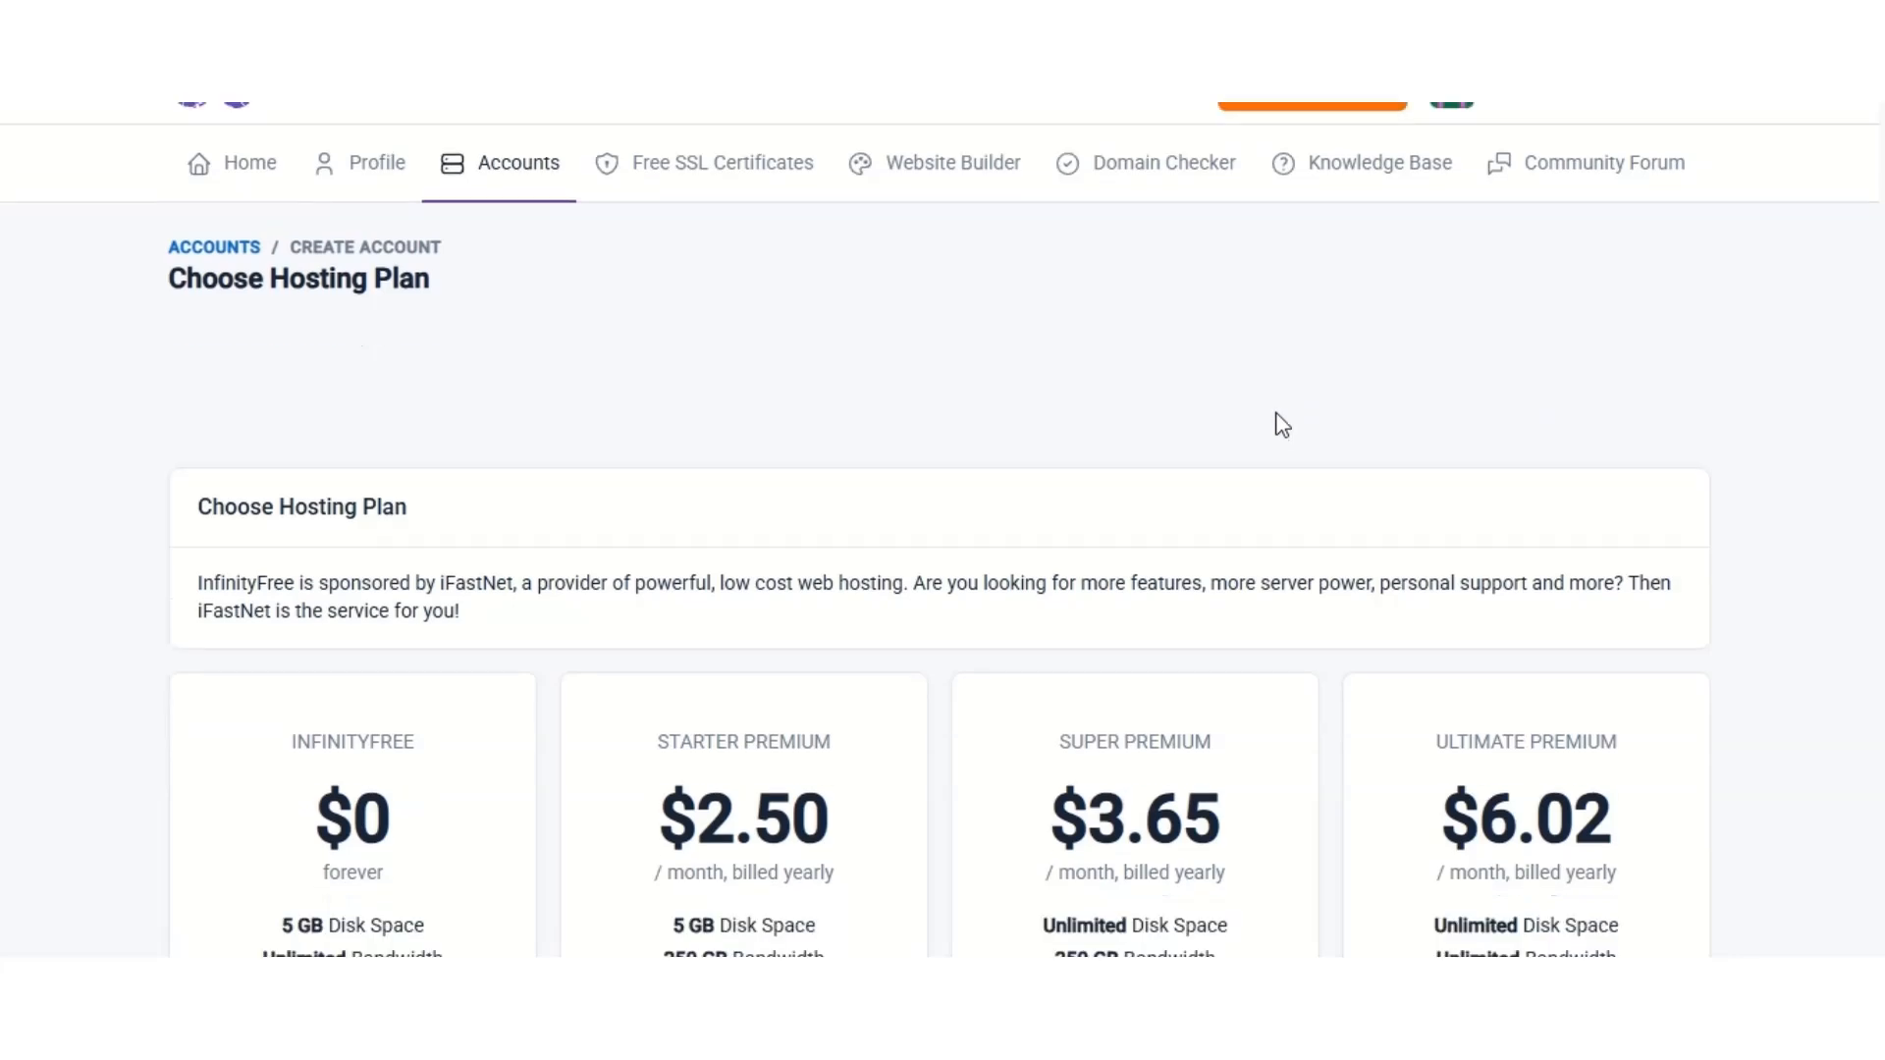
scroll(1236, 441, "down", 3)
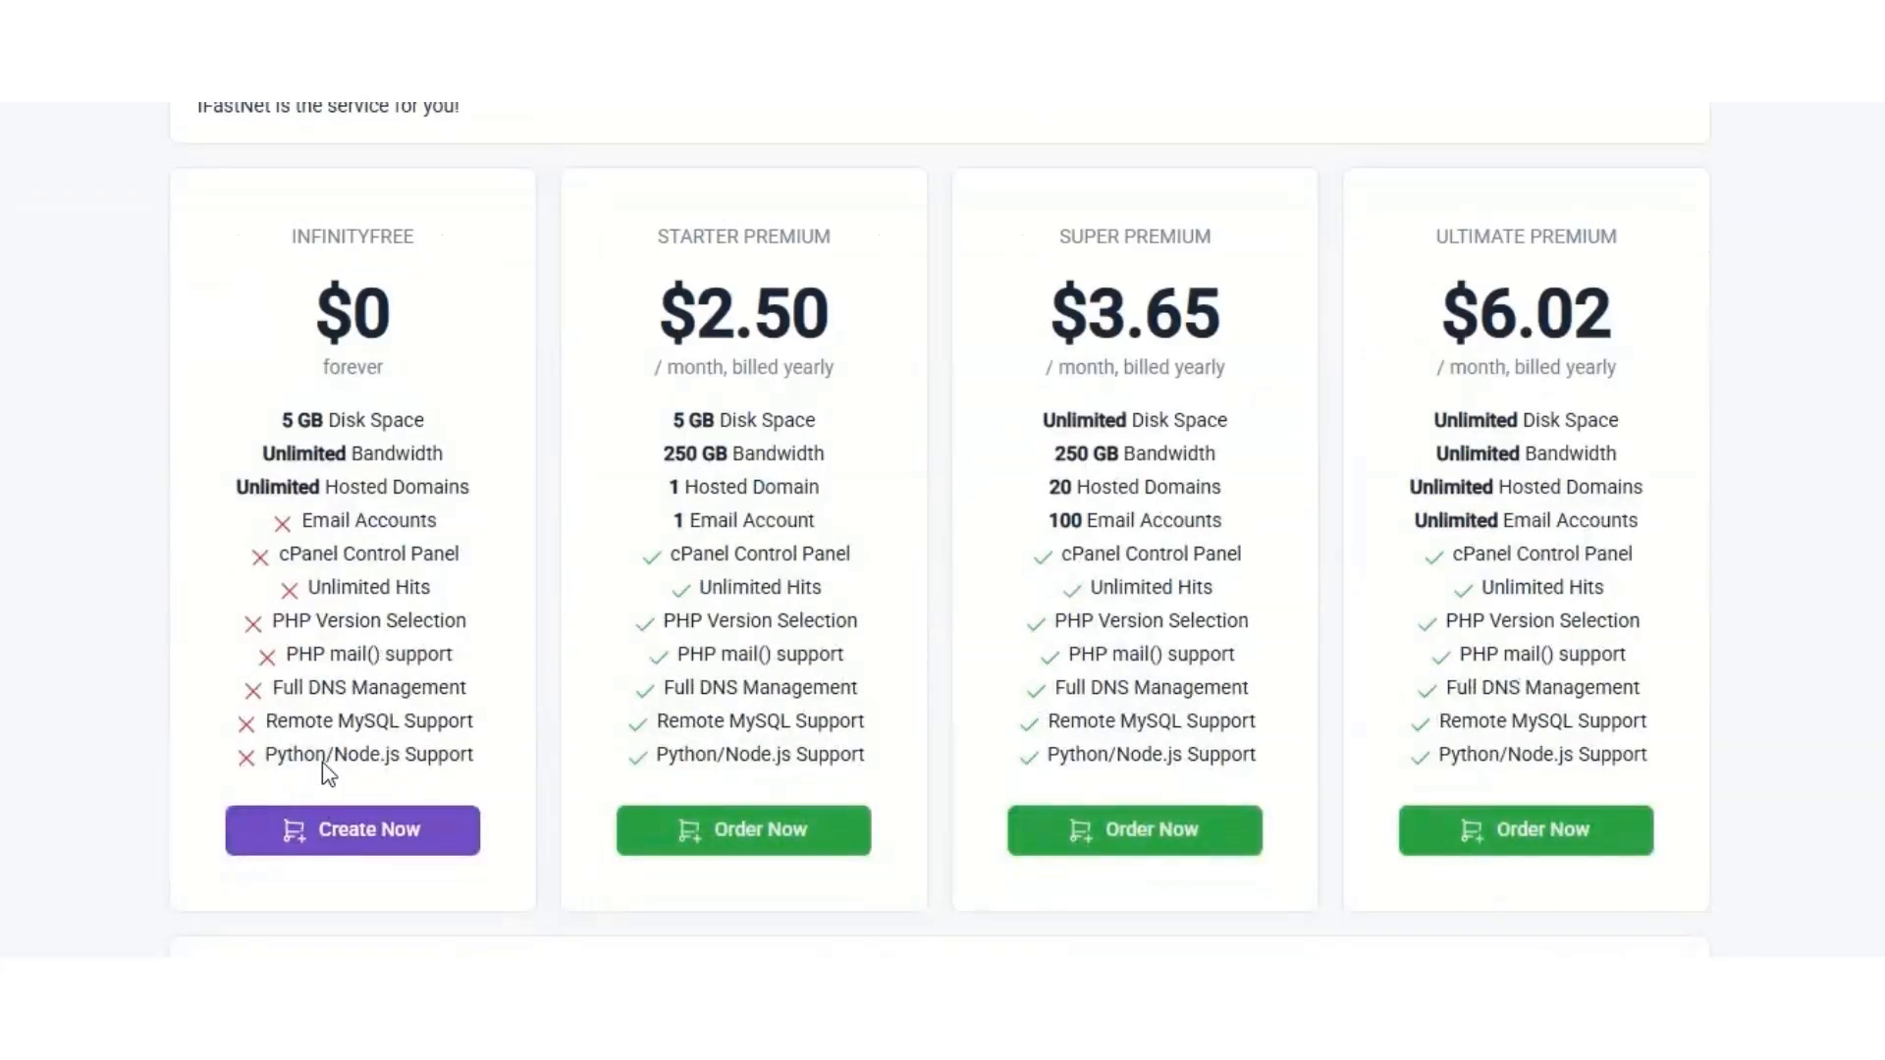
left_click(382, 835)
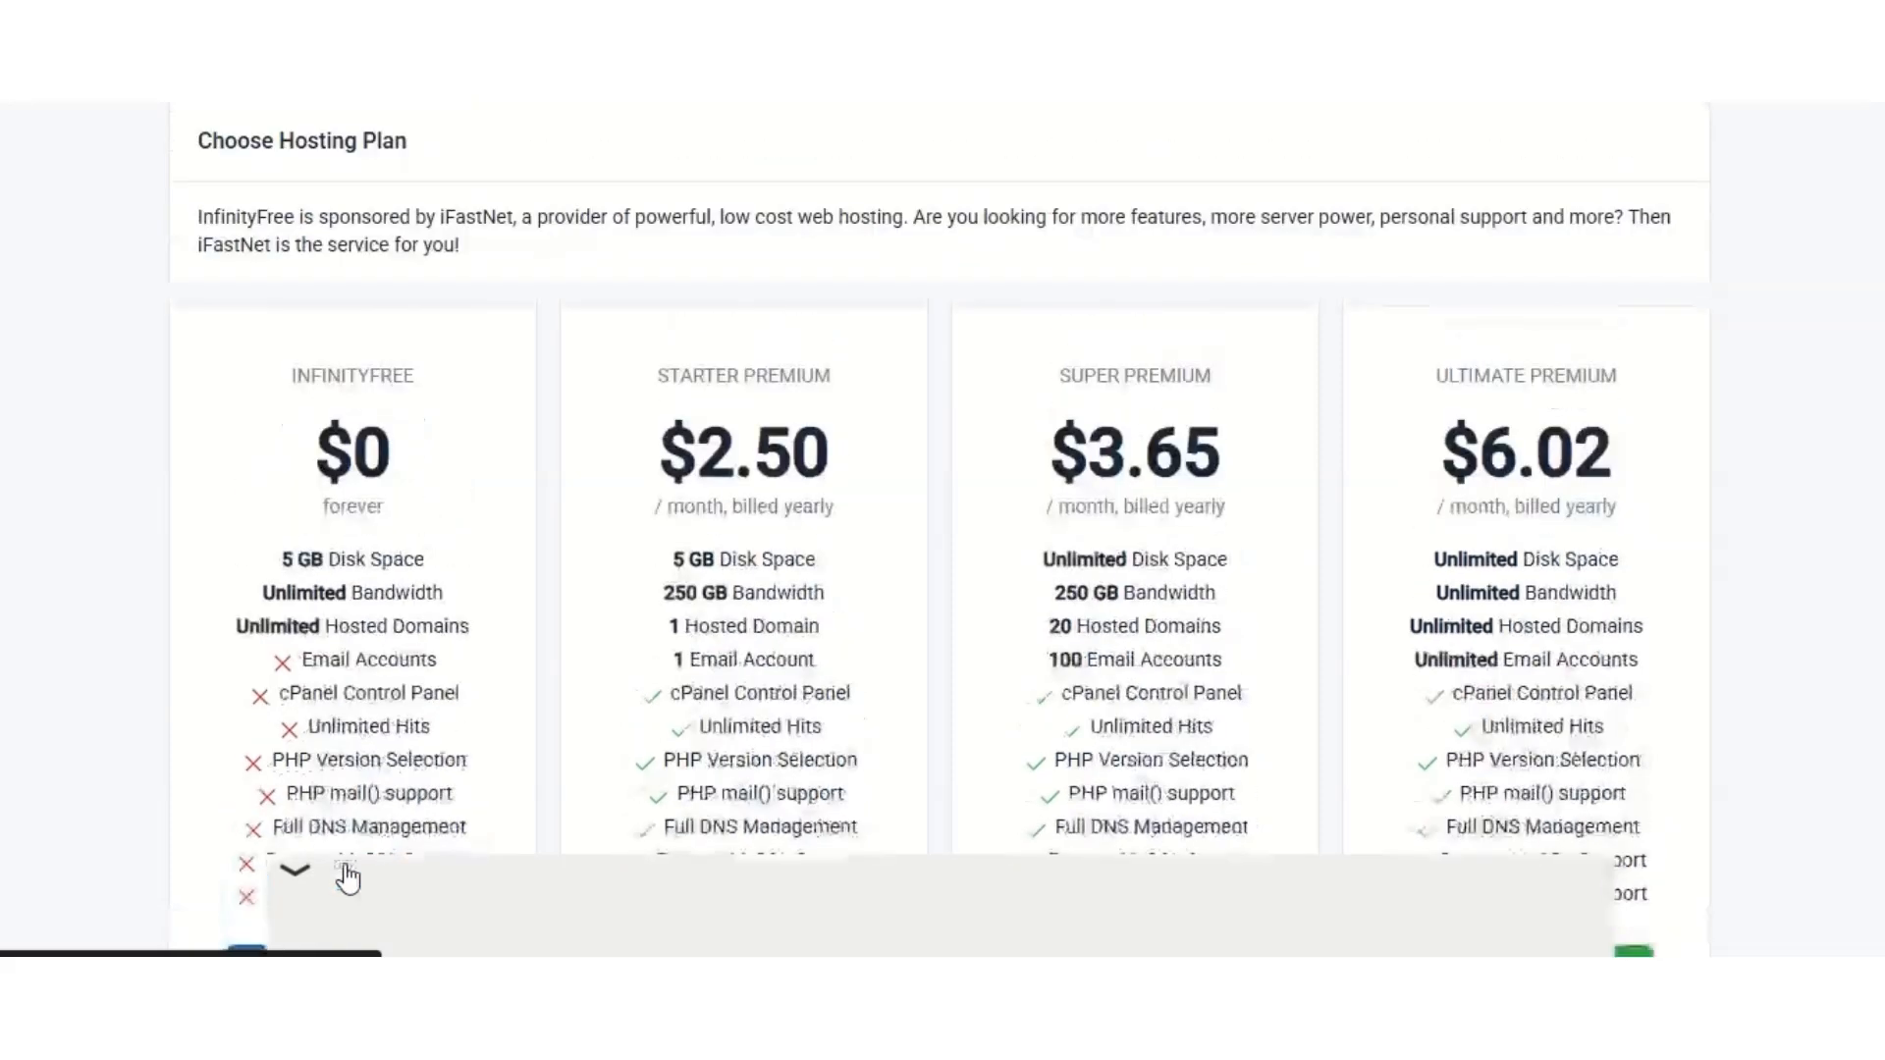
scroll(348, 880, "down", 1)
left_click(362, 840)
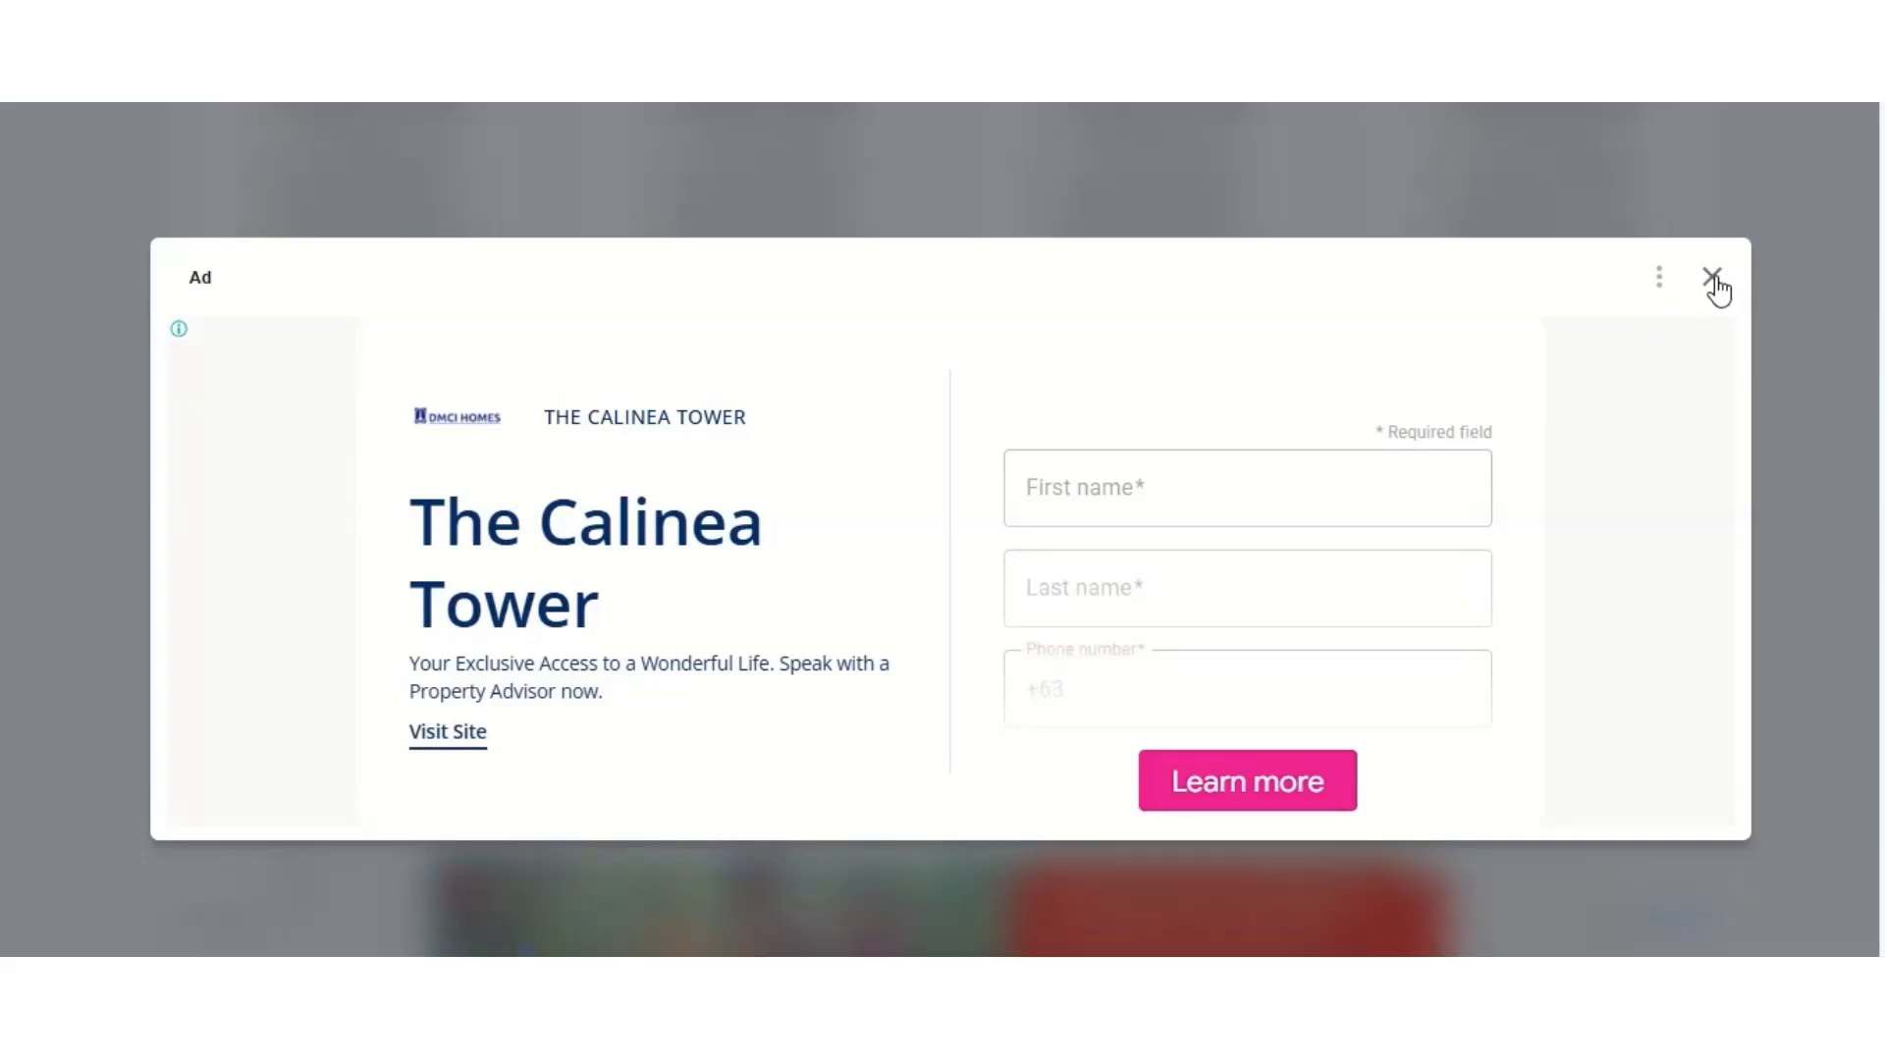
left_click(1714, 280)
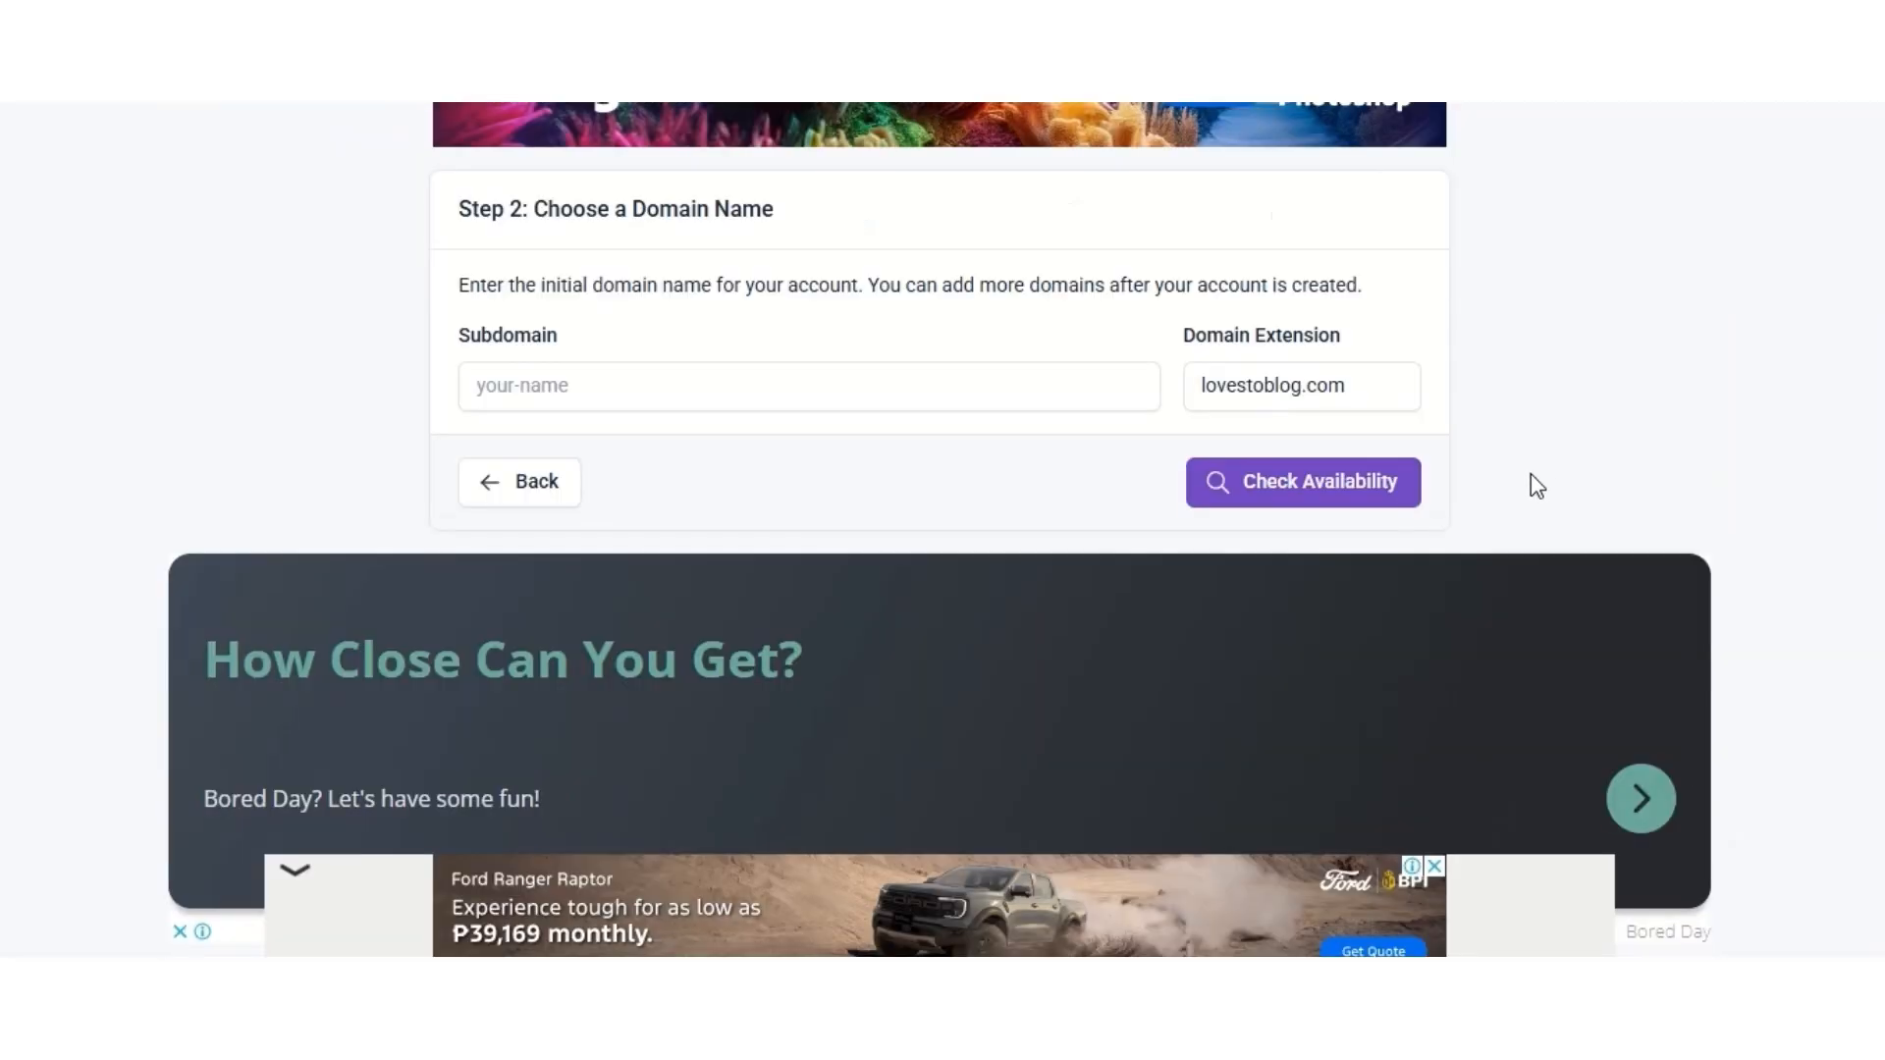
- Enter cybcargo as the subdomain with the rf.gd domain extension and check its availability
left_click(599, 395)
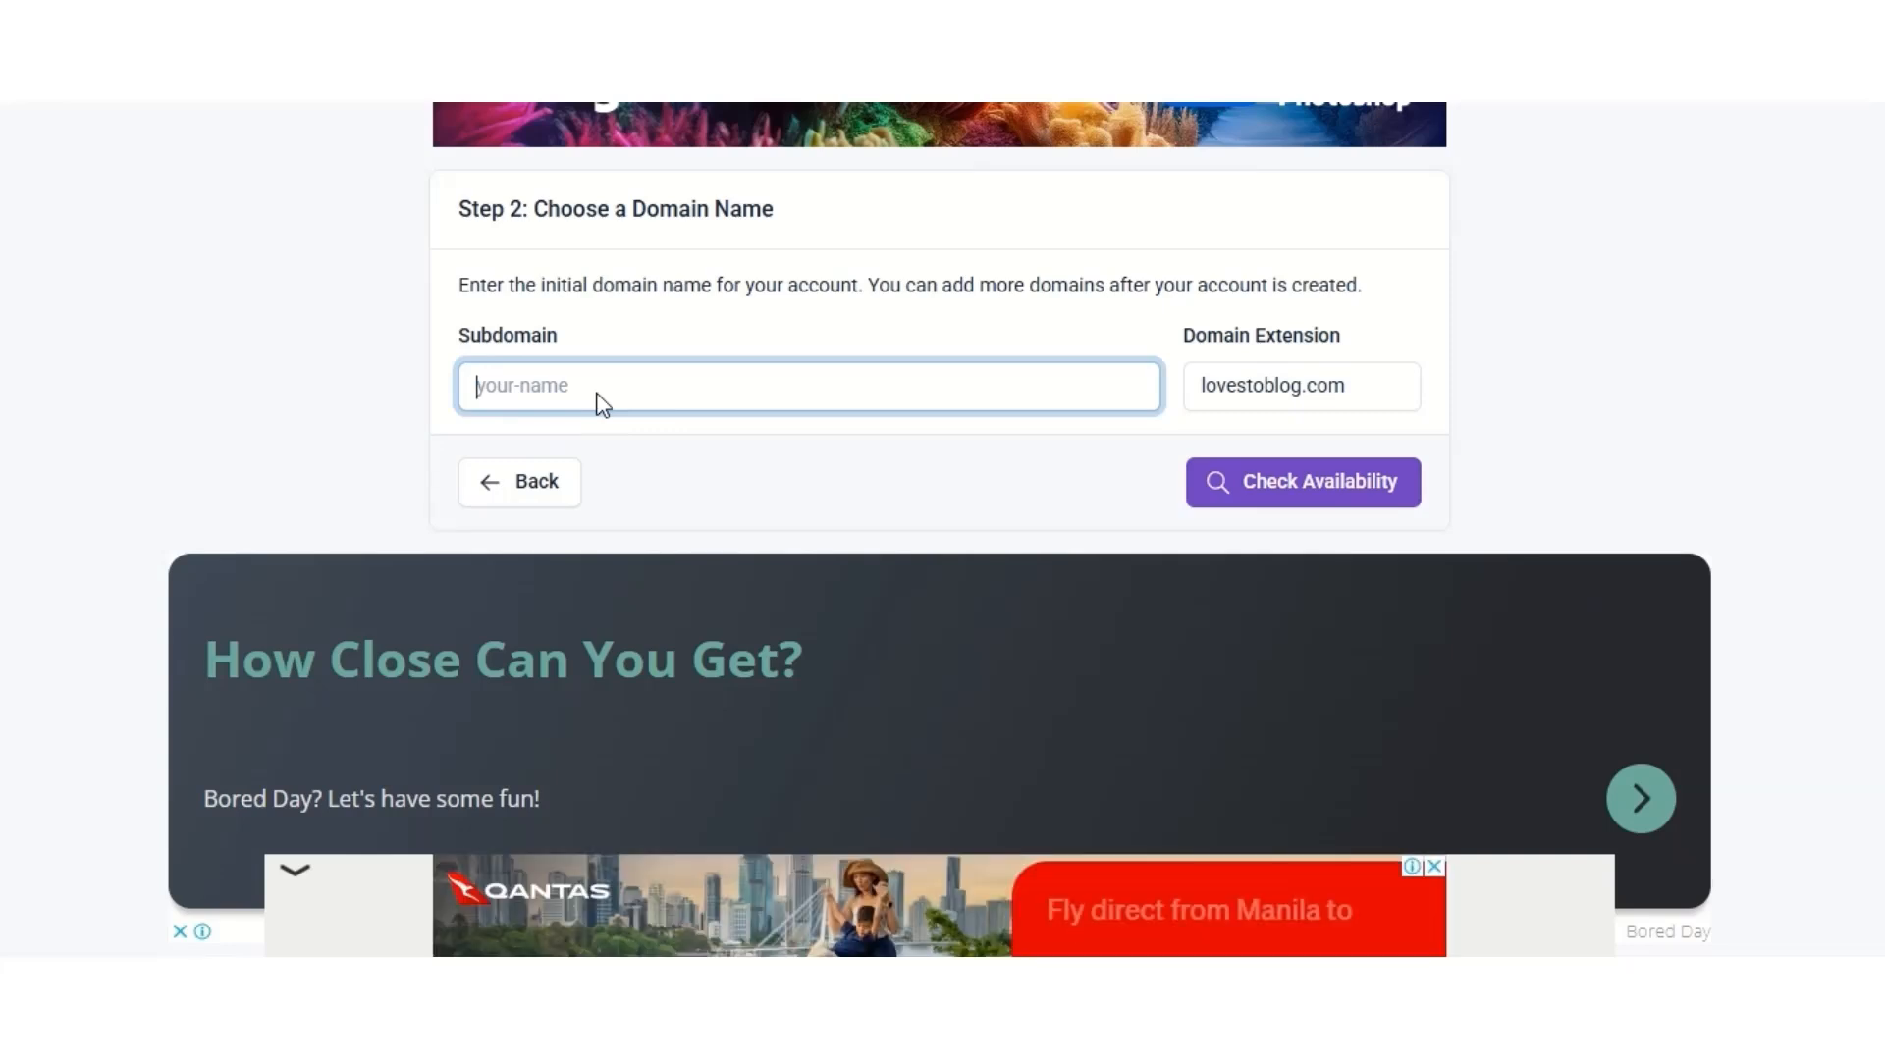
type("cyb")
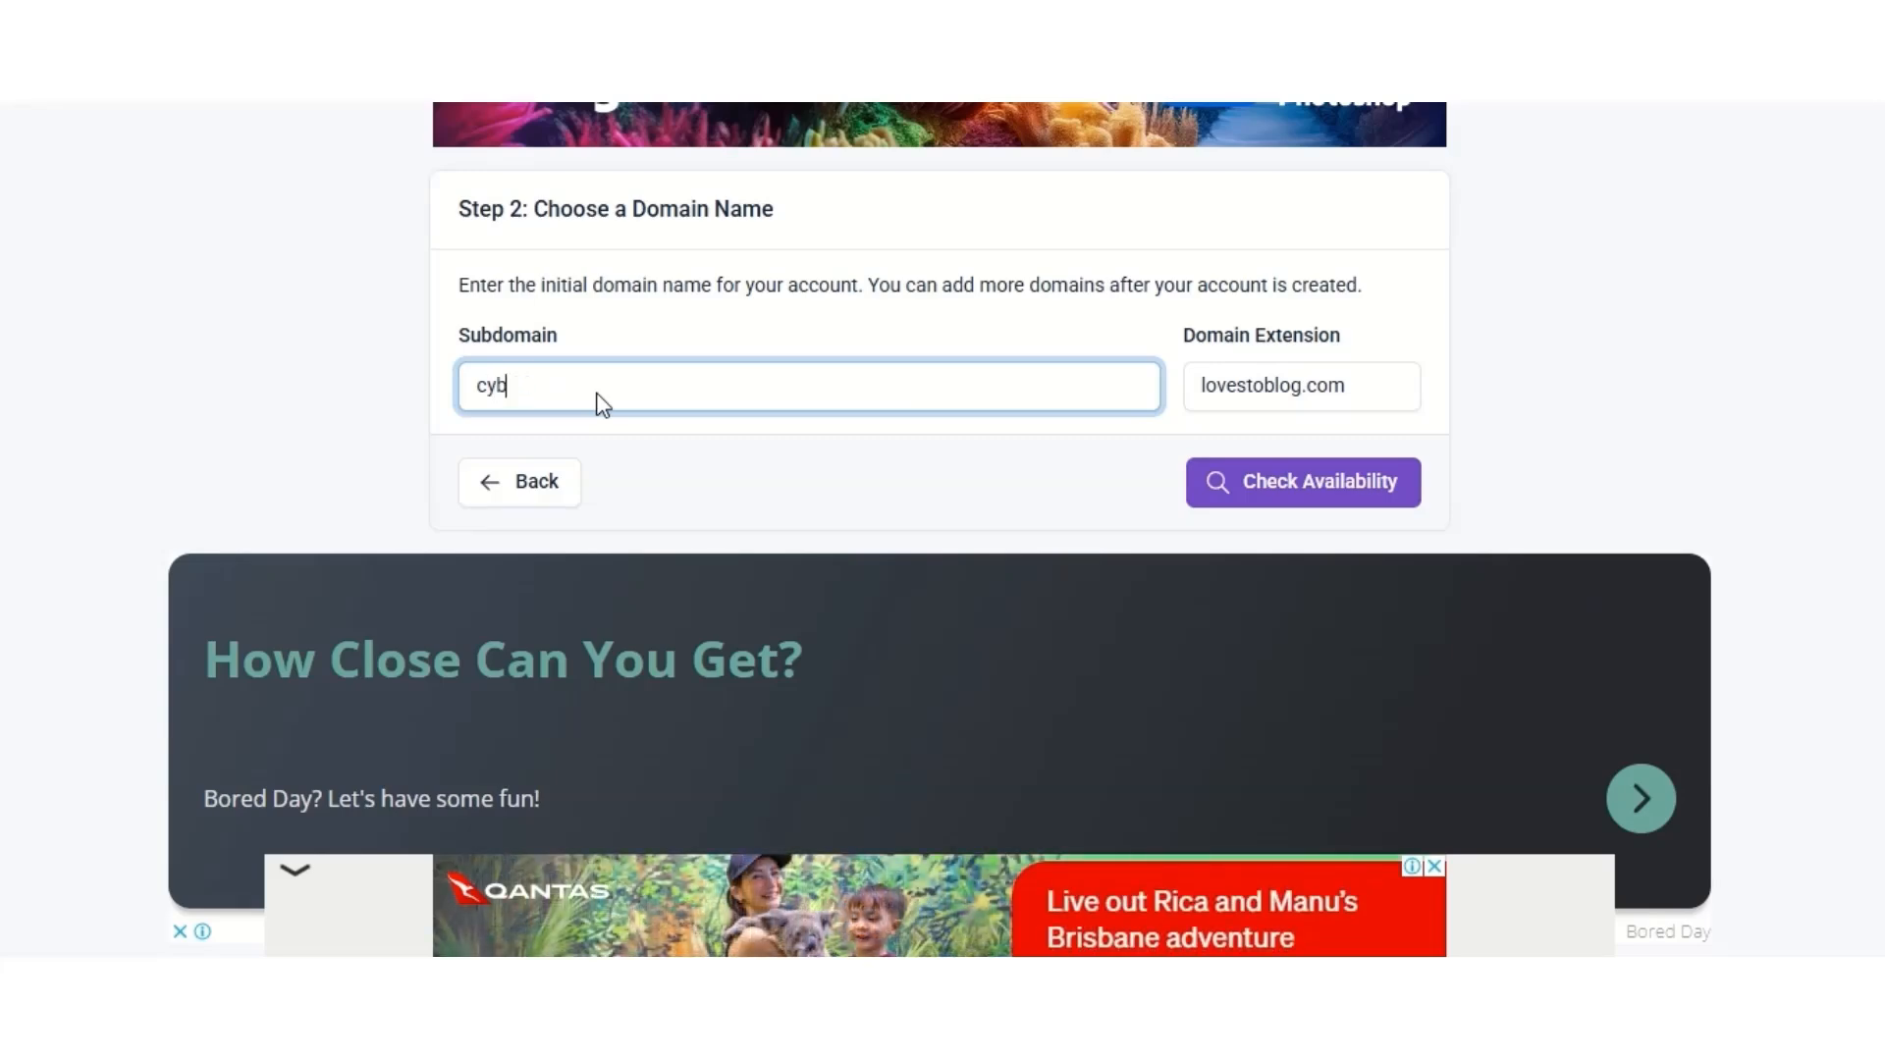
type("cargo")
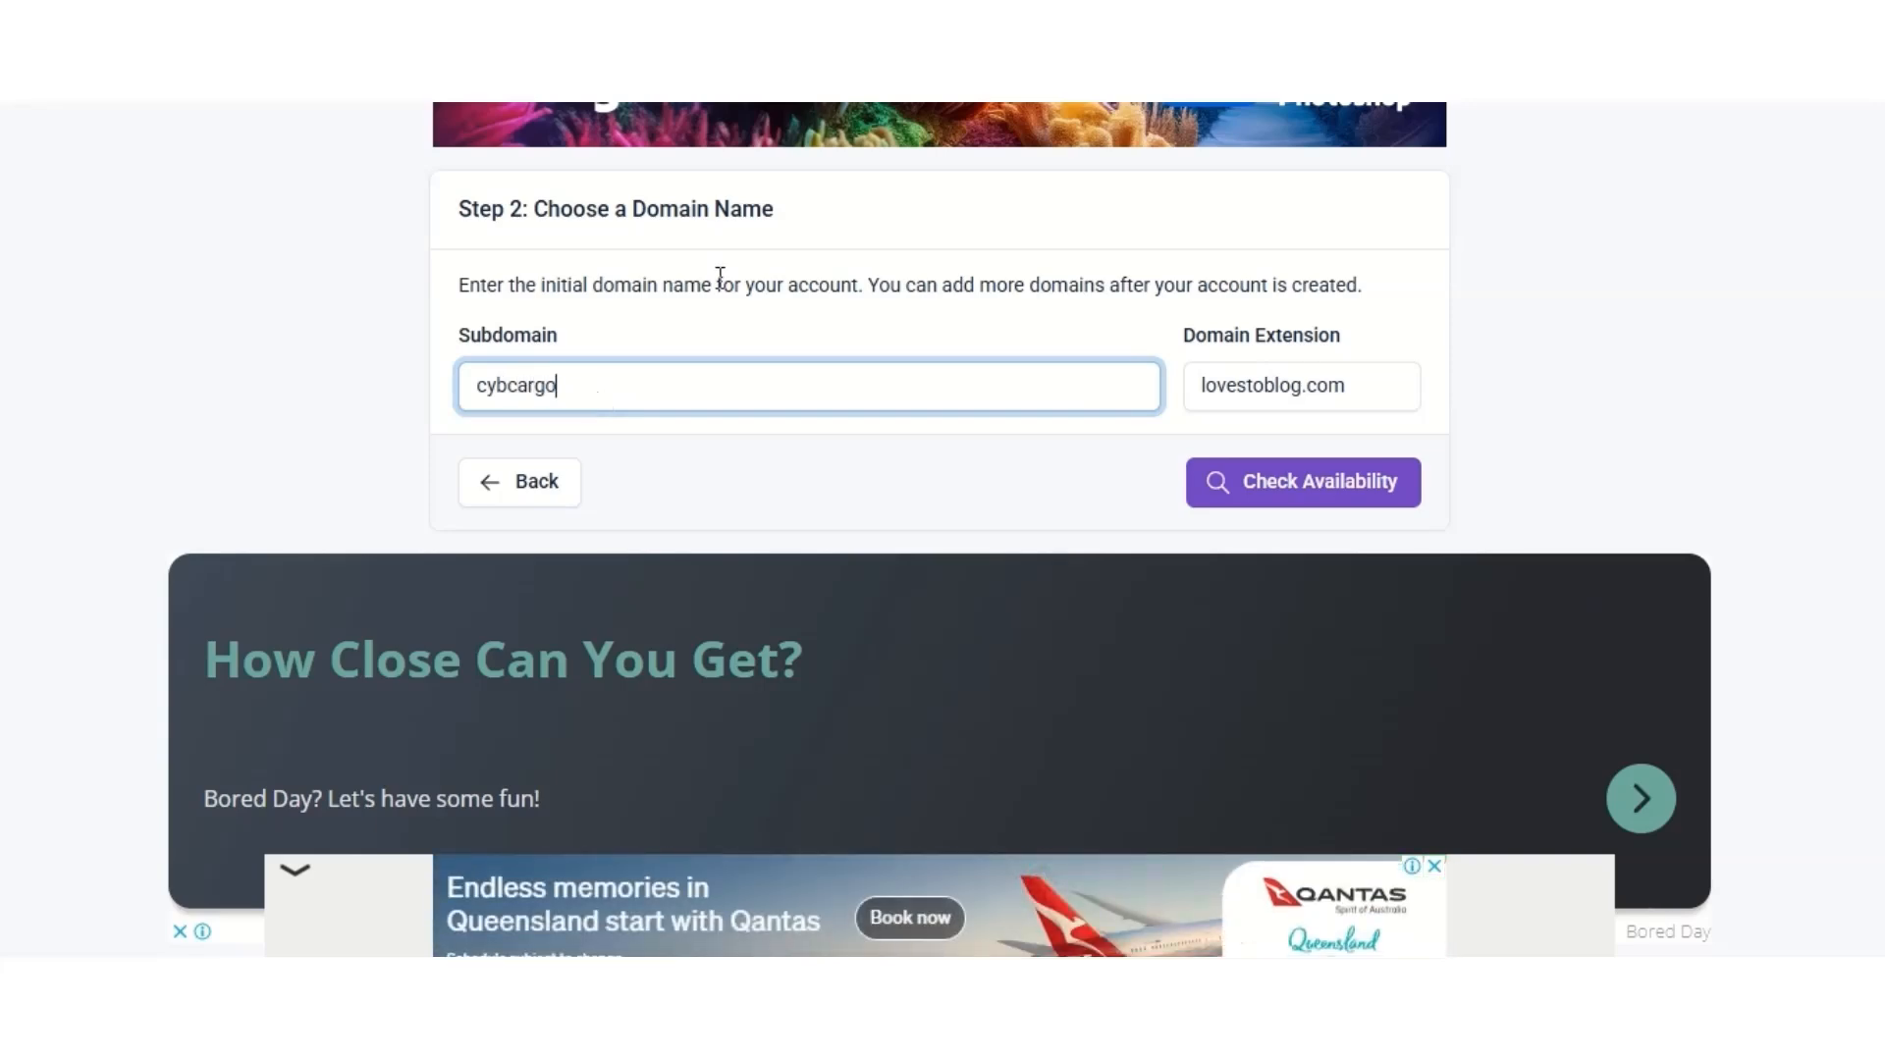
left_click(1242, 391)
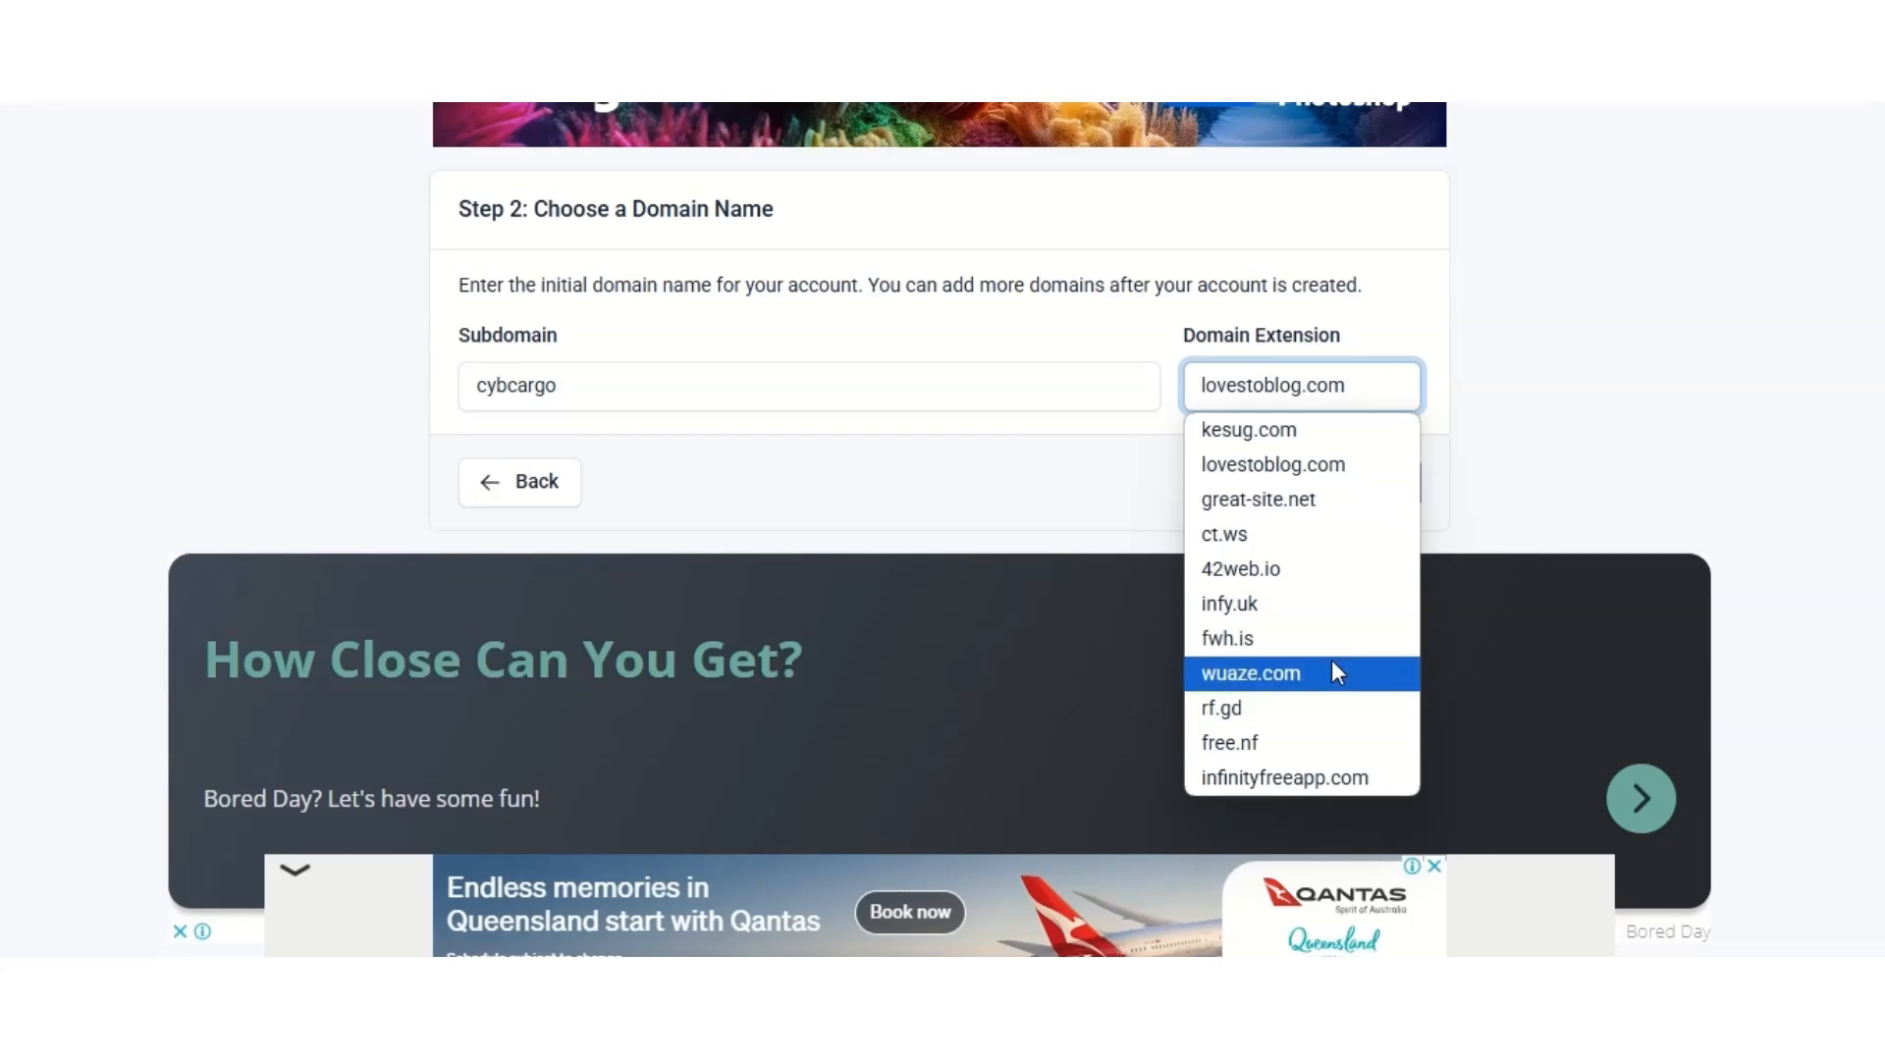
left_click(1255, 708)
left_click(1325, 496)
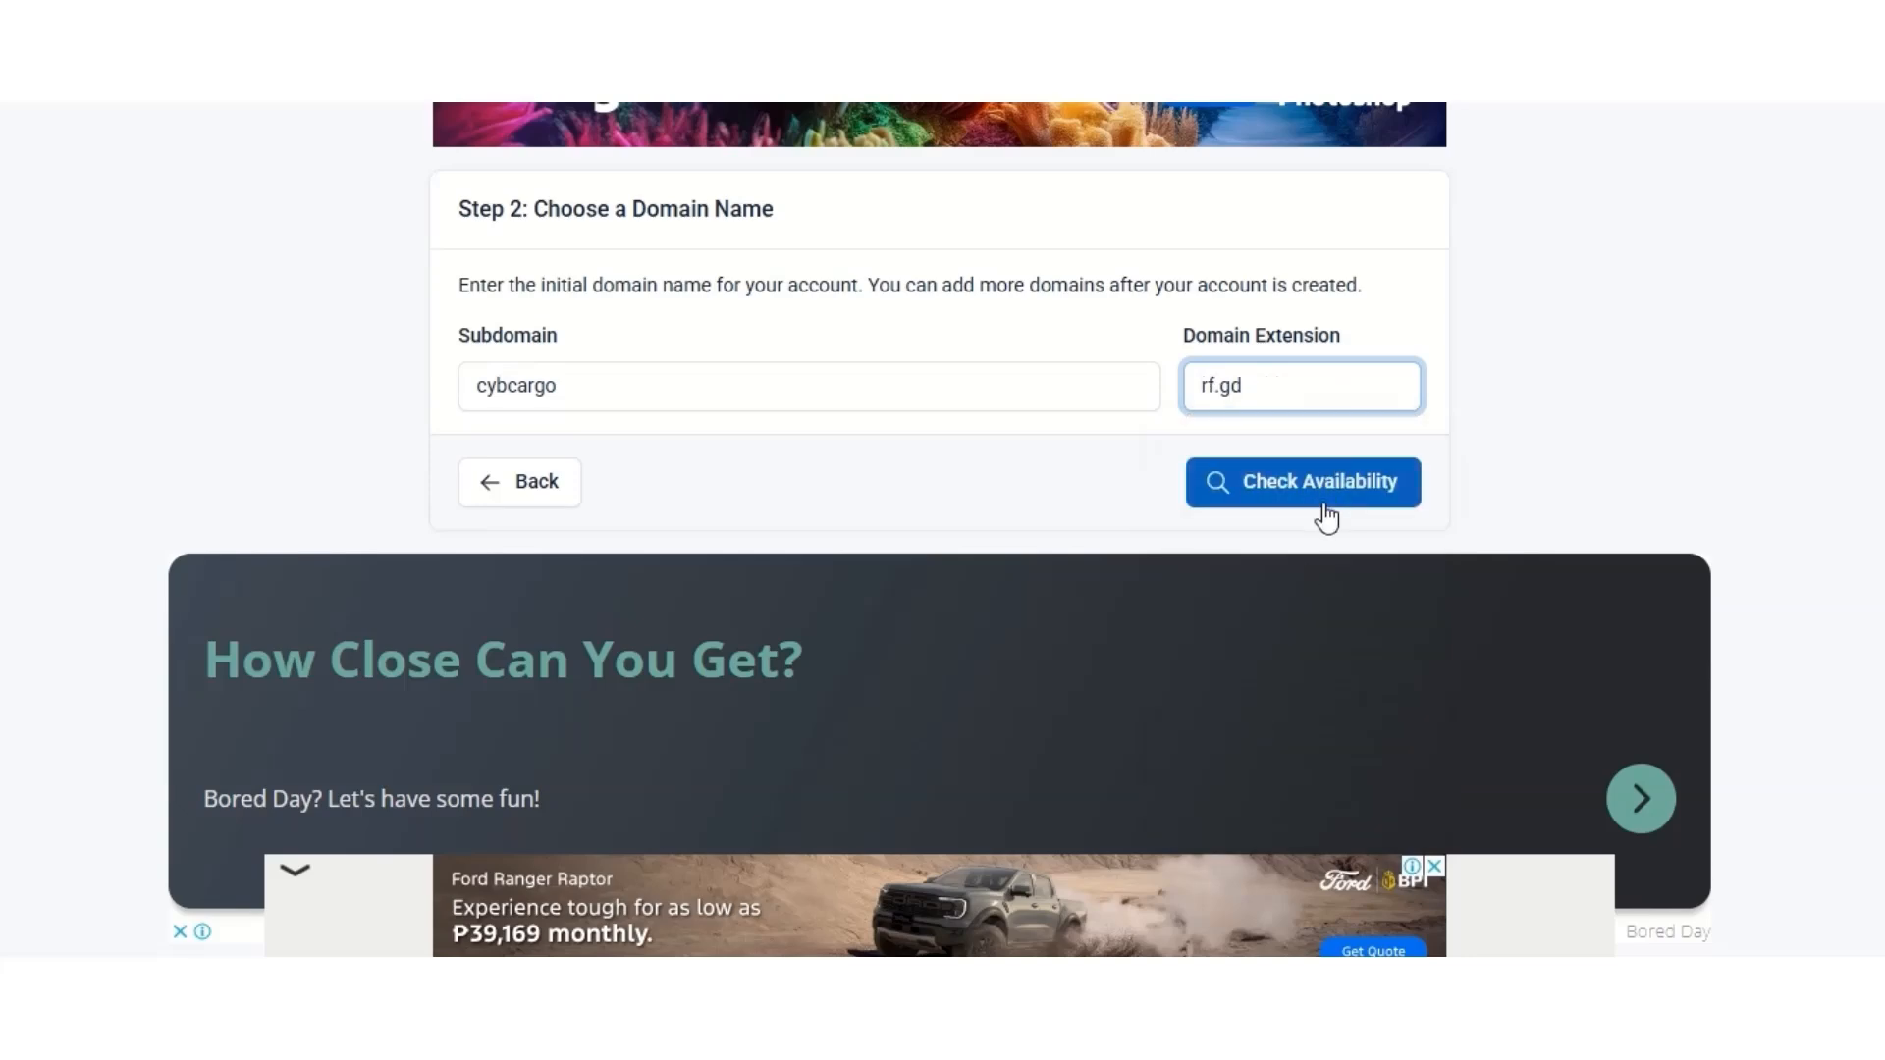
left_click(1324, 485)
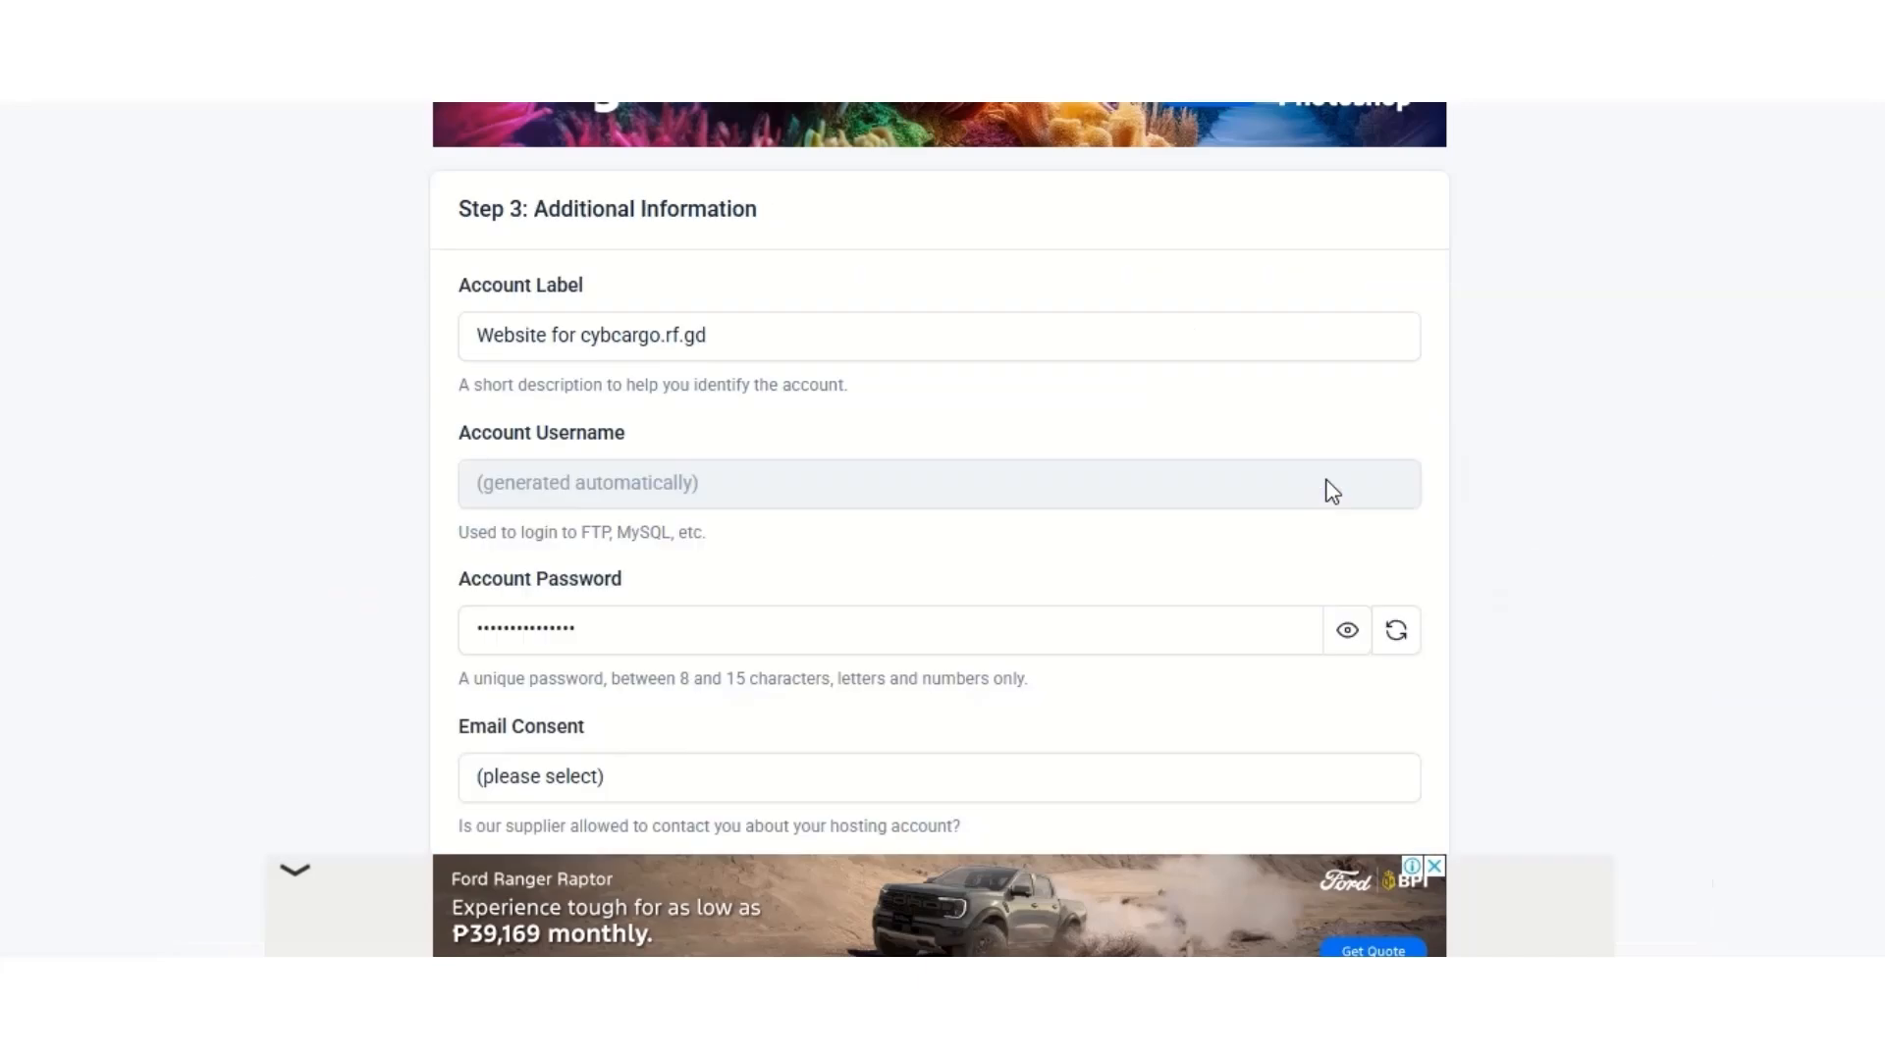
- Set the email consent for the hosting account to I Approve
scroll(1328, 492, "down", 2)
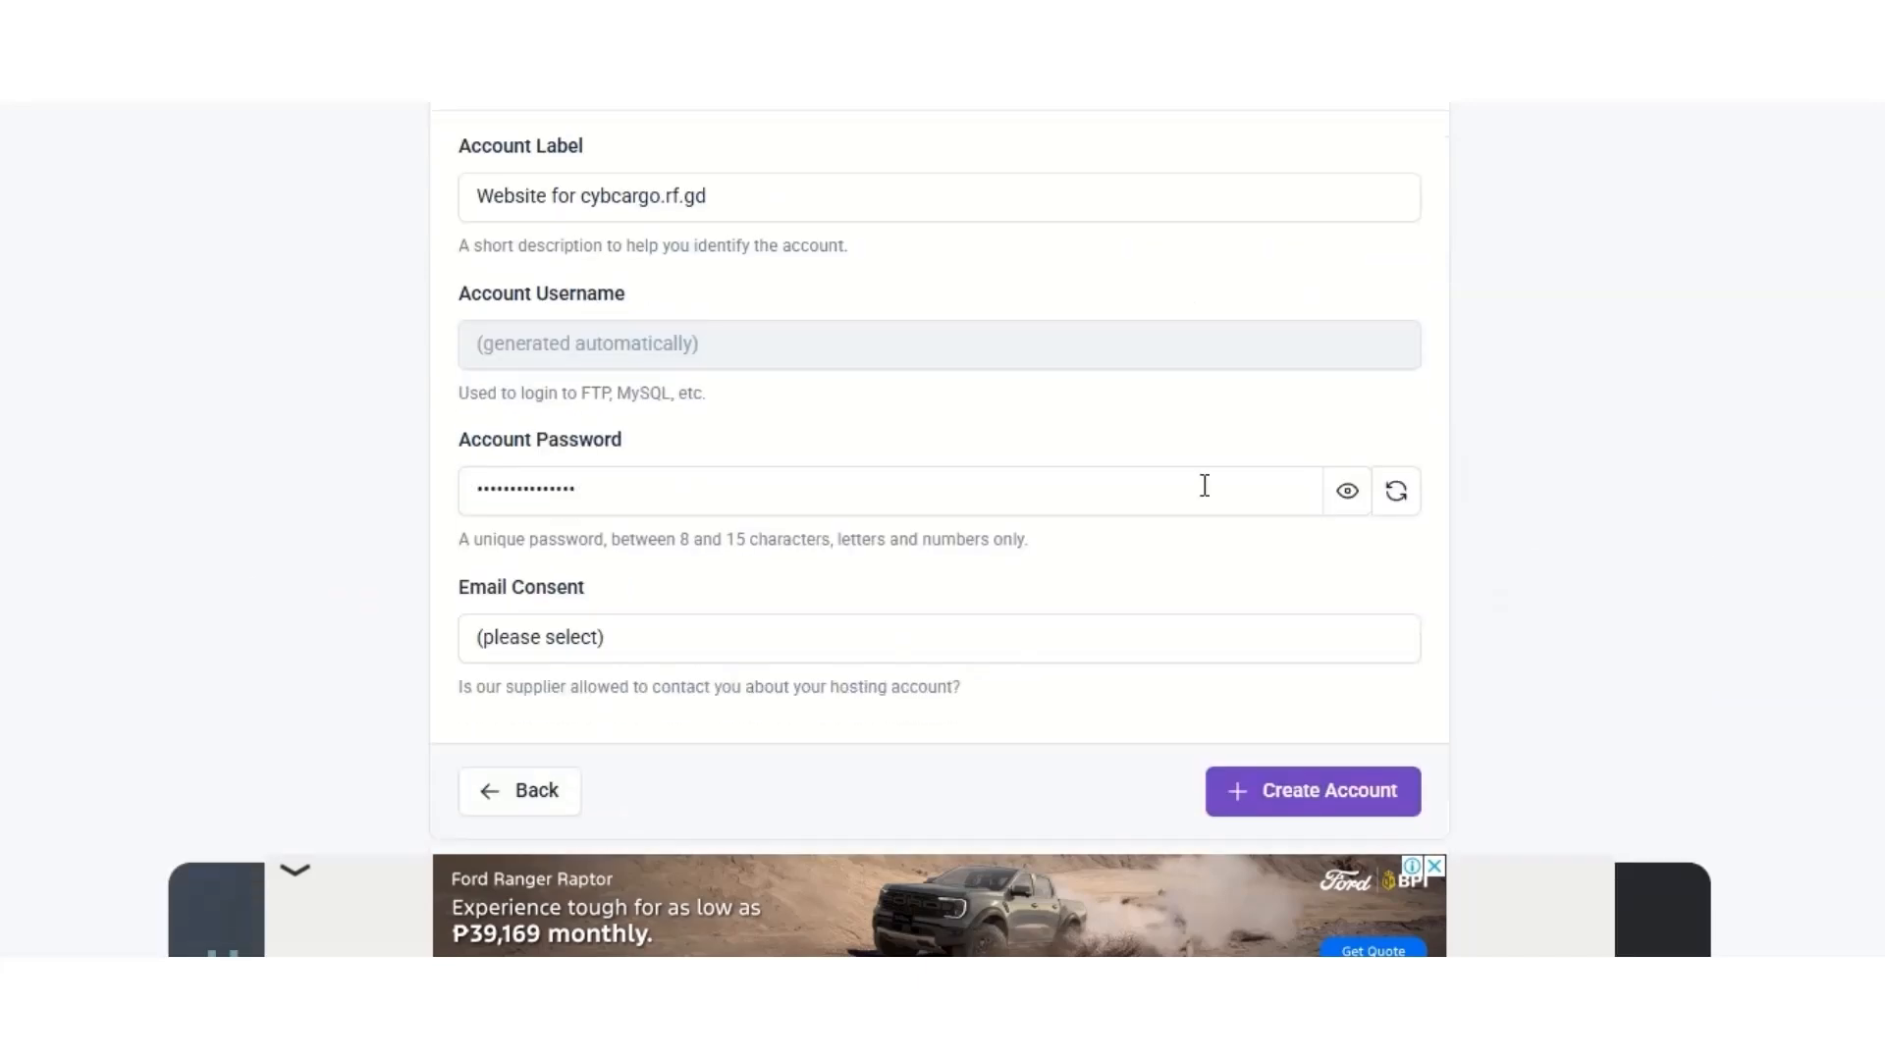
scroll(796, 371, "up", 2)
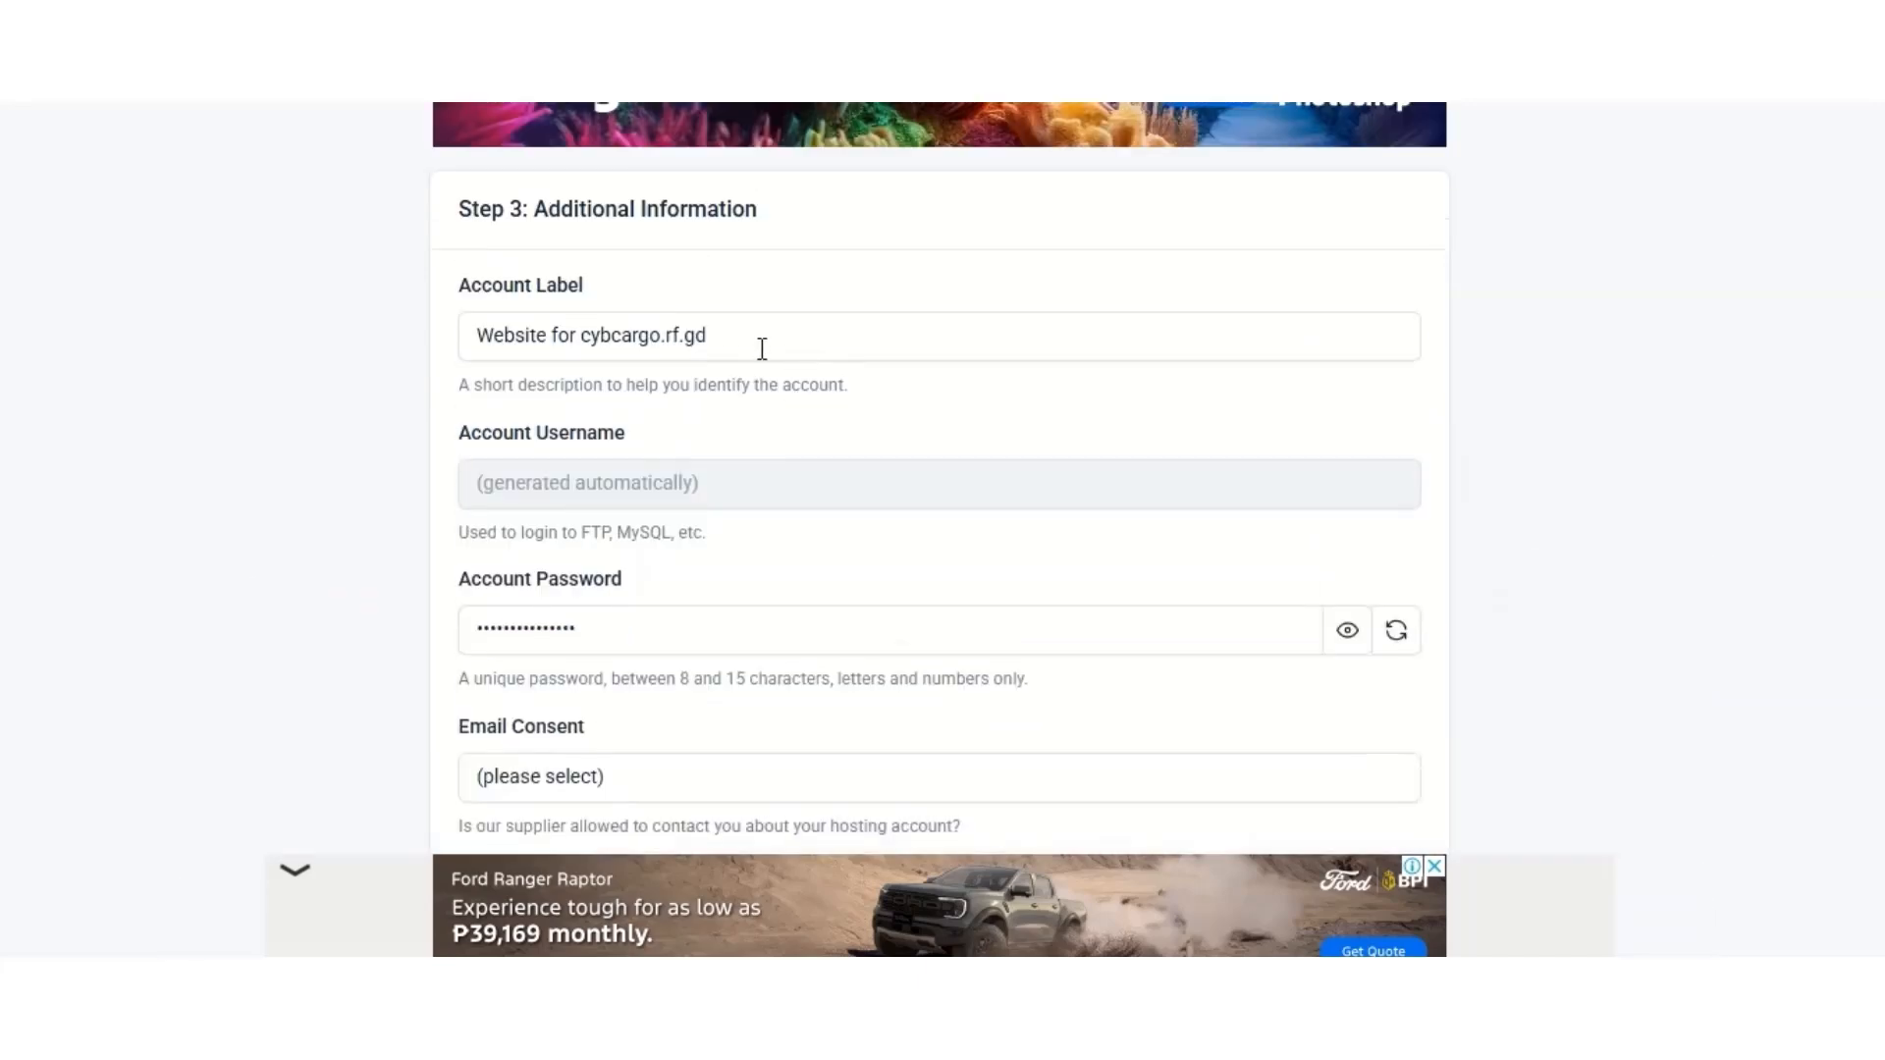
scroll(762, 348, "up", 2)
scroll(958, 375, "down", 4)
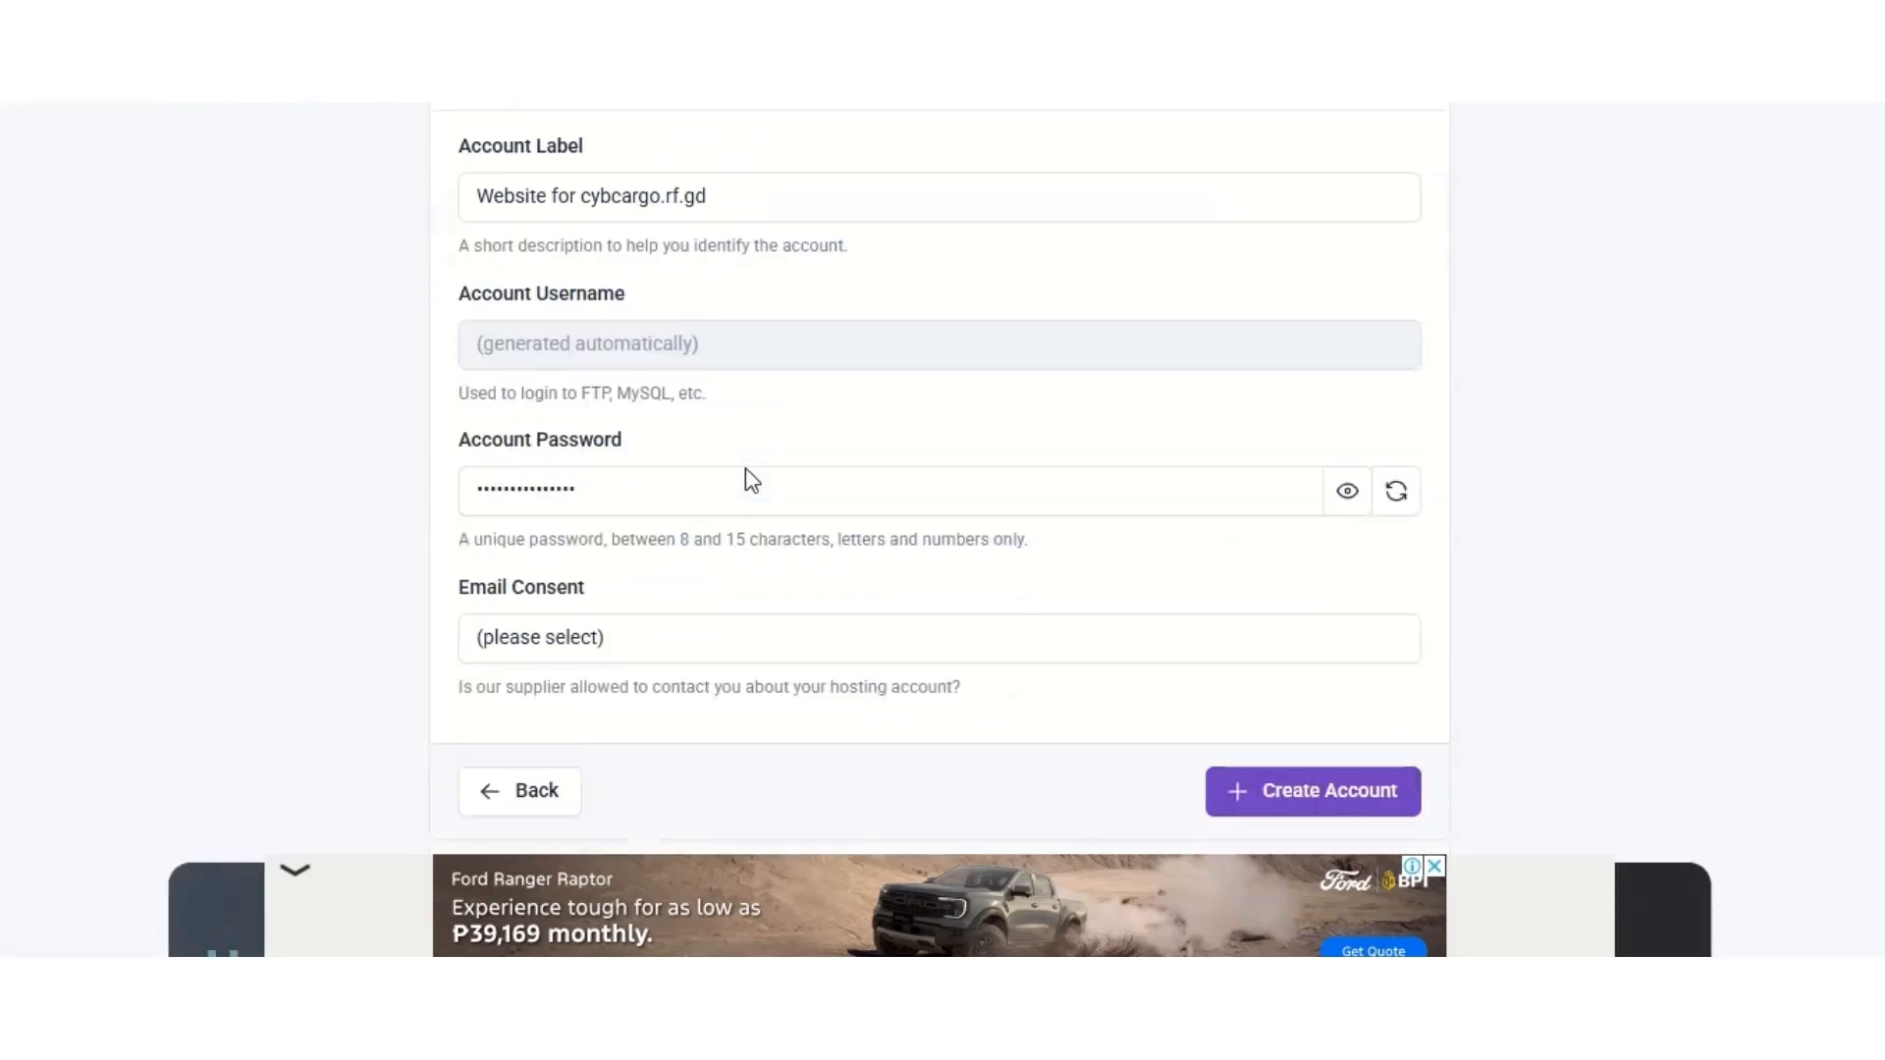
left_click(825, 639)
left_click(687, 719)
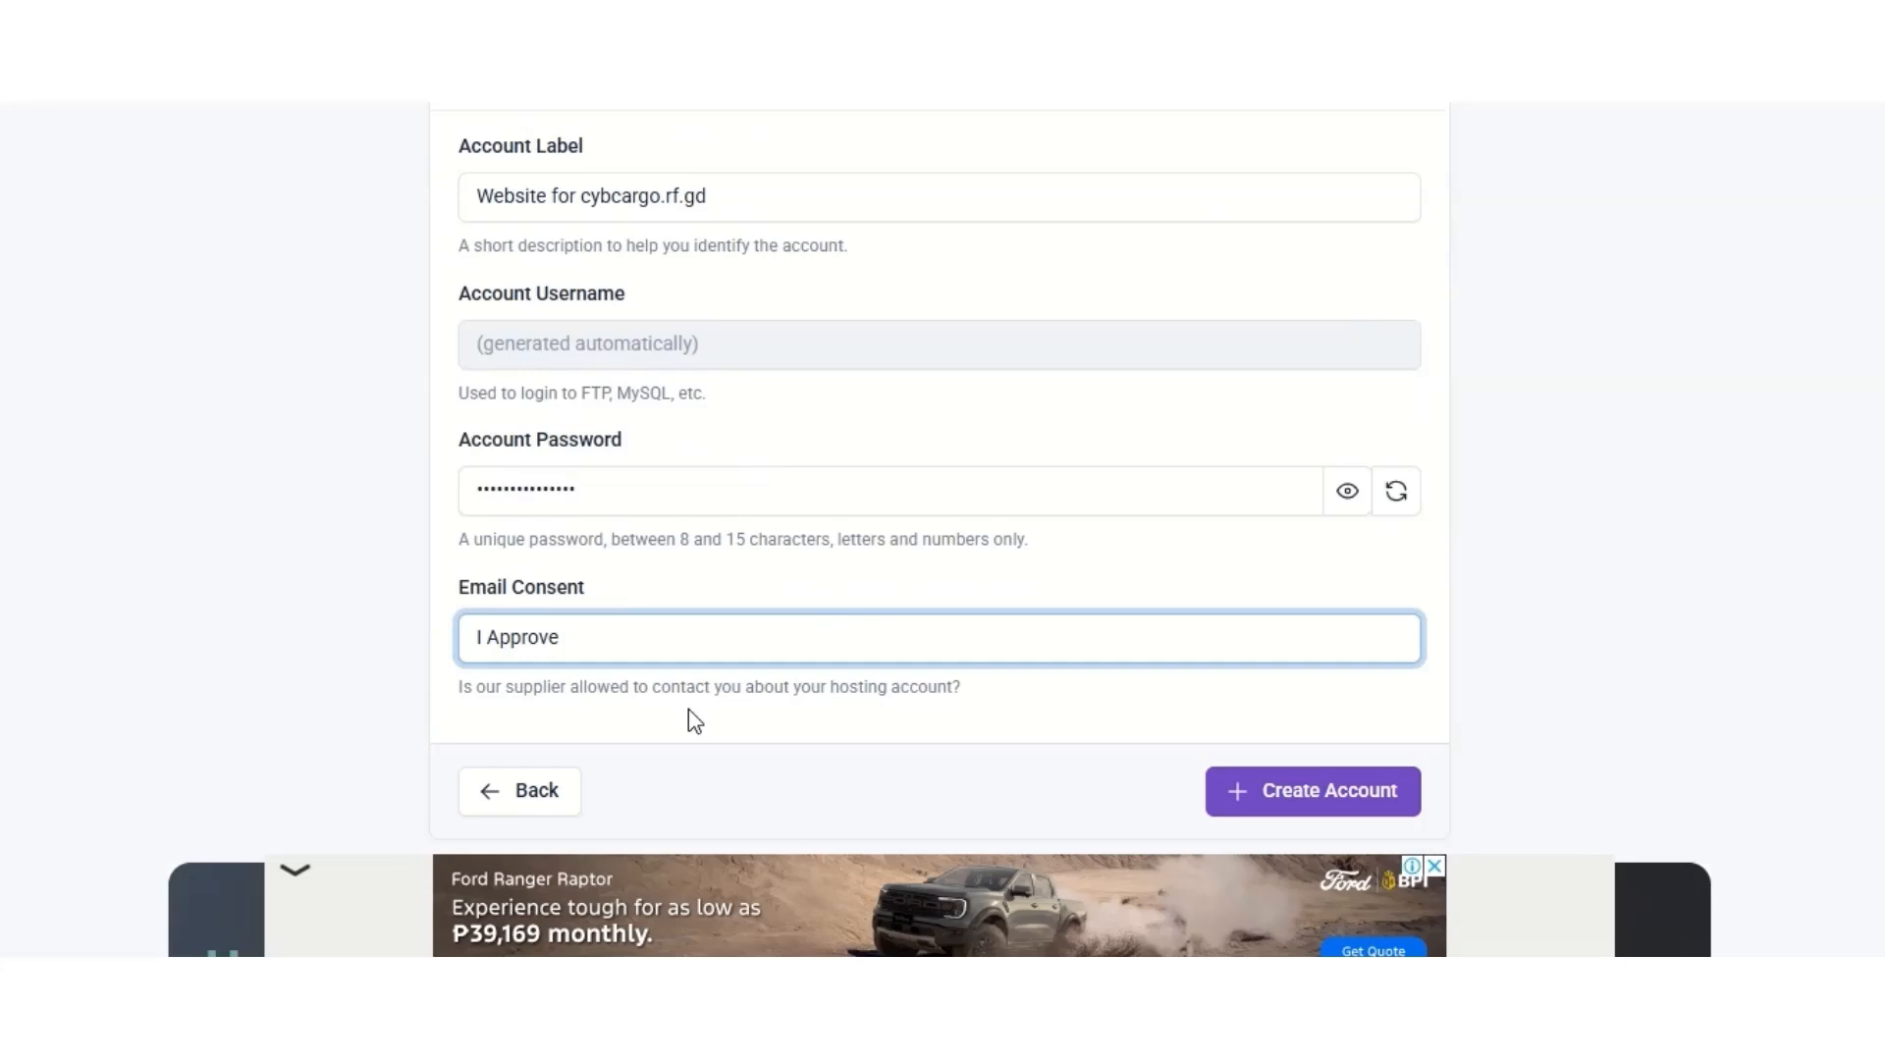
scroll(883, 598, "down", 1)
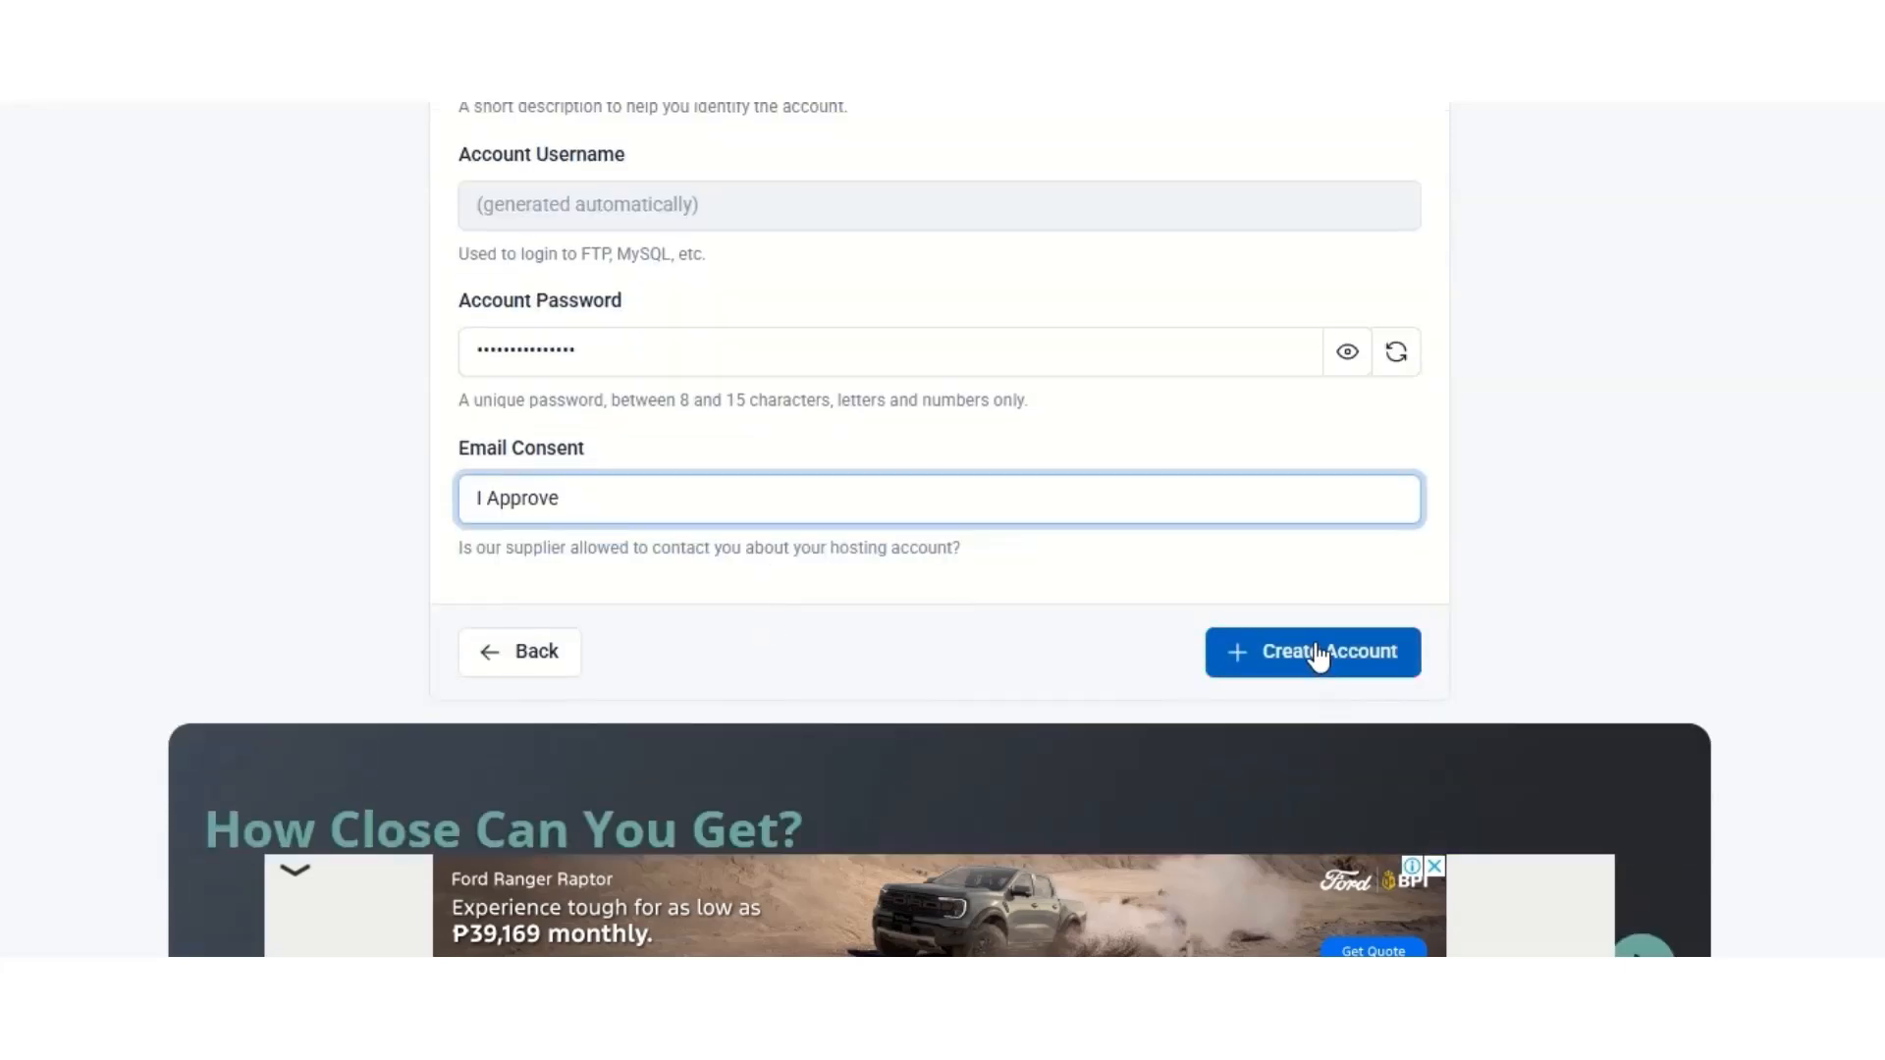
- Reveal the generated account password and copy it to the clipboard
left_click(1347, 352)
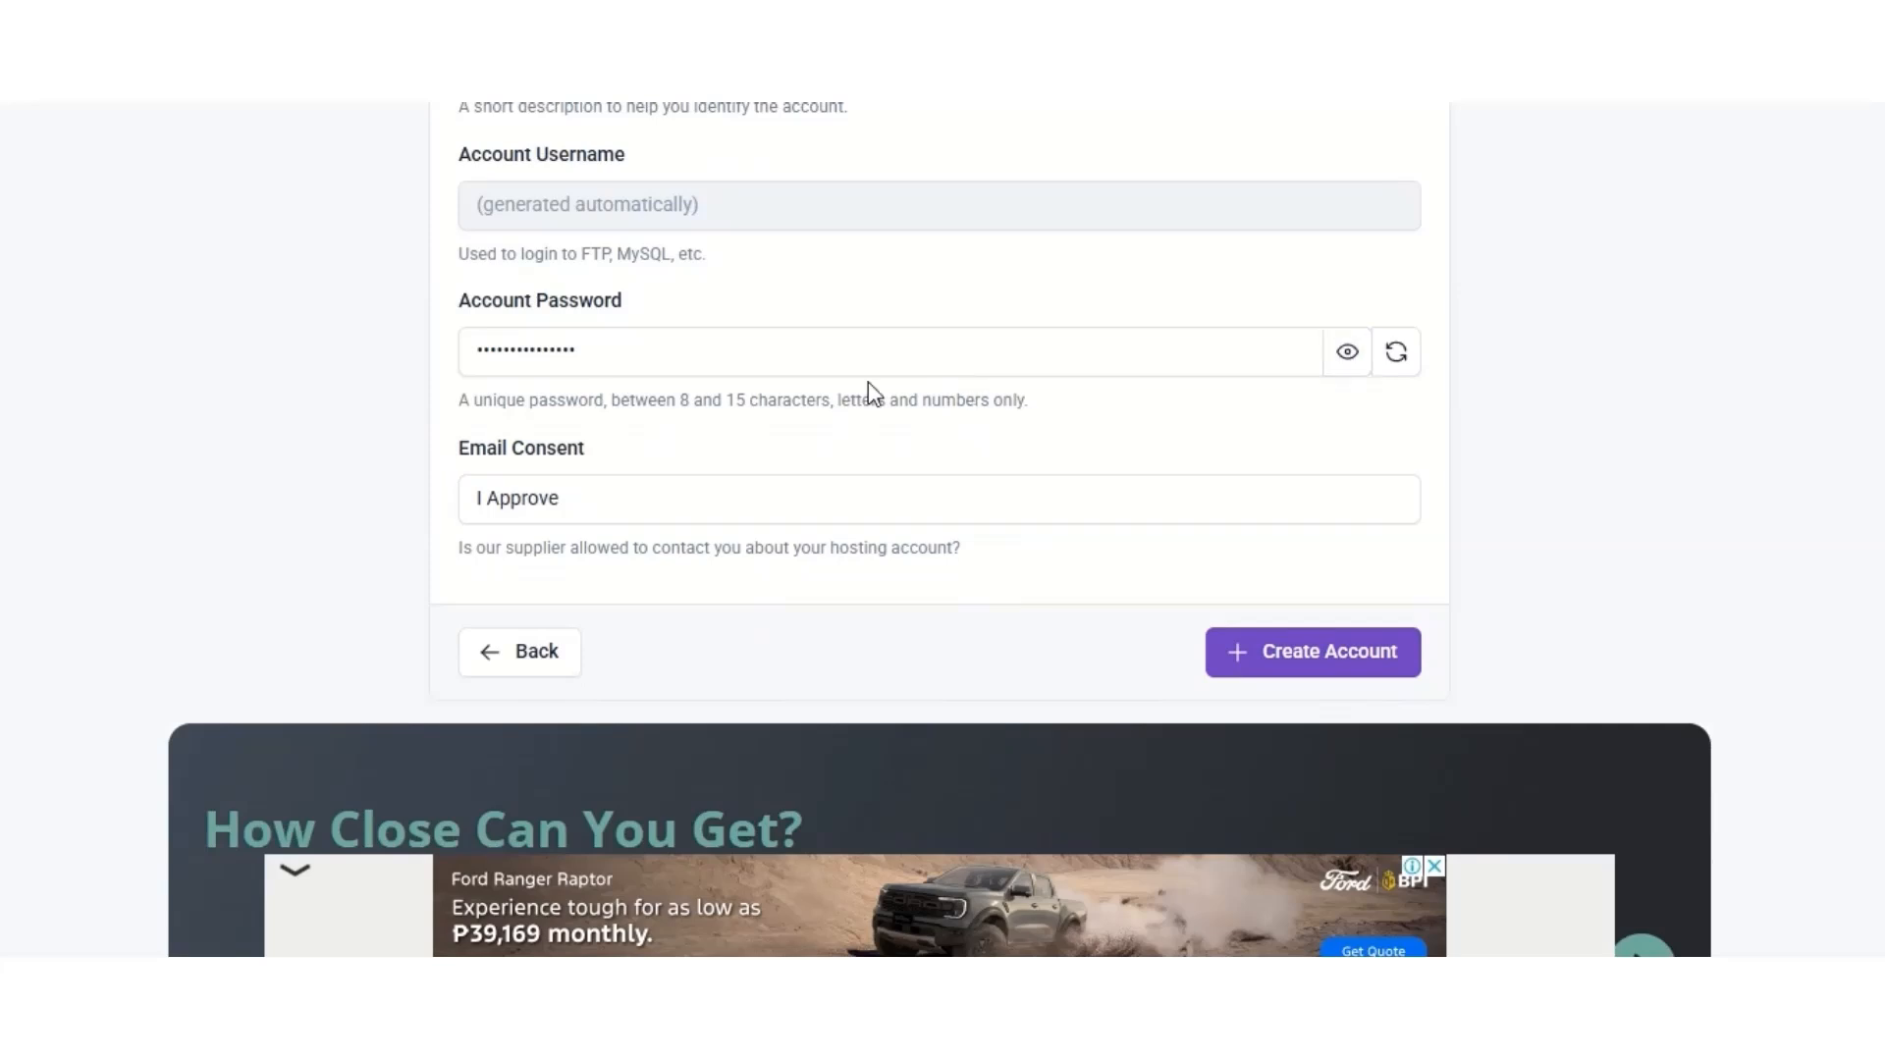
left_click(795, 352)
key("ctrl+a")
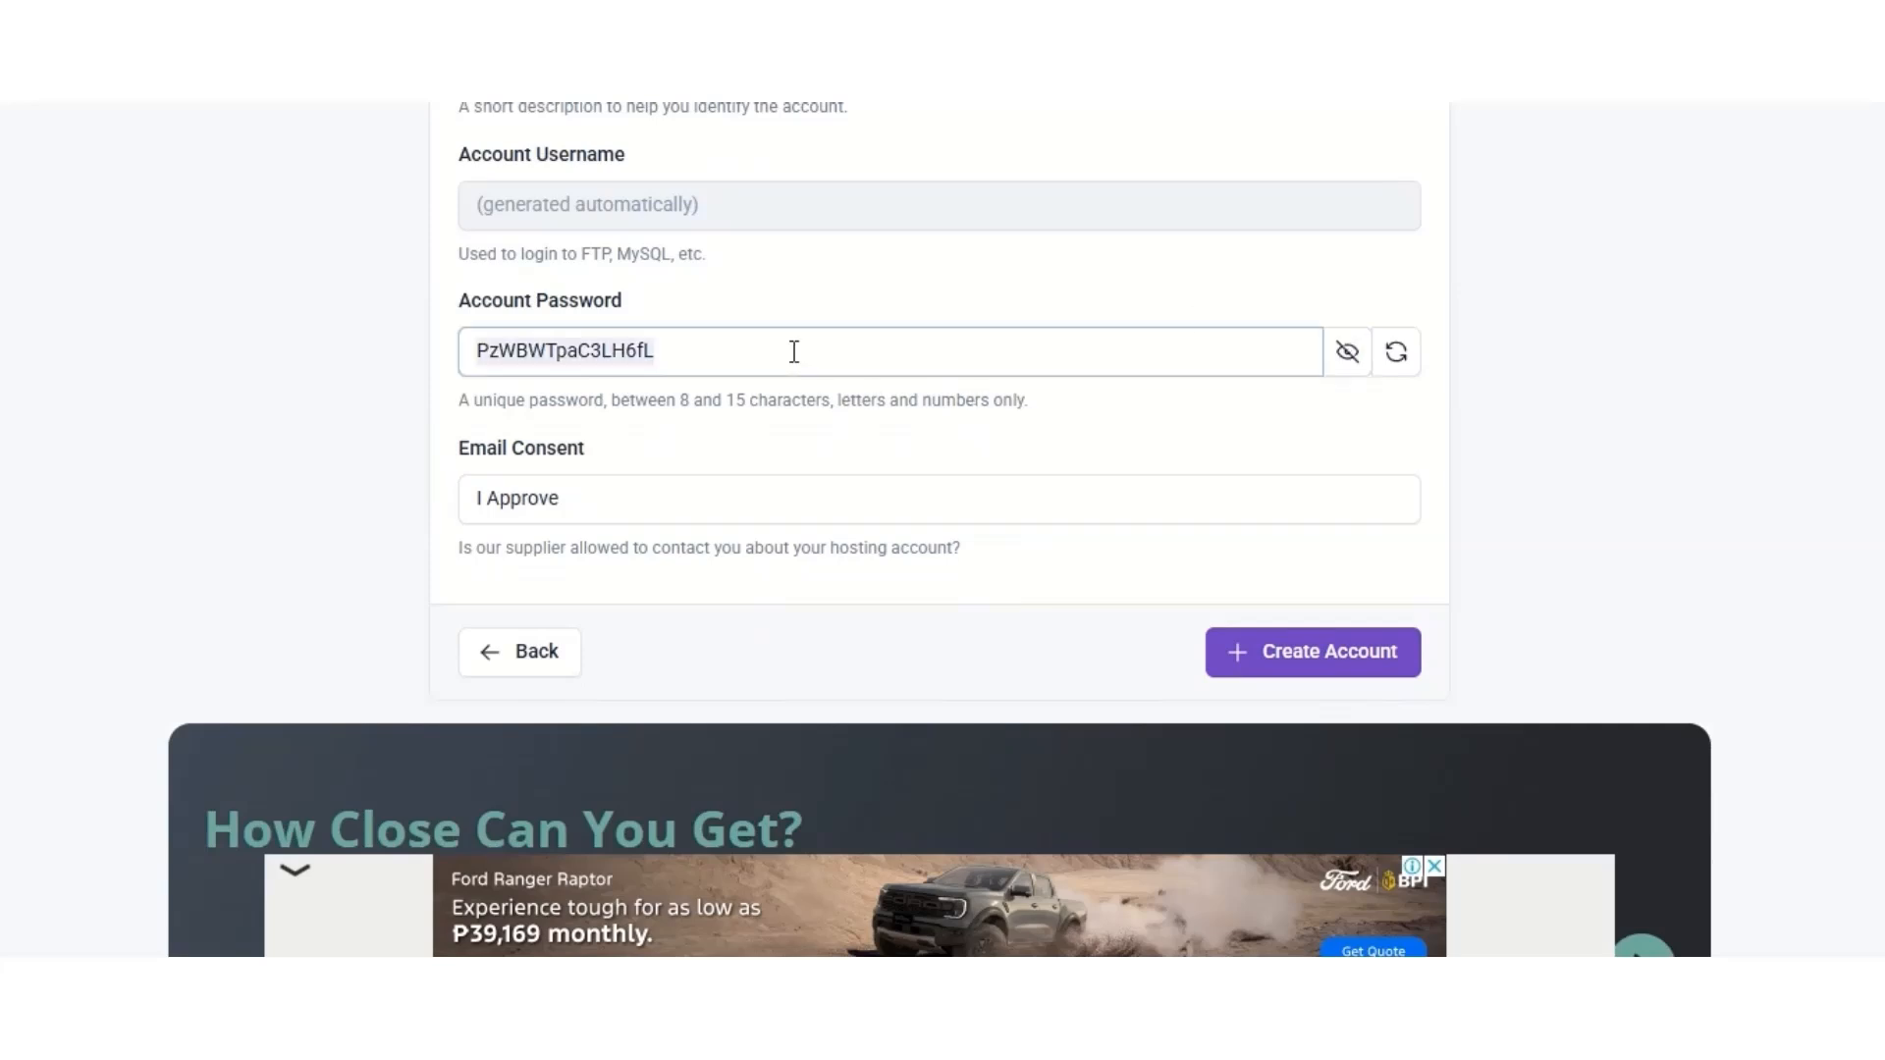
right_click(609, 346)
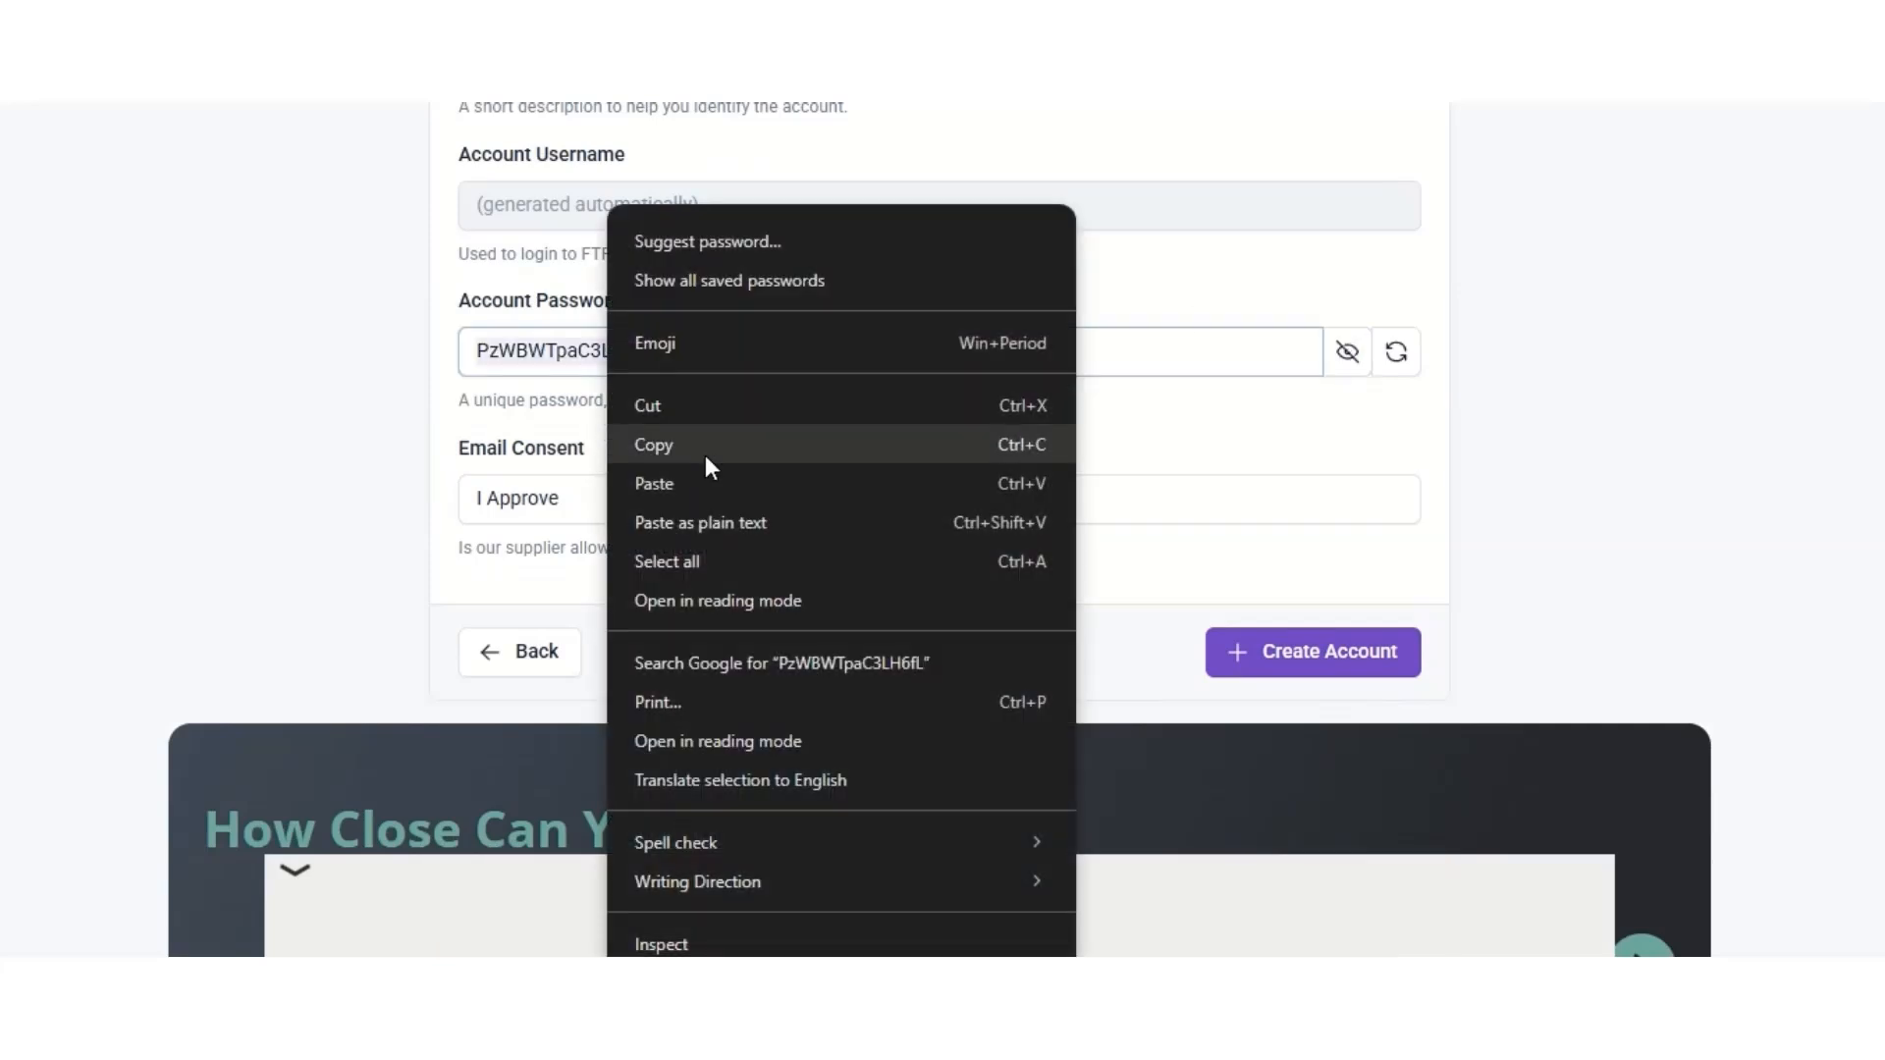
left_click(705, 461)
- Create the hosting account and decline the browser's offer to save its password
left_click(1313, 656)
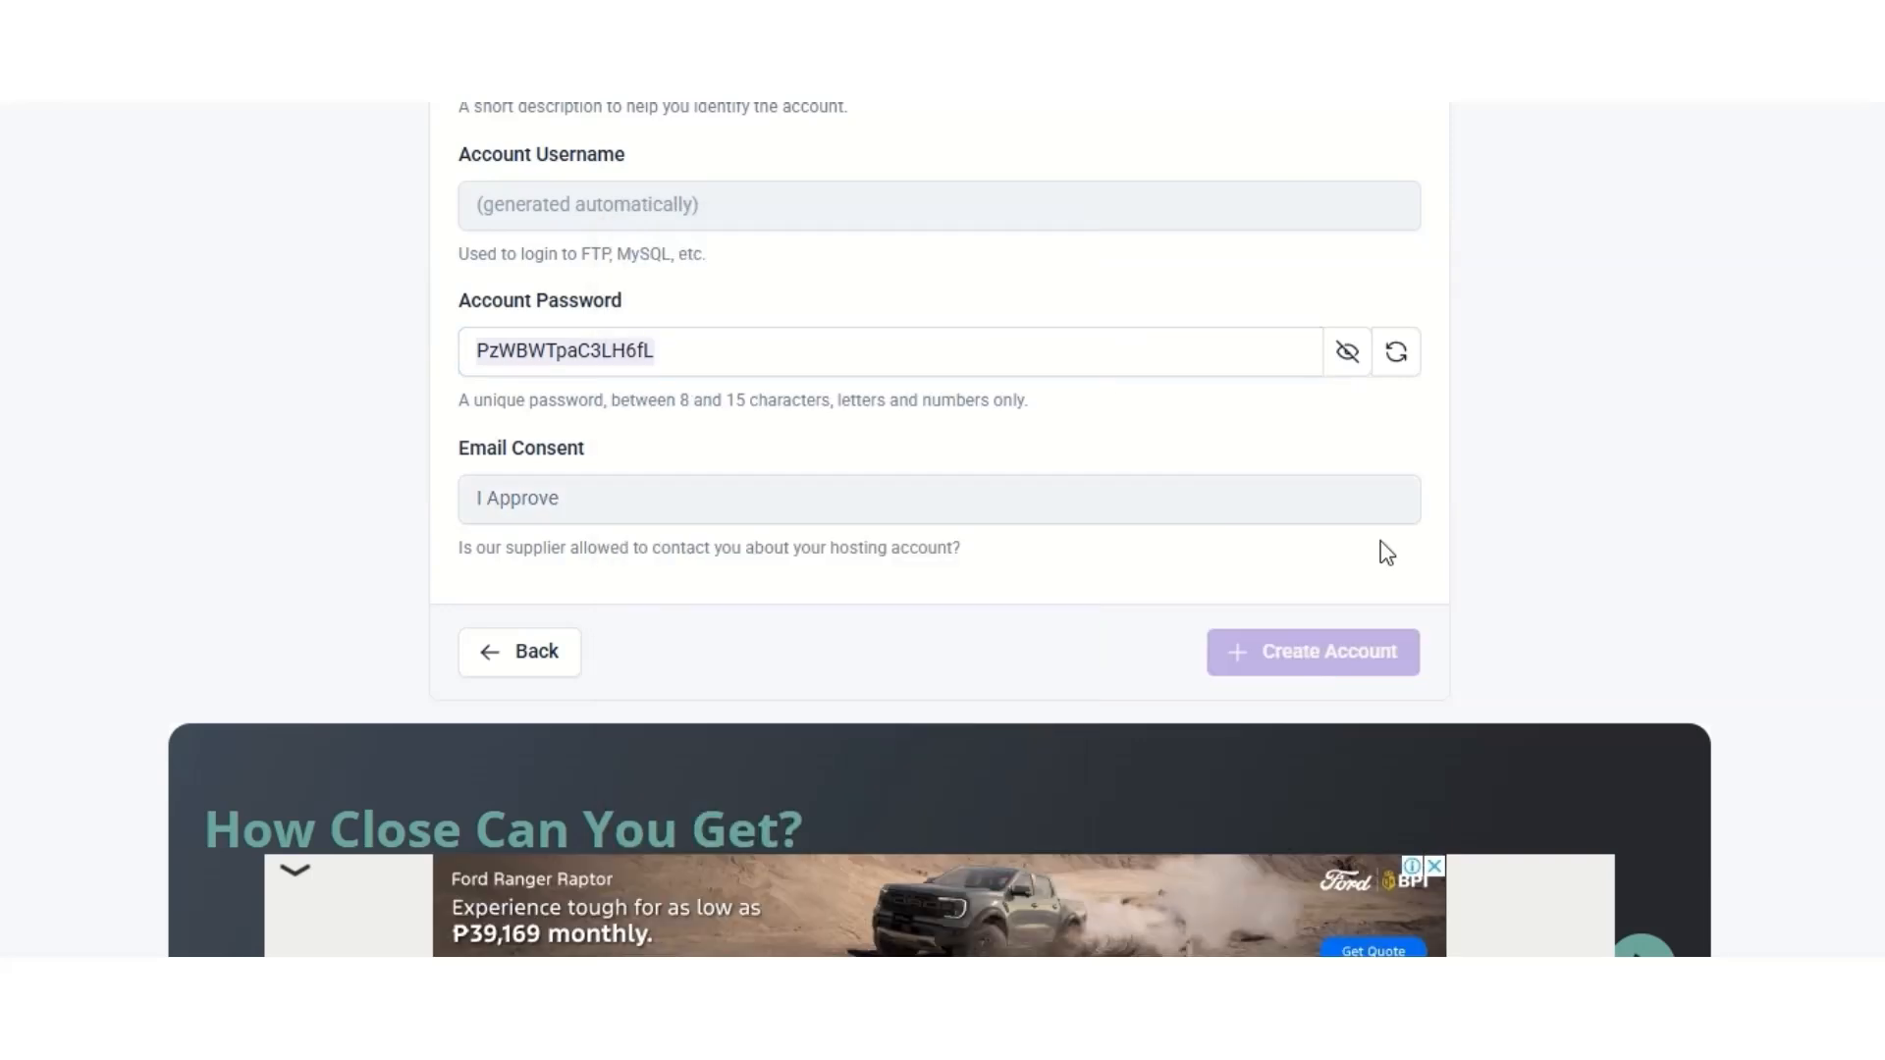
left_click(1345, 351)
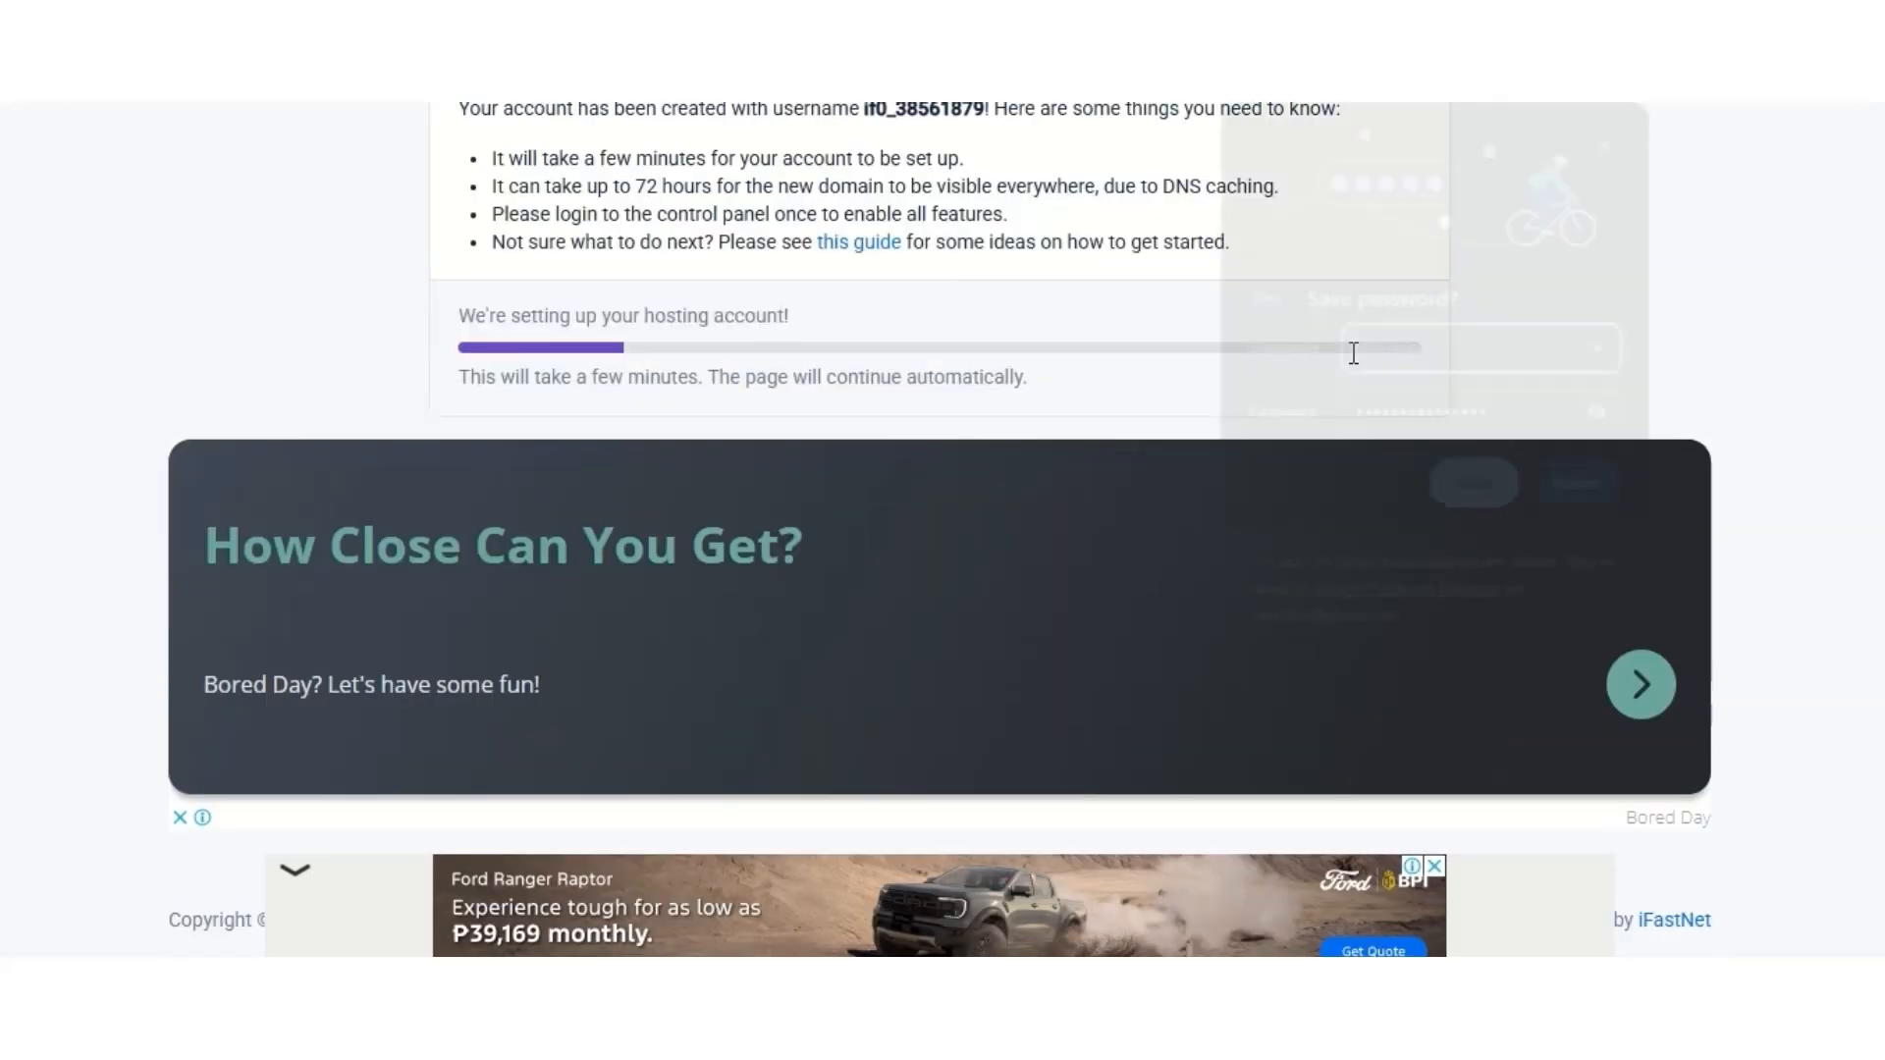
left_click(1579, 486)
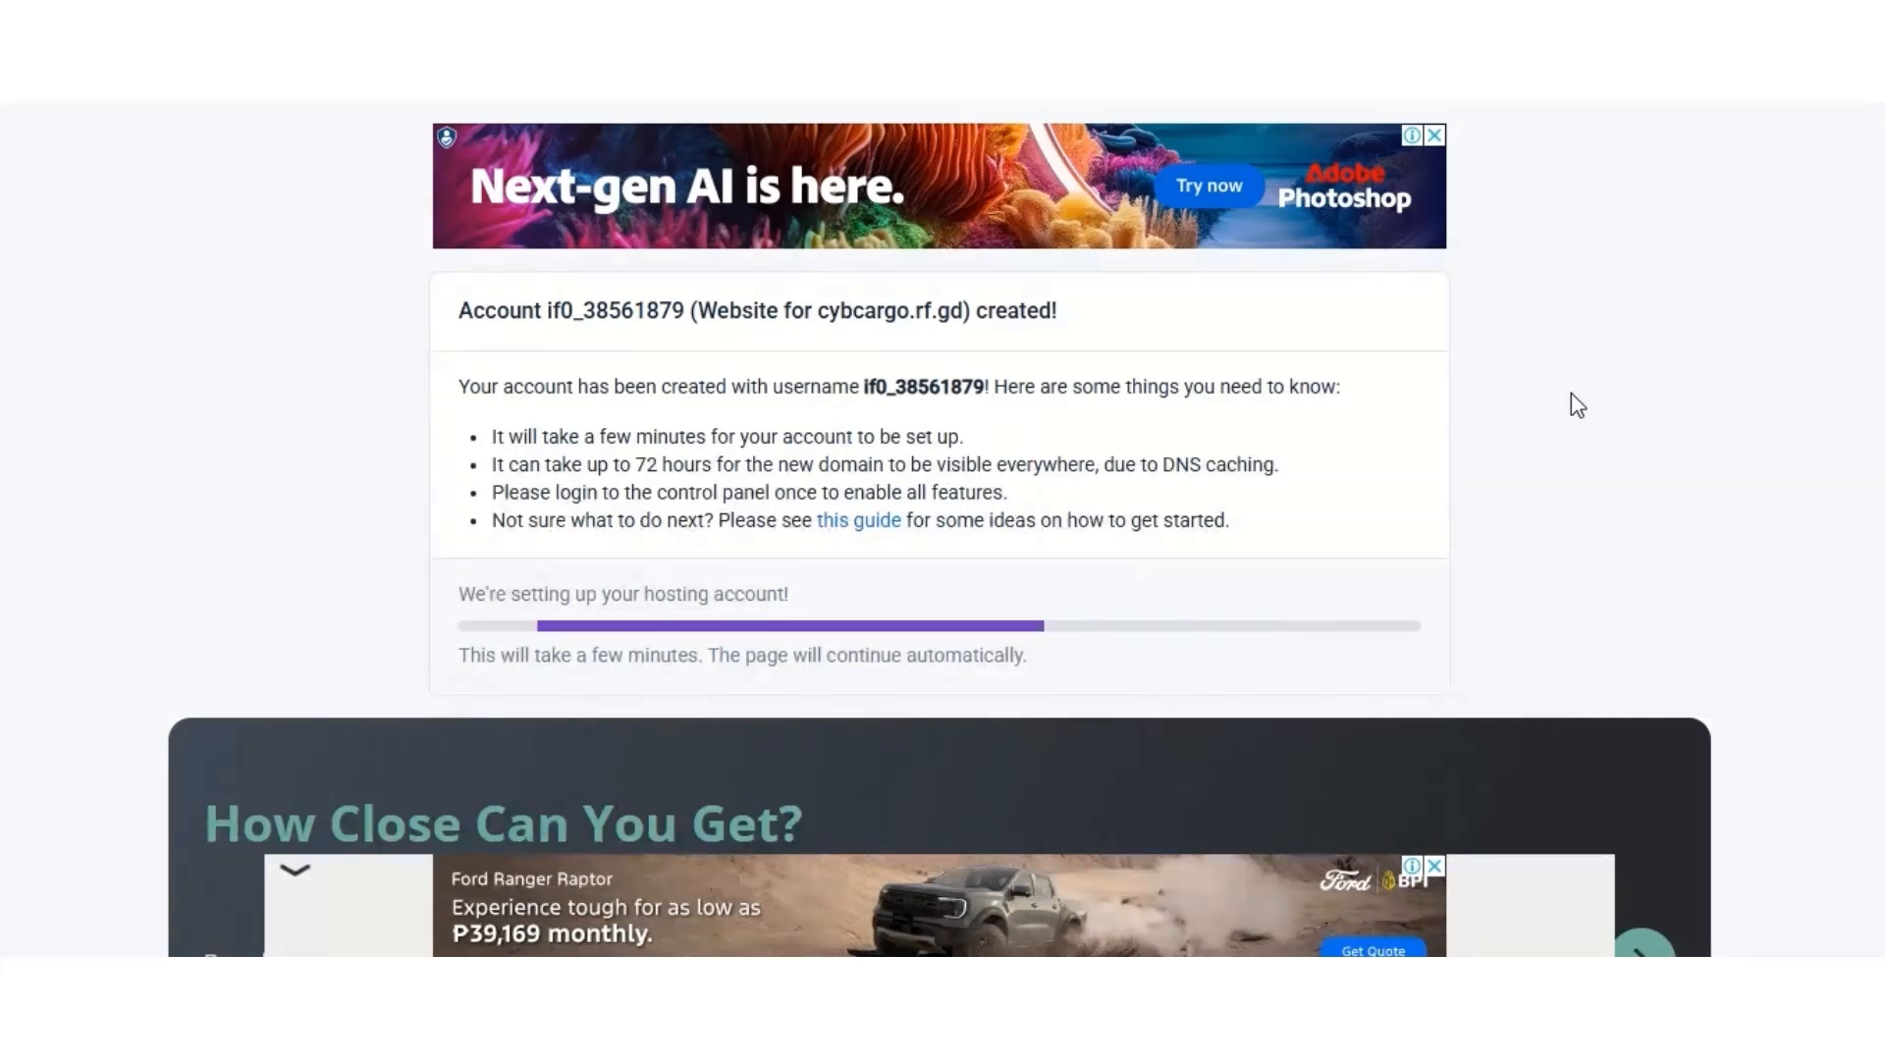
- Examine the new account's setup page, management options, domain list and account details
scroll(1571, 394, "down", 2)
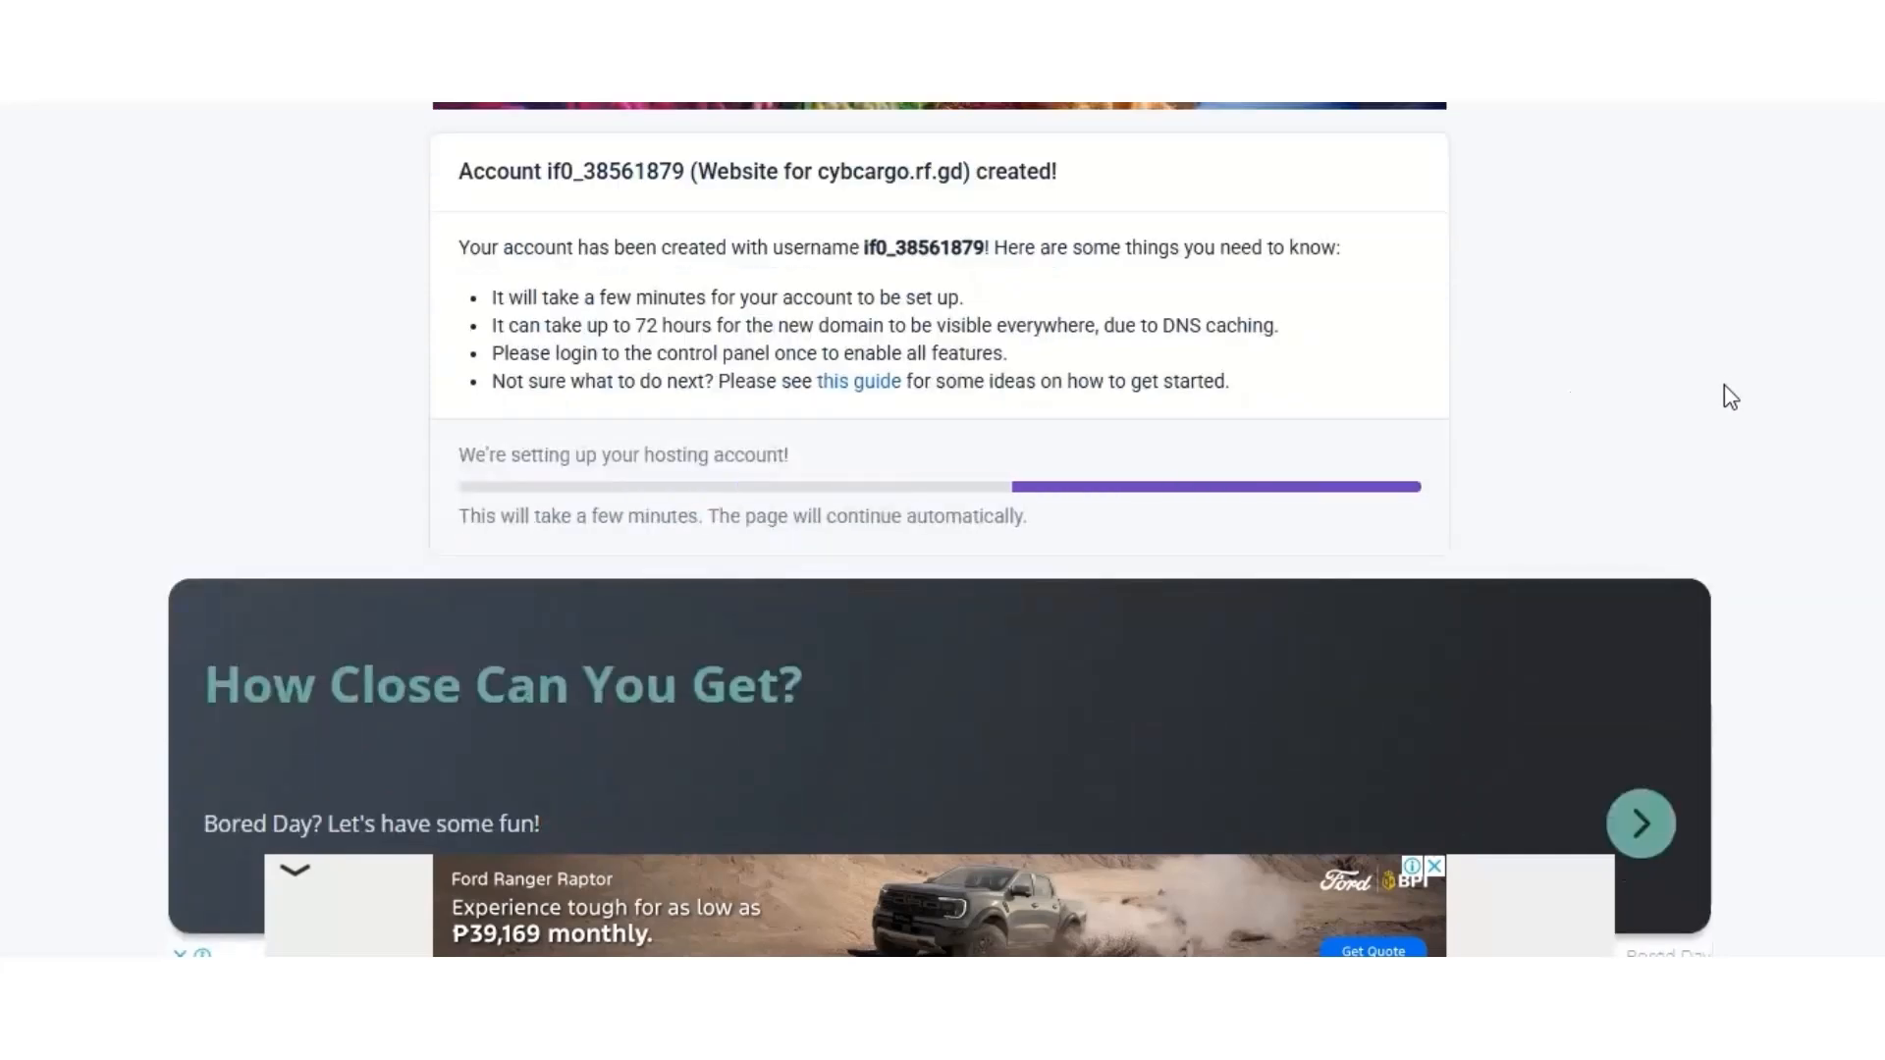
scroll(1720, 421, "up", 2)
scroll(1728, 433, "up", 3)
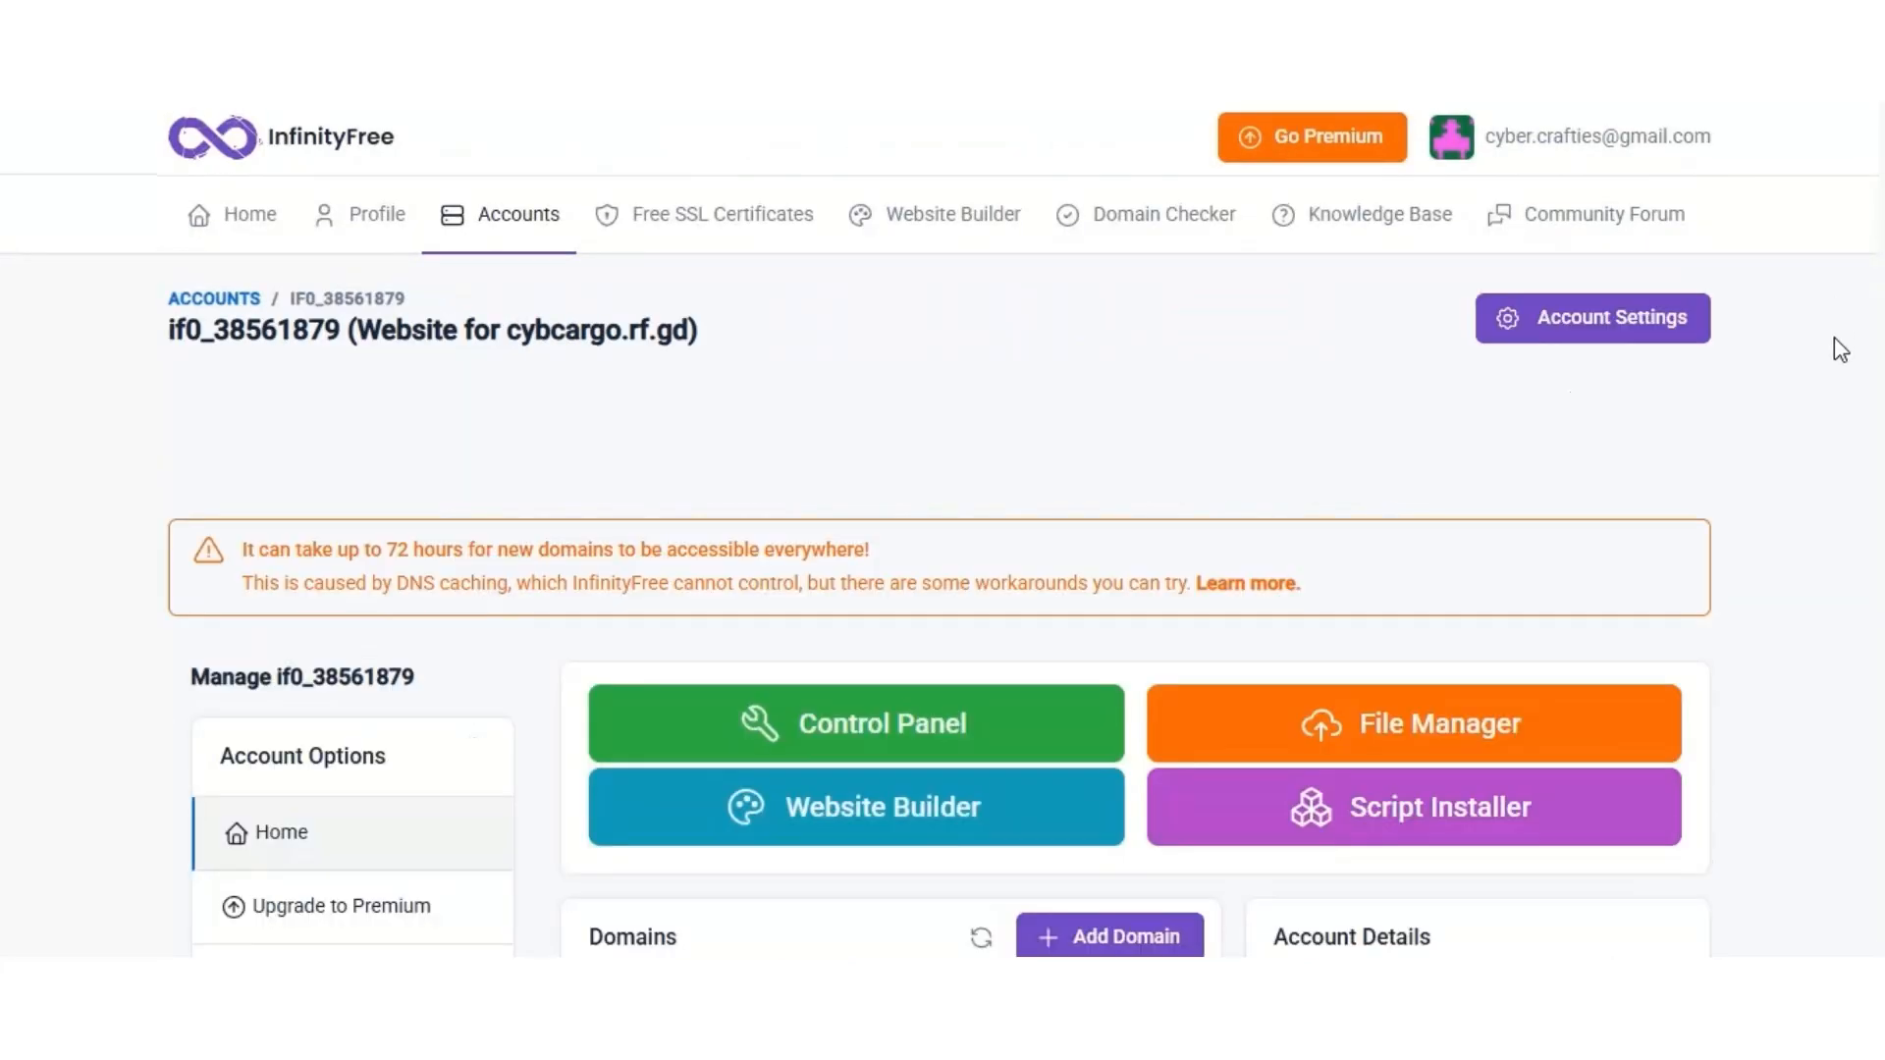
scroll(1836, 339, "down", 2)
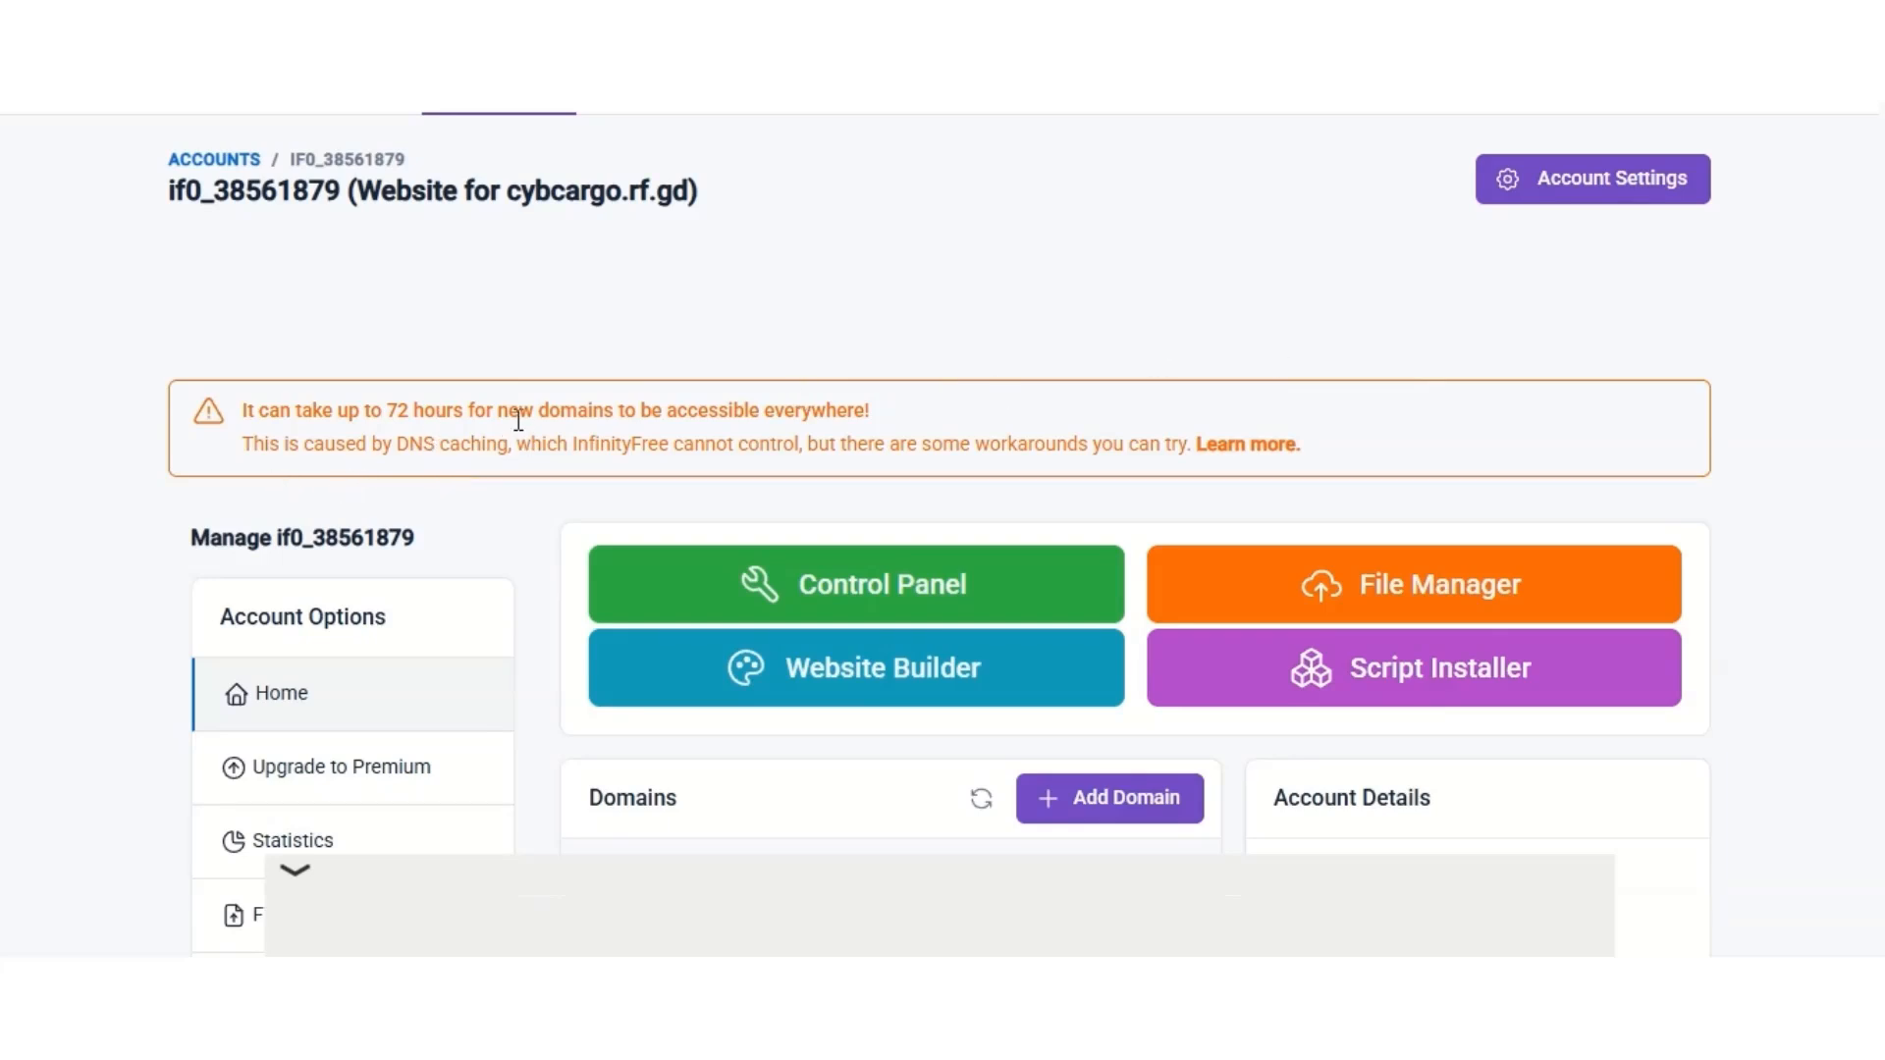
scroll(1170, 317, "down", 2)
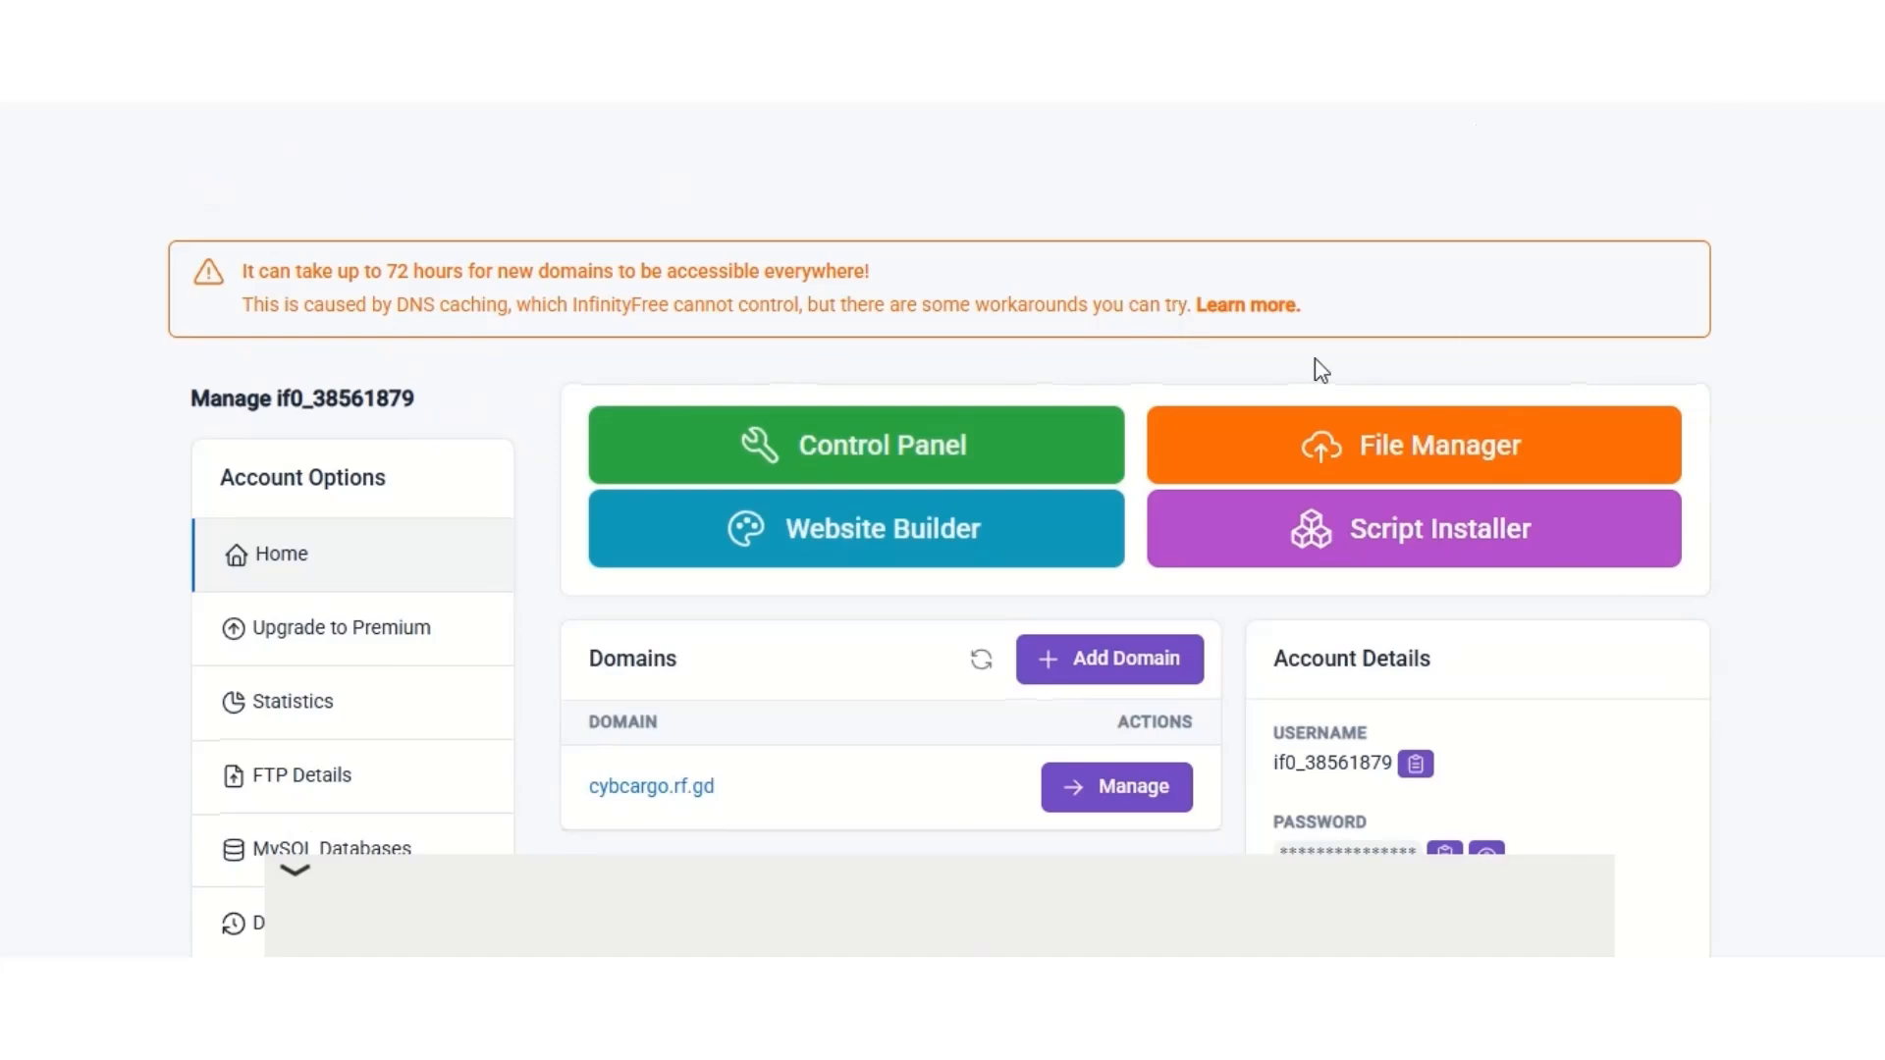
scroll(1232, 311, "down", 2)
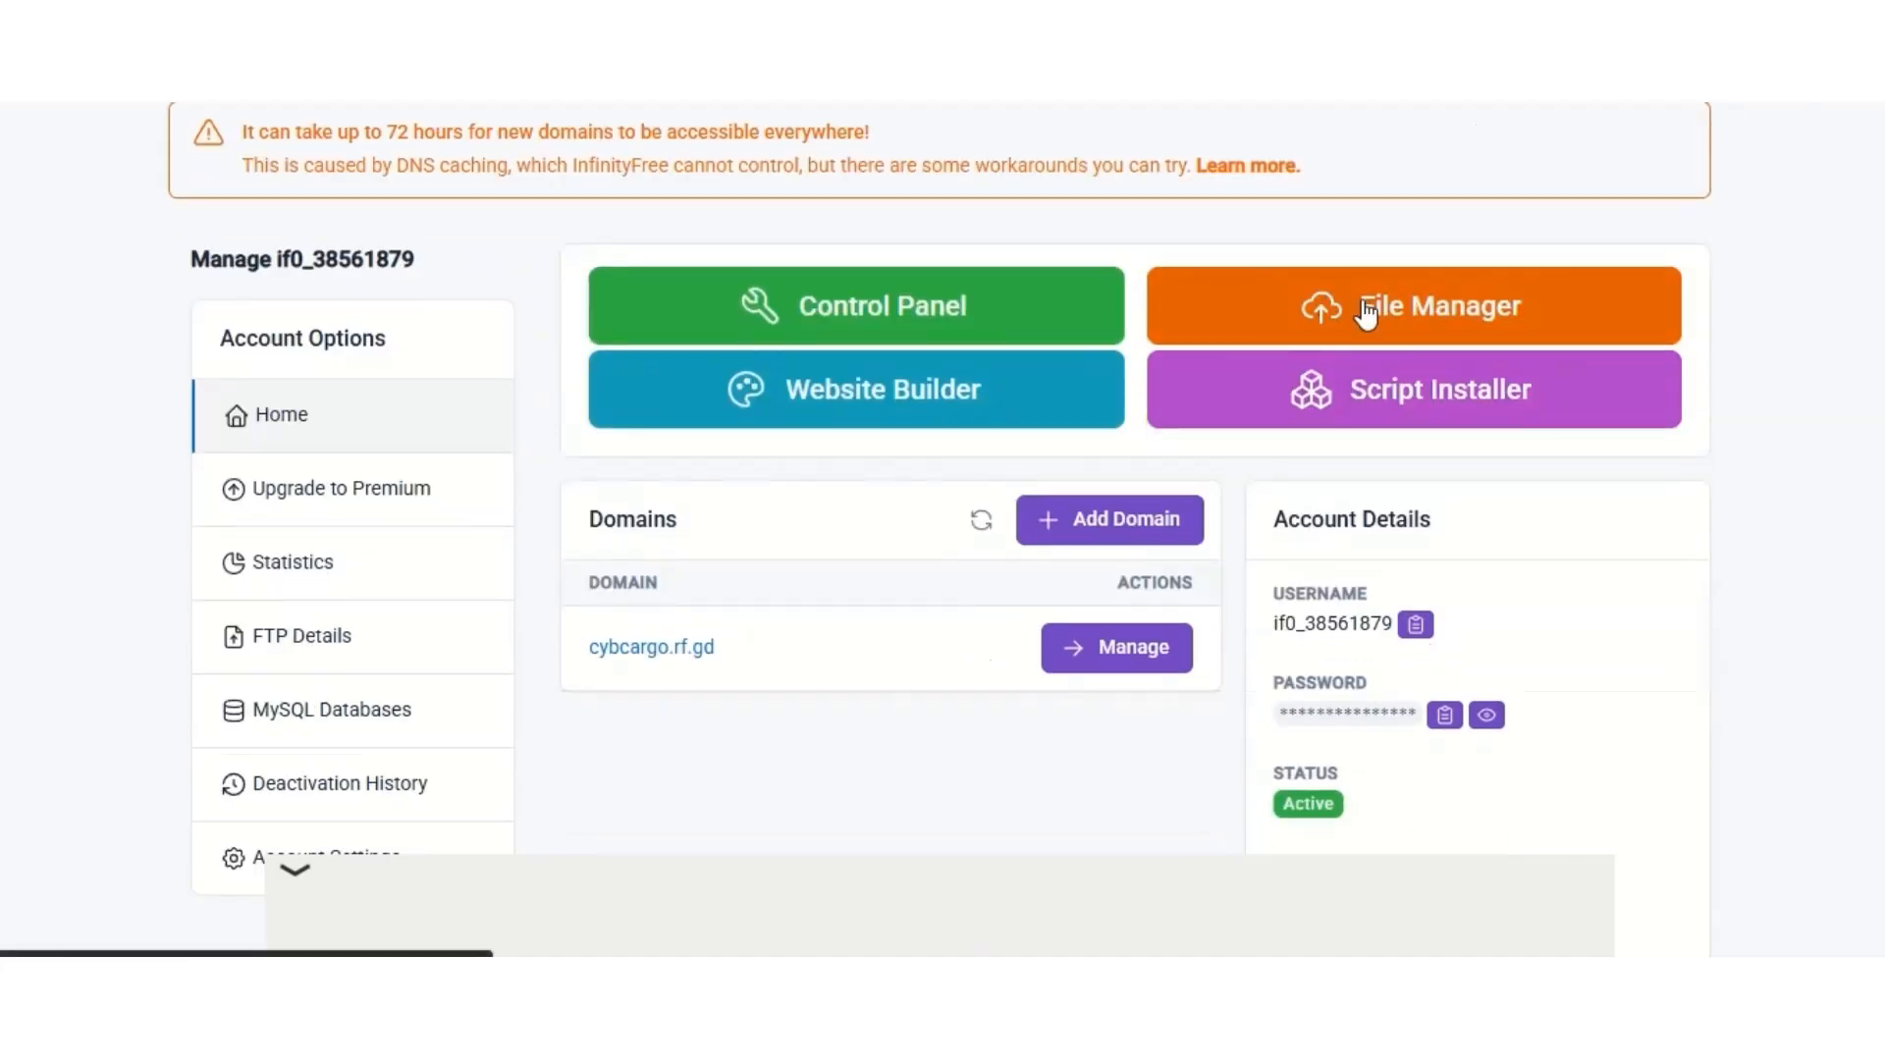
scroll(1359, 315, "down", 6)
scroll(1362, 343, "up", 5)
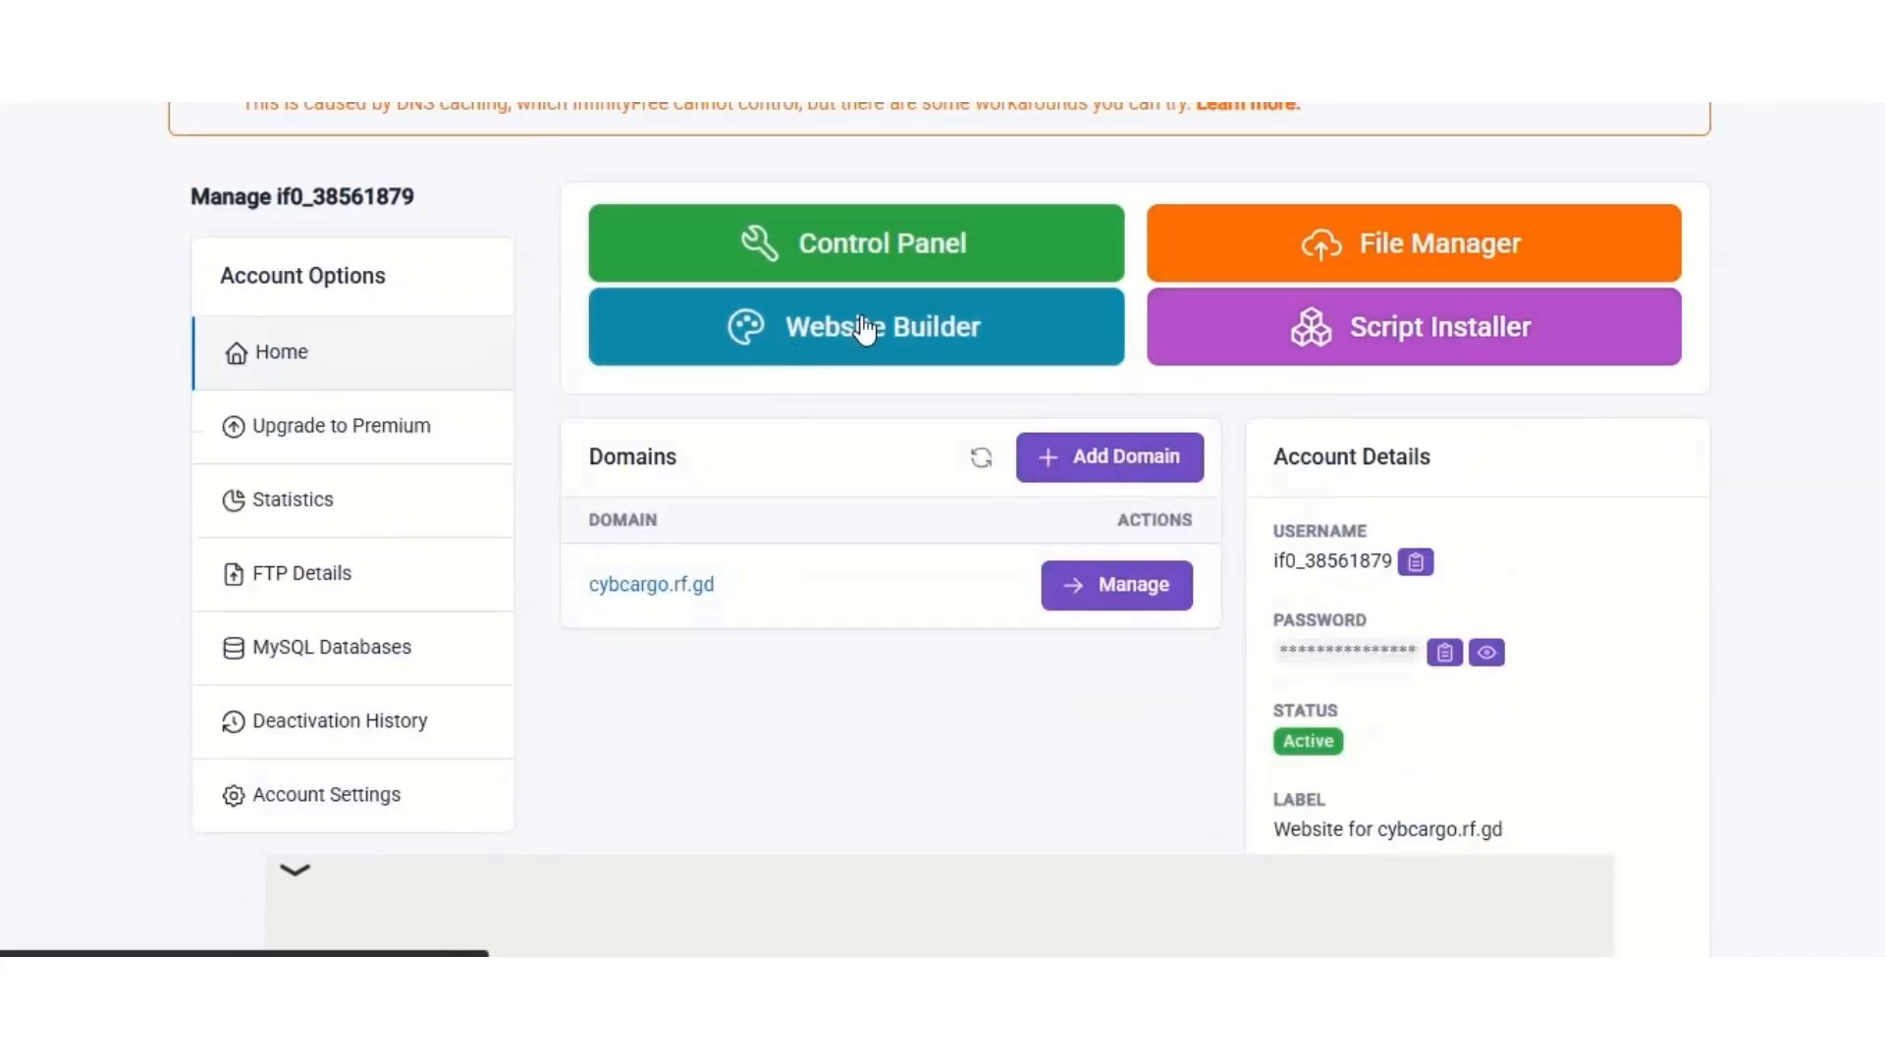
- Open the hosting account's control panel and approve receiving service emails
left_click(922, 253)
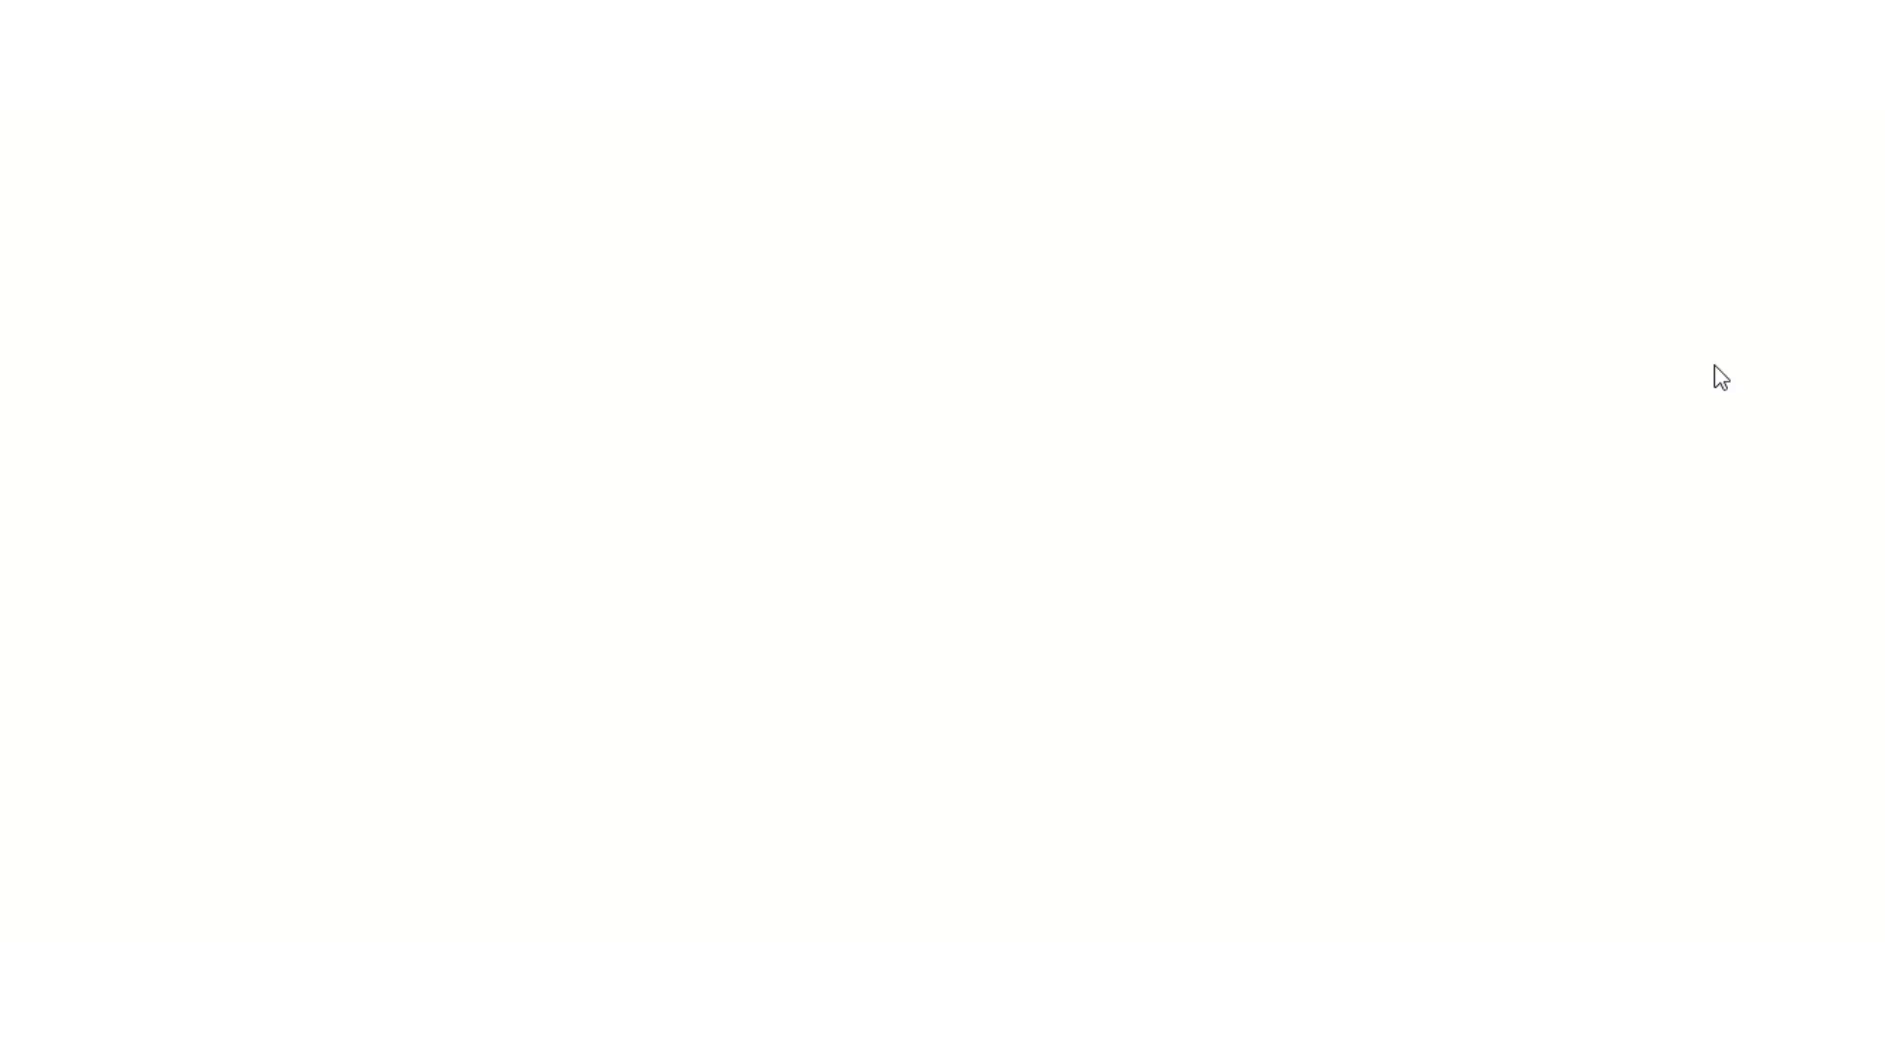
scroll(1304, 359, "down", 3)
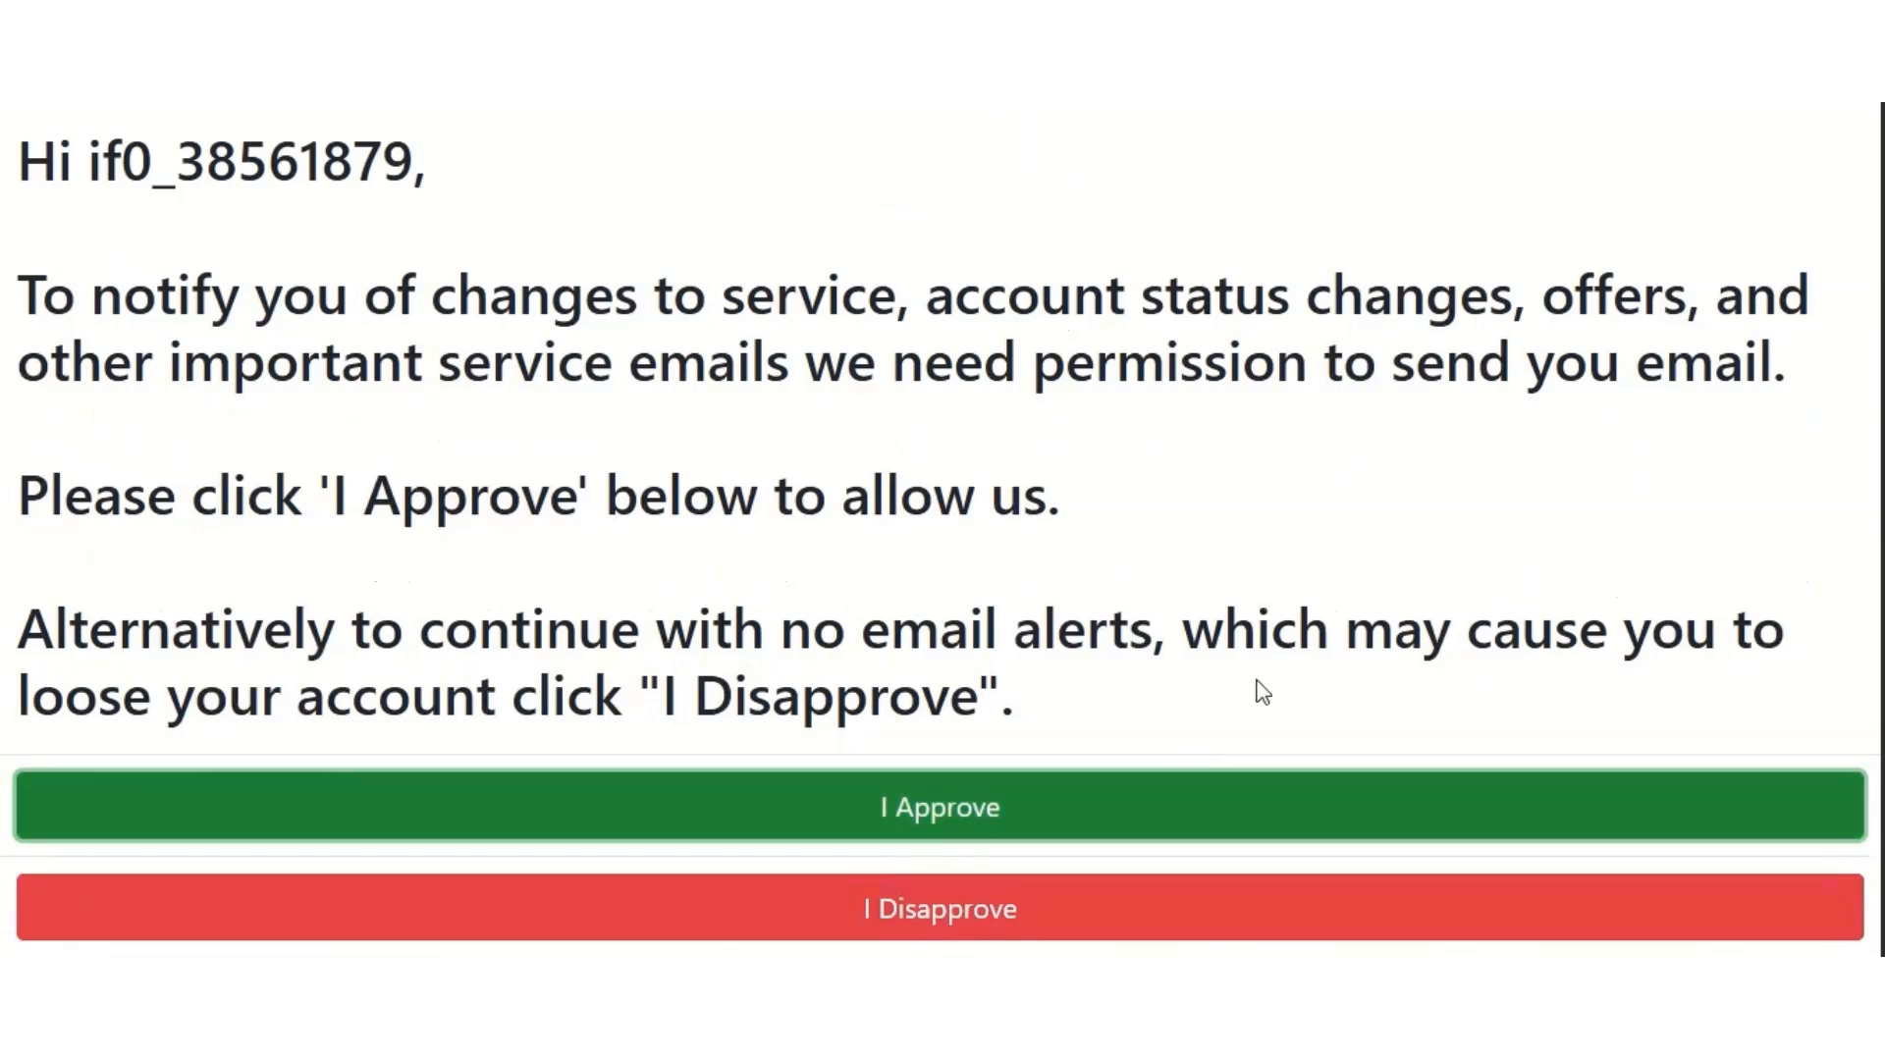
left_click(1123, 812)
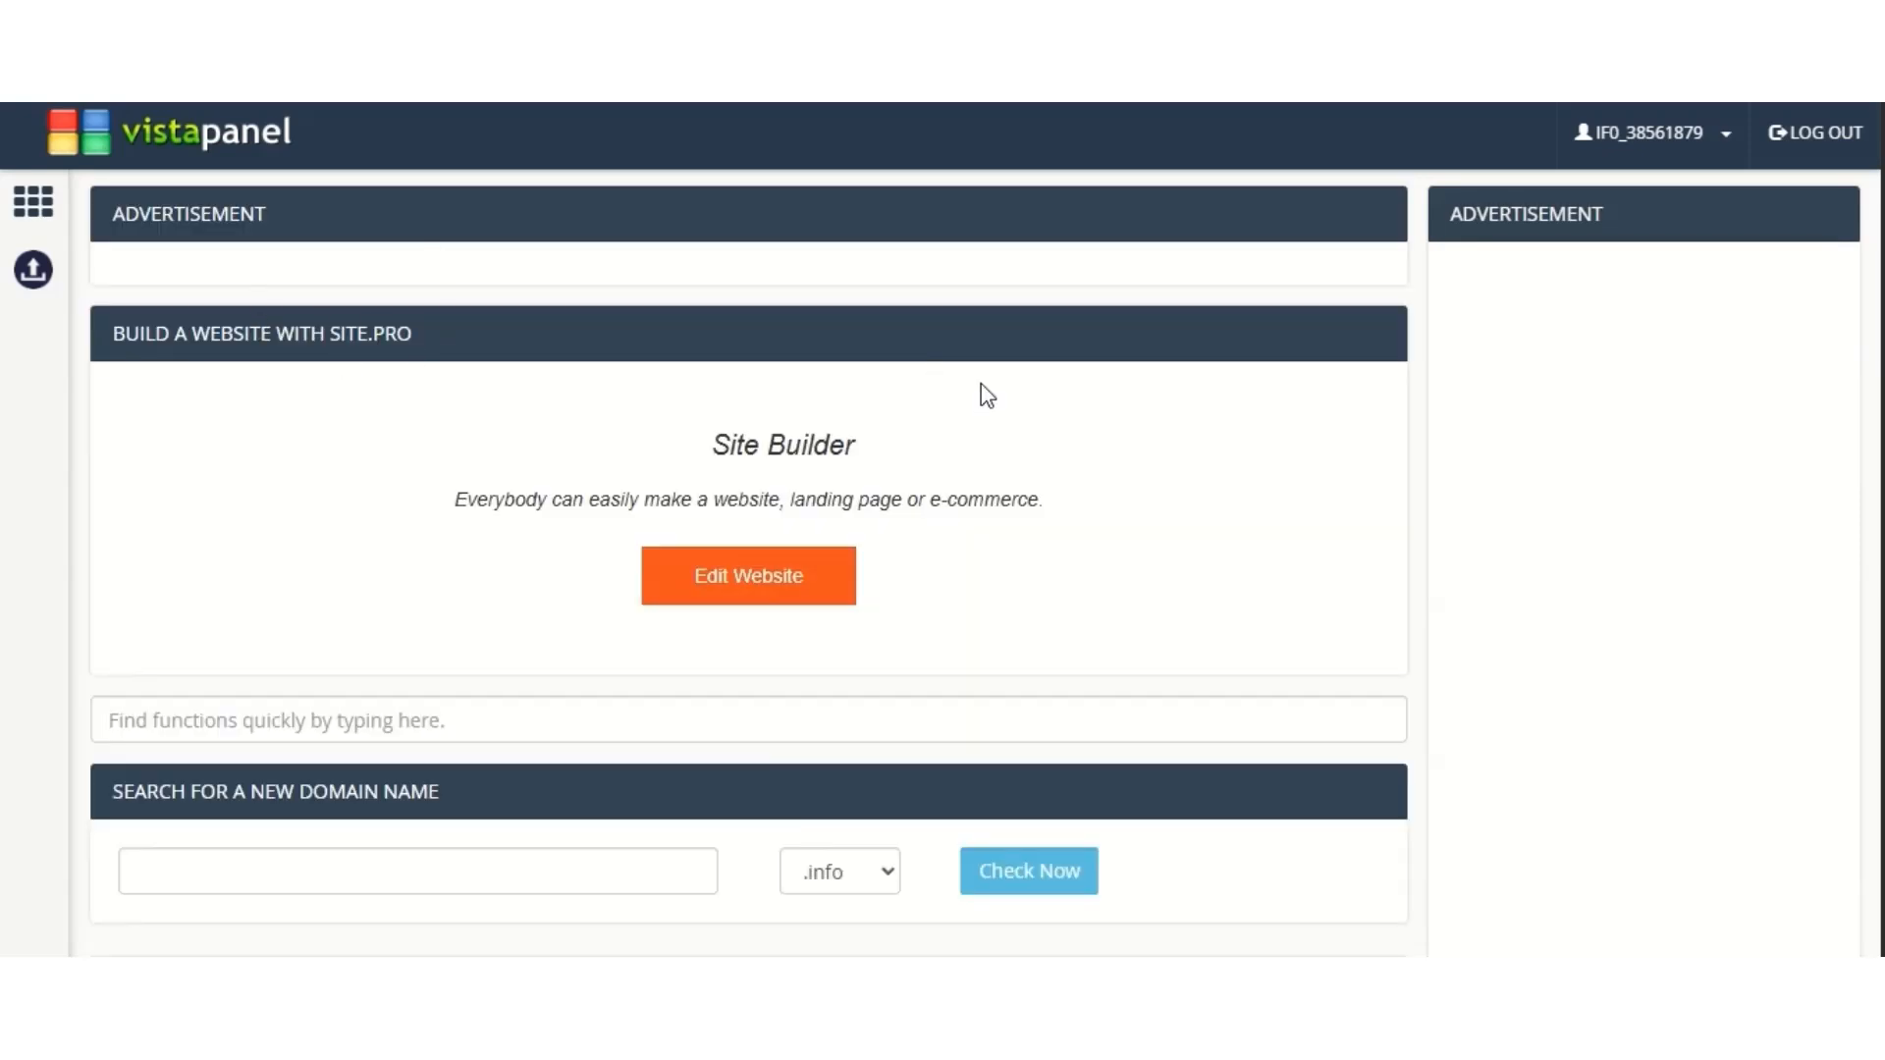
- Open the Softaculous Apps Installer from the control panel's Software section
scroll(1001, 366, "down", 5)
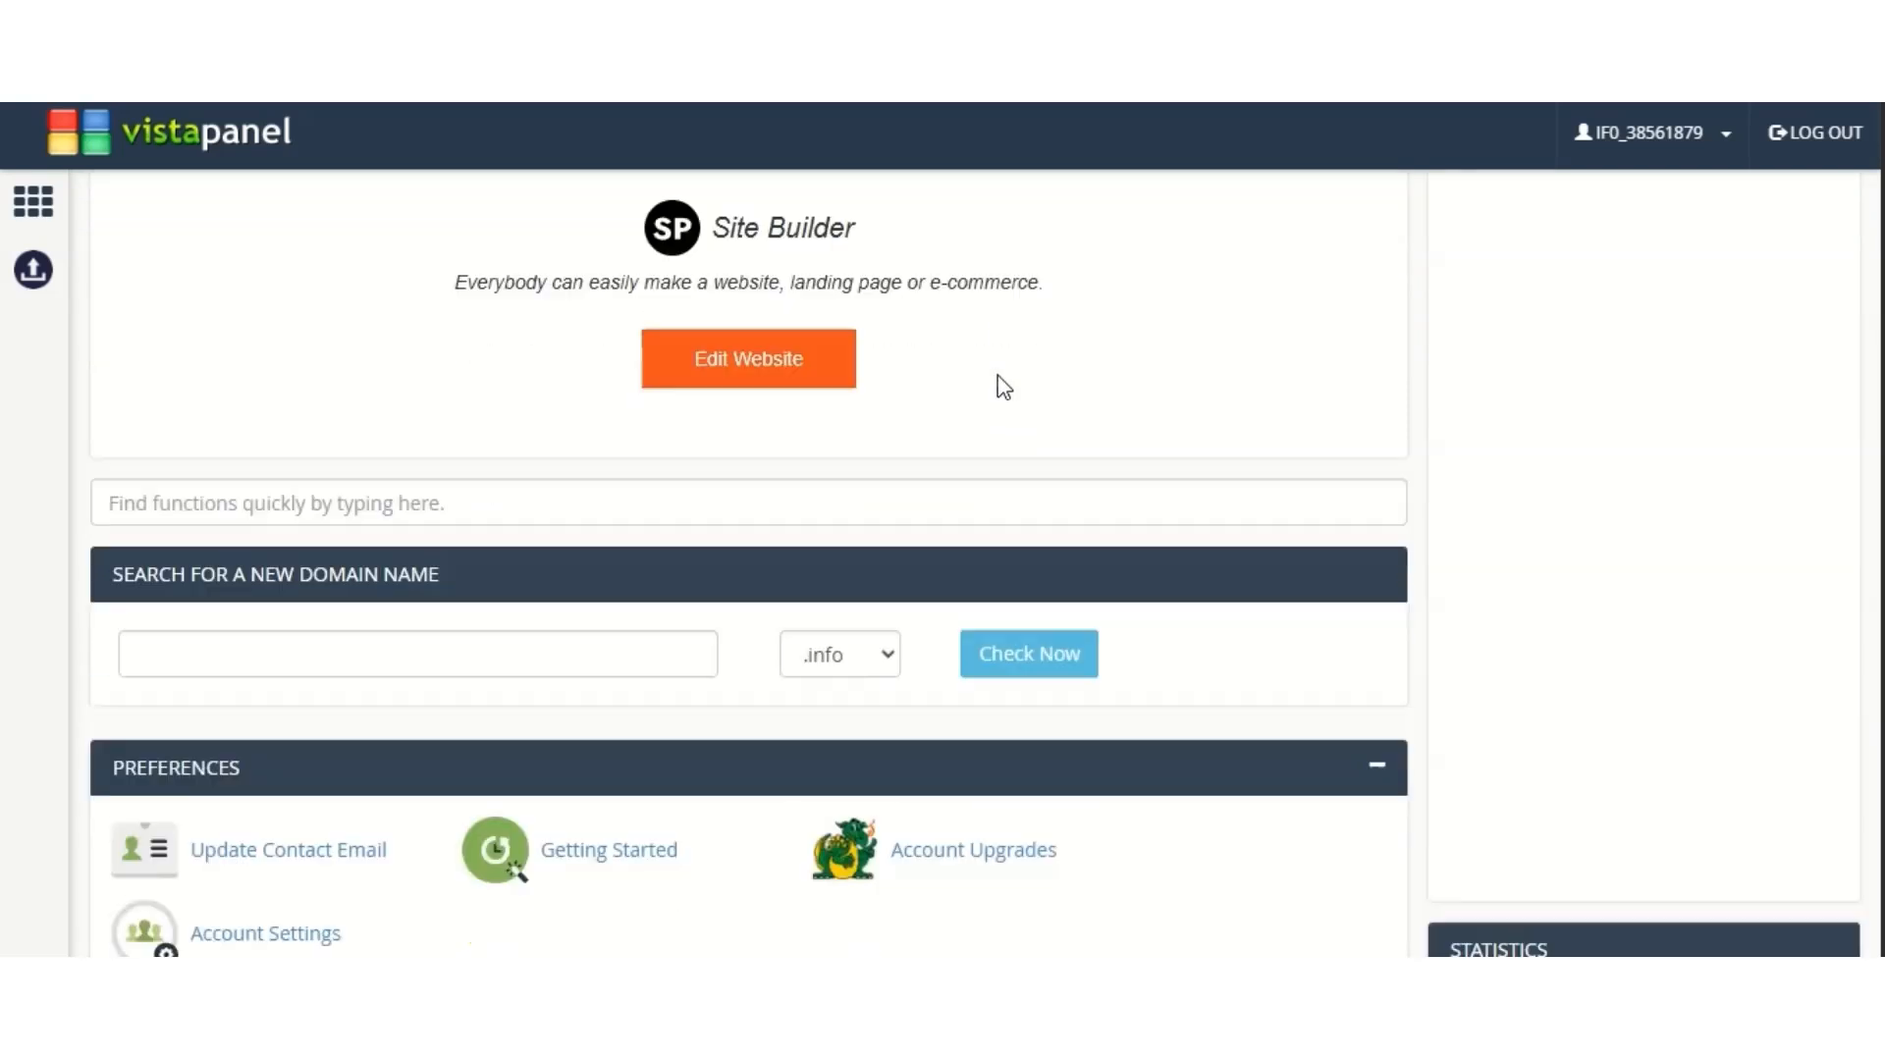
scroll(998, 377, "down", 4)
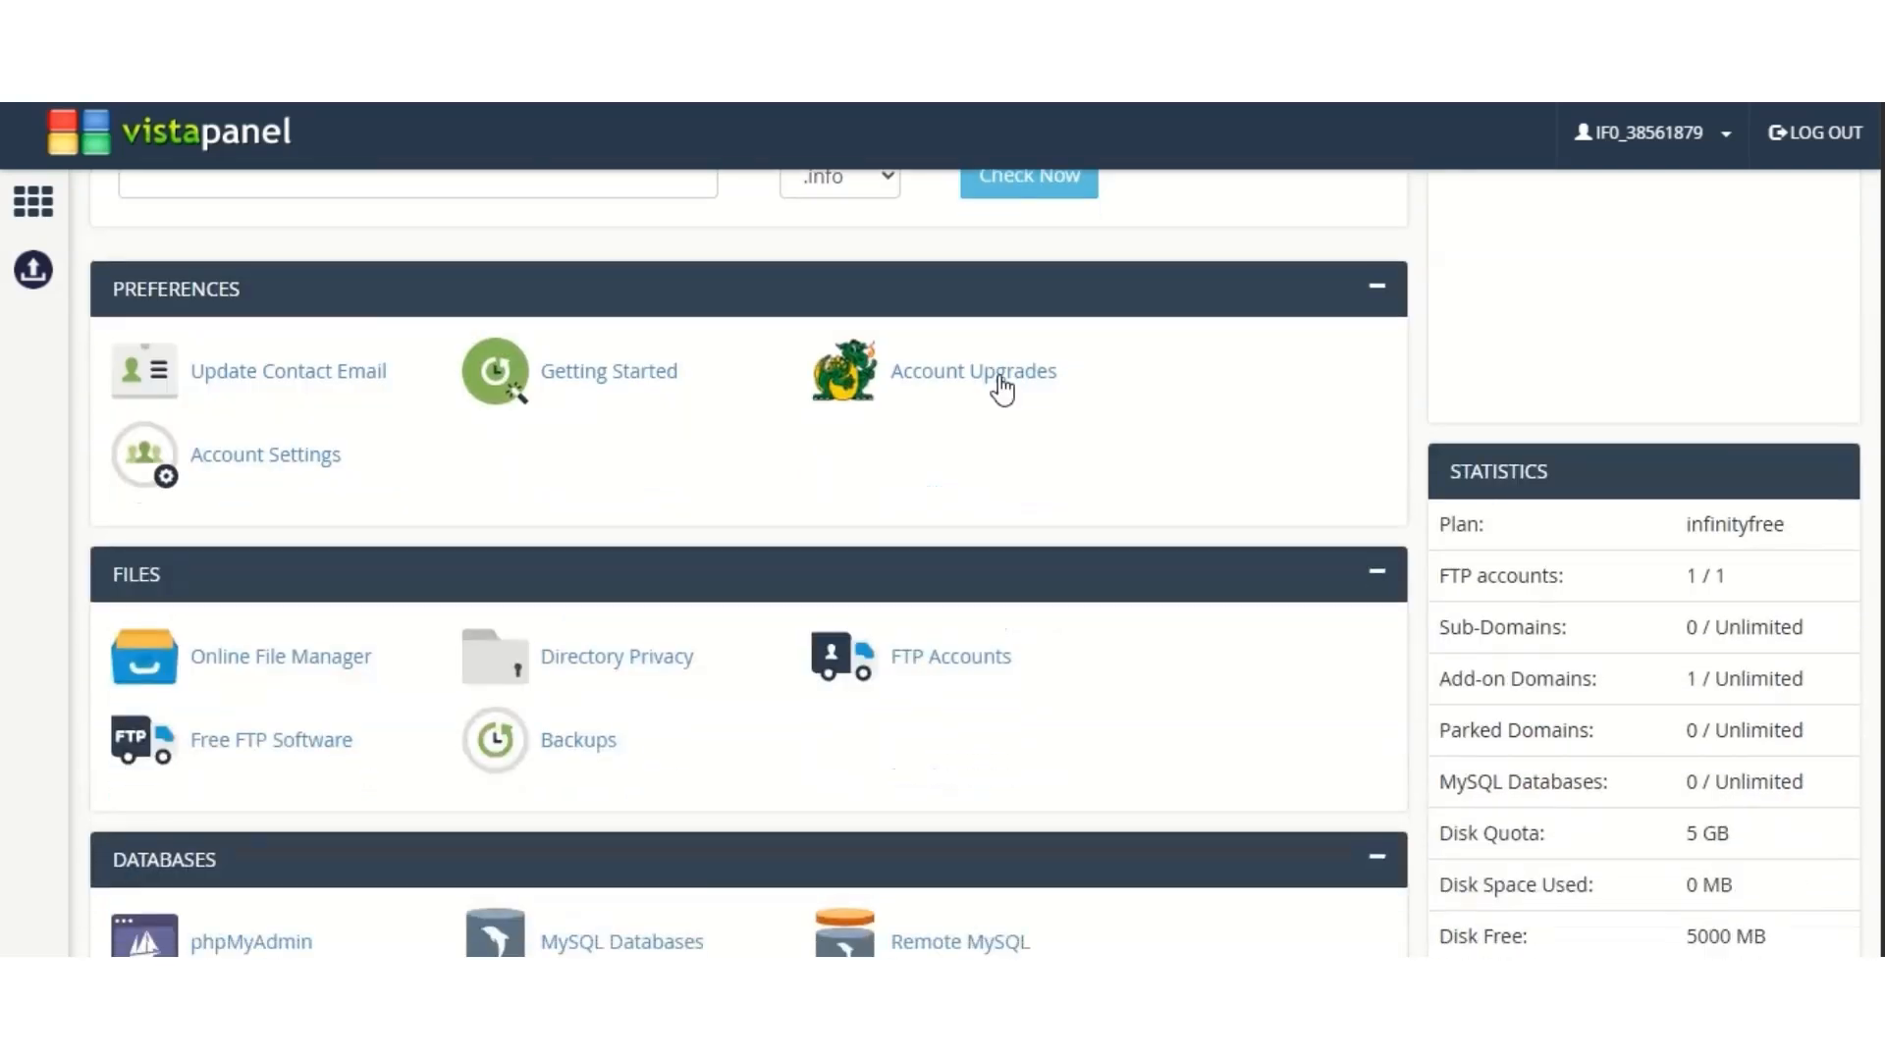
scroll(999, 374, "down", 3)
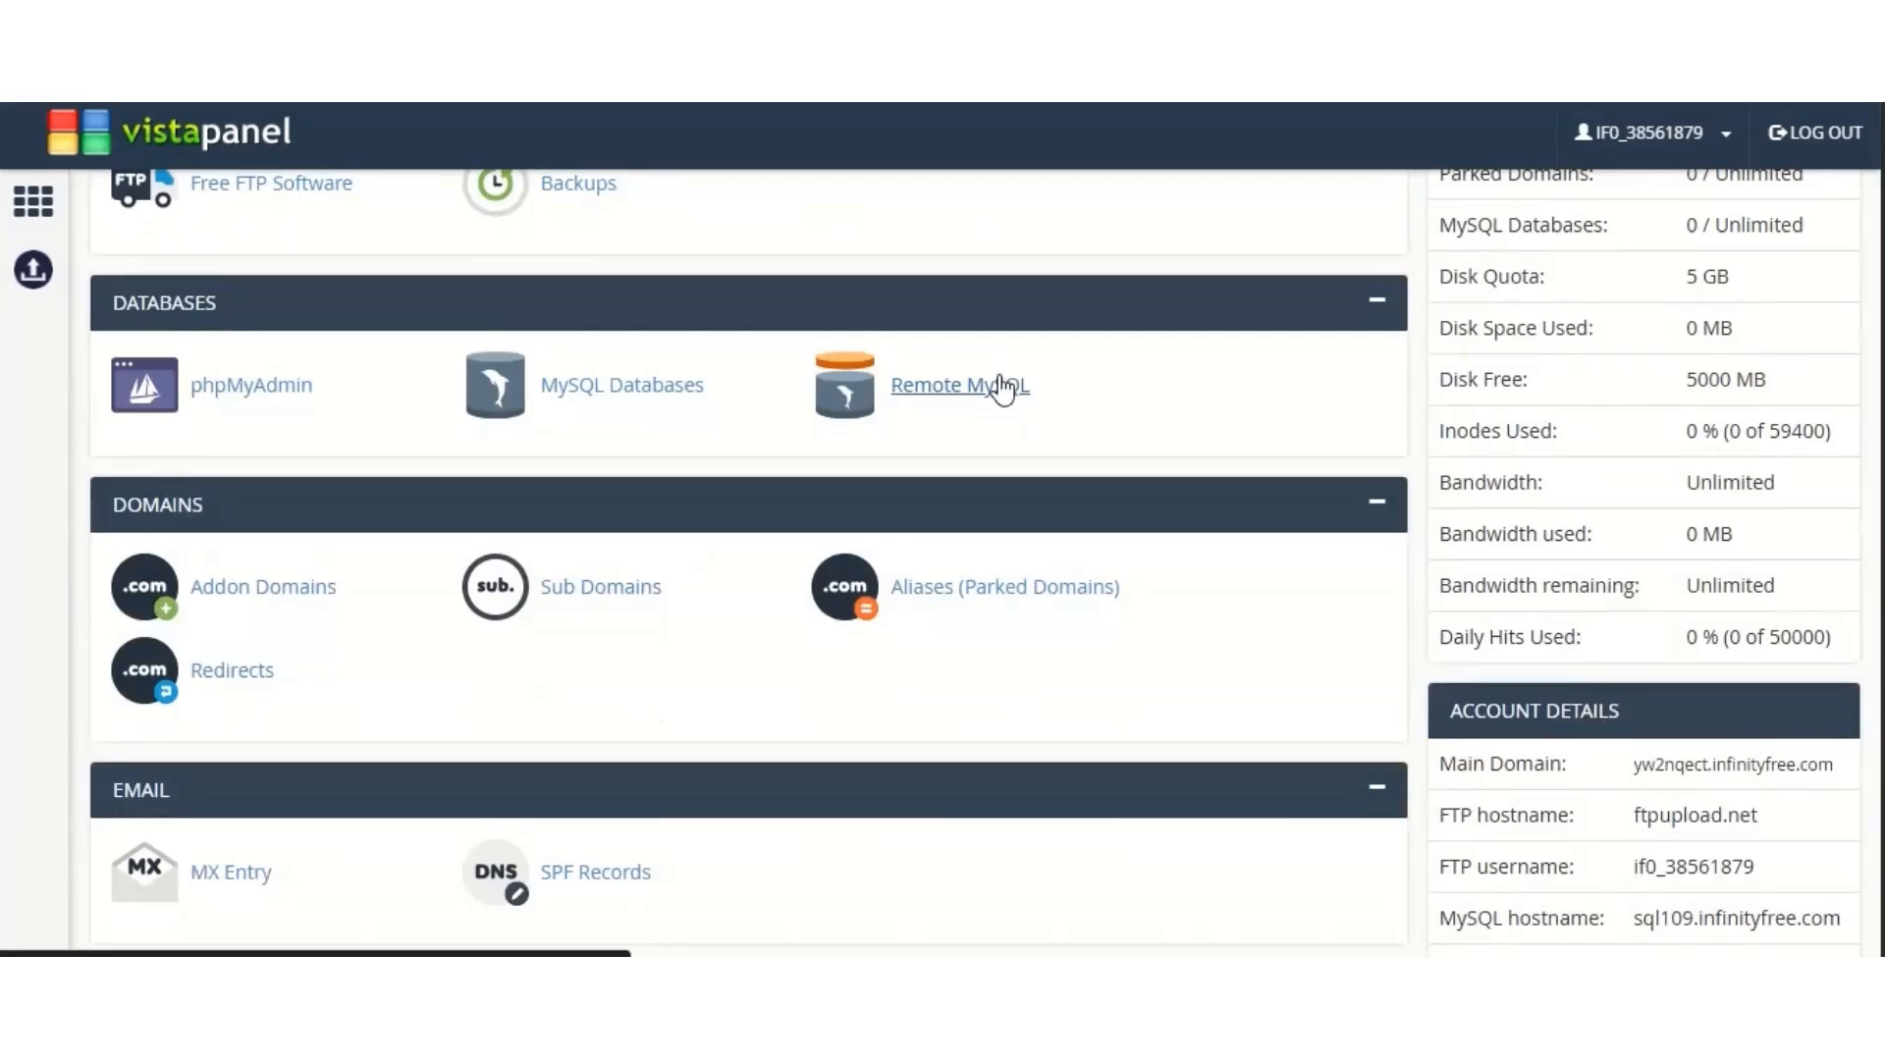
scroll(998, 374, "down", 5)
scroll(999, 374, "down", 3)
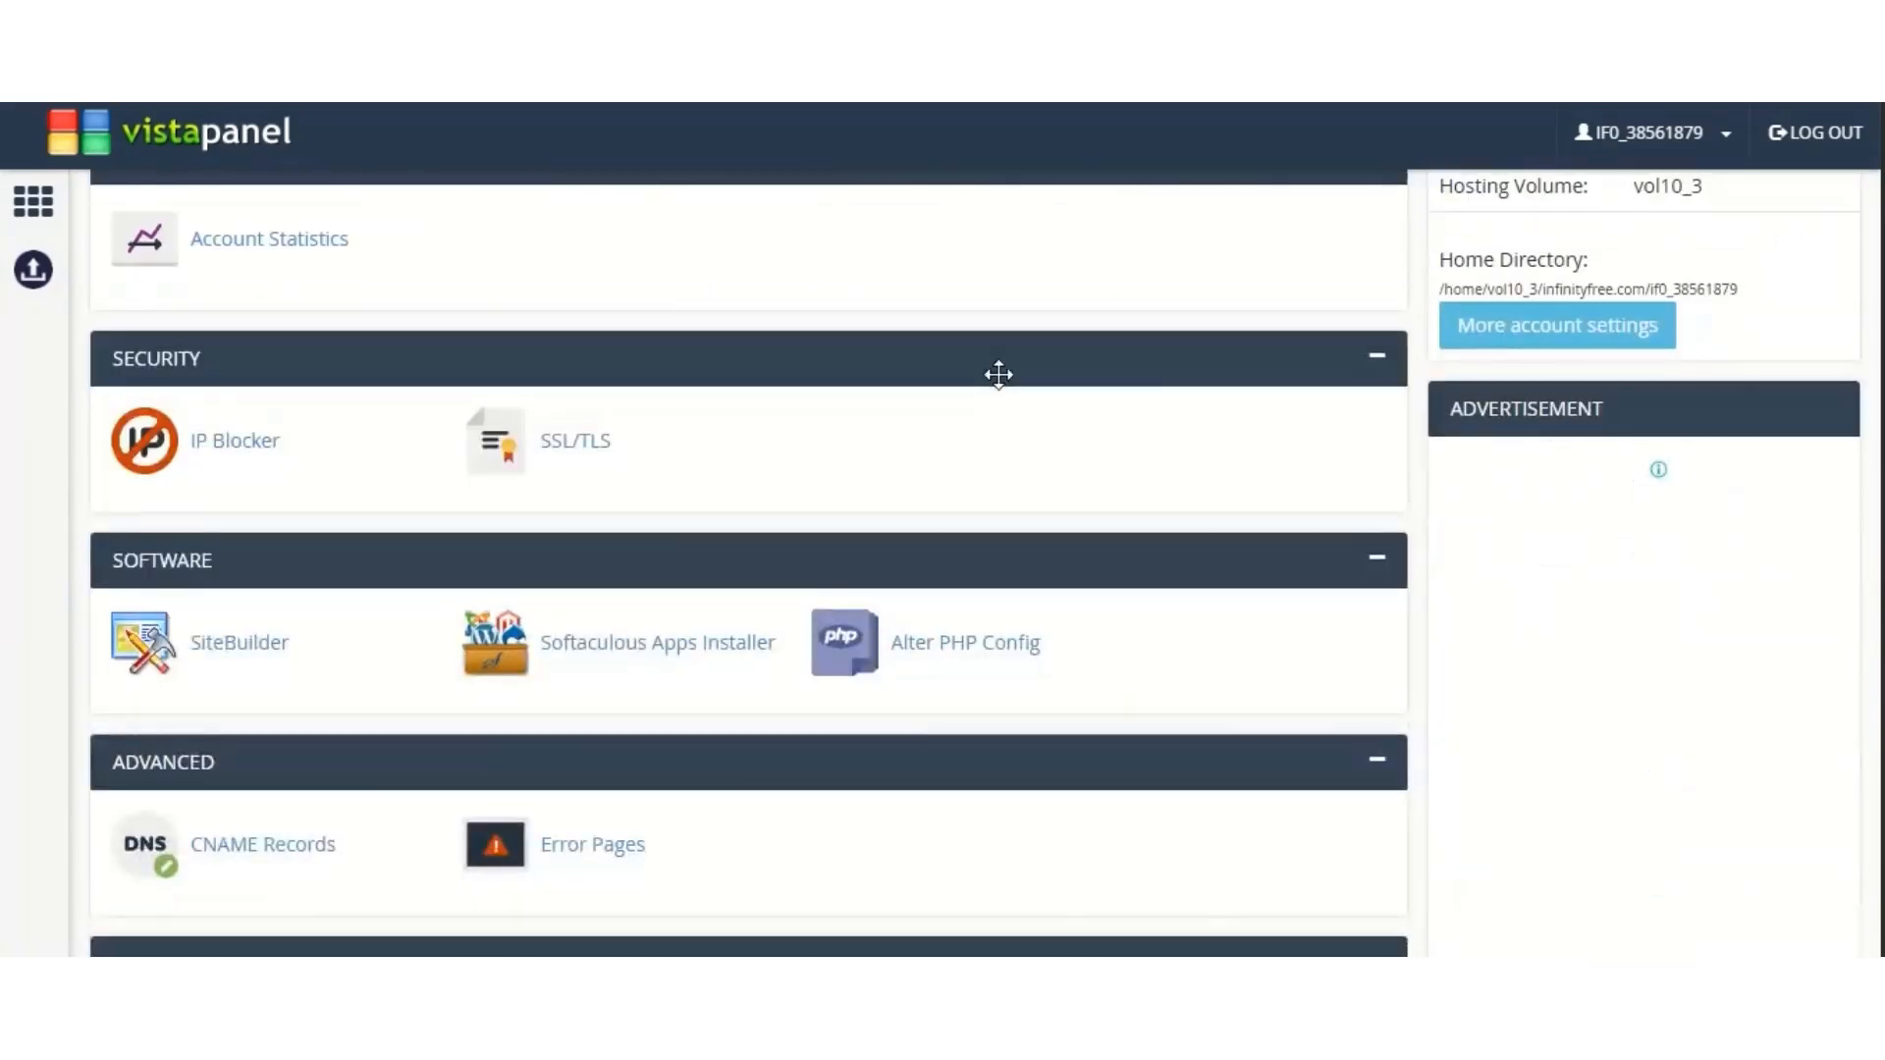
left_click(646, 656)
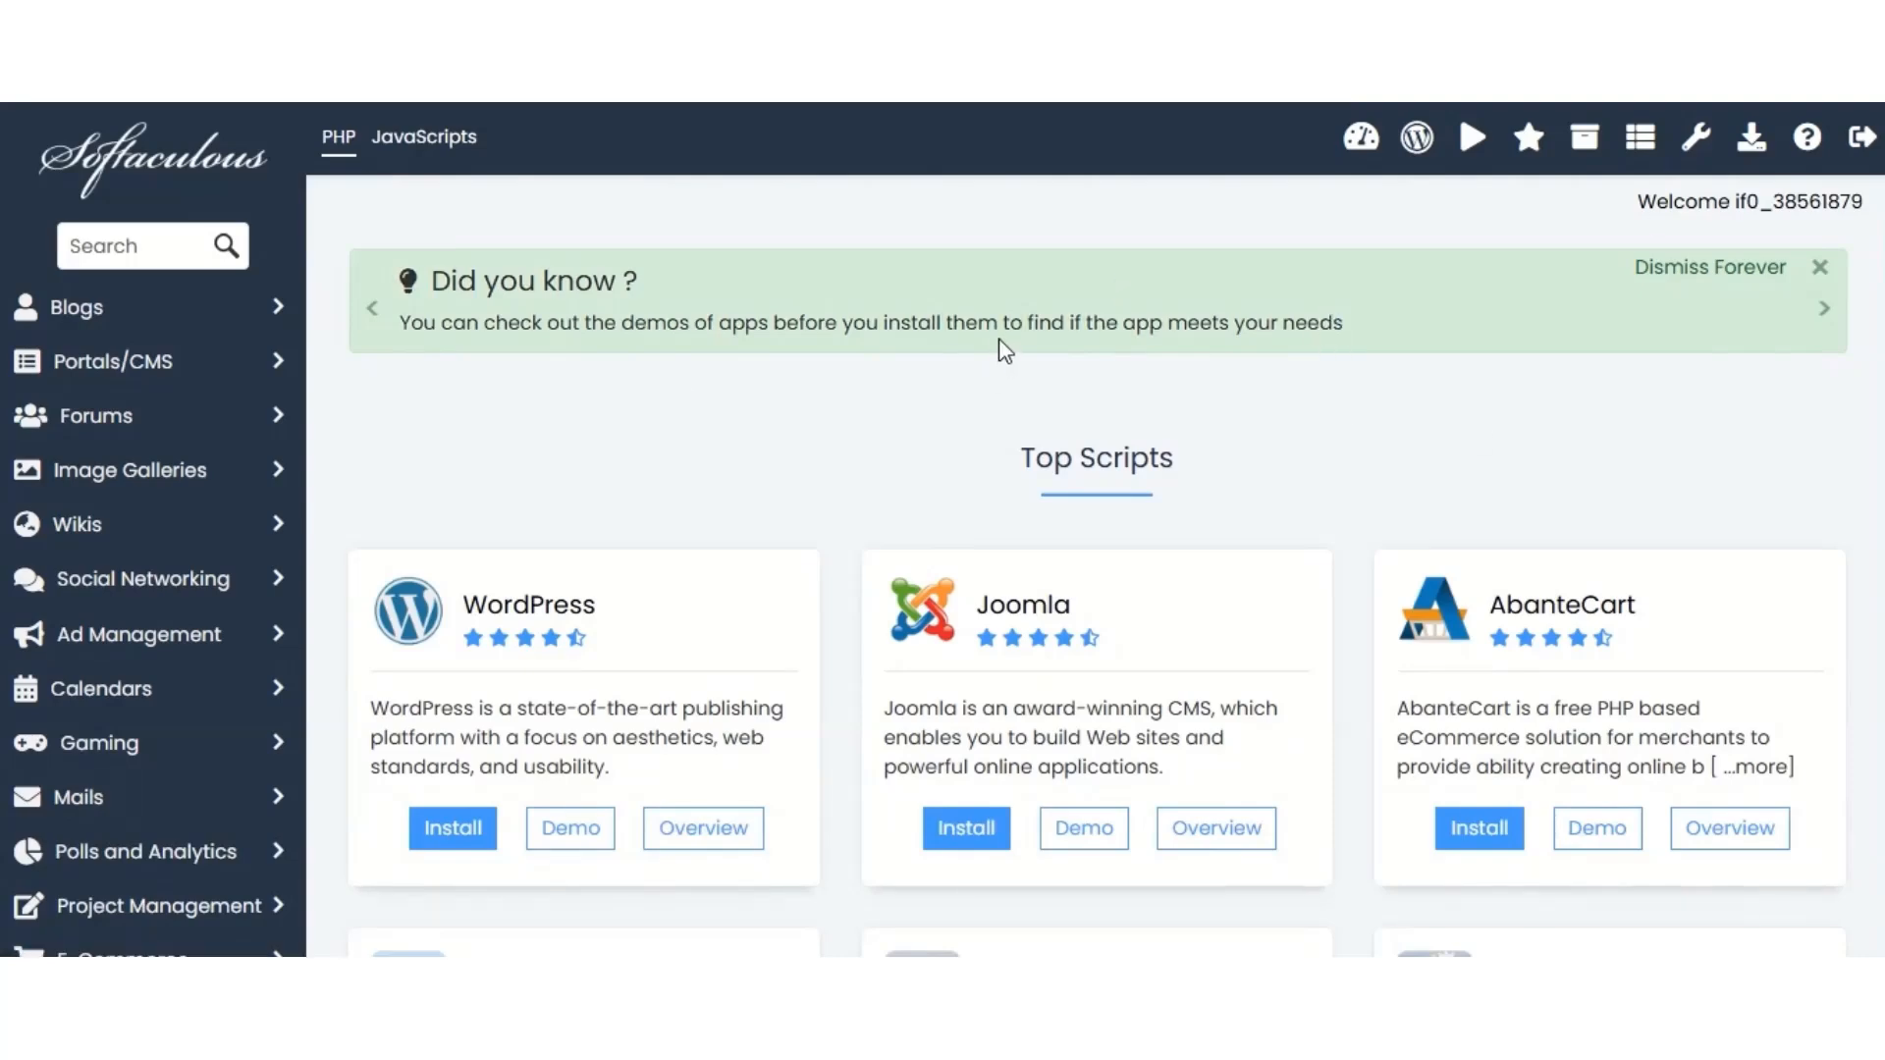
- Open the WordPress installation form and review its software setup for the cybcargo.rf.gd domain
scroll(695, 480, "down", 2)
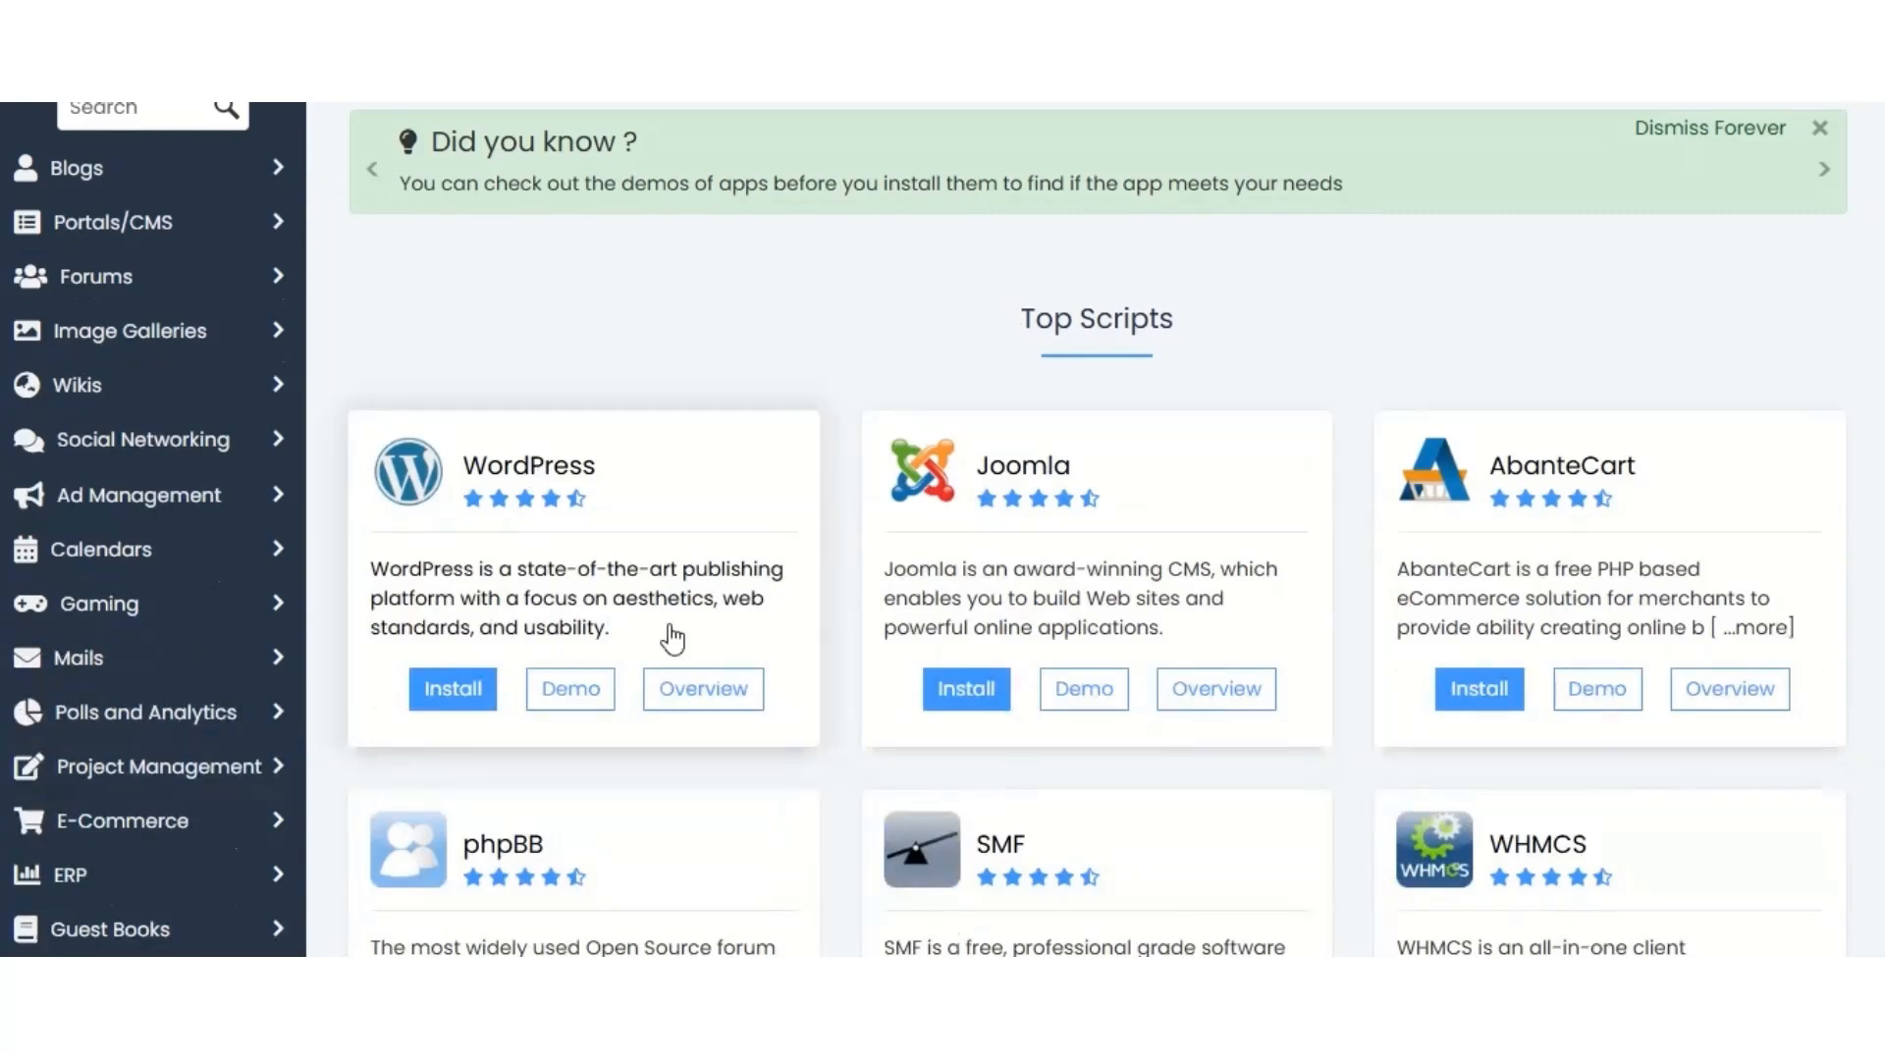
left_click(462, 698)
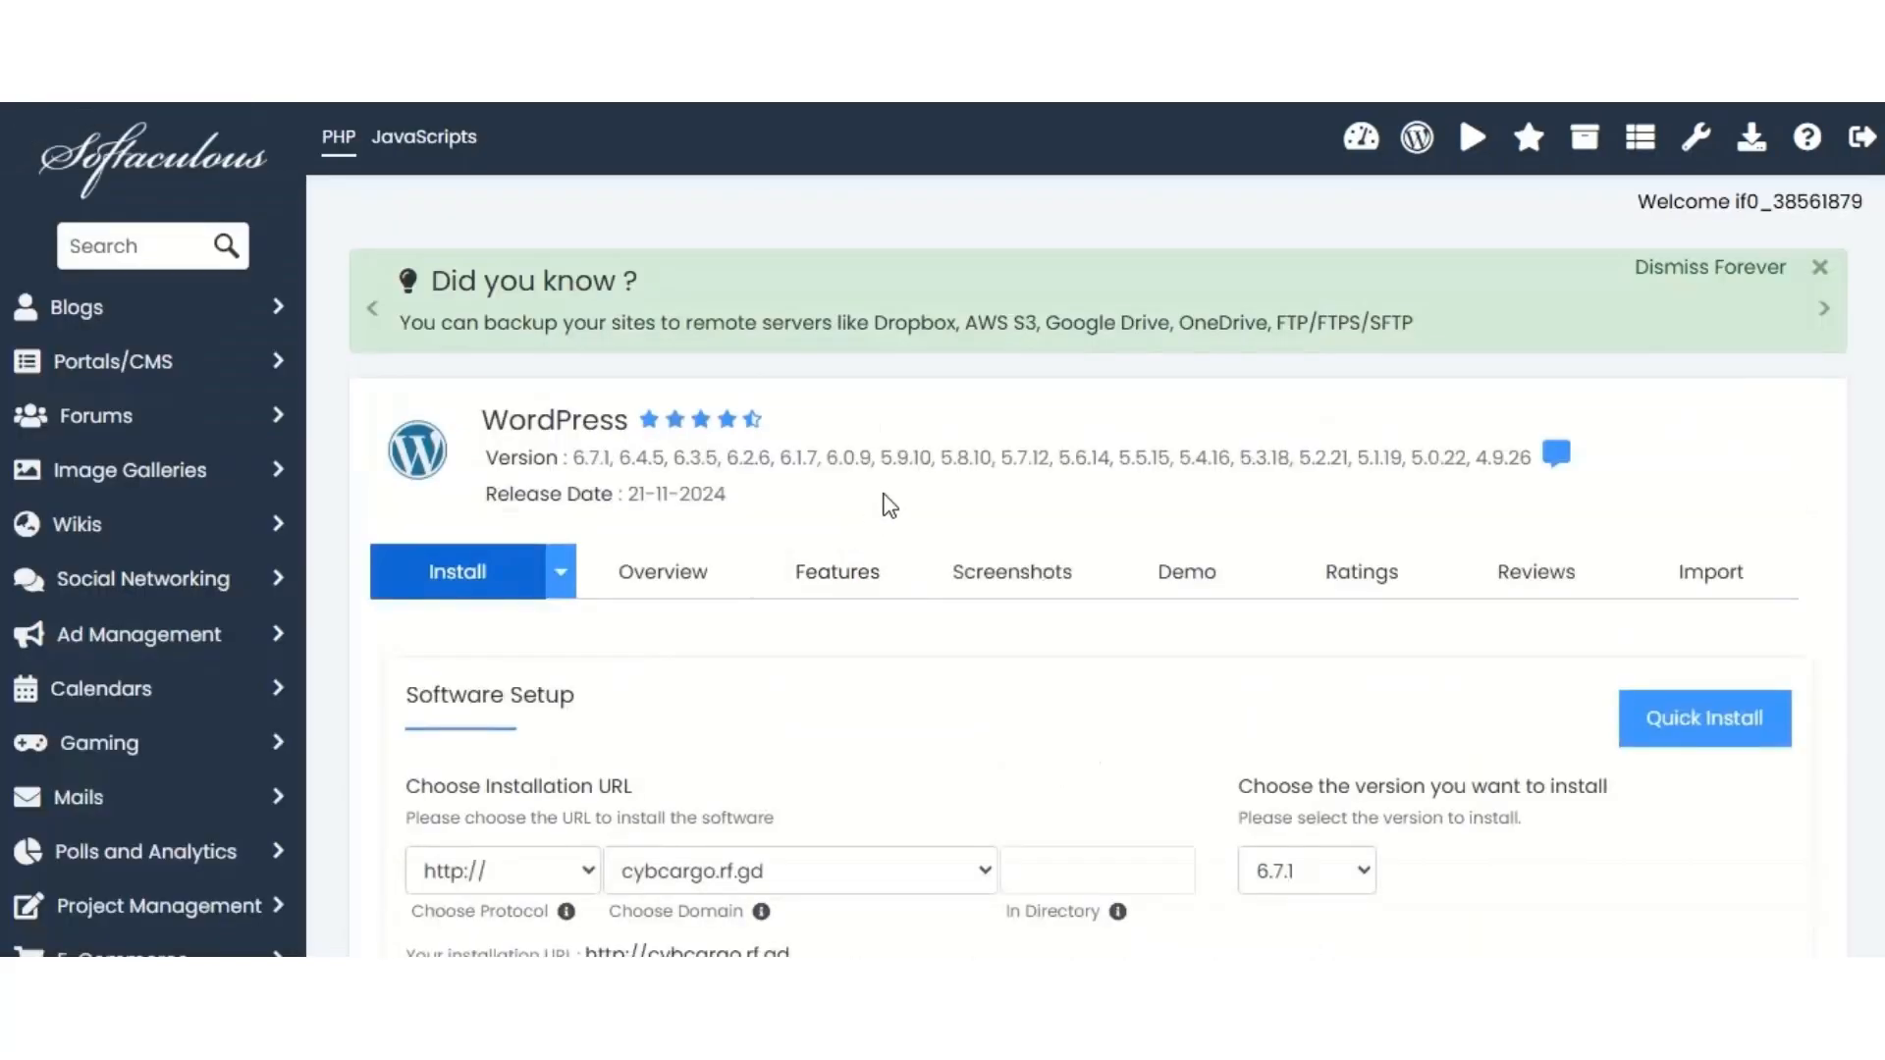
scroll(886, 497, "down", 3)
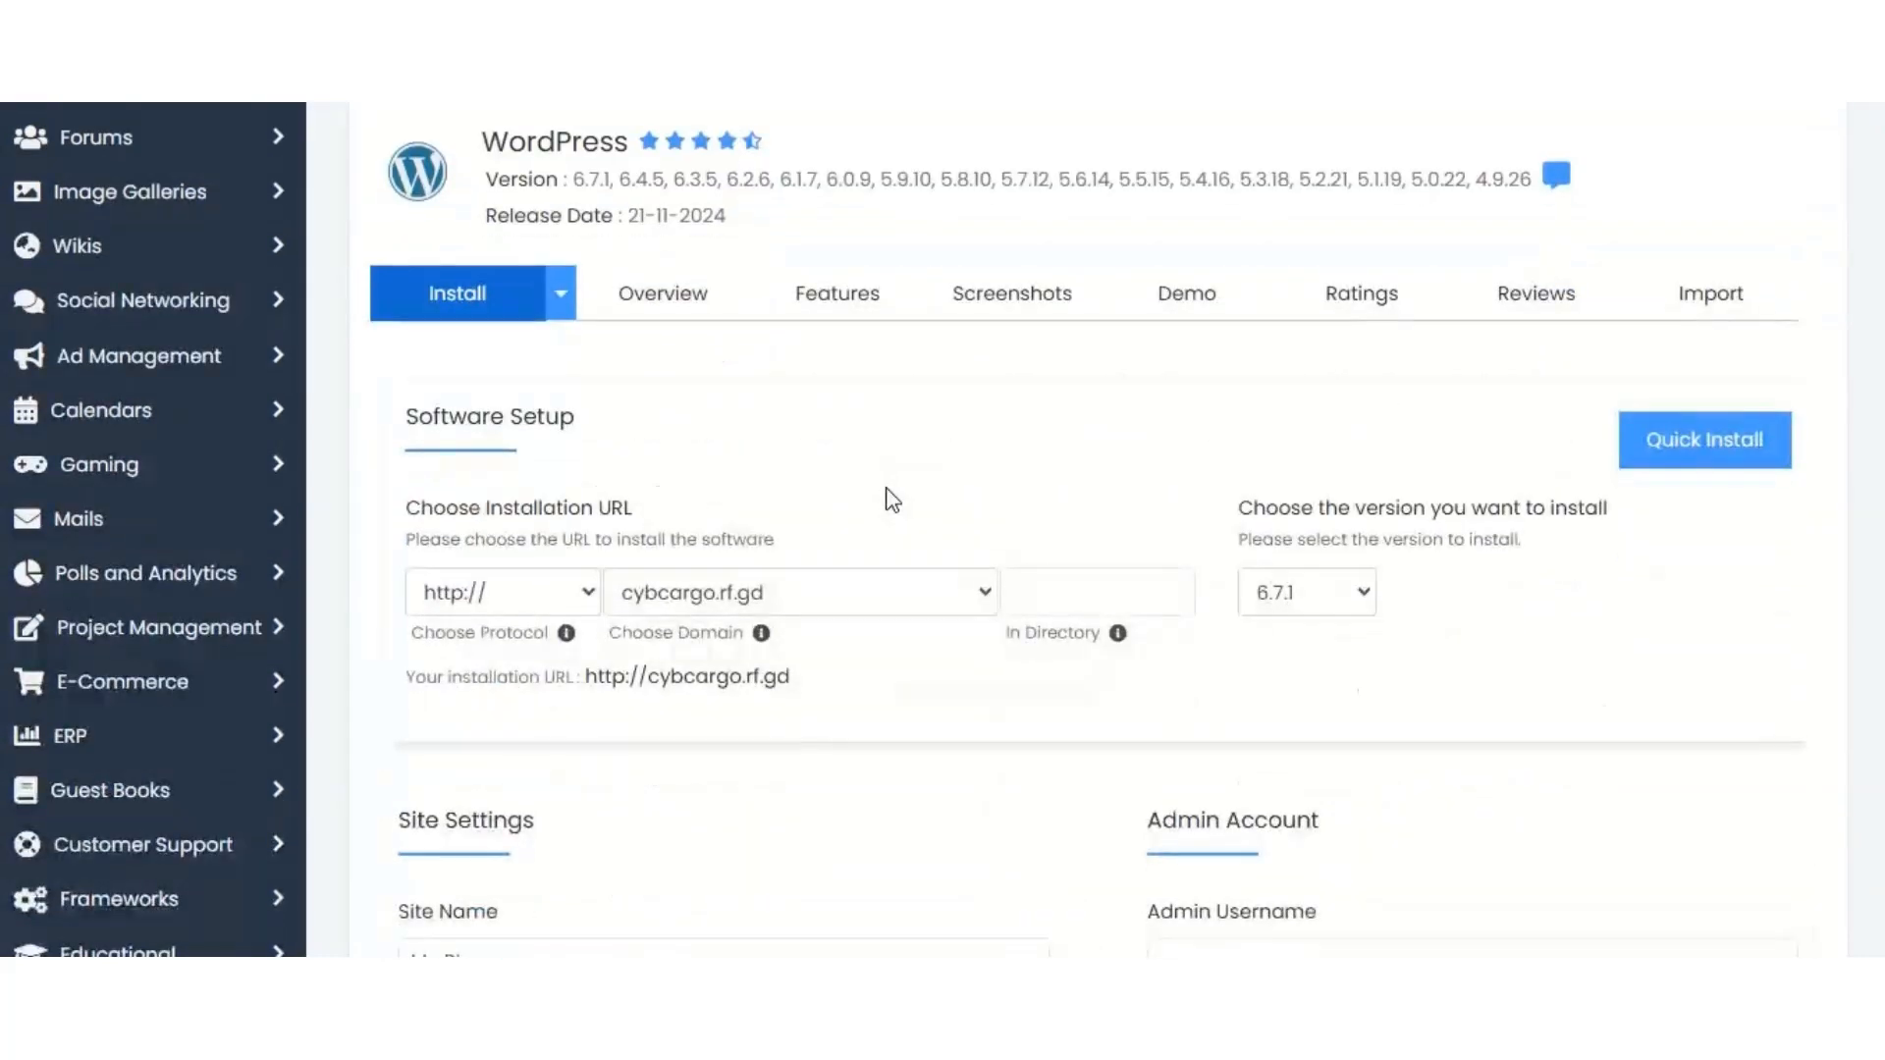
scroll(792, 585, "up", 2)
scroll(471, 589, "down", 2)
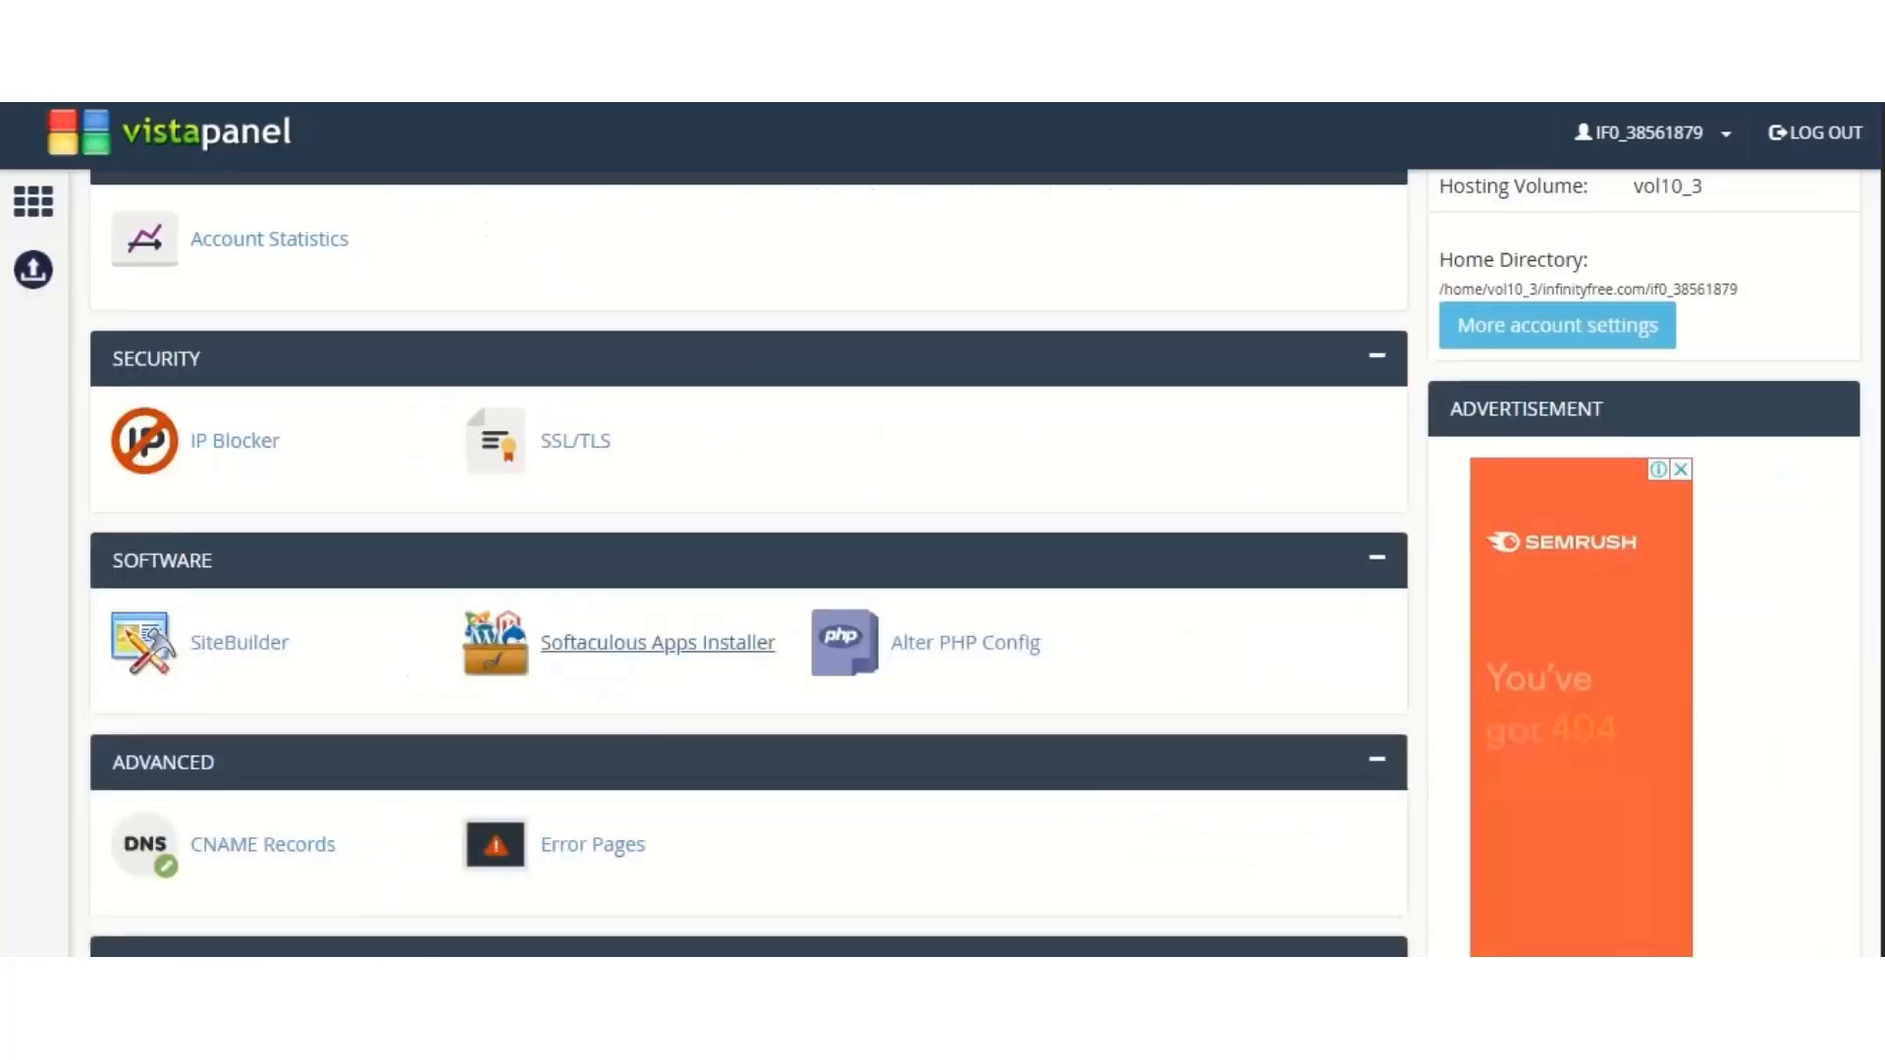
- Switch to the InfinityFree client area and begin an order for a new free SSL certificate
left_click(658, 643)
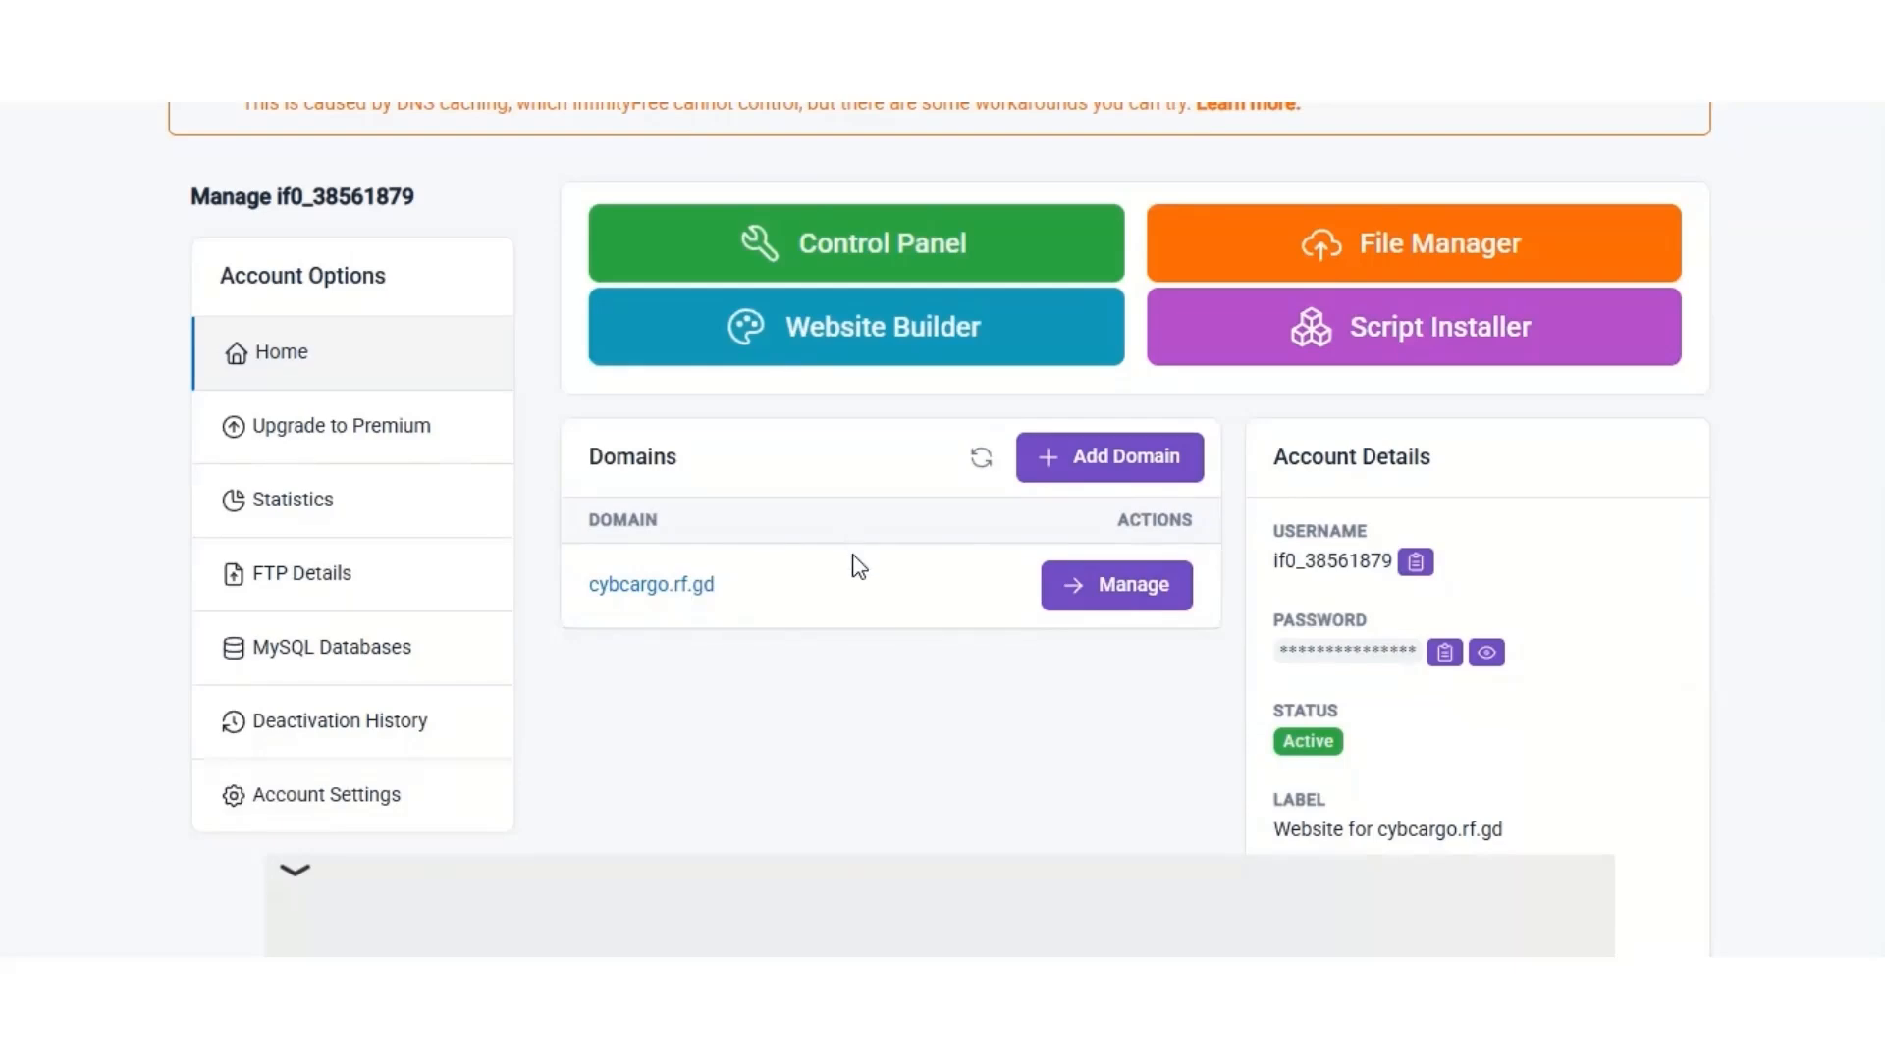
scroll(860, 567, "up", 5)
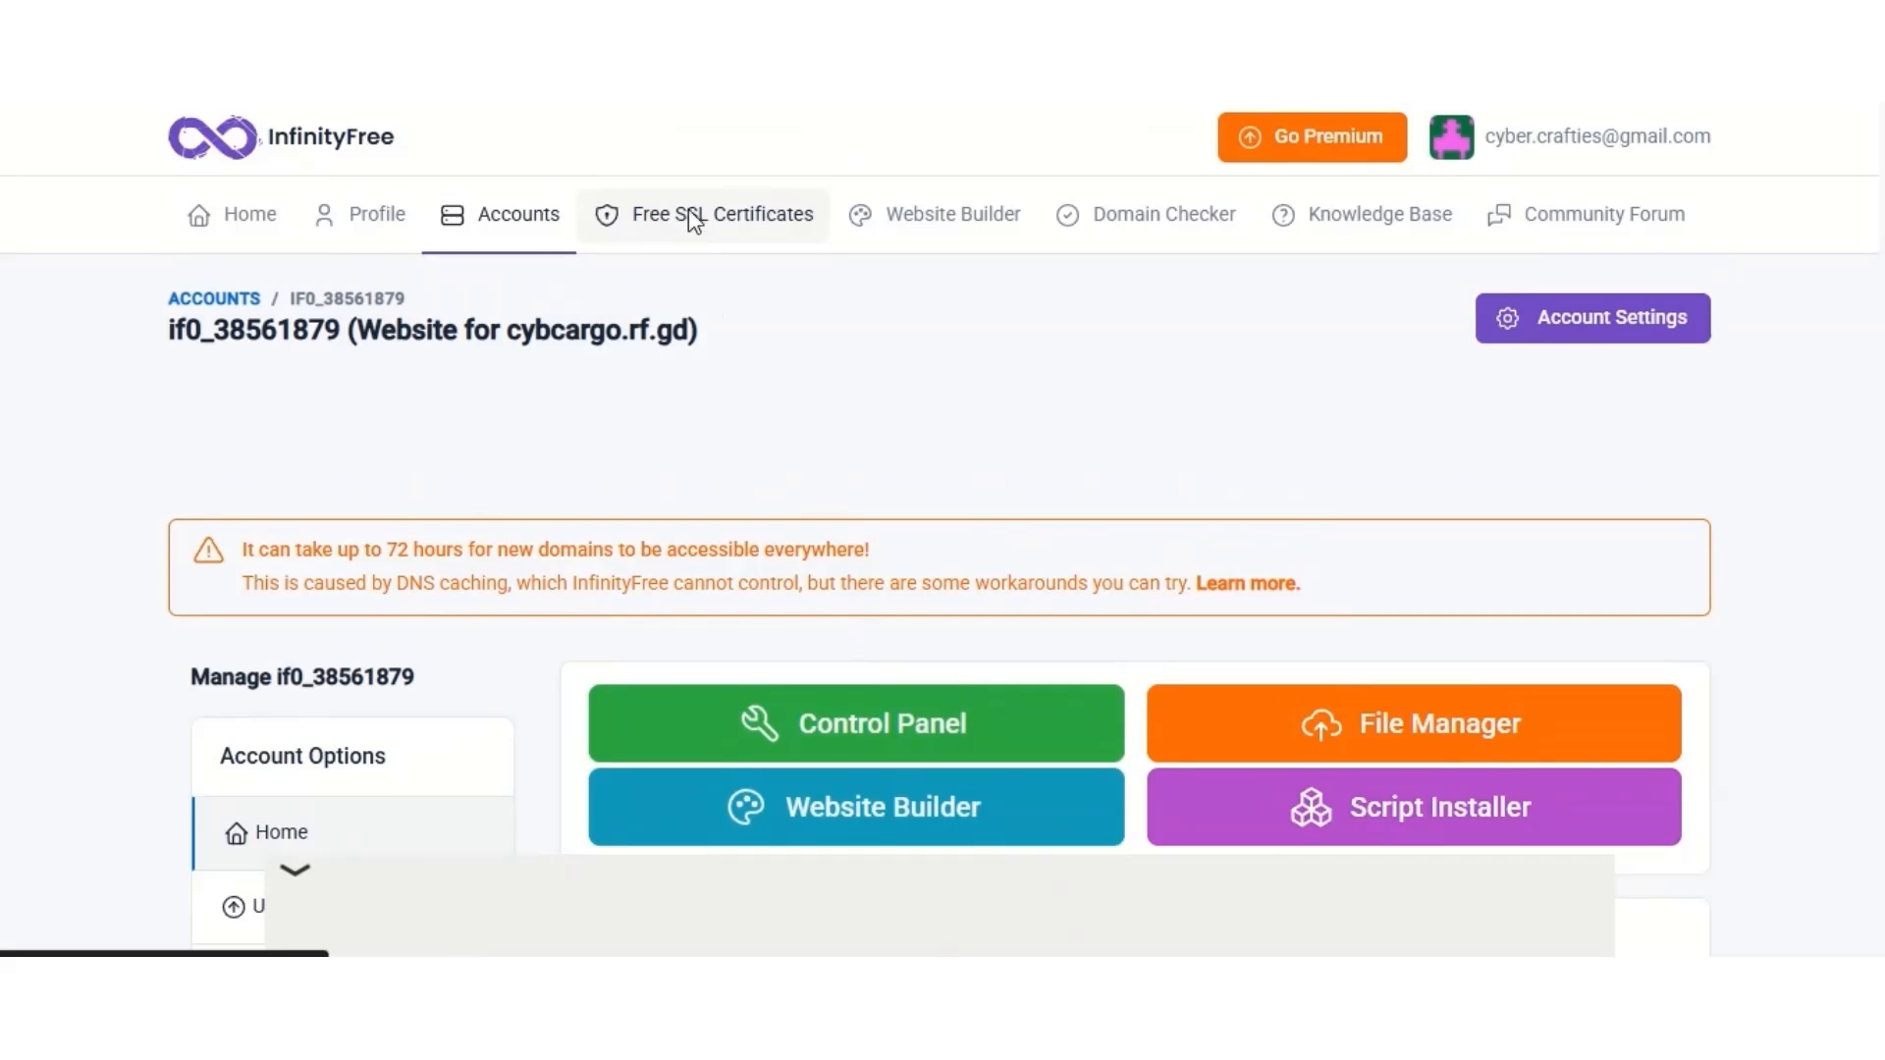
left_click(694, 222)
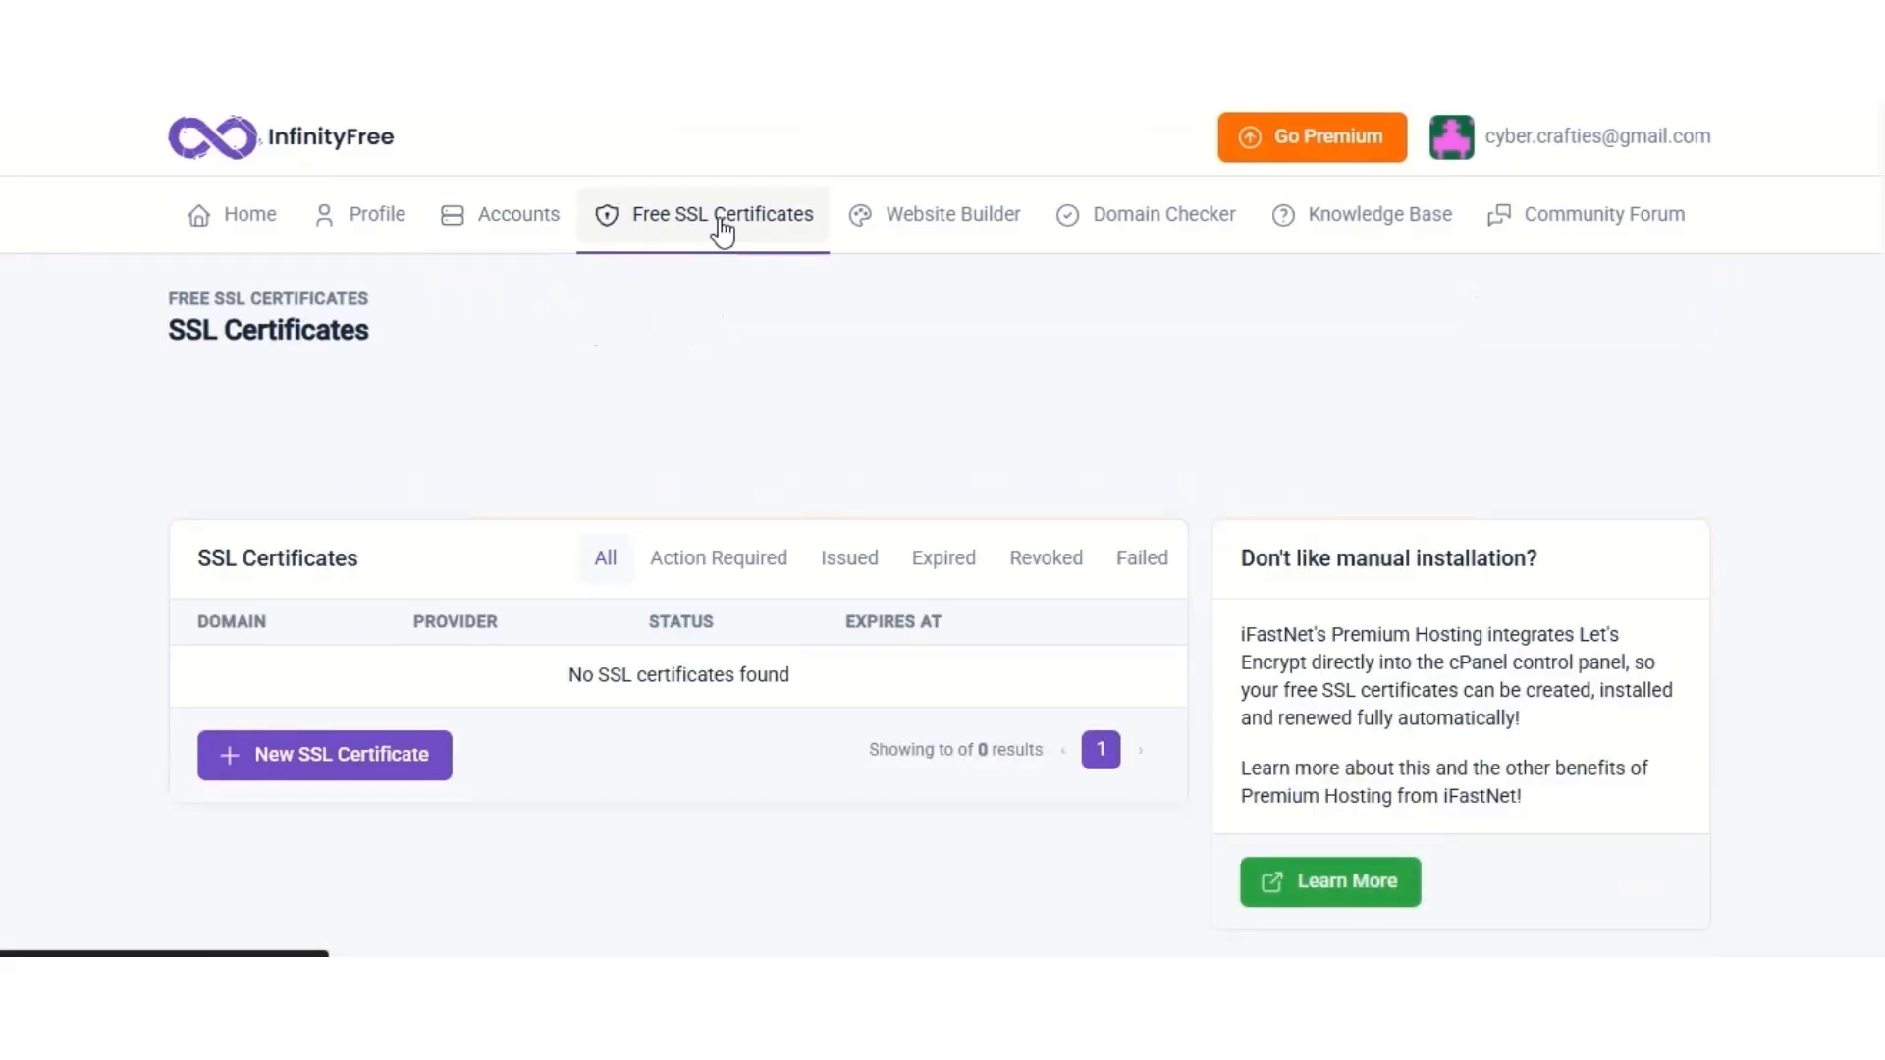
scroll(702, 294, "down", 2)
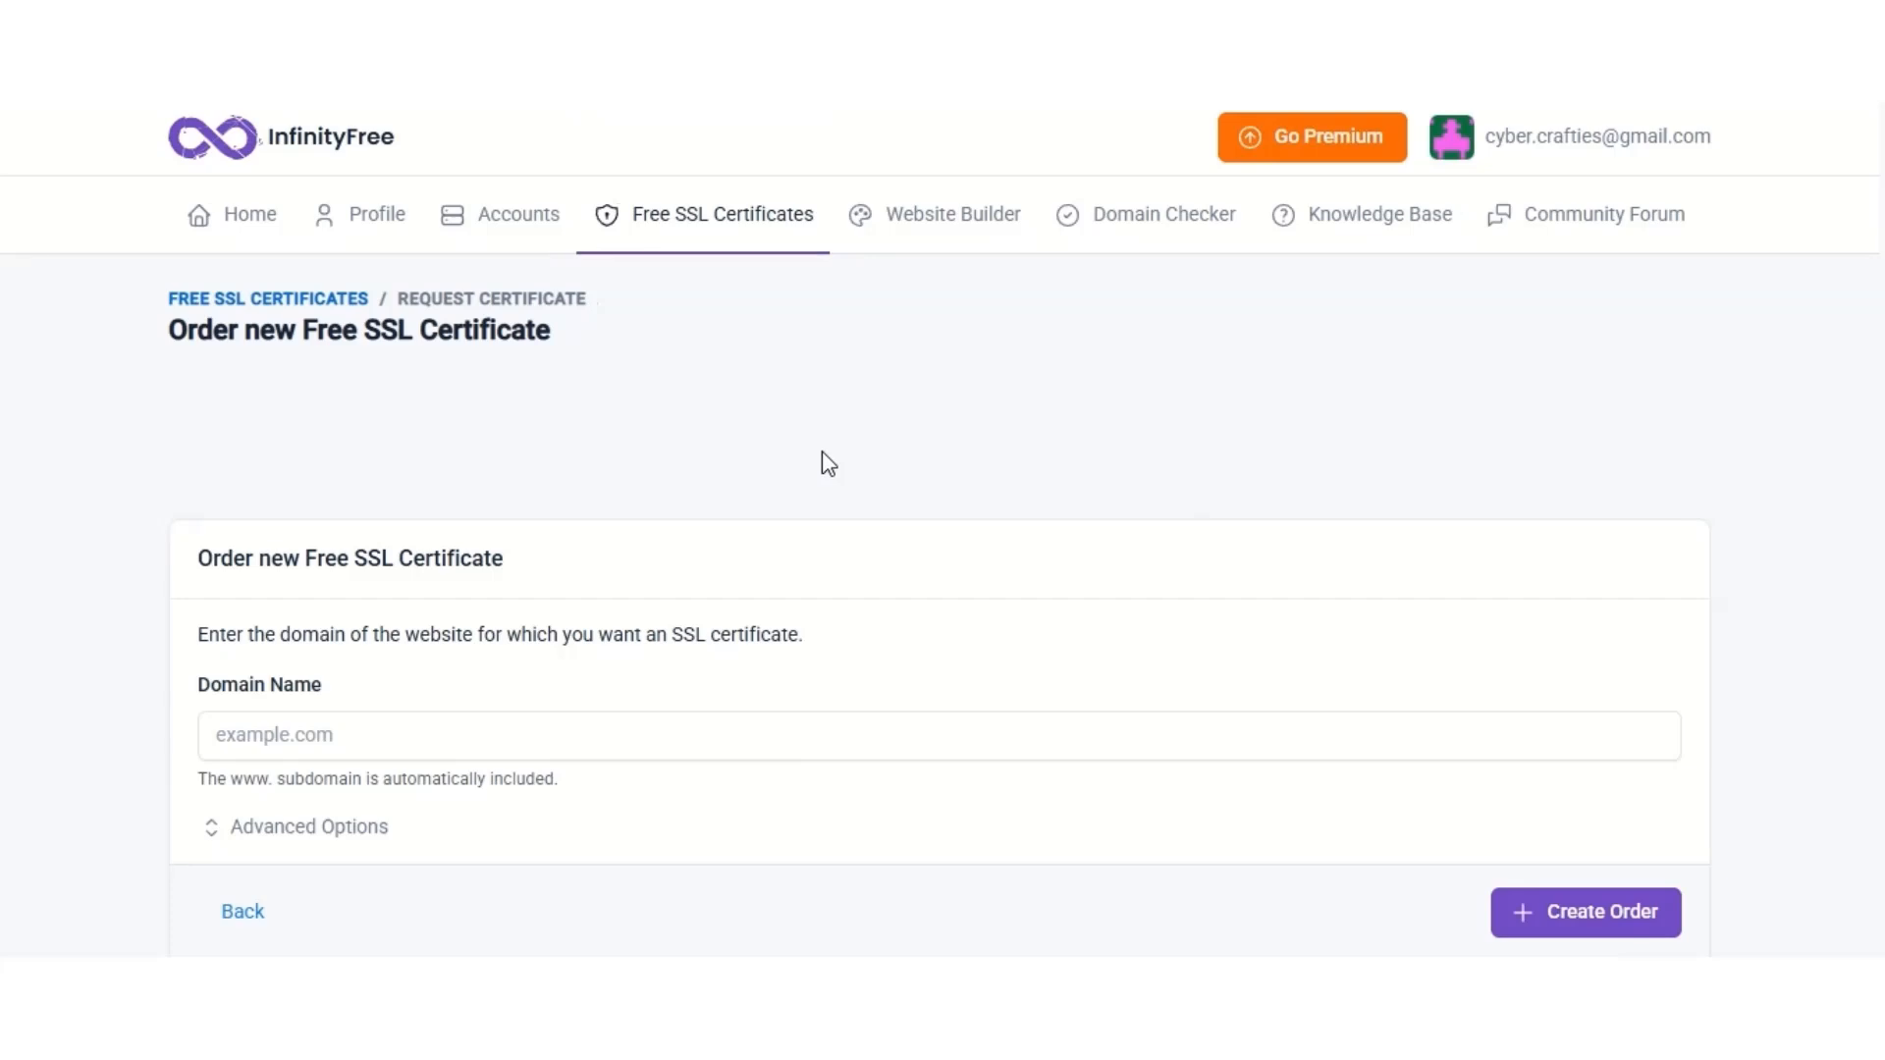
scroll(389, 489, "down", 4)
left_click(375, 463)
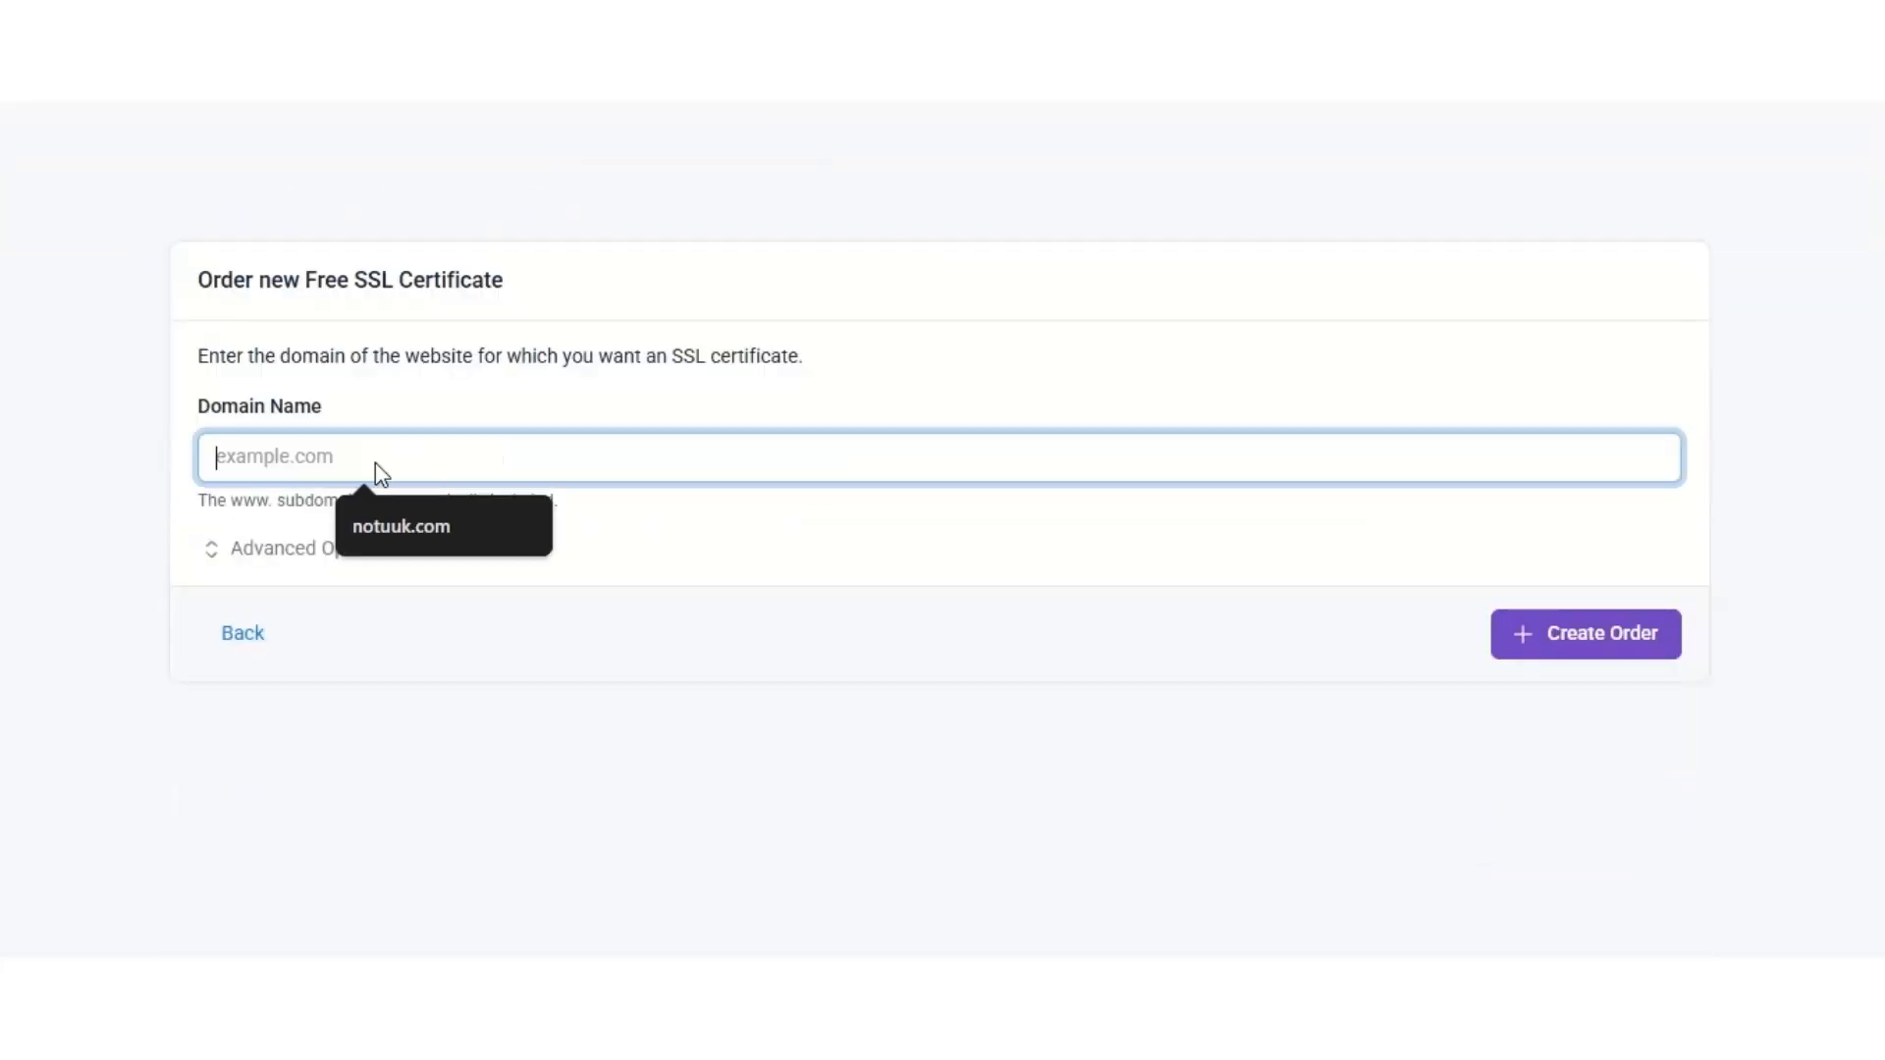
- Return to the hosting control panel, dismiss the ad and look through the account details for the website's domain name
left_click(117, 464)
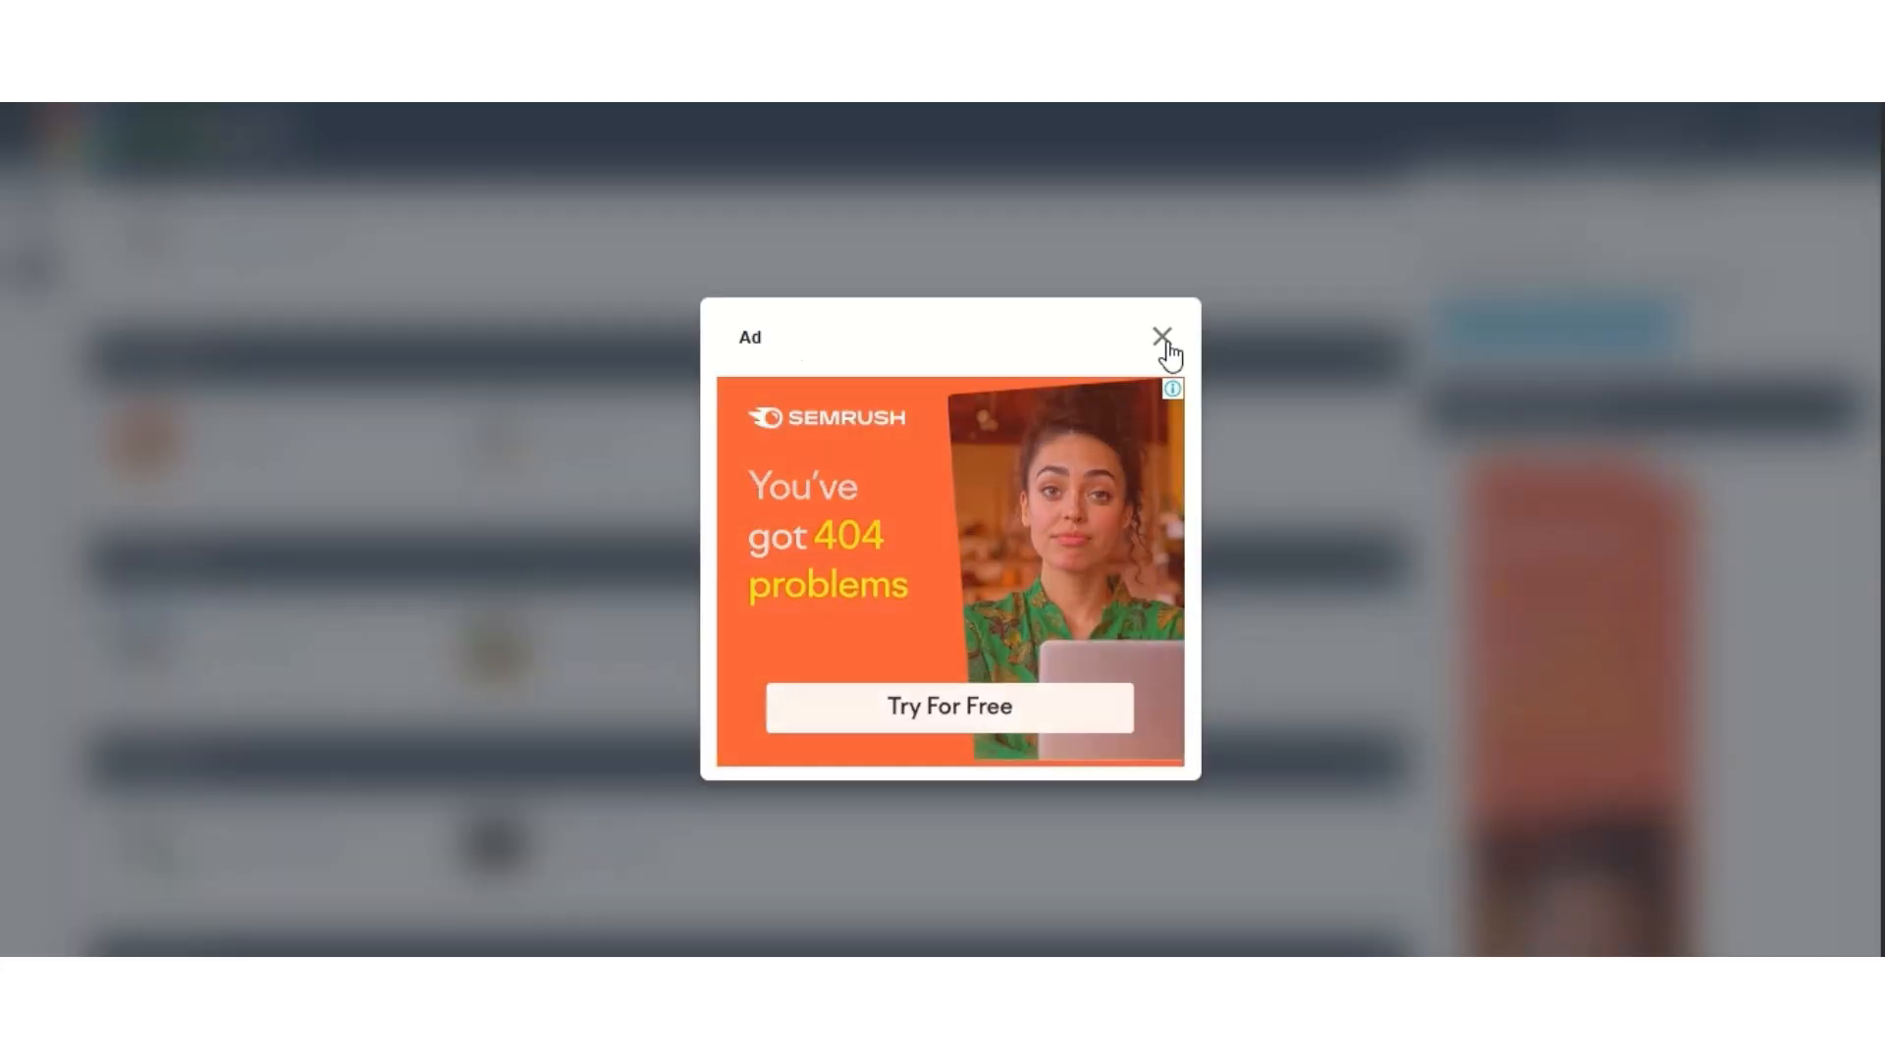
left_click(1164, 335)
scroll(904, 444, "up", 4)
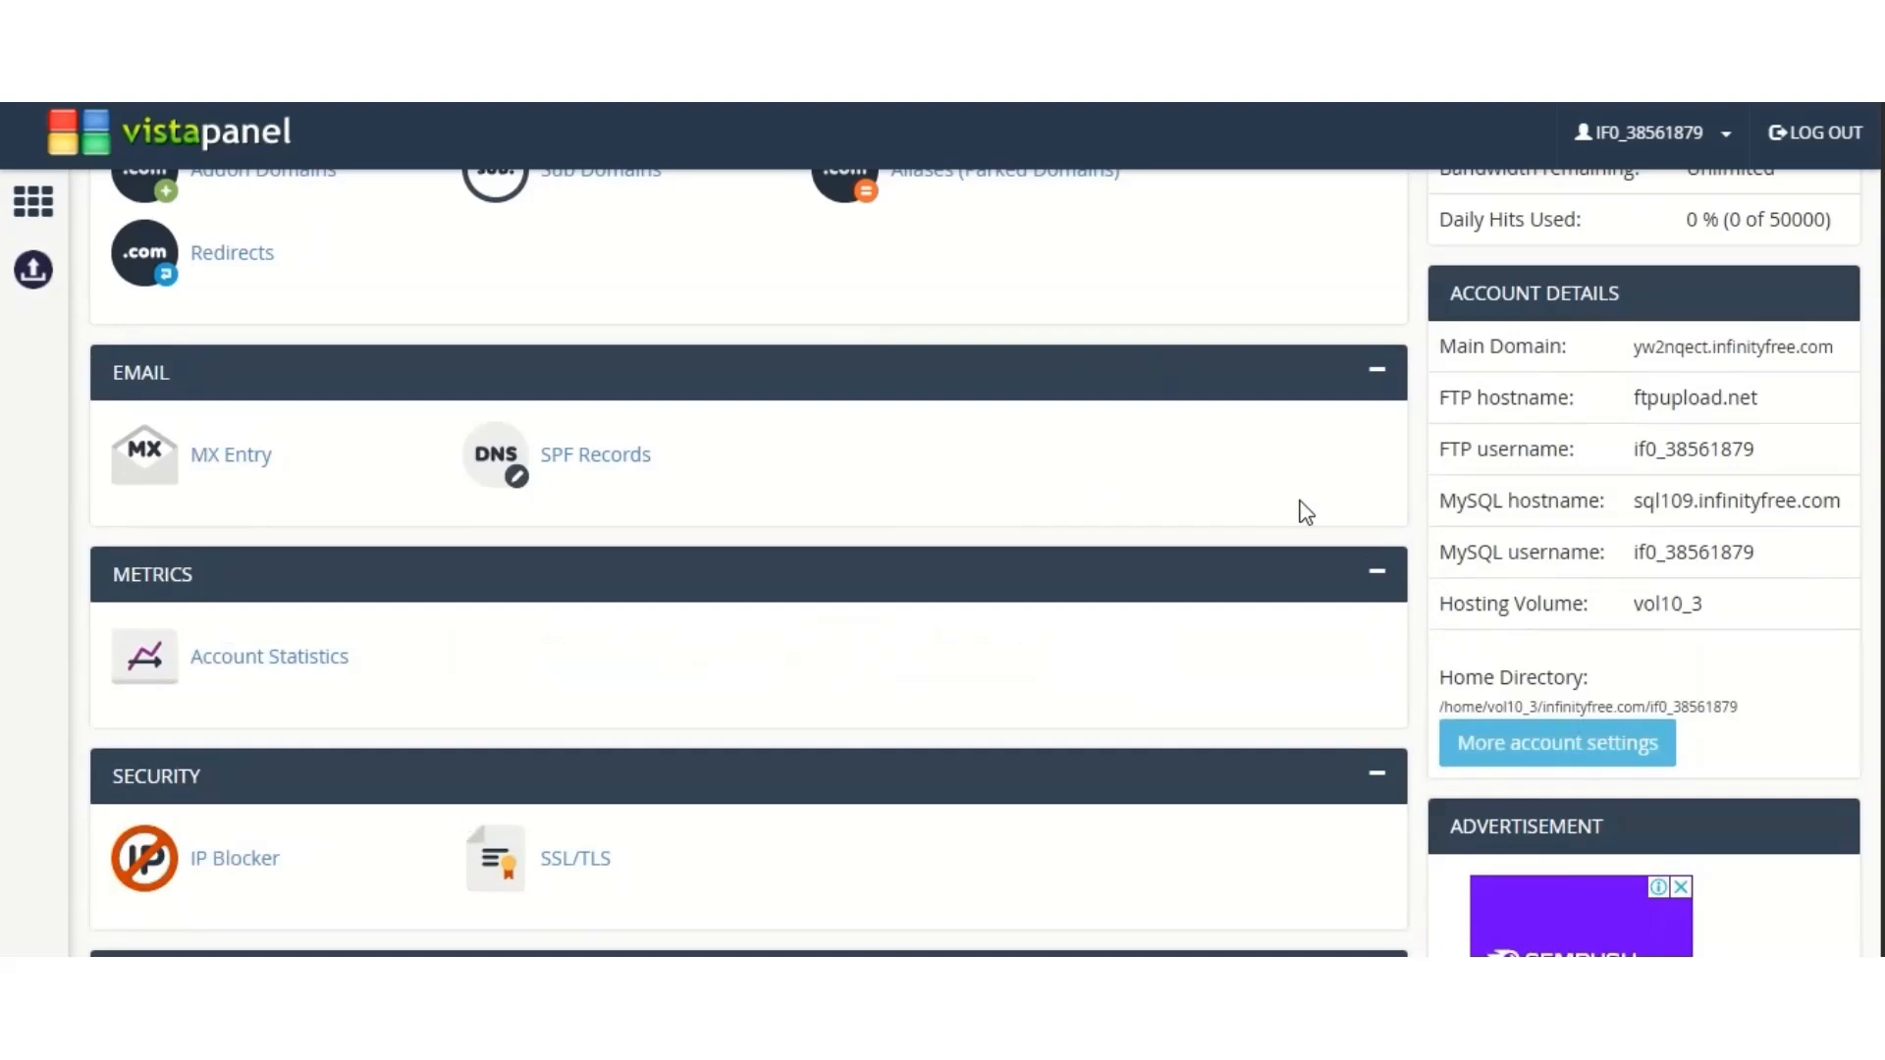
scroll(1748, 401, "up", 3)
scroll(1749, 409, "up", 14)
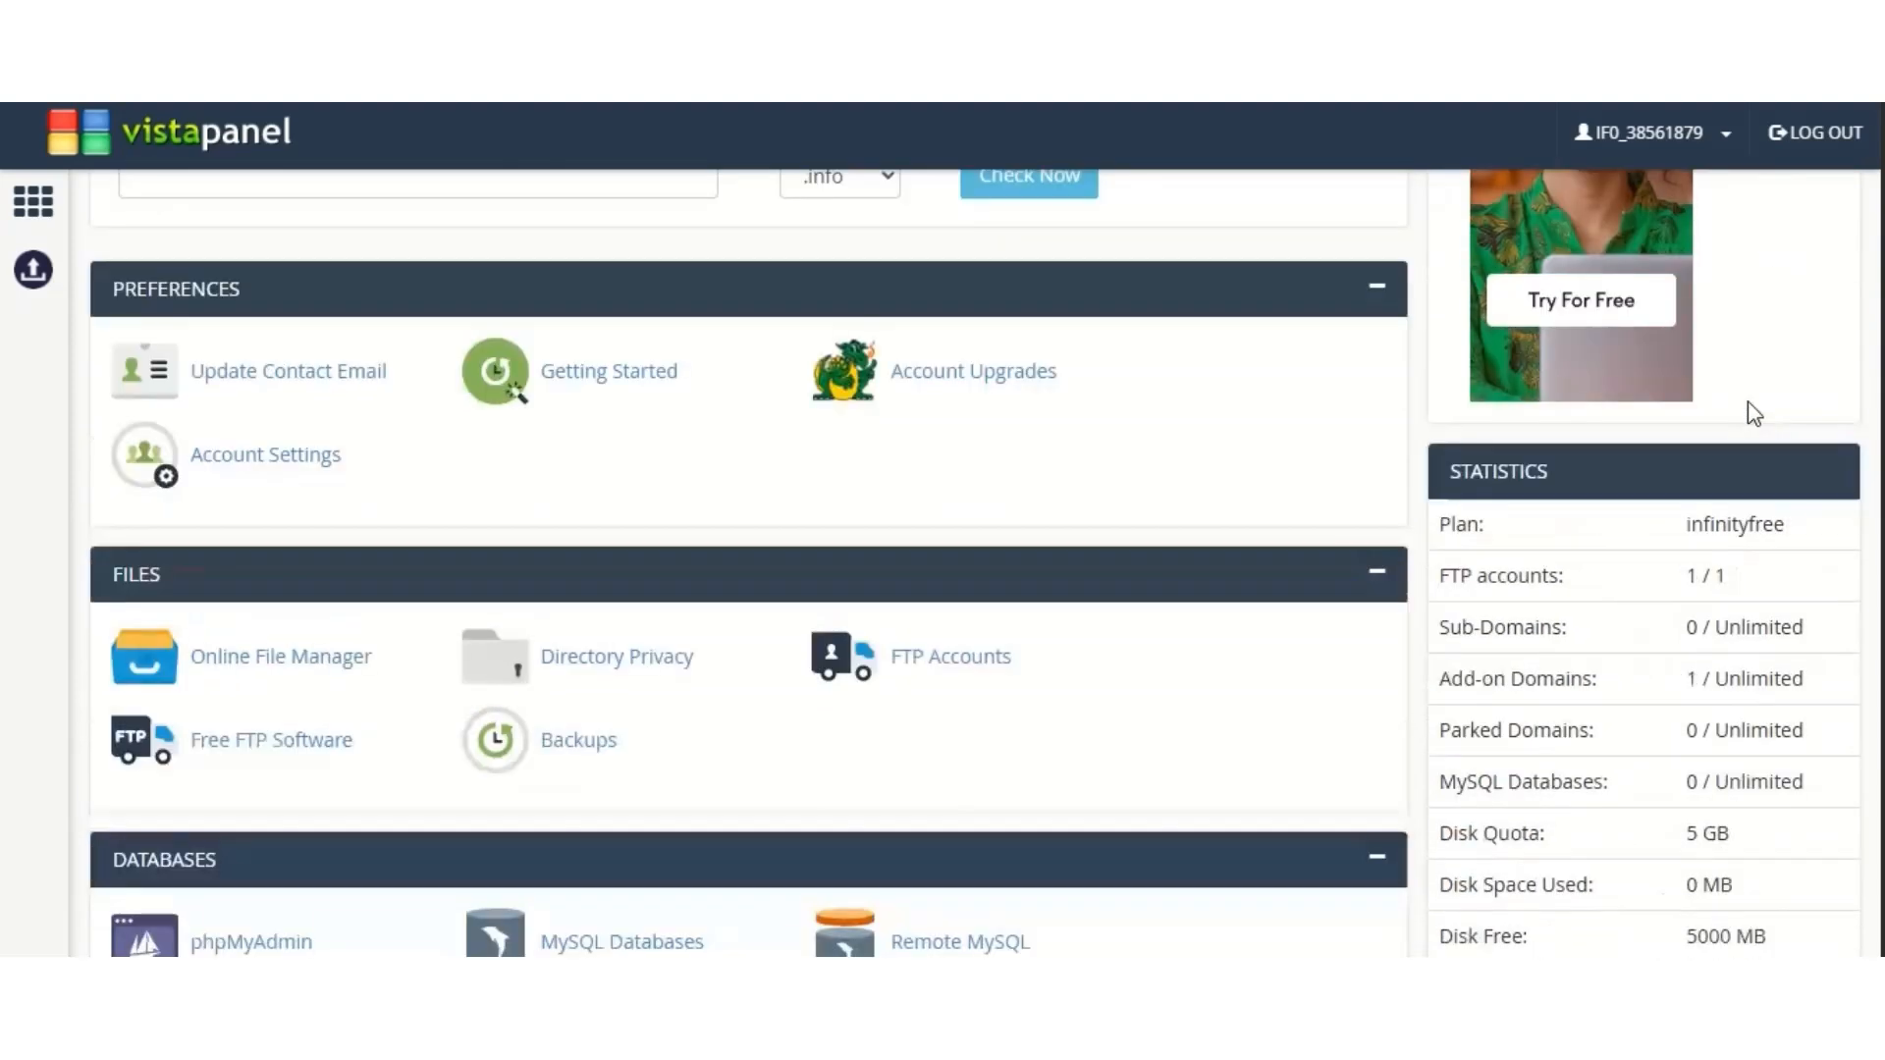
scroll(1753, 413, "up", 2)
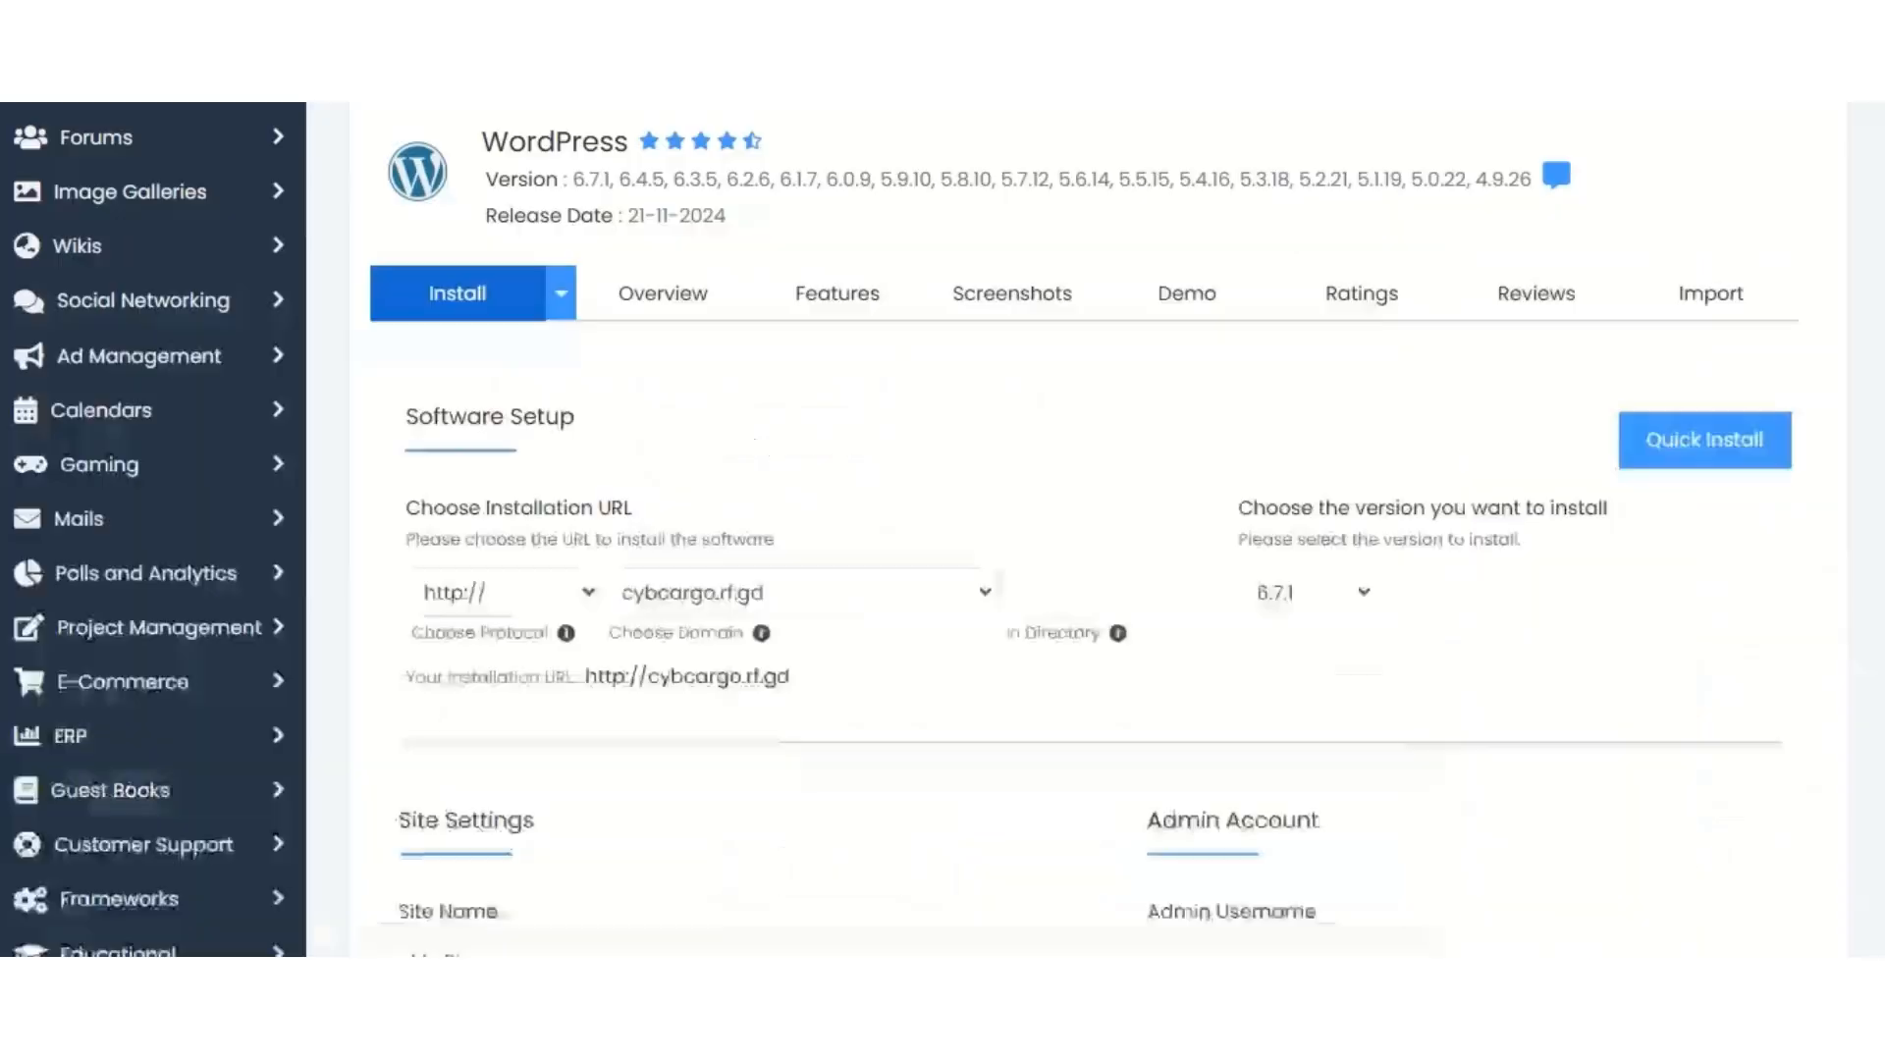
- Copy the domain cybcargo.rf.gd from the installation URL in the WordPress setup form
left_click_drag(789, 676, 656, 690)
right_click(656, 691)
left_click(726, 383)
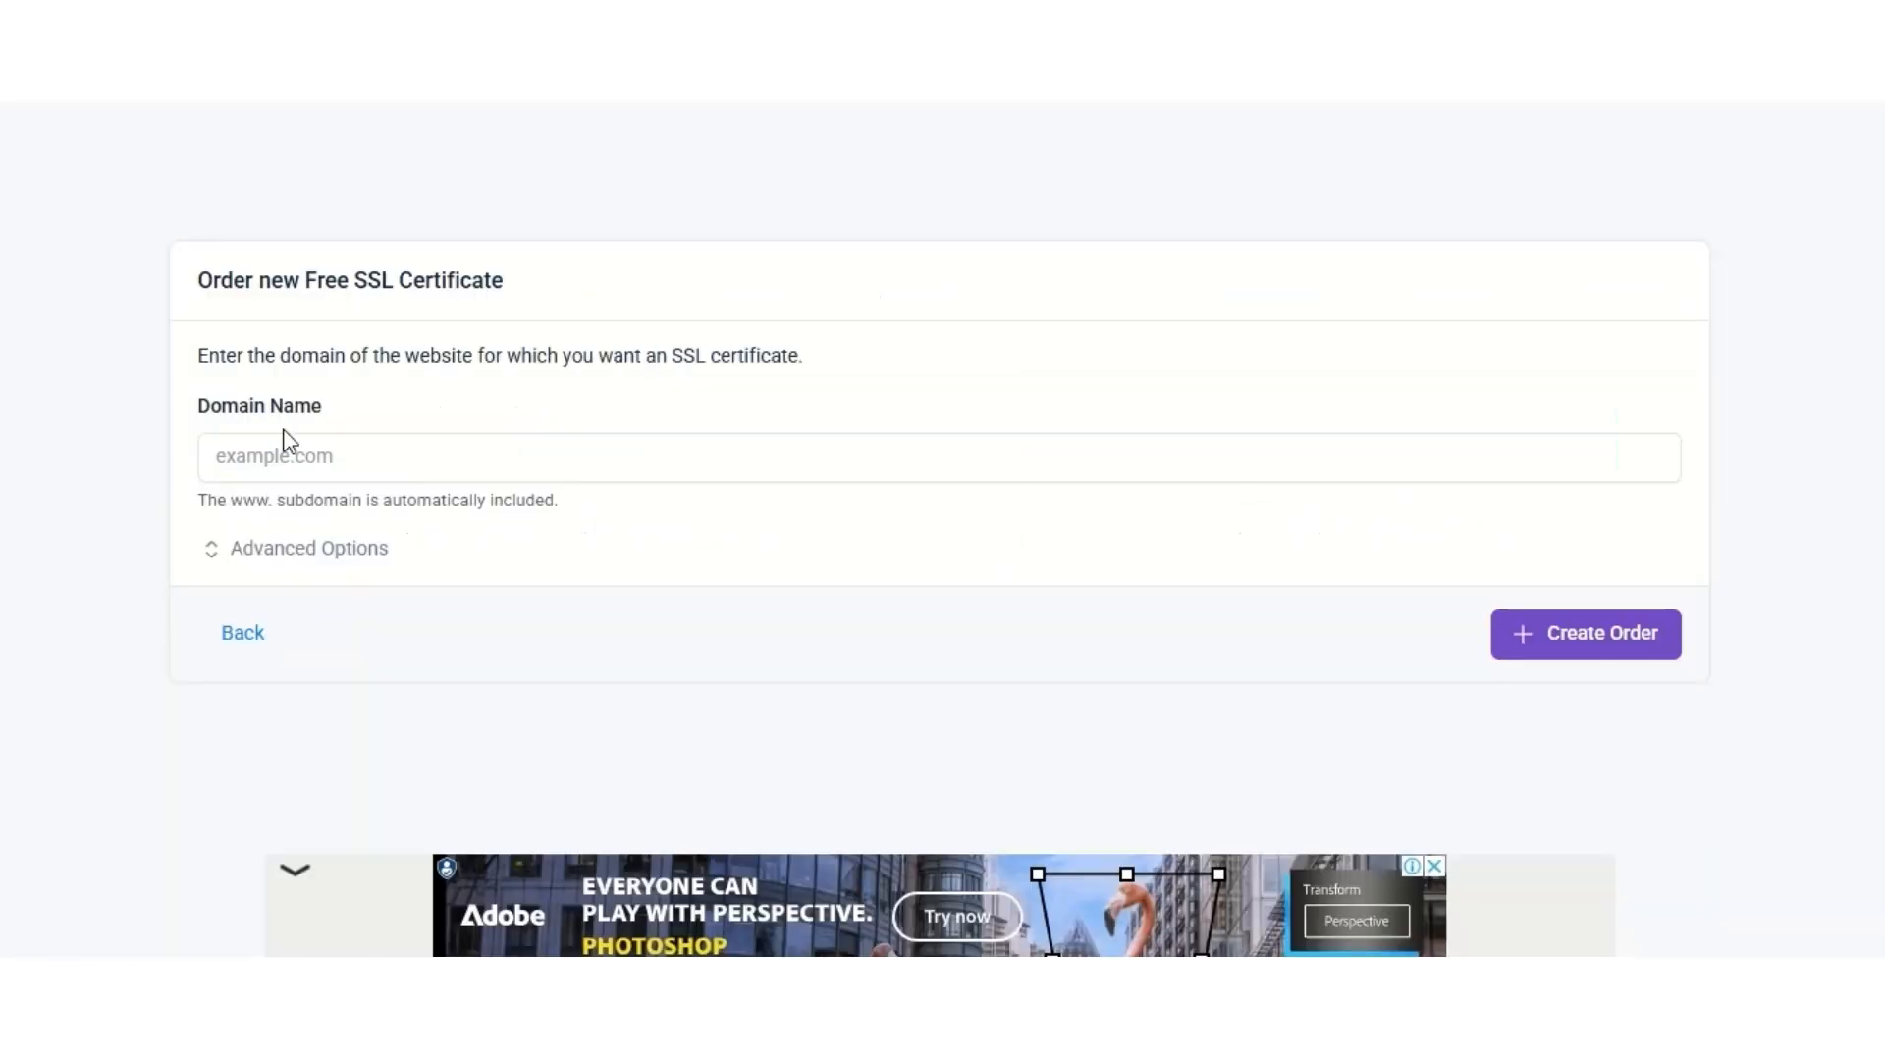
- Paste cybcargo.rf.gd as the domain name in the SSL certificate form and create the order
left_click(284, 443)
right_click(279, 463)
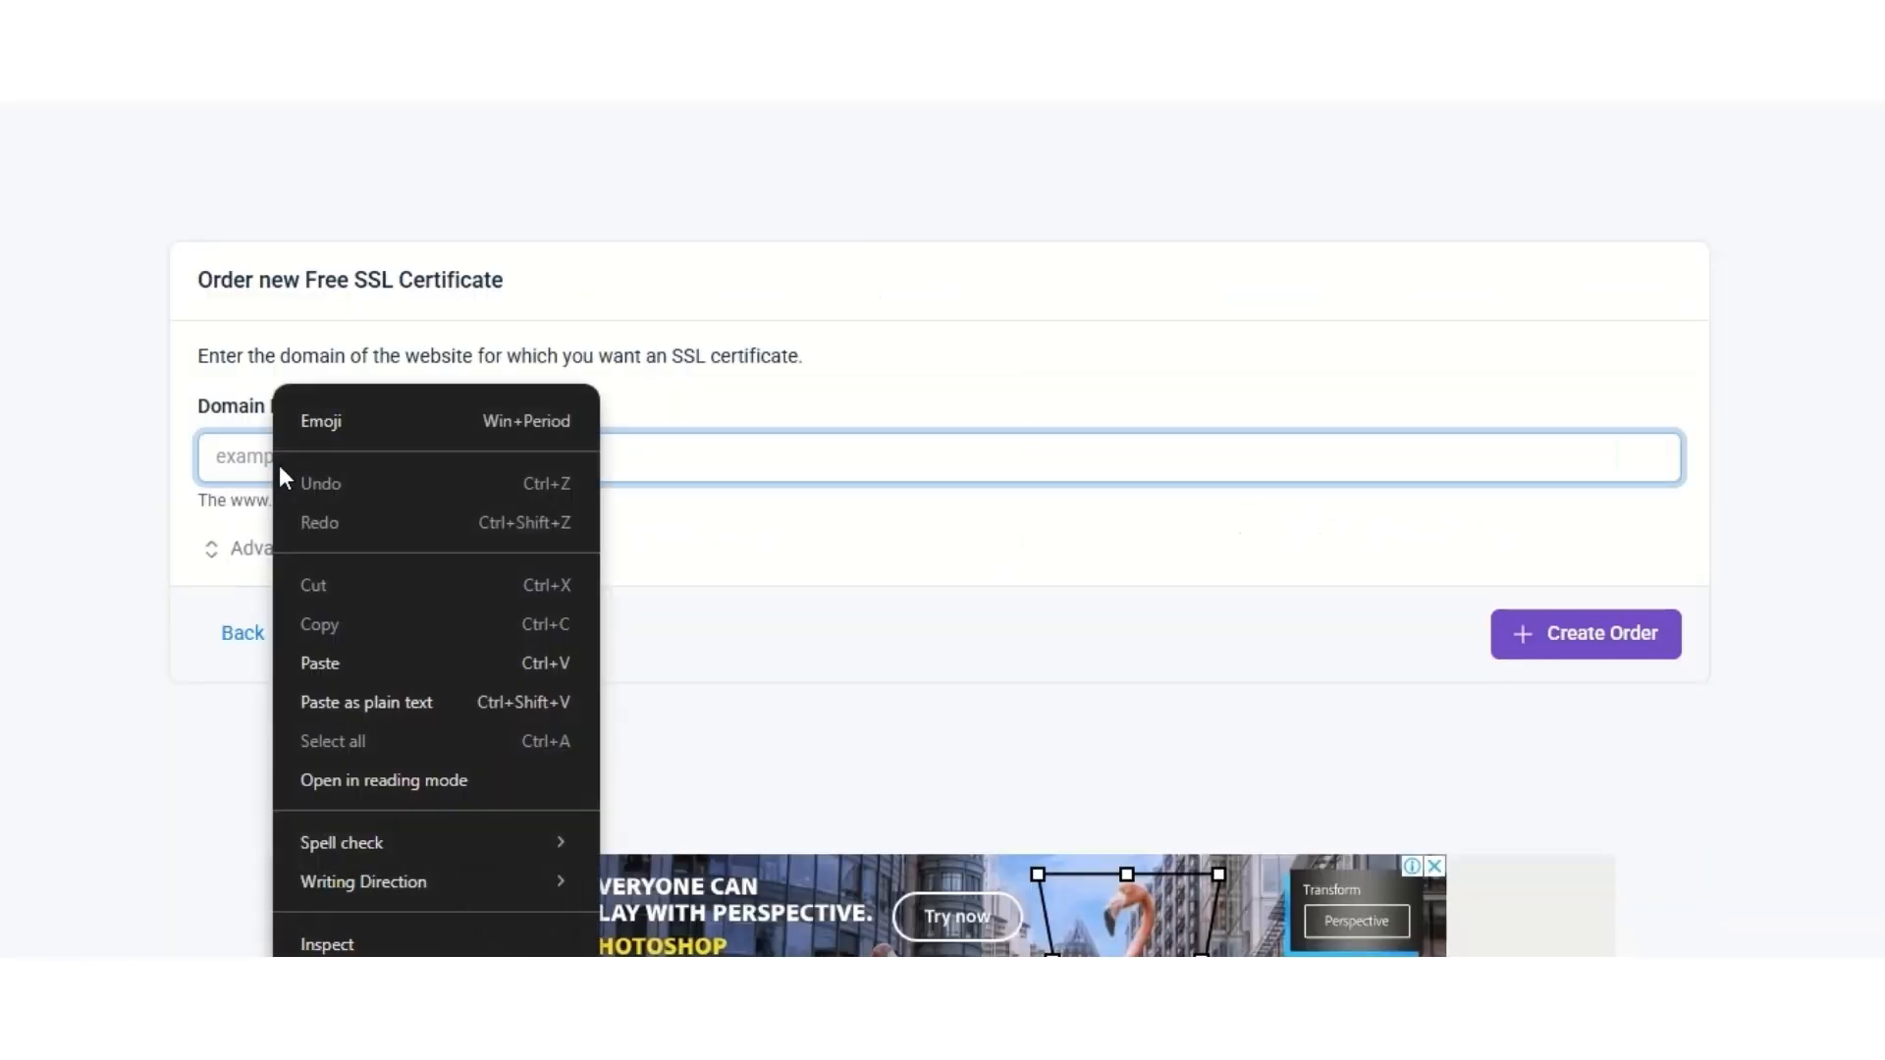
left_click(345, 664)
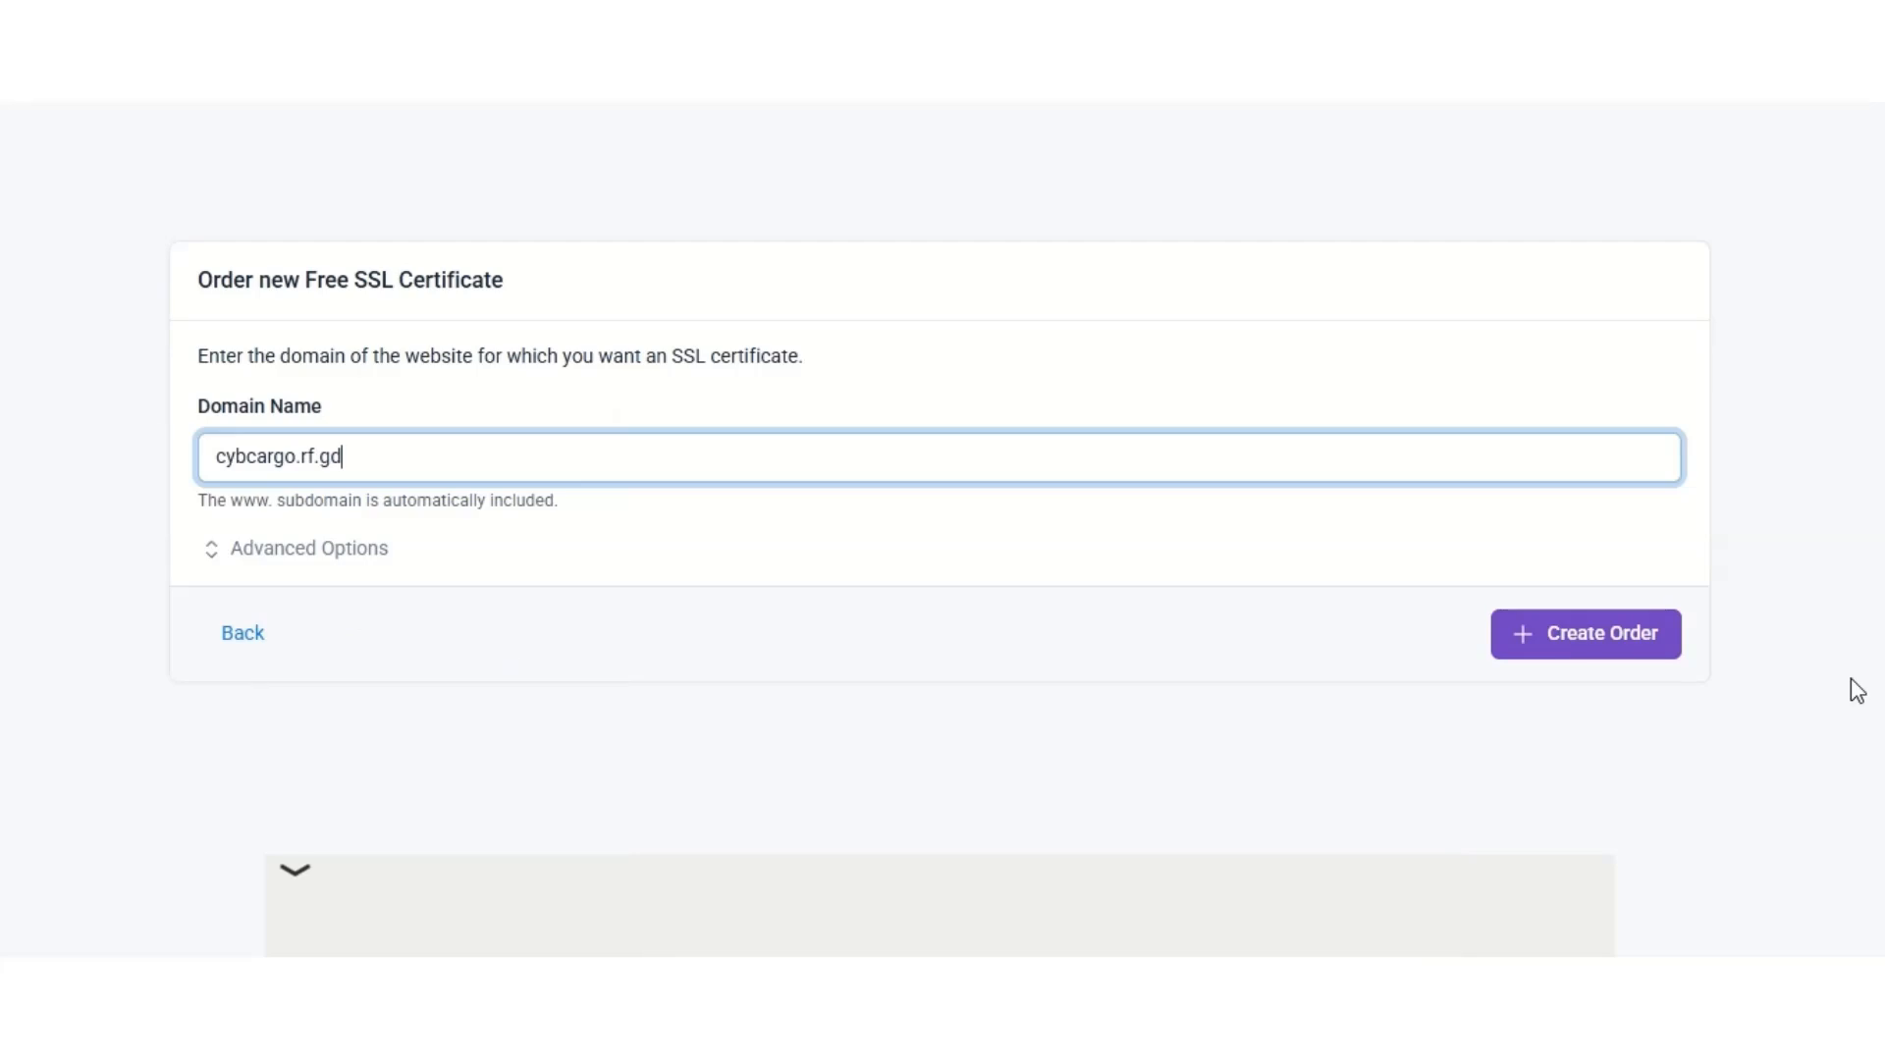
left_click(1601, 652)
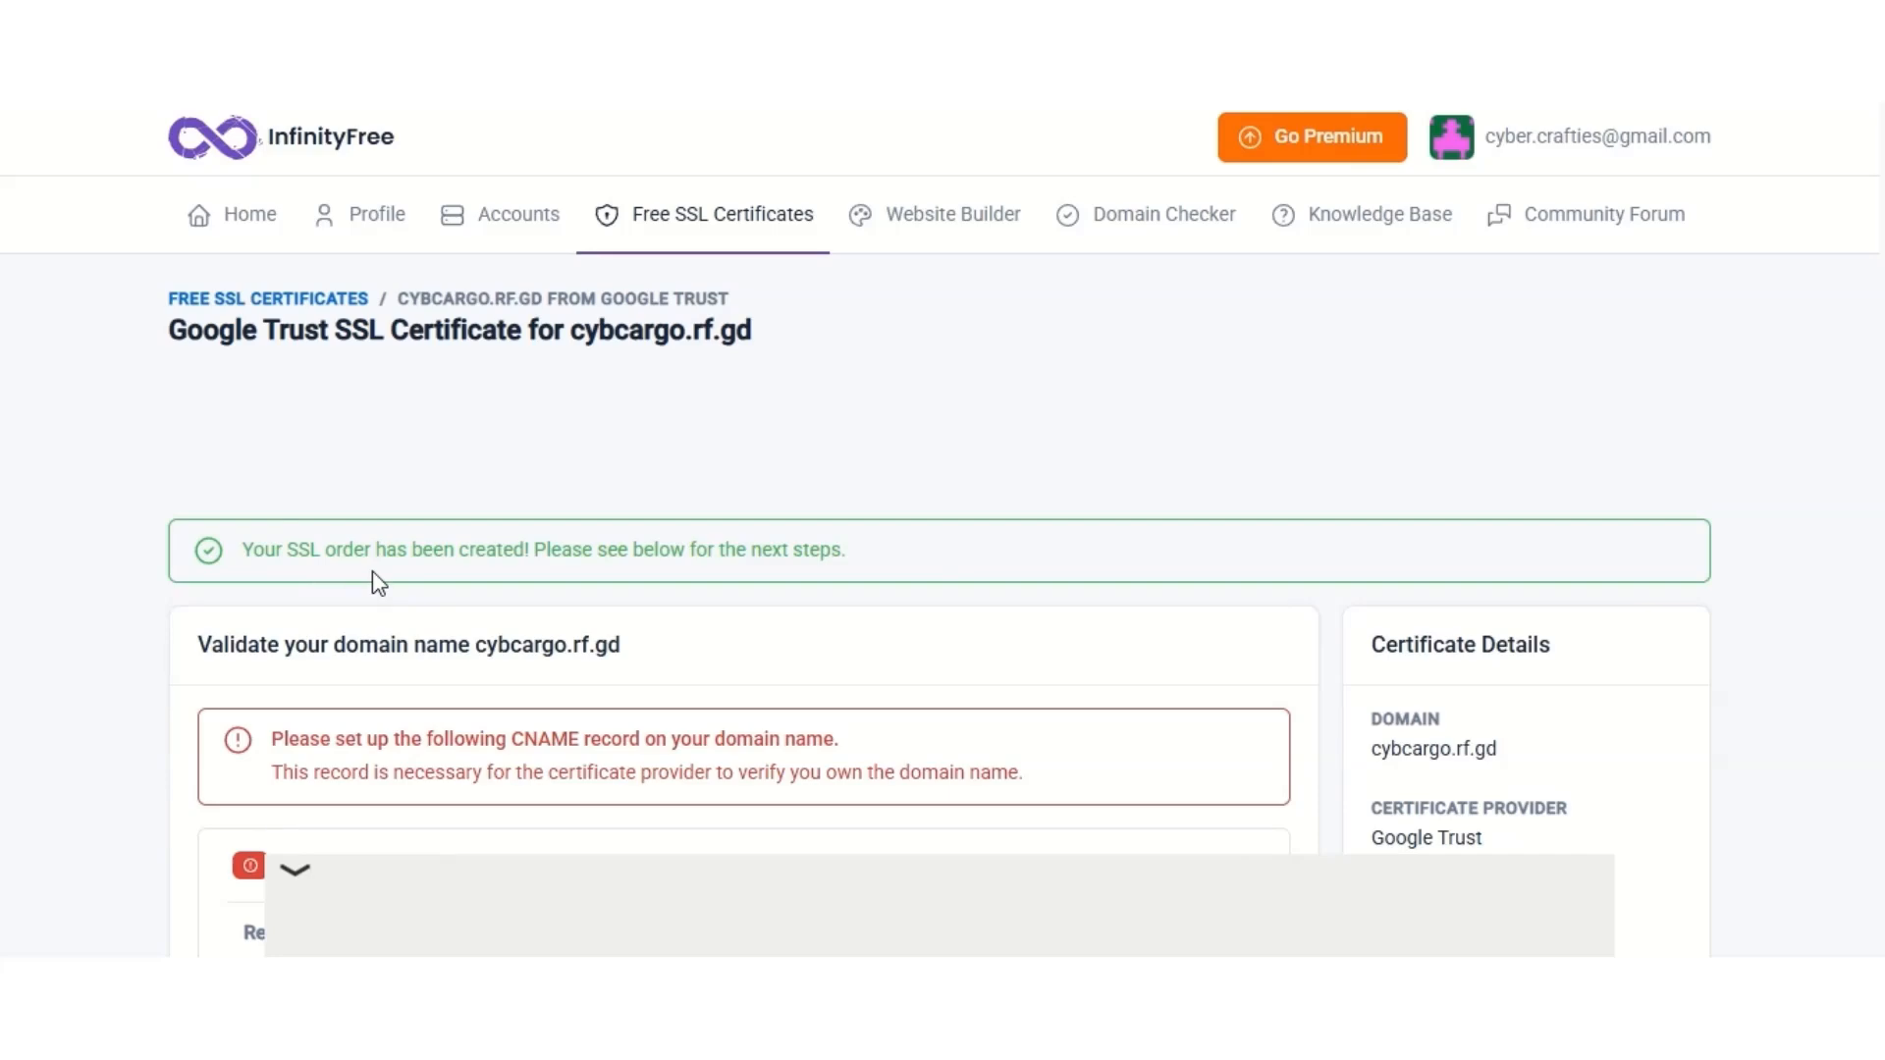
- Set up the required _acme-challenge CNAME record for cybcargo.rf.gd from the certificate order page
scroll(896, 501, "down", 1)
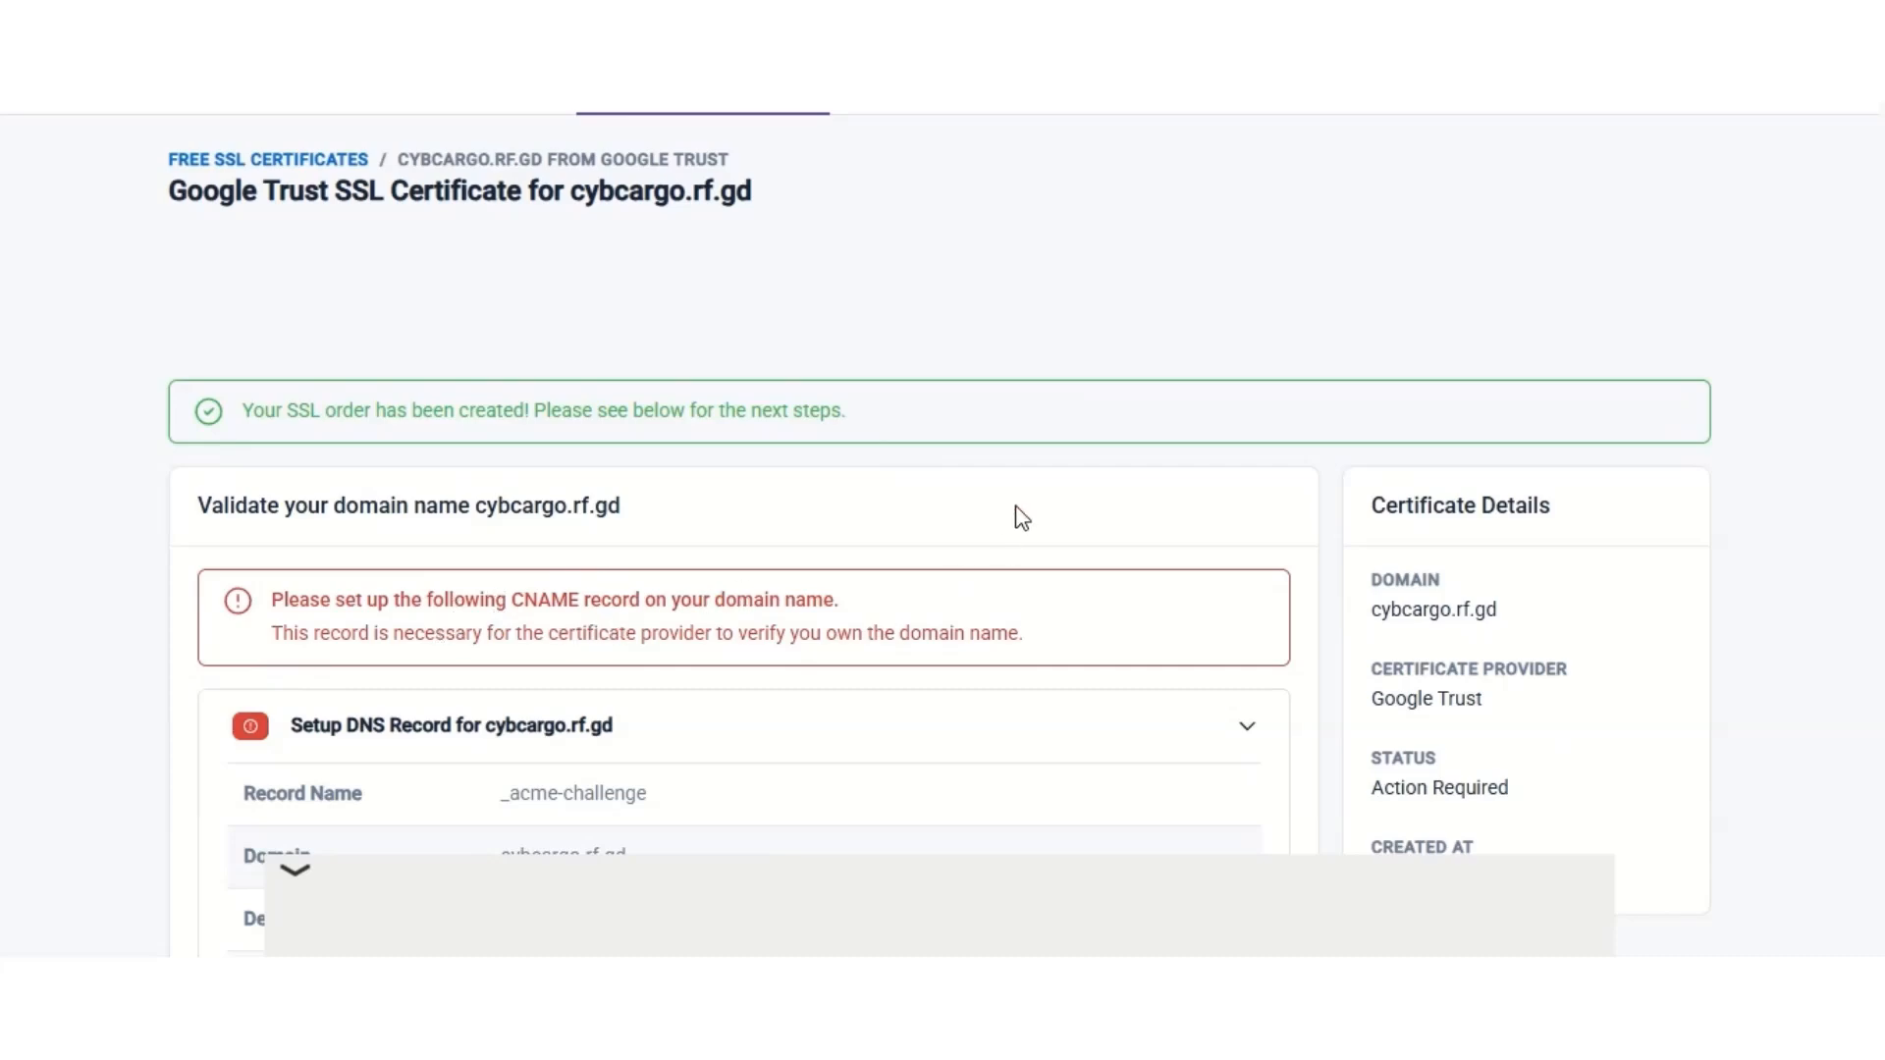
scroll(894, 597, "down", 3)
scroll(896, 602, "down", 2)
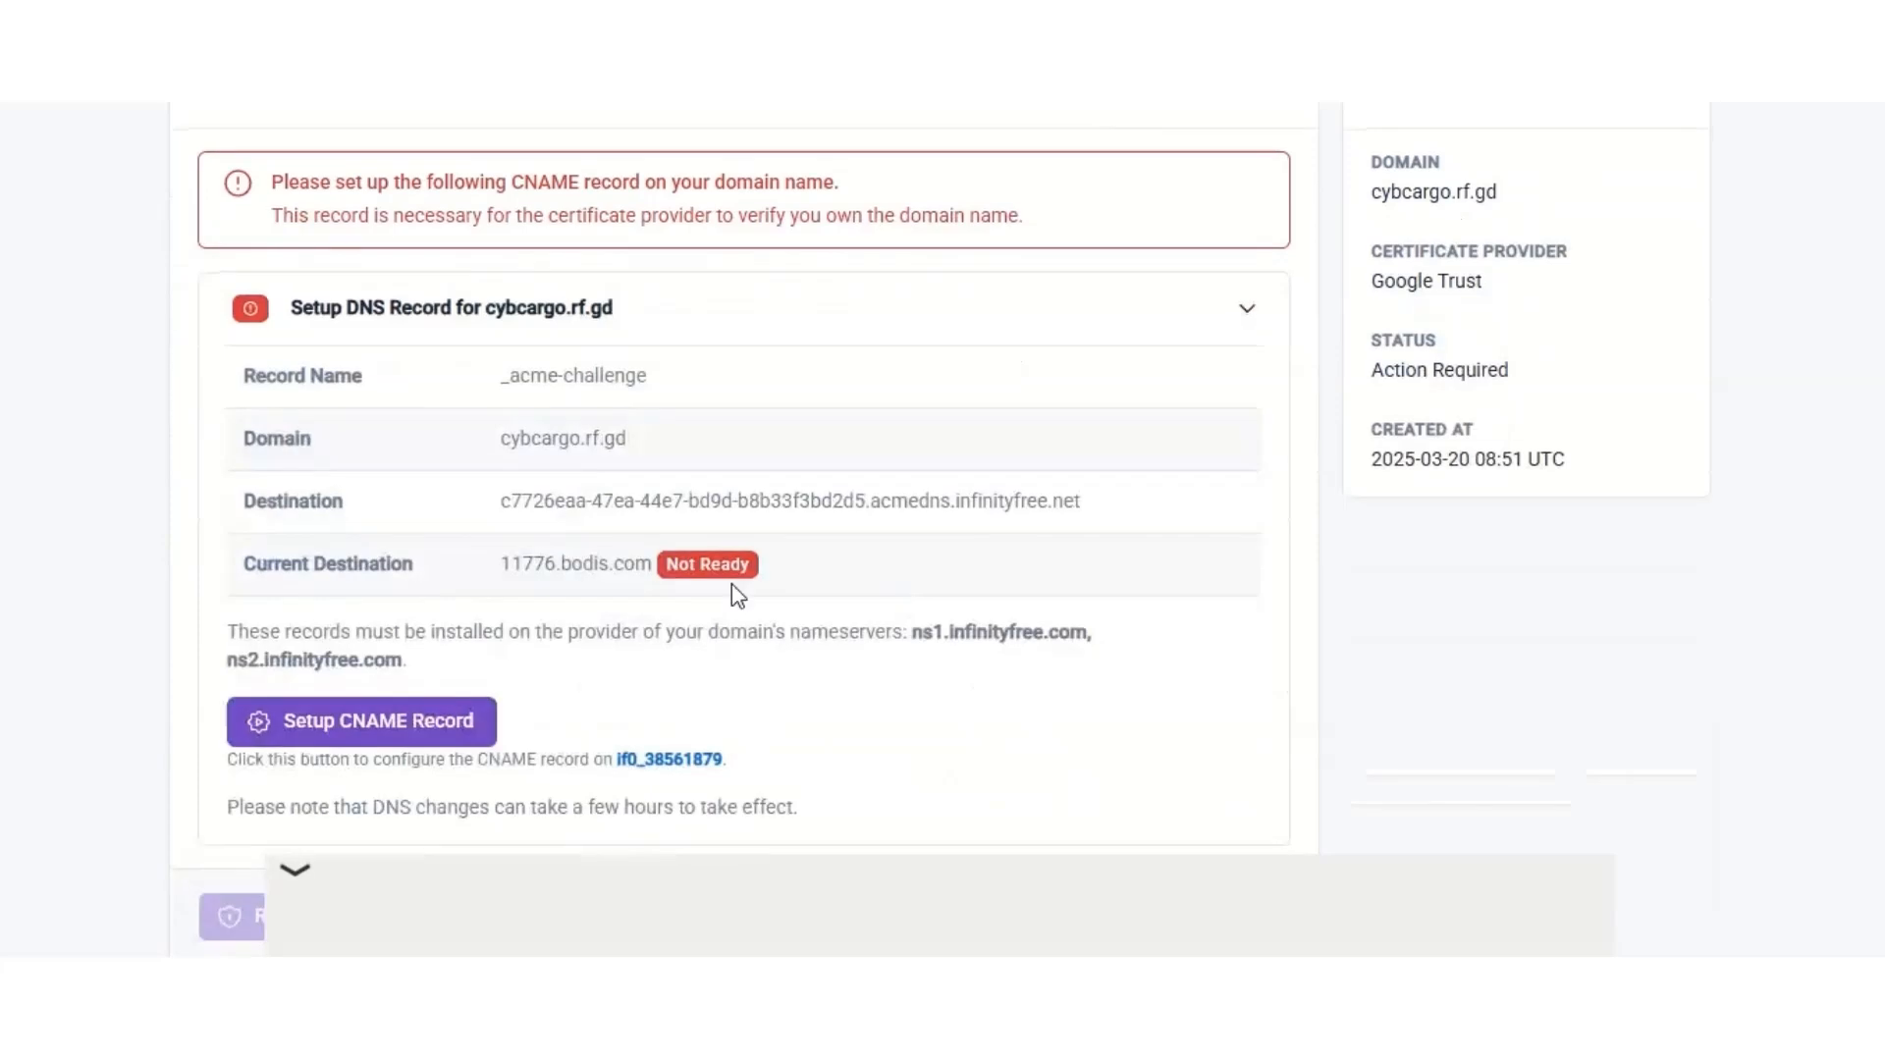
scroll(432, 608, "down", 2)
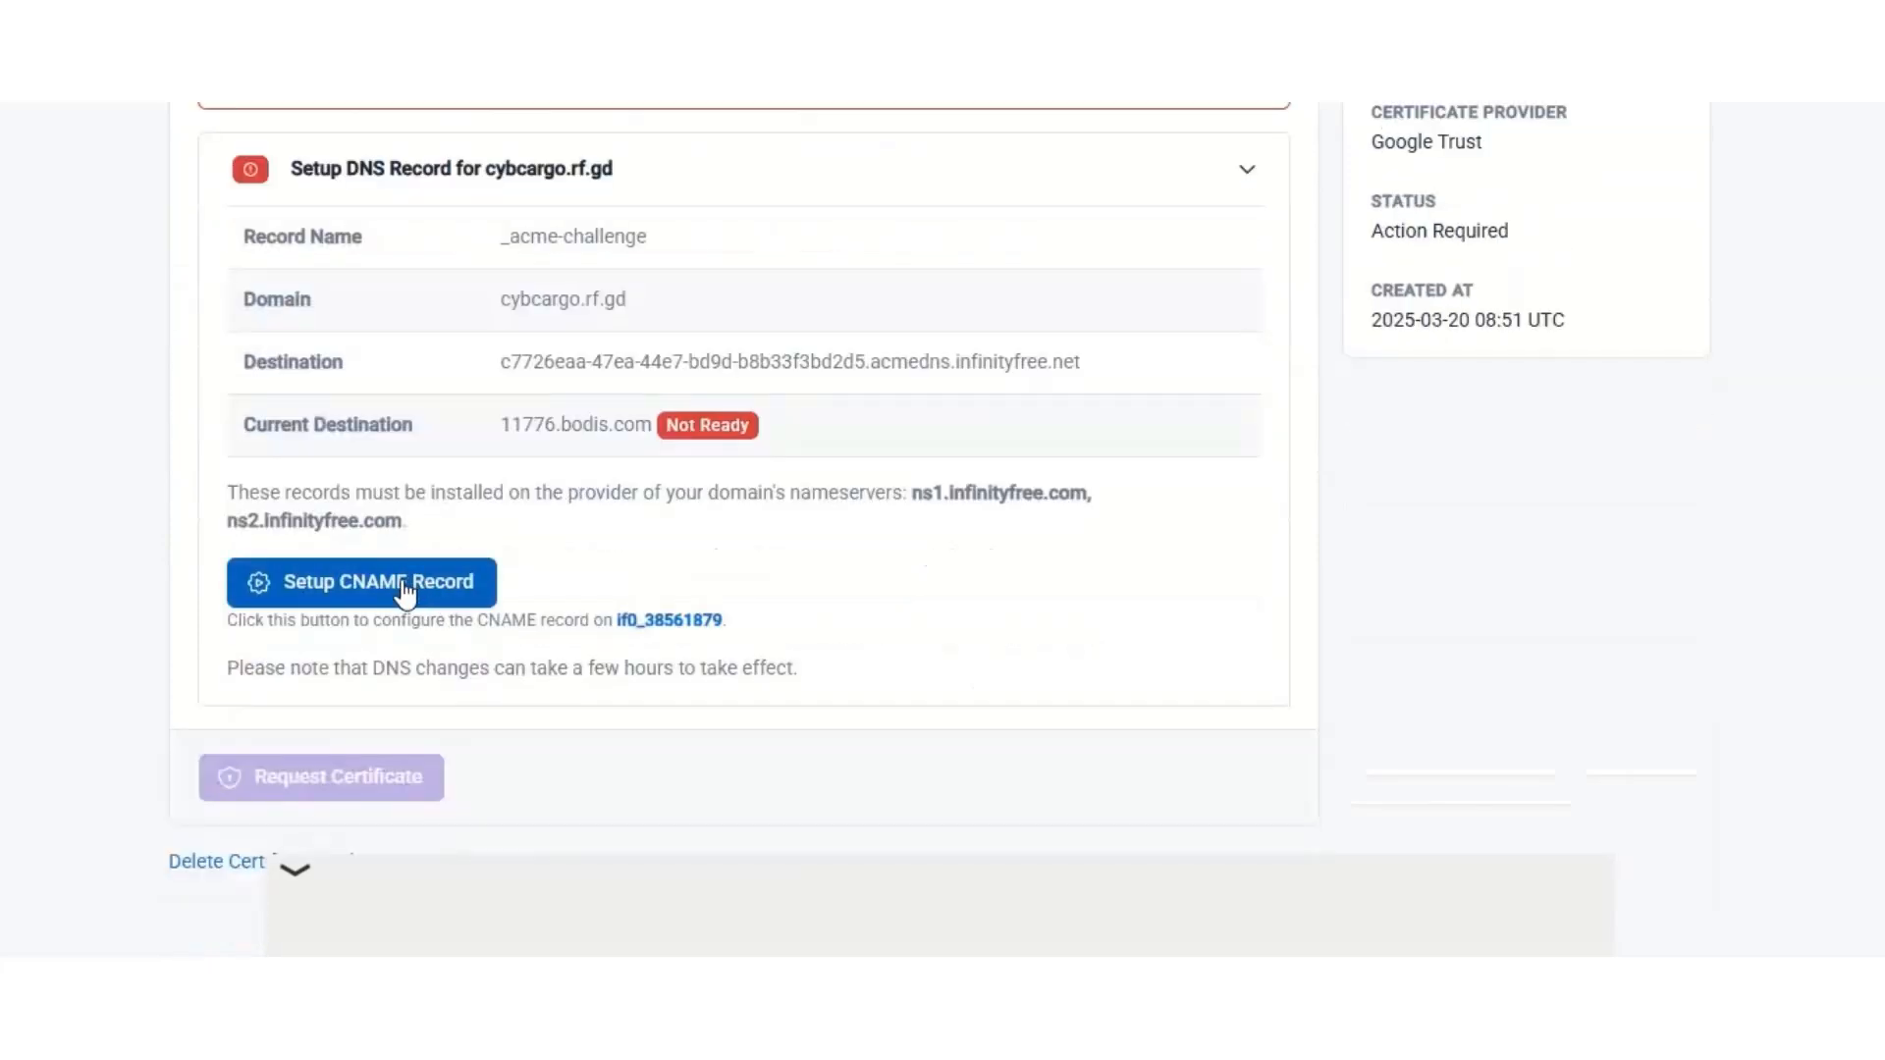
left_click(404, 589)
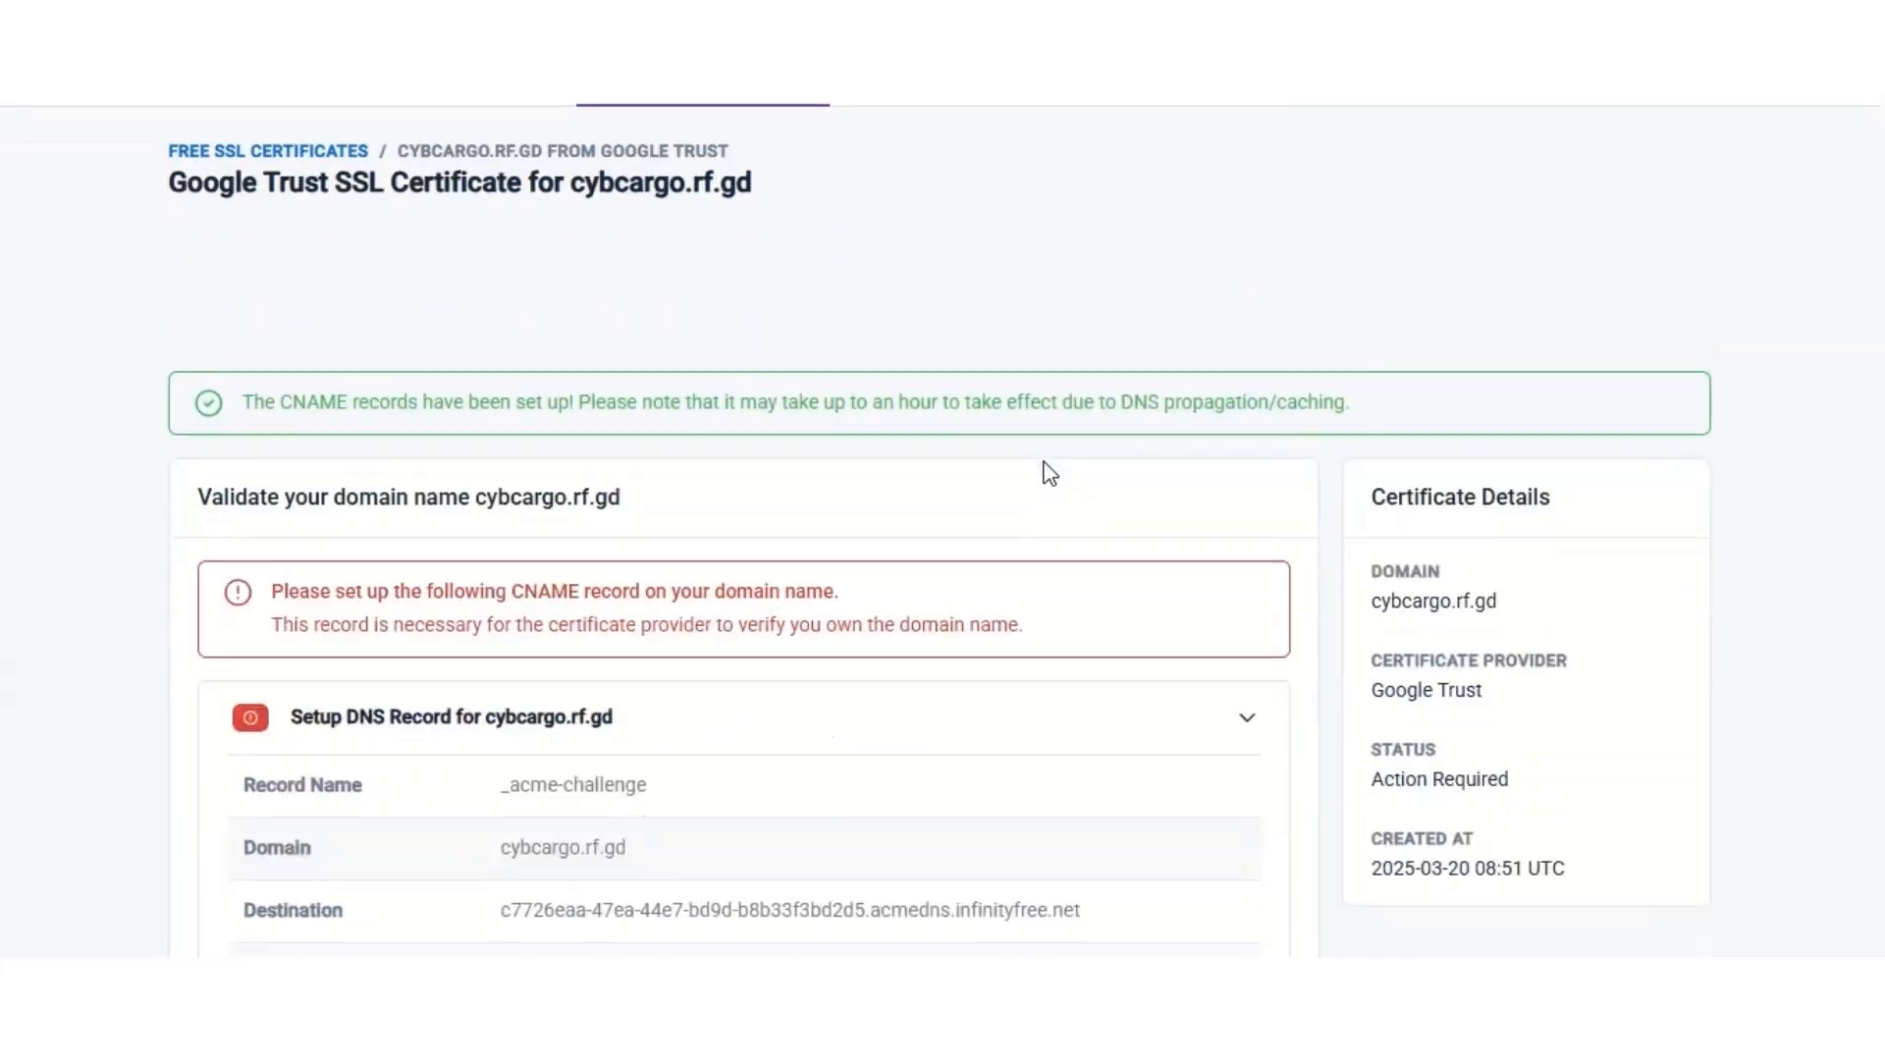
- Check the certificate order page for the CNAME record's validation status and the availability of the certificate request
scroll(1022, 496, "down", 1)
scroll(993, 590, "down", 1)
scroll(991, 587, "up", 1)
scroll(994, 590, "down", 3)
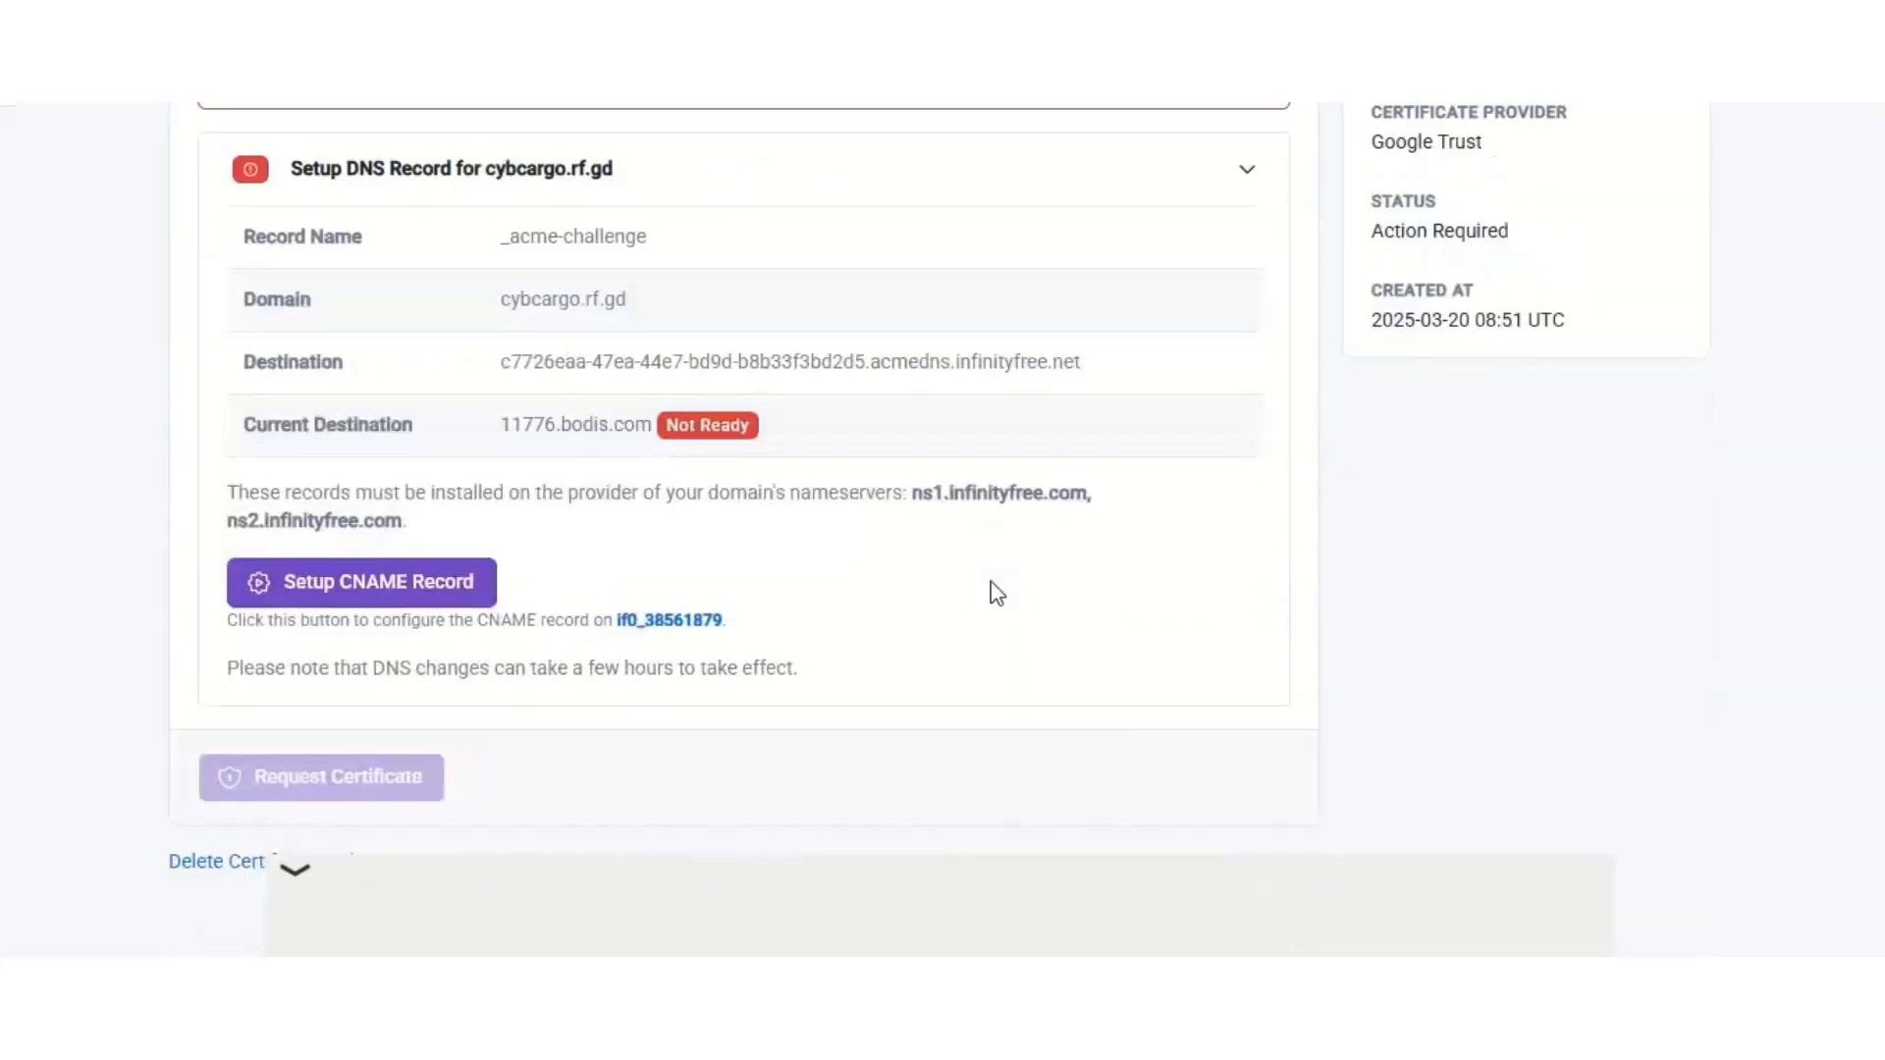
scroll(997, 592, "down", 1)
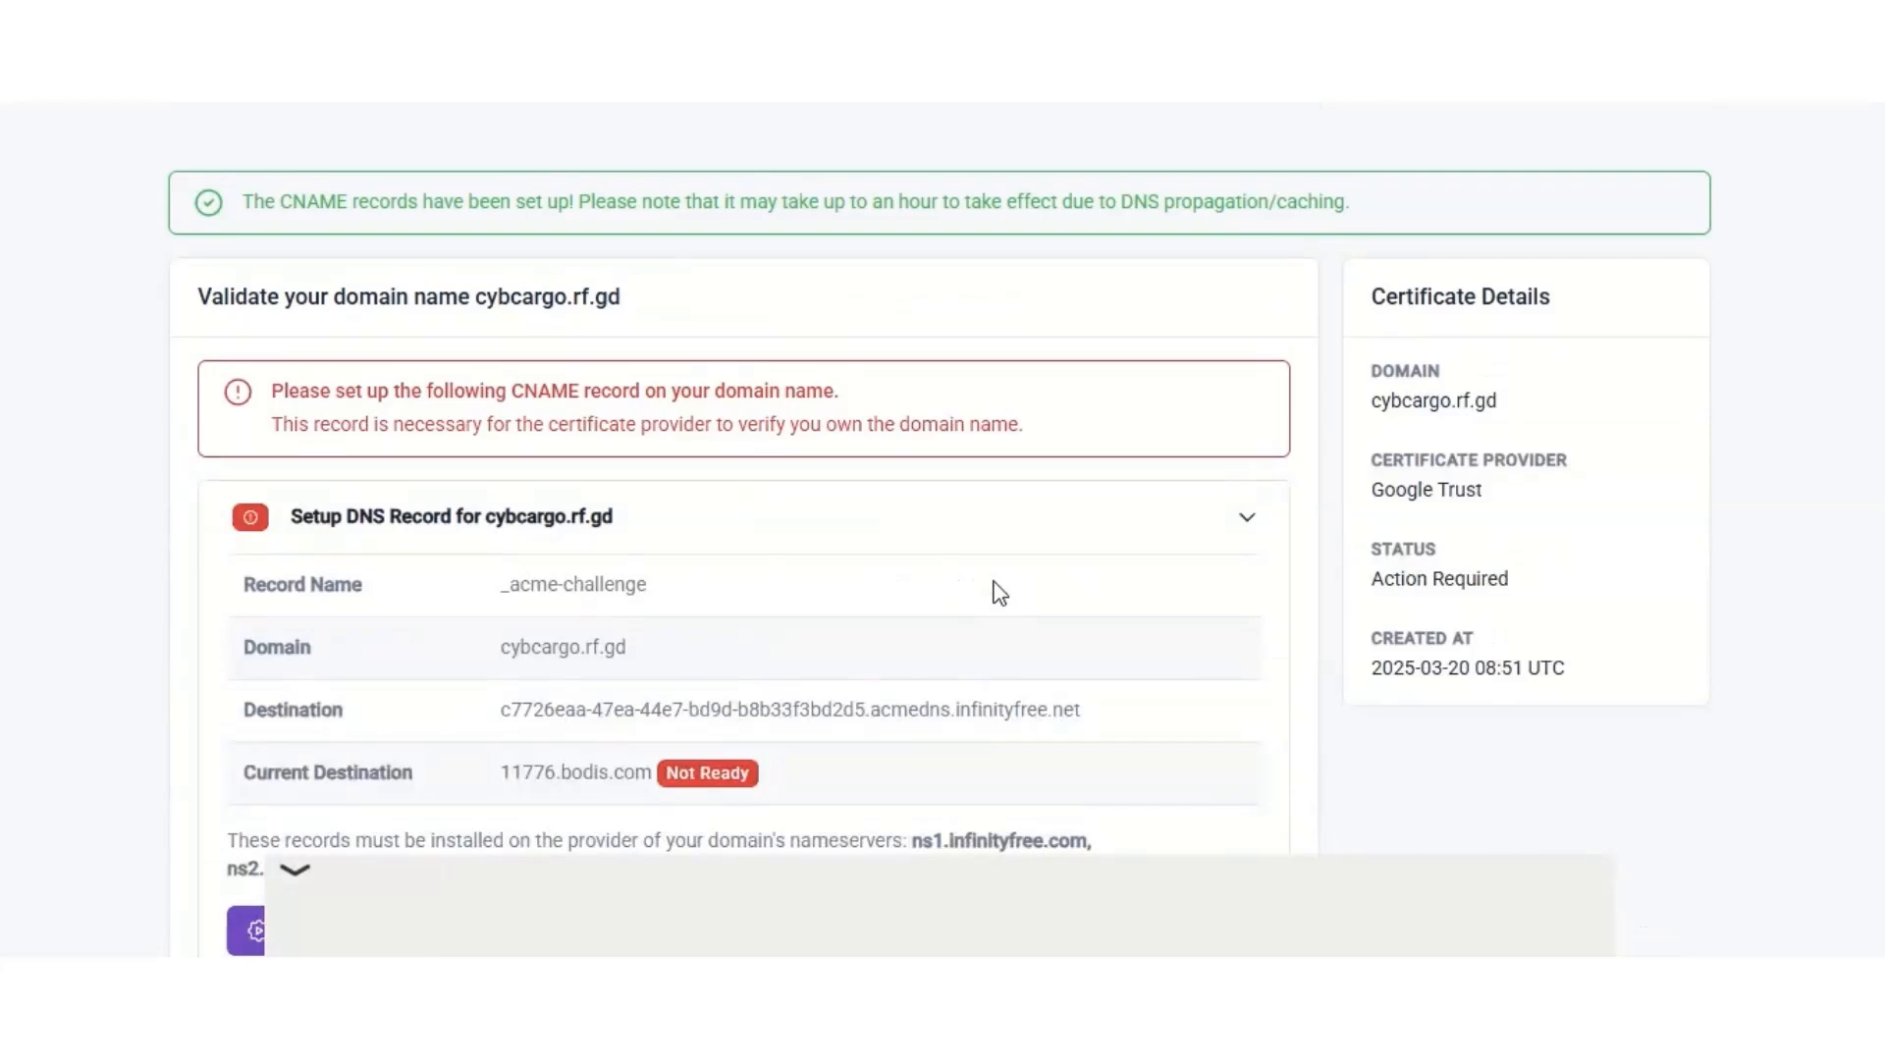
scroll(996, 593, "up", 1)
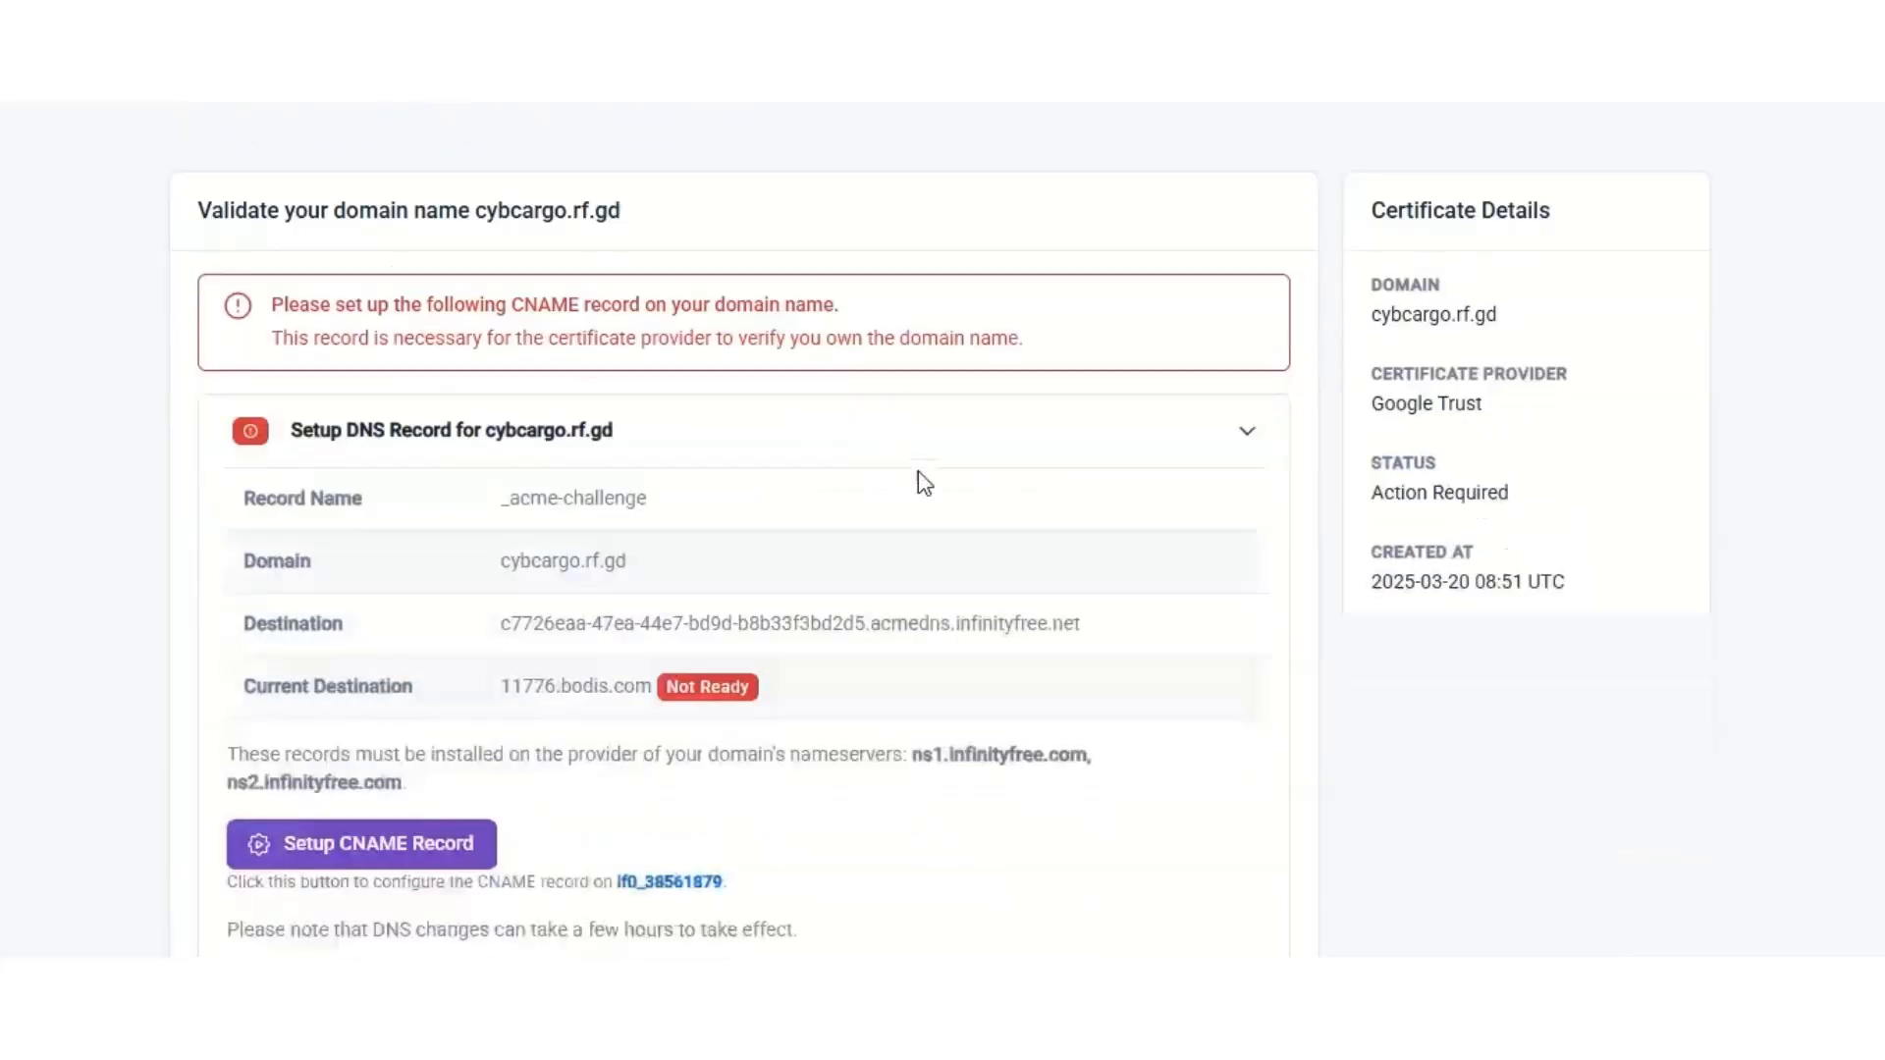
scroll(917, 473, "down", 3)
scroll(917, 473, "up", 2)
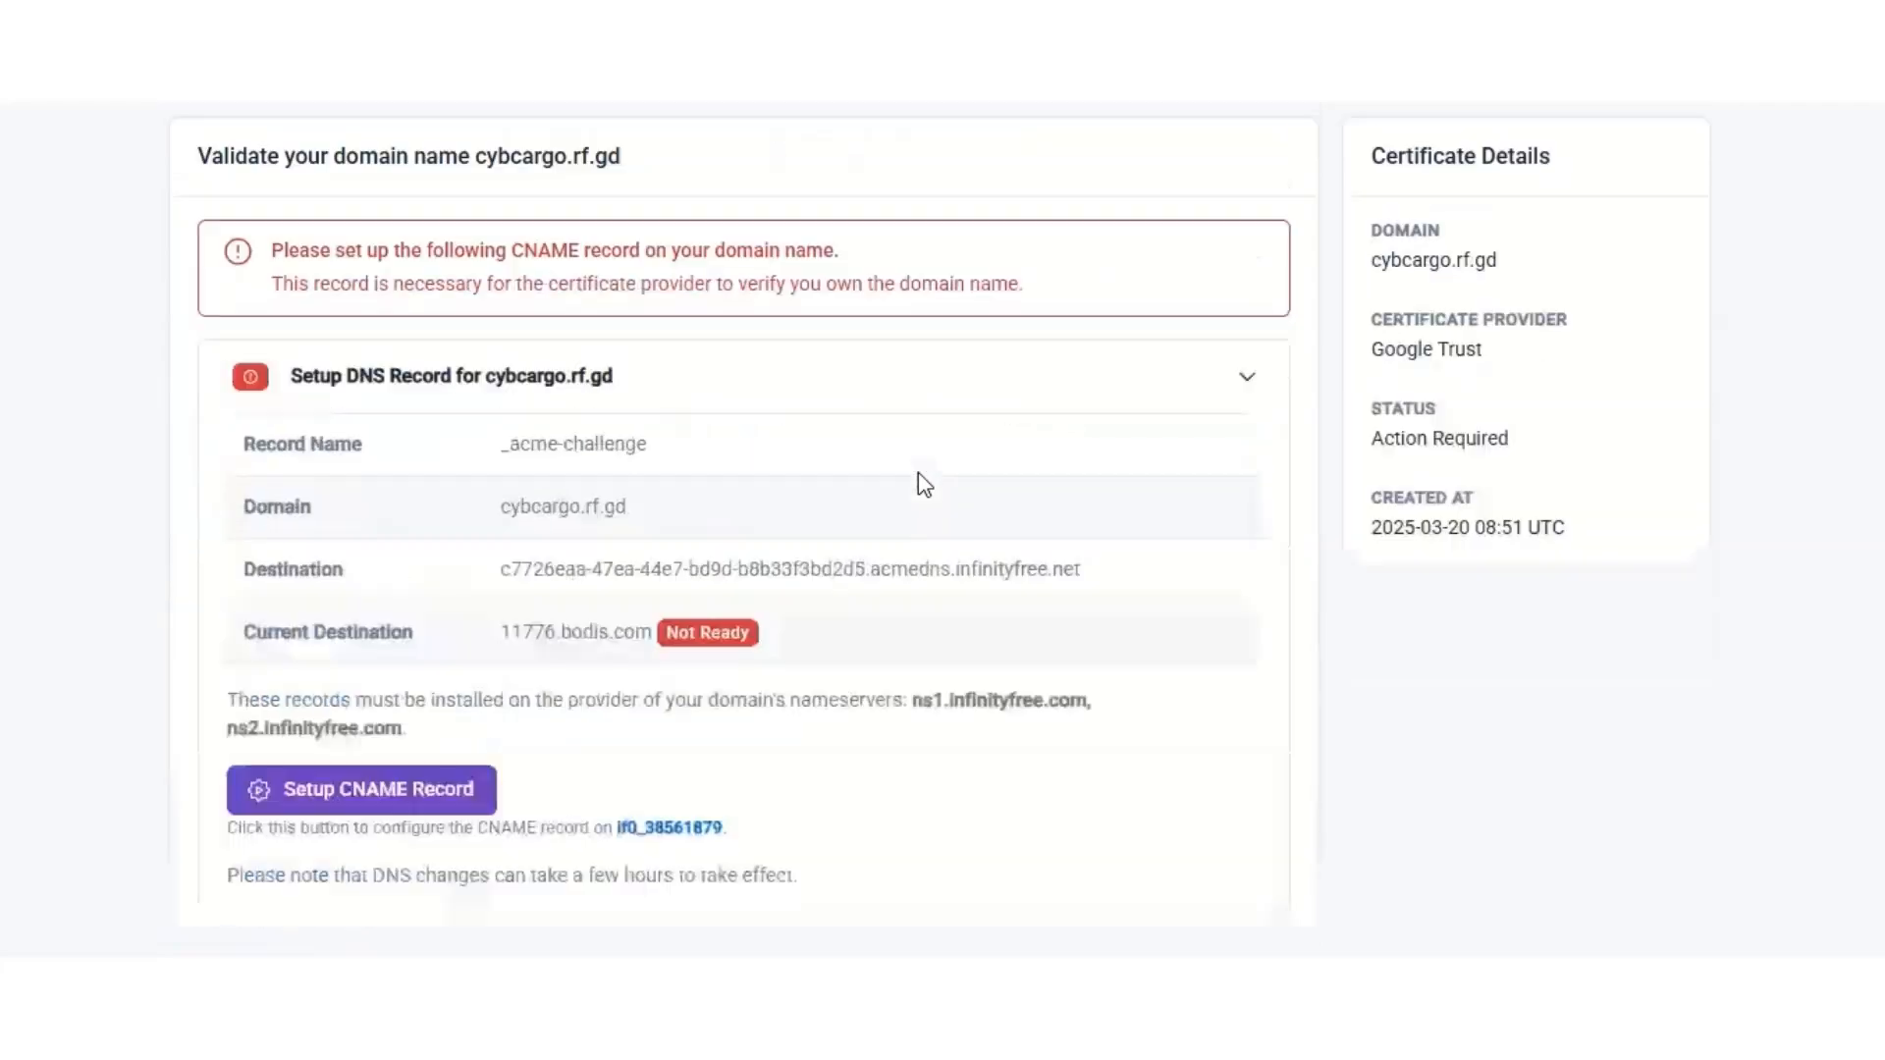
scroll(917, 473, "down", 3)
scroll(917, 473, "up", 3)
scroll(918, 479, "down", 1)
scroll(923, 488, "down", 2)
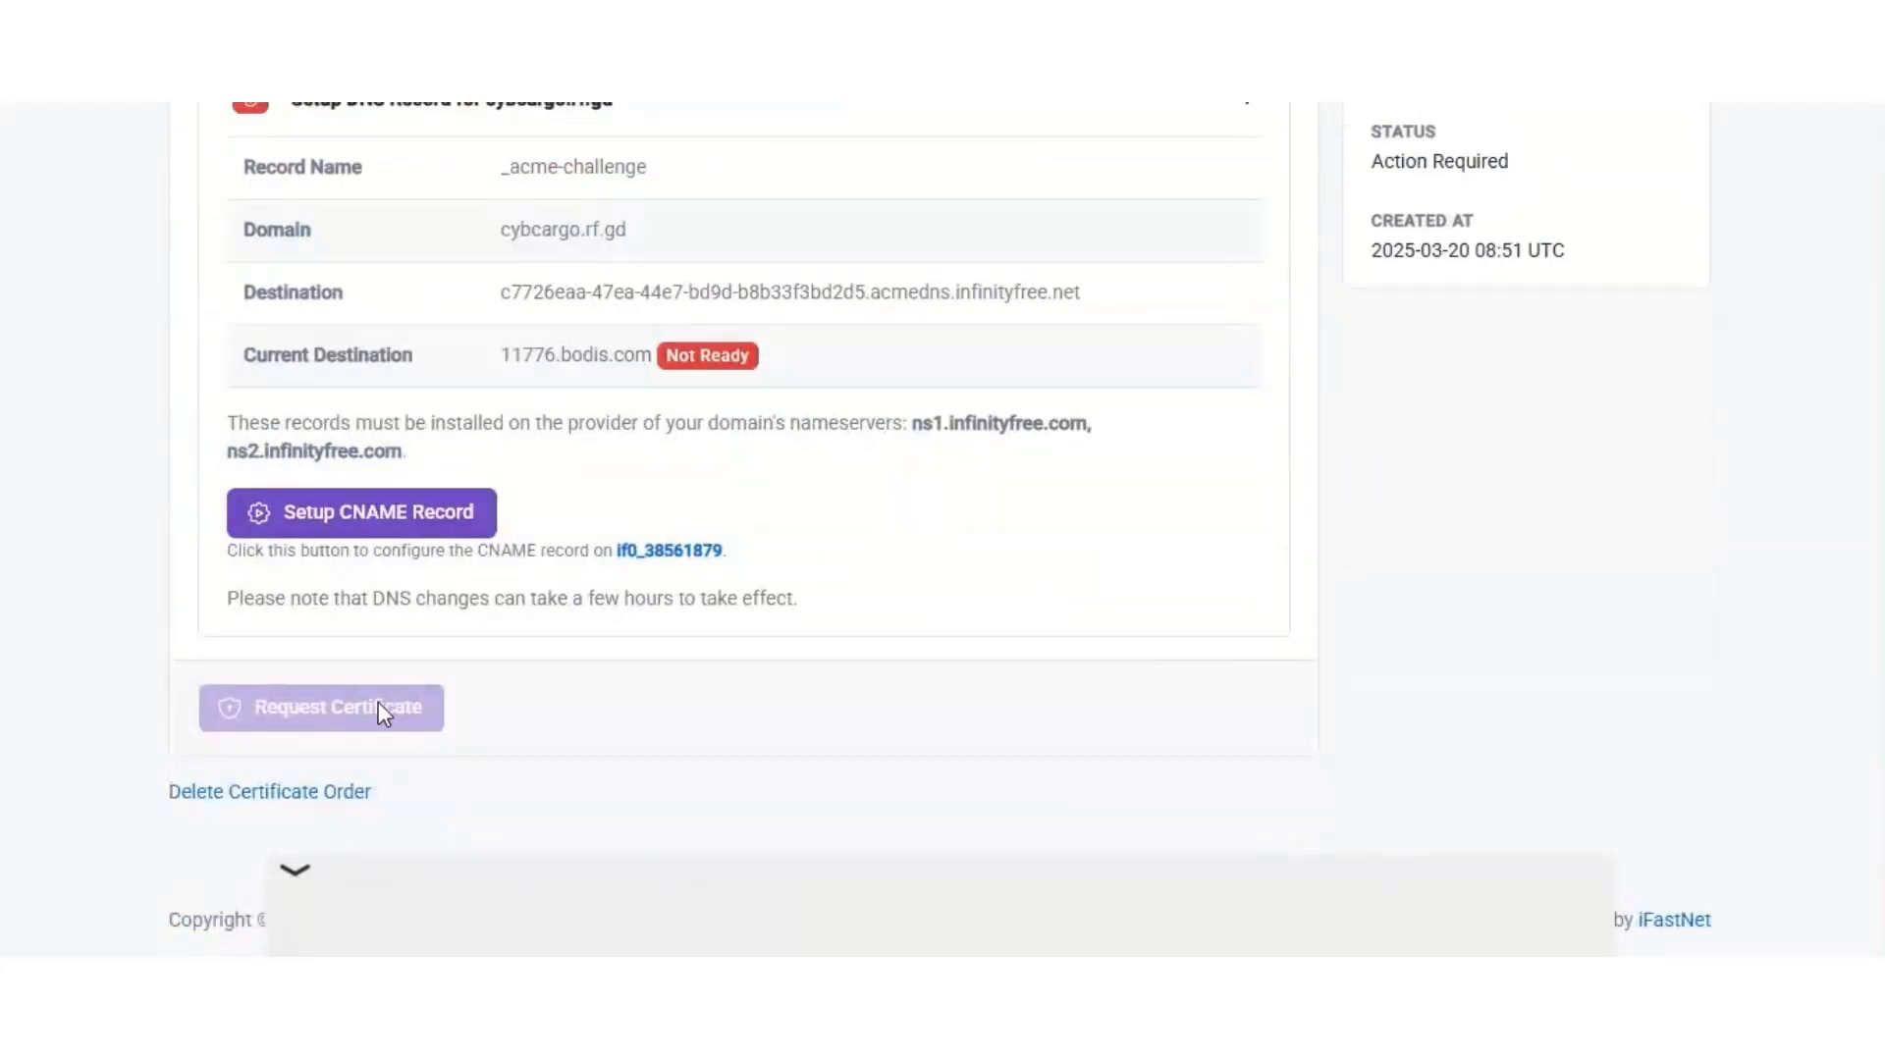
scroll(792, 484, "up", 3)
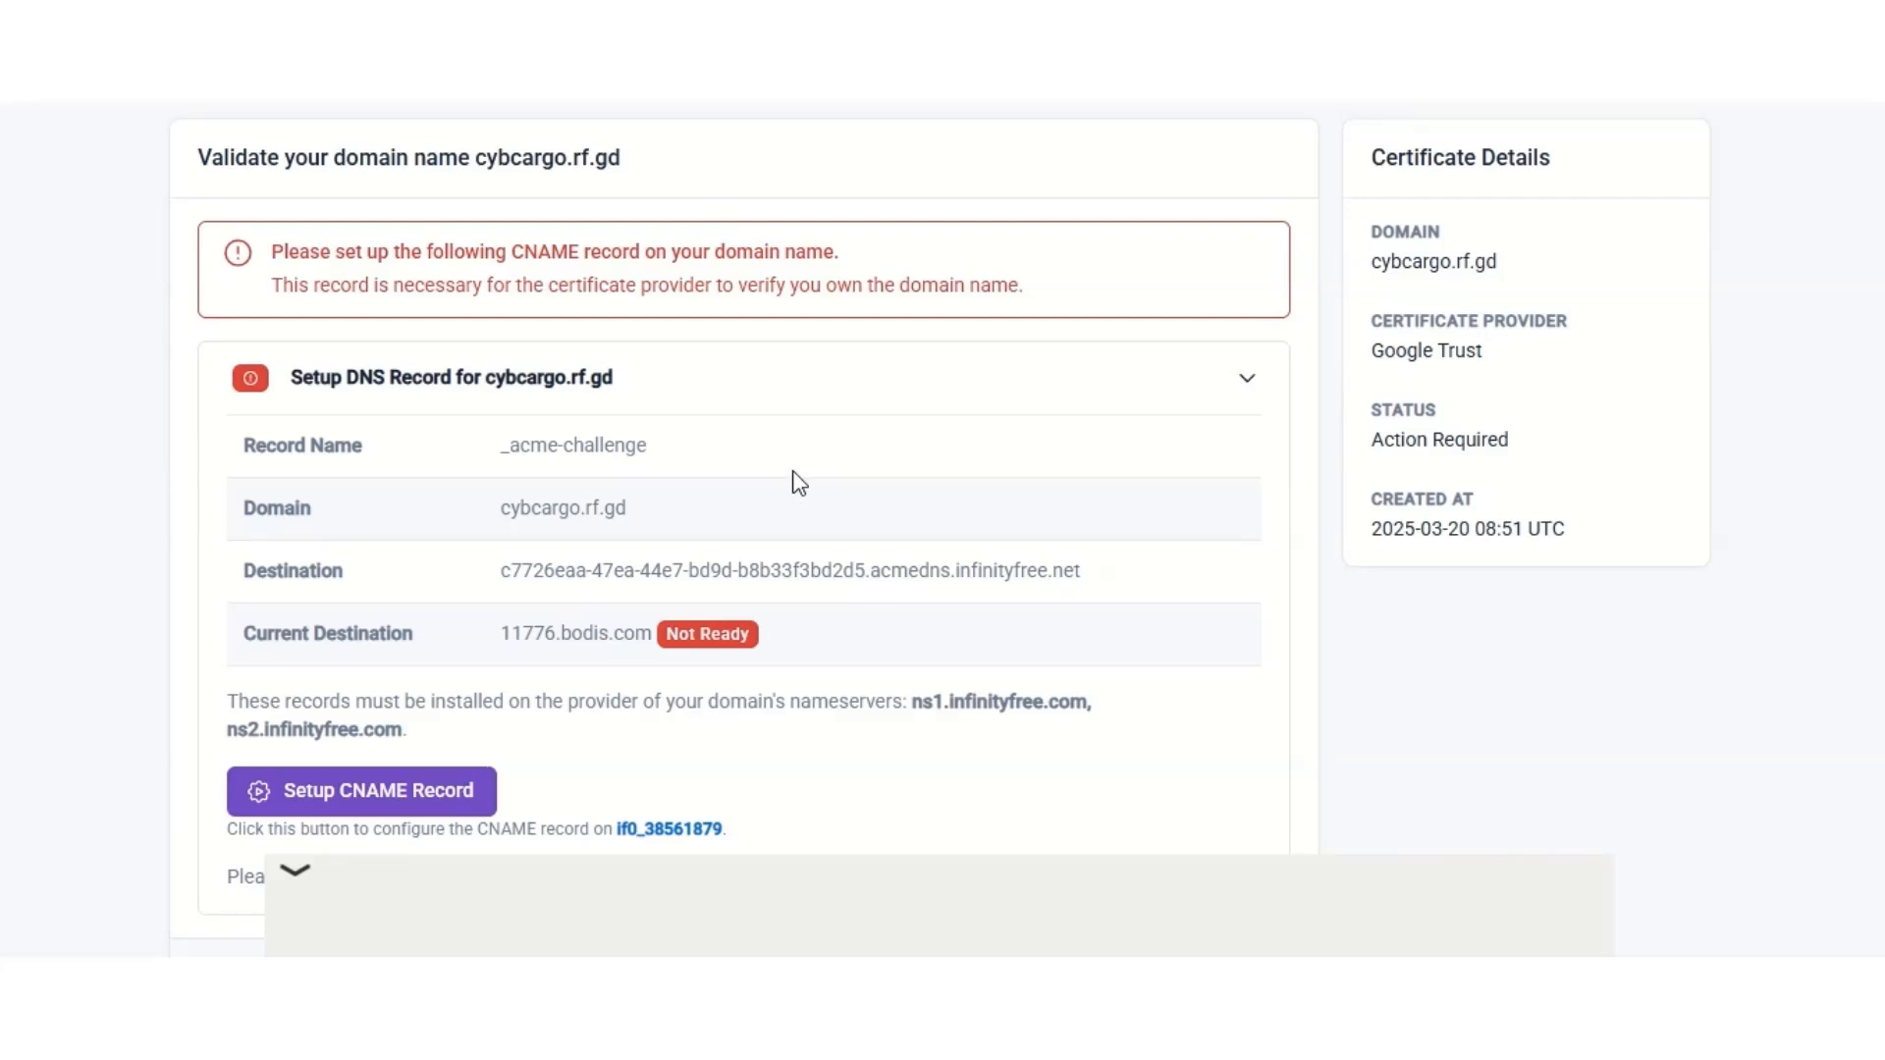
scroll(799, 482, "down", 2)
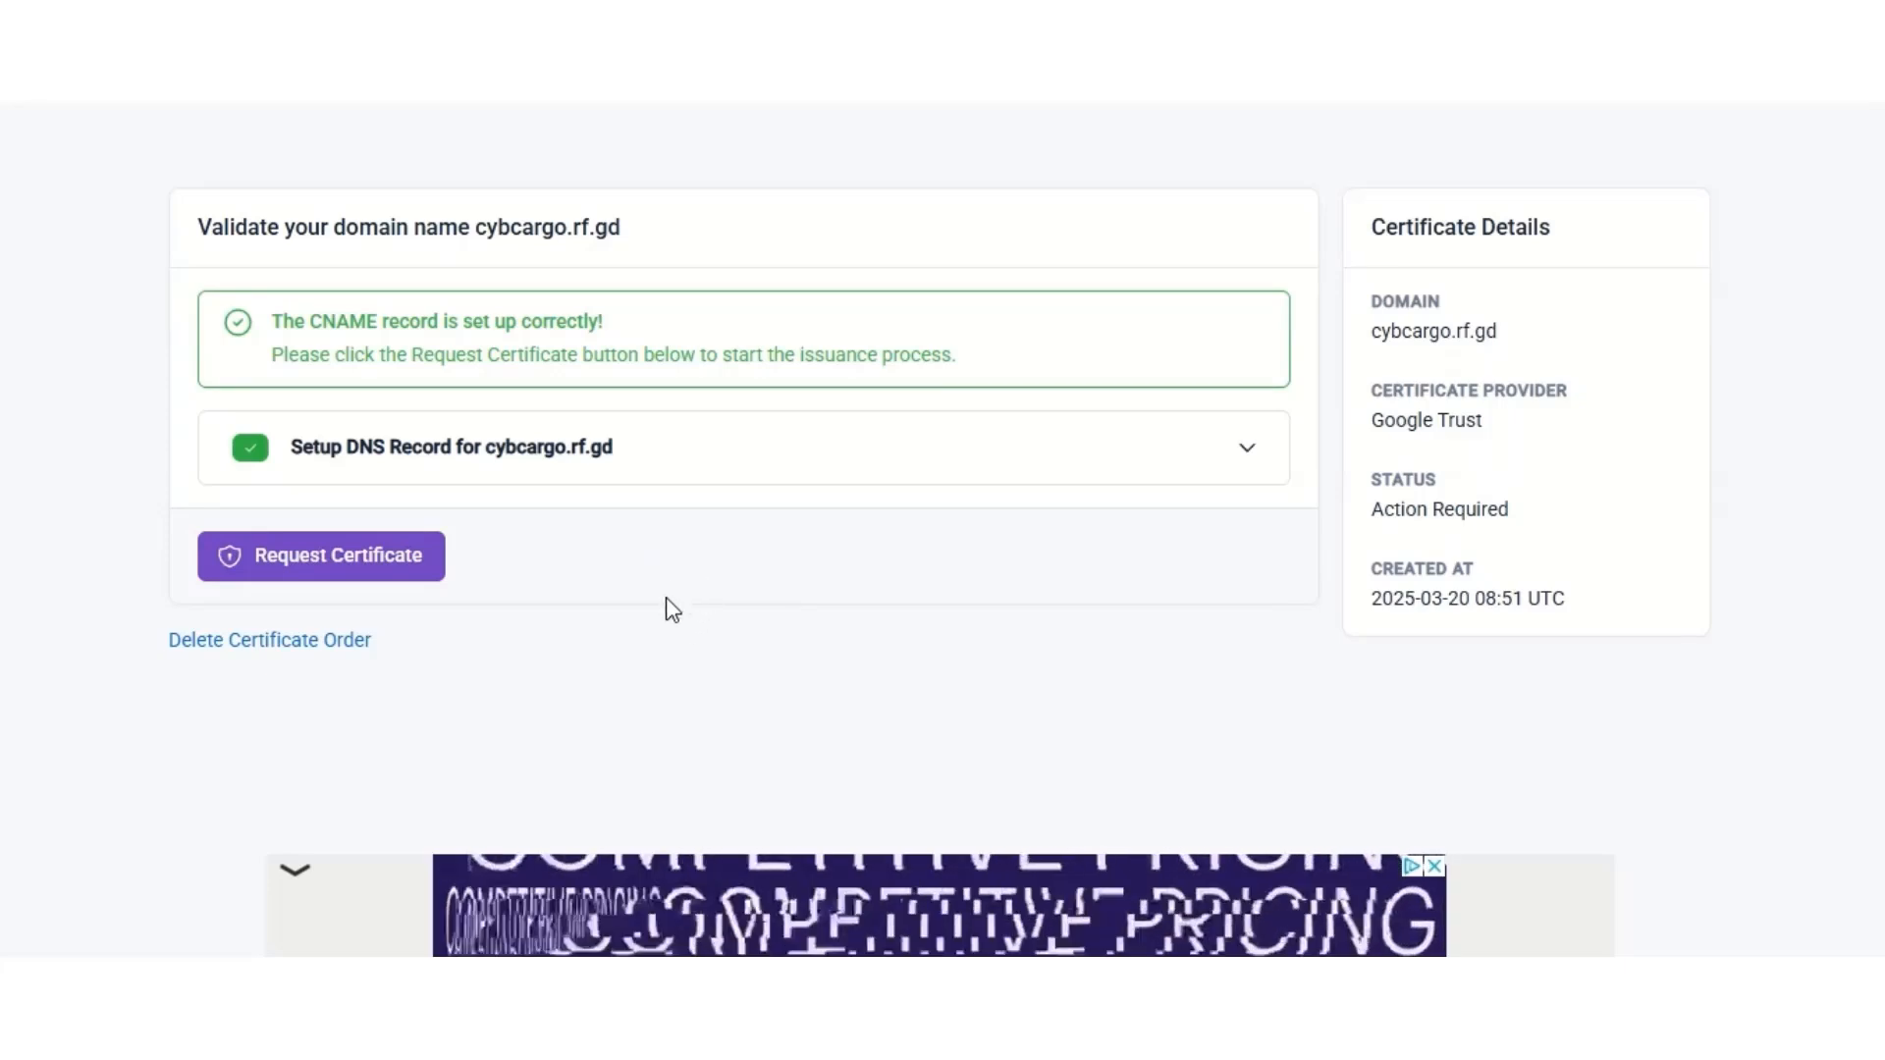
- Request the Google Trust SSL certificate for cybcargo.rf.gd
scroll(666, 604, "up", 2)
left_click(324, 694)
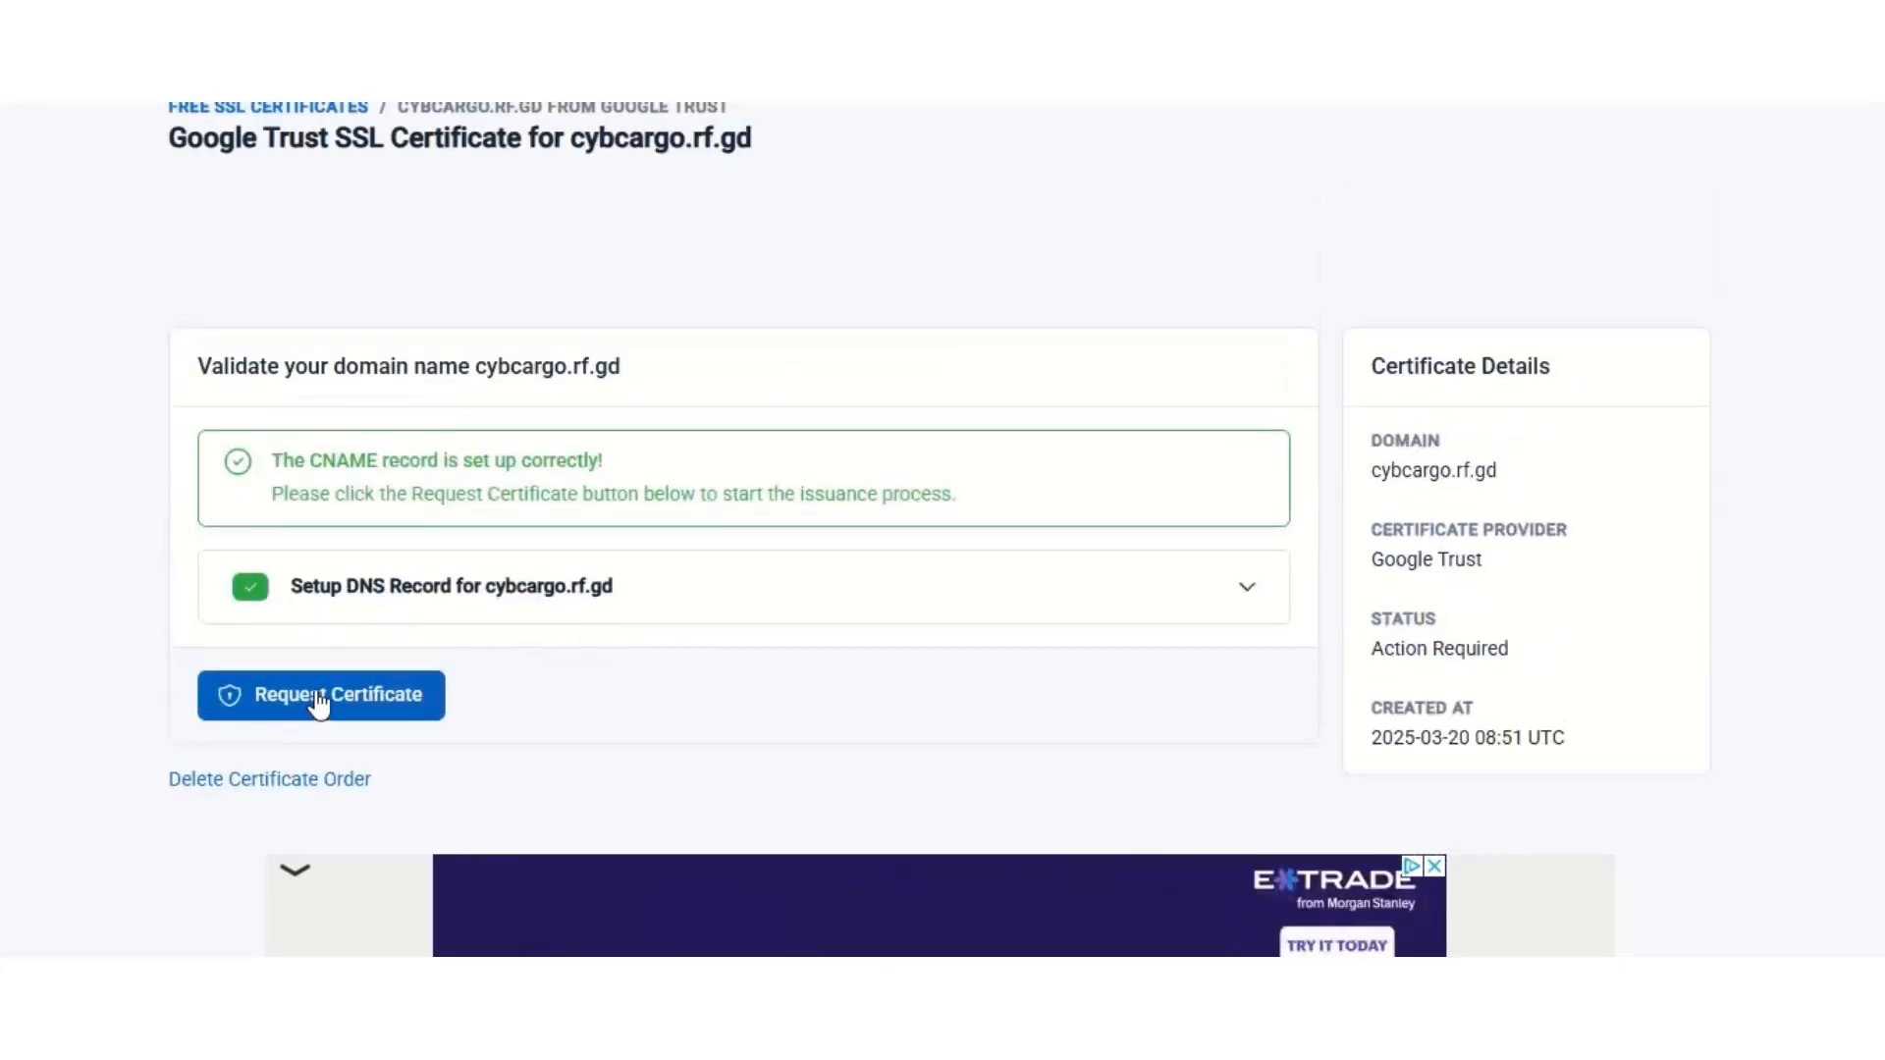
left_click(320, 699)
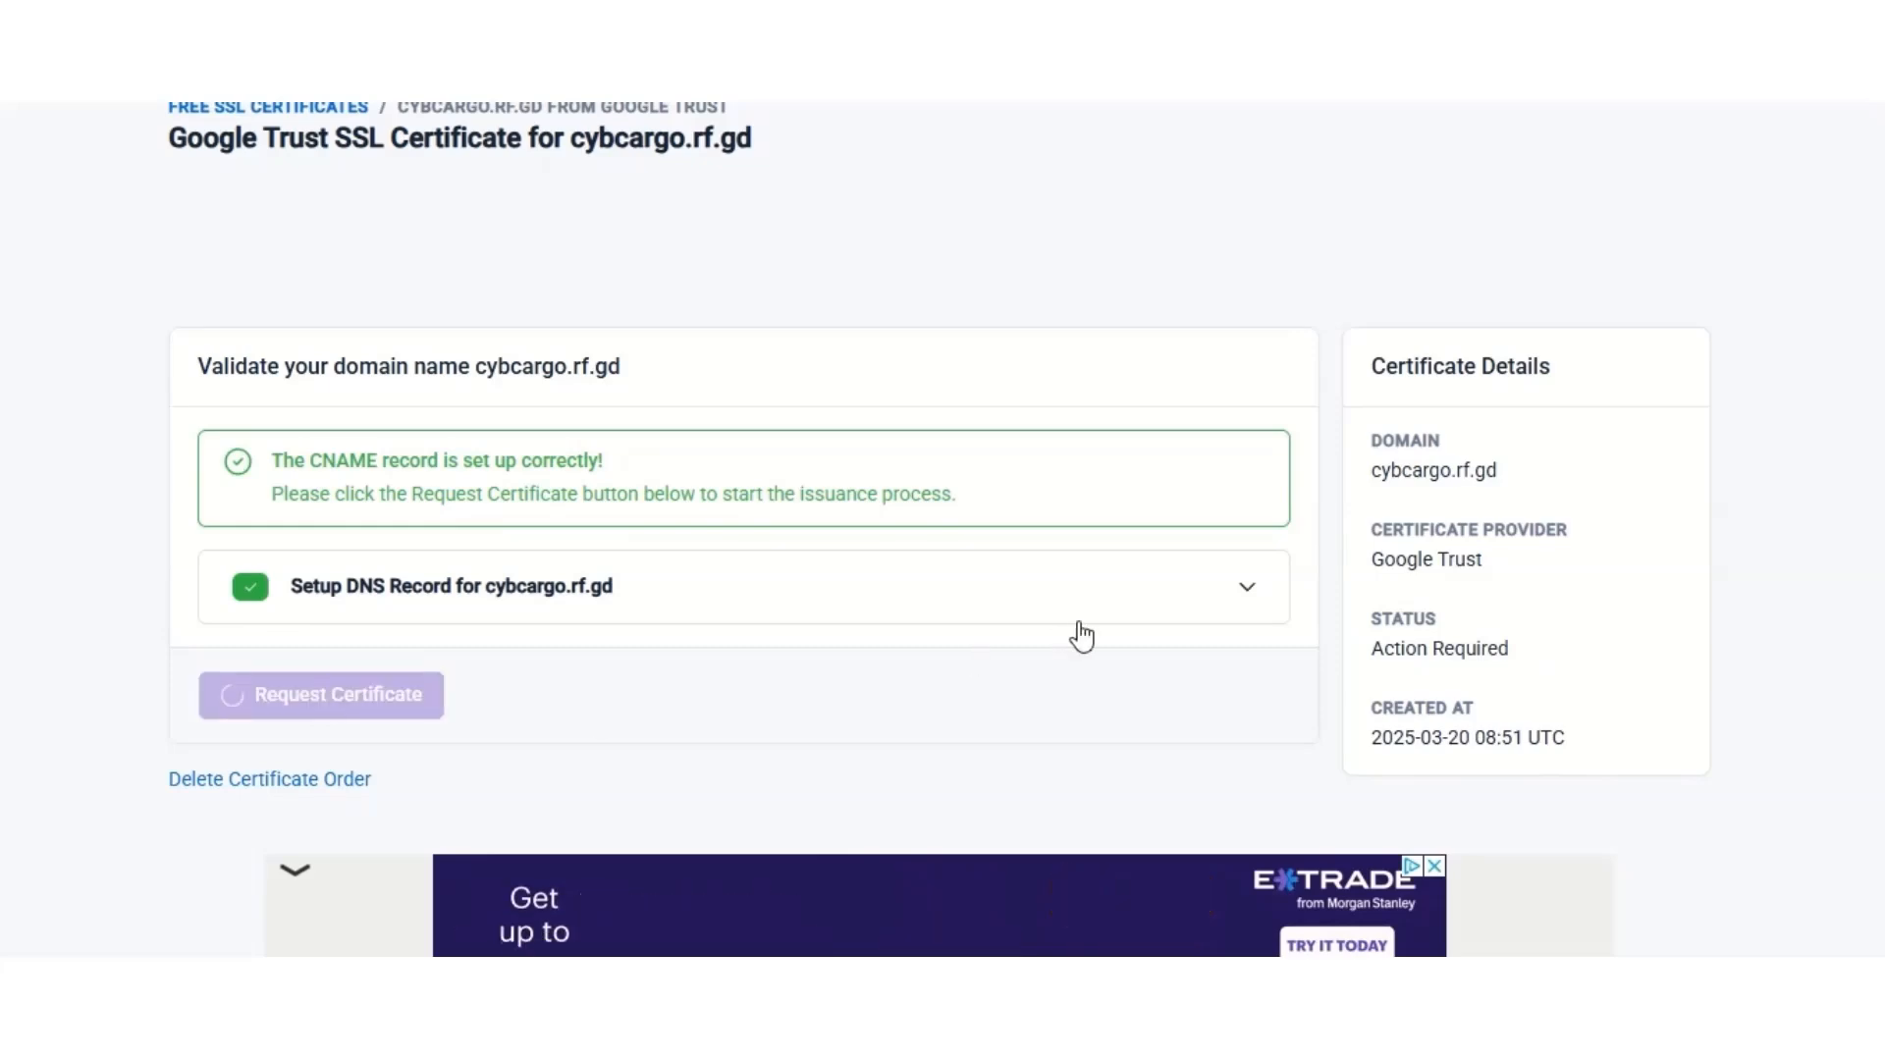
- Install the issued Google Trust SSL certificate automatically on the hosting account and check its installation status on cybcargo.rf.gd
scroll(743, 449, "down", 1)
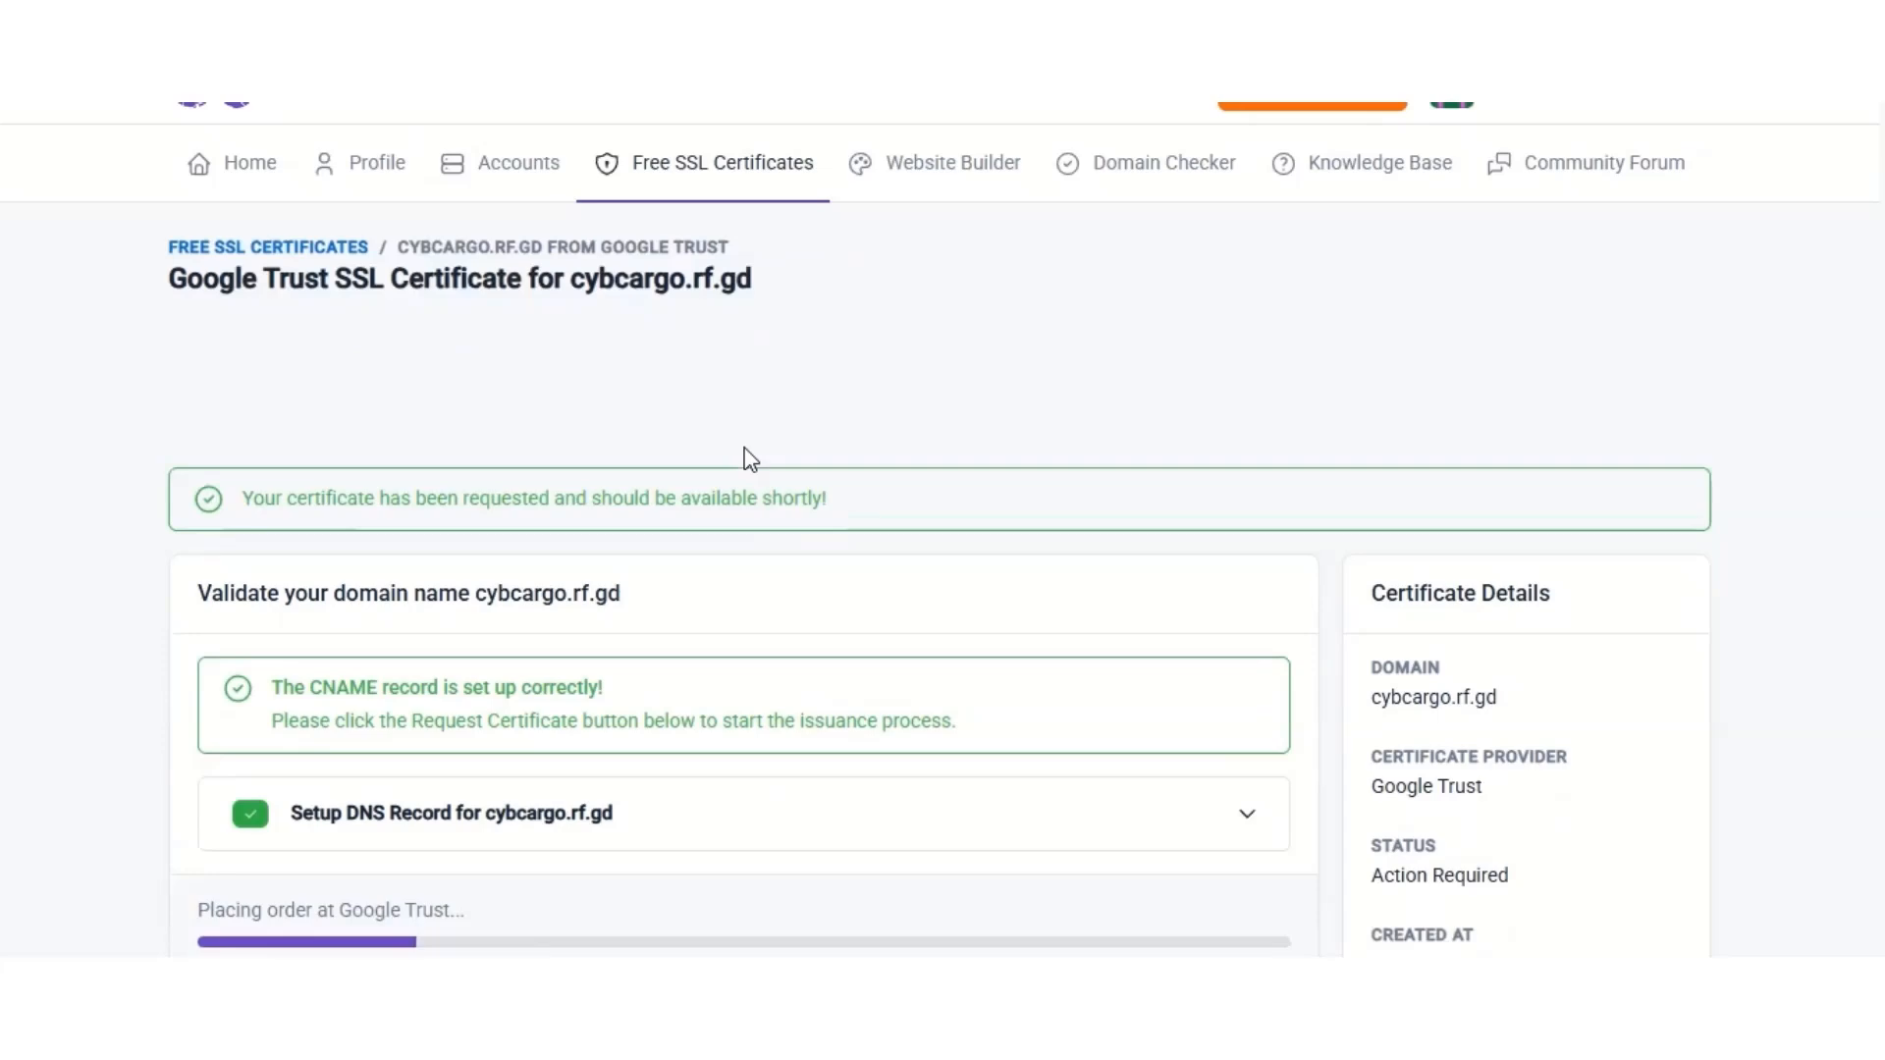
scroll(745, 447, "up", 1)
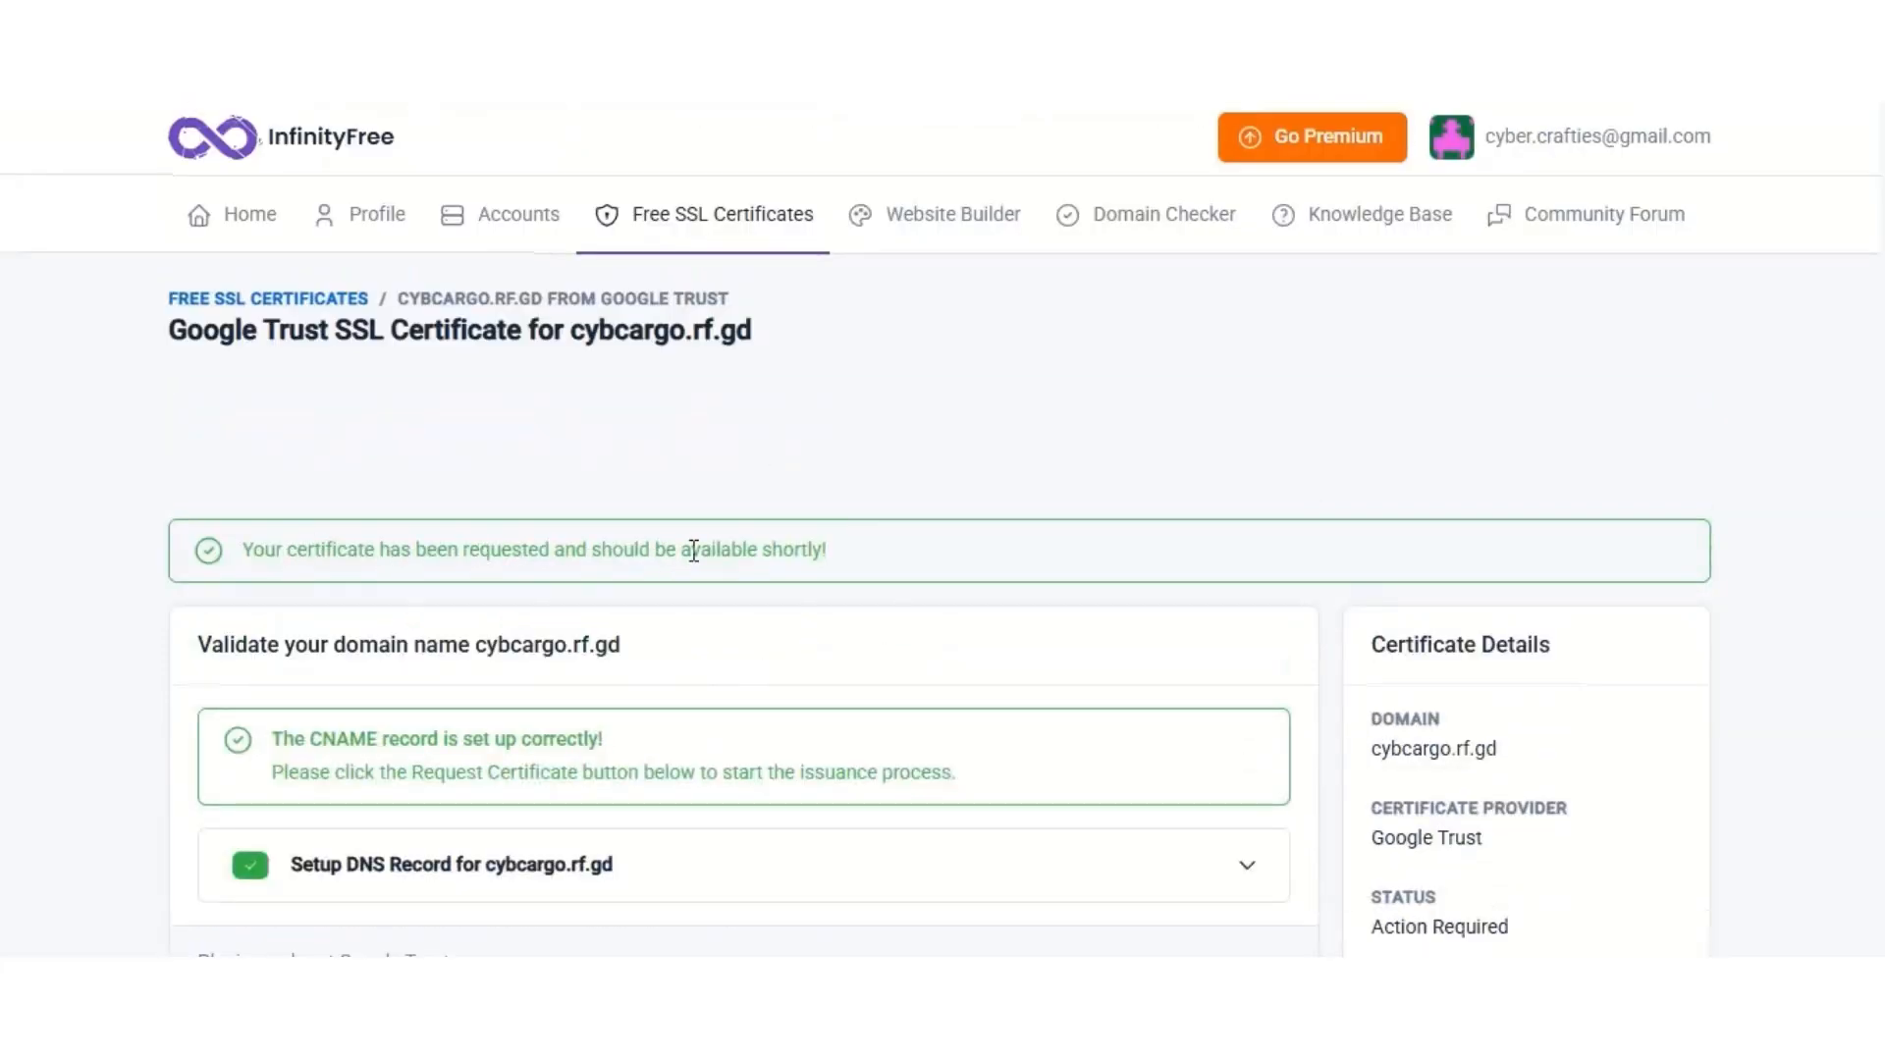
scroll(879, 488, "down", 2)
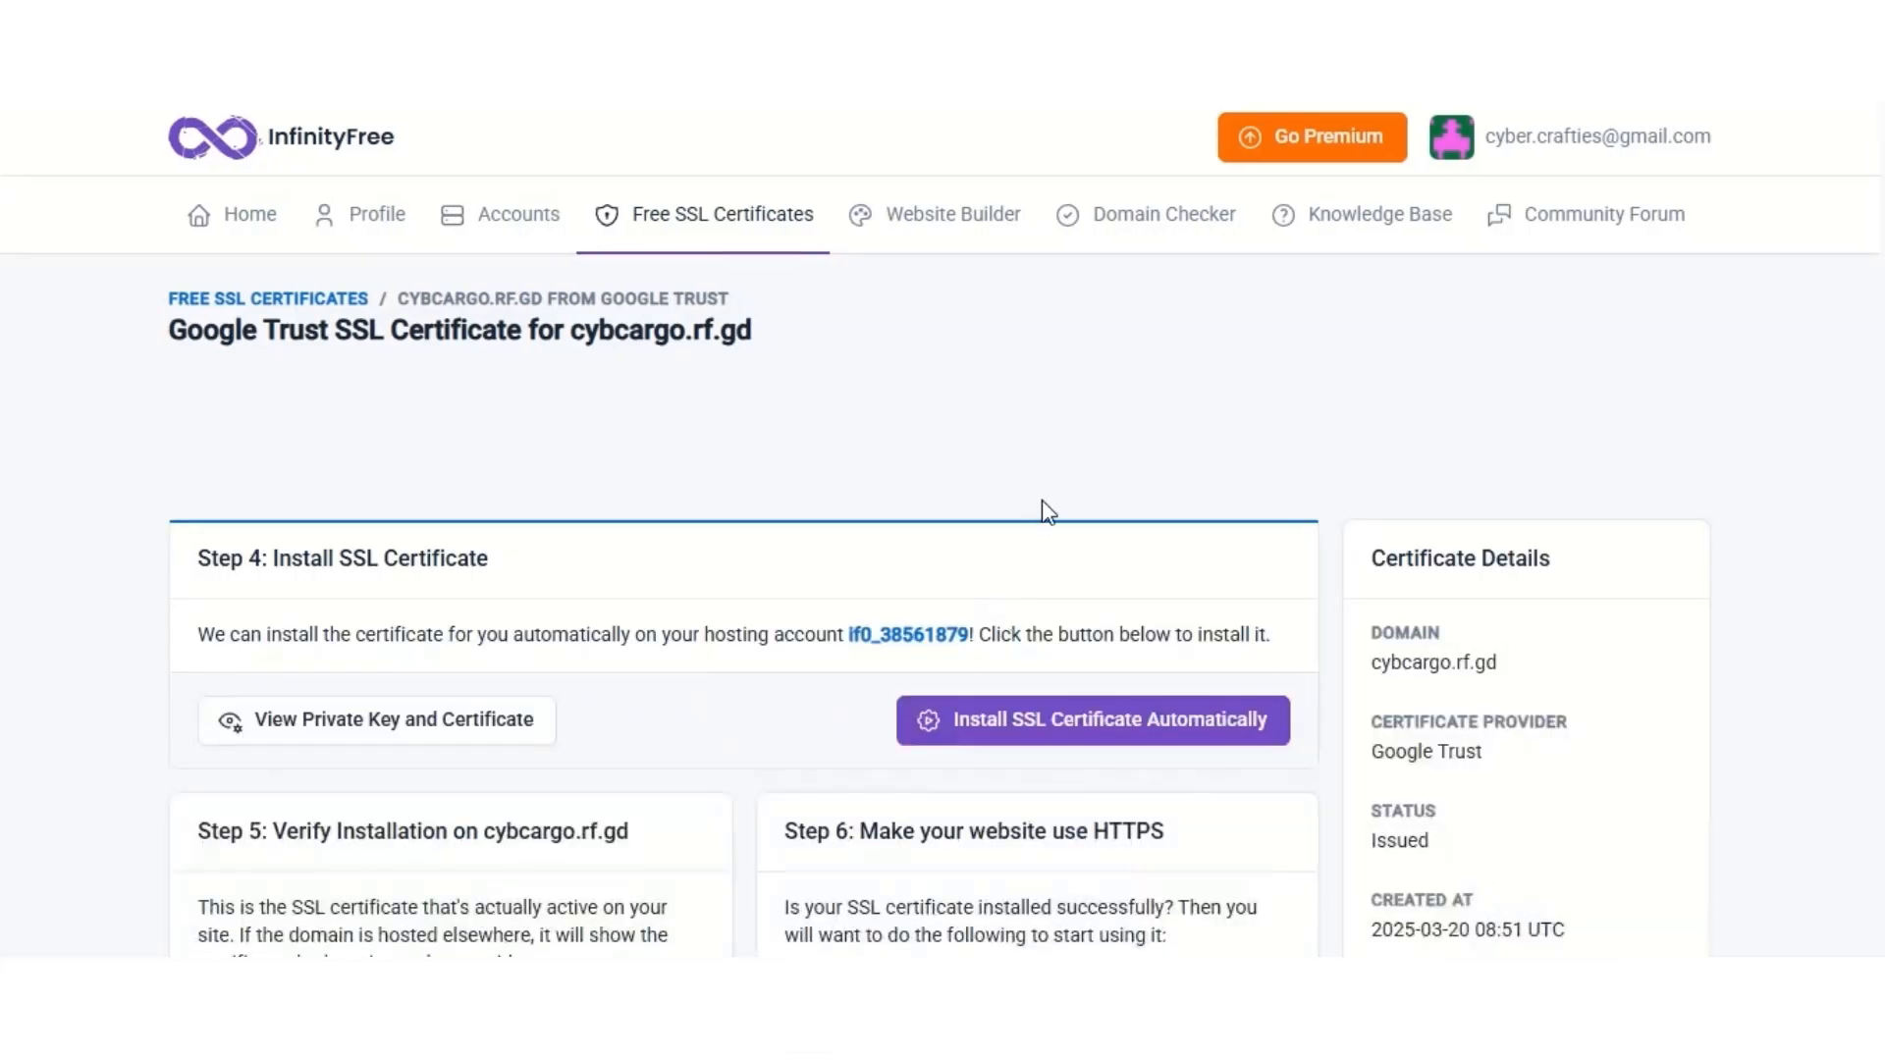
scroll(1055, 502, "down", 1)
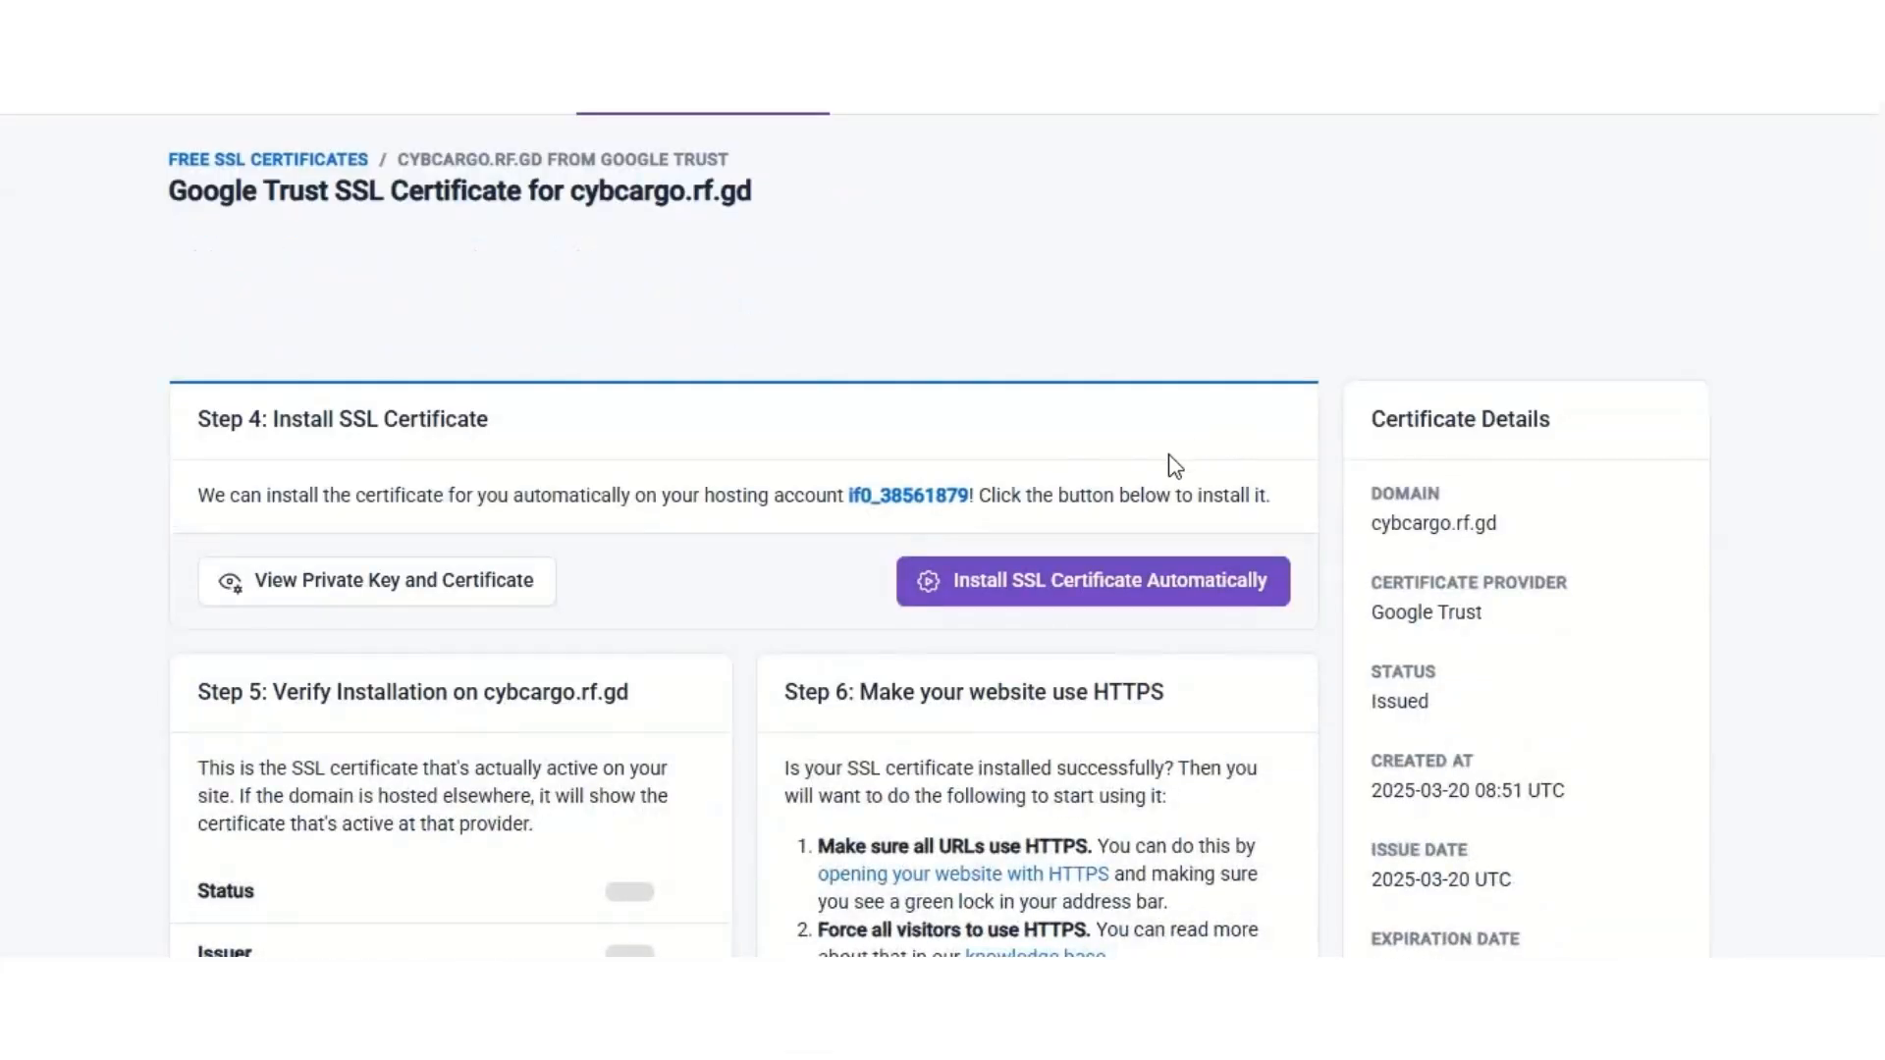
scroll(810, 388, "down", 1)
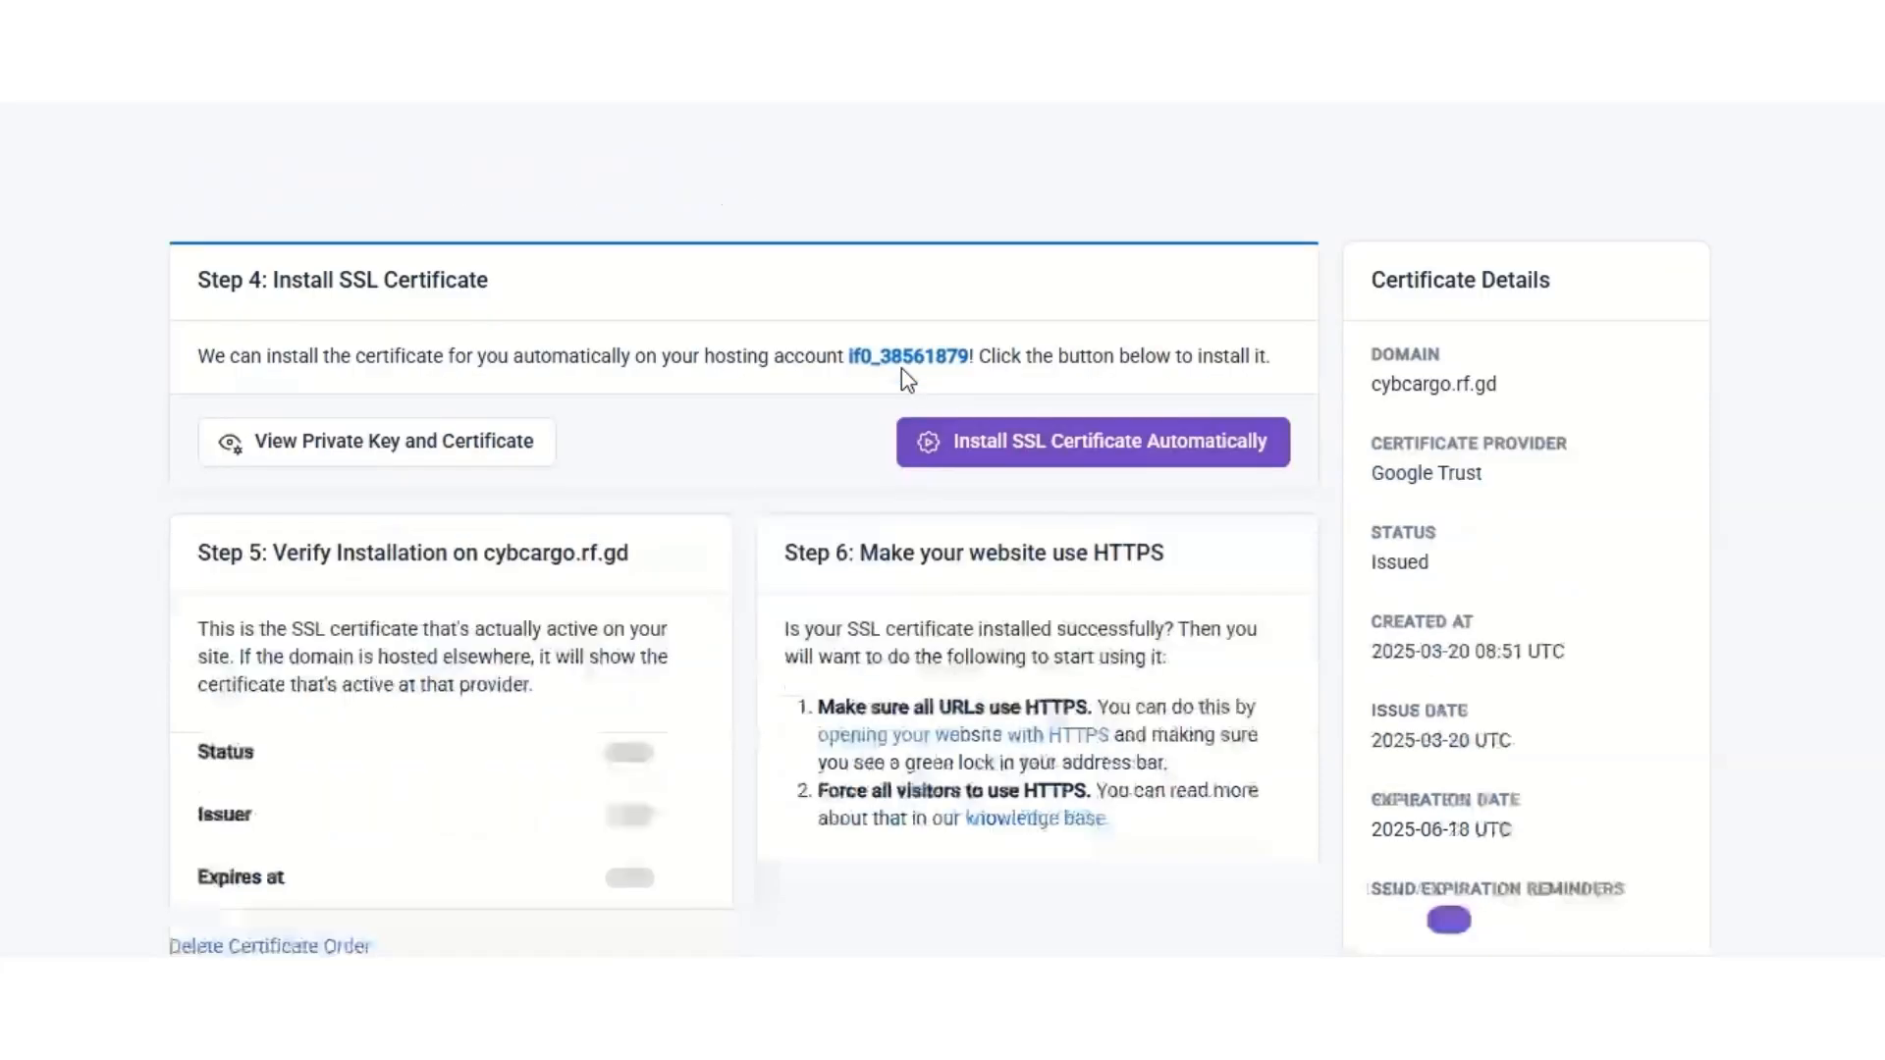
left_click(1131, 444)
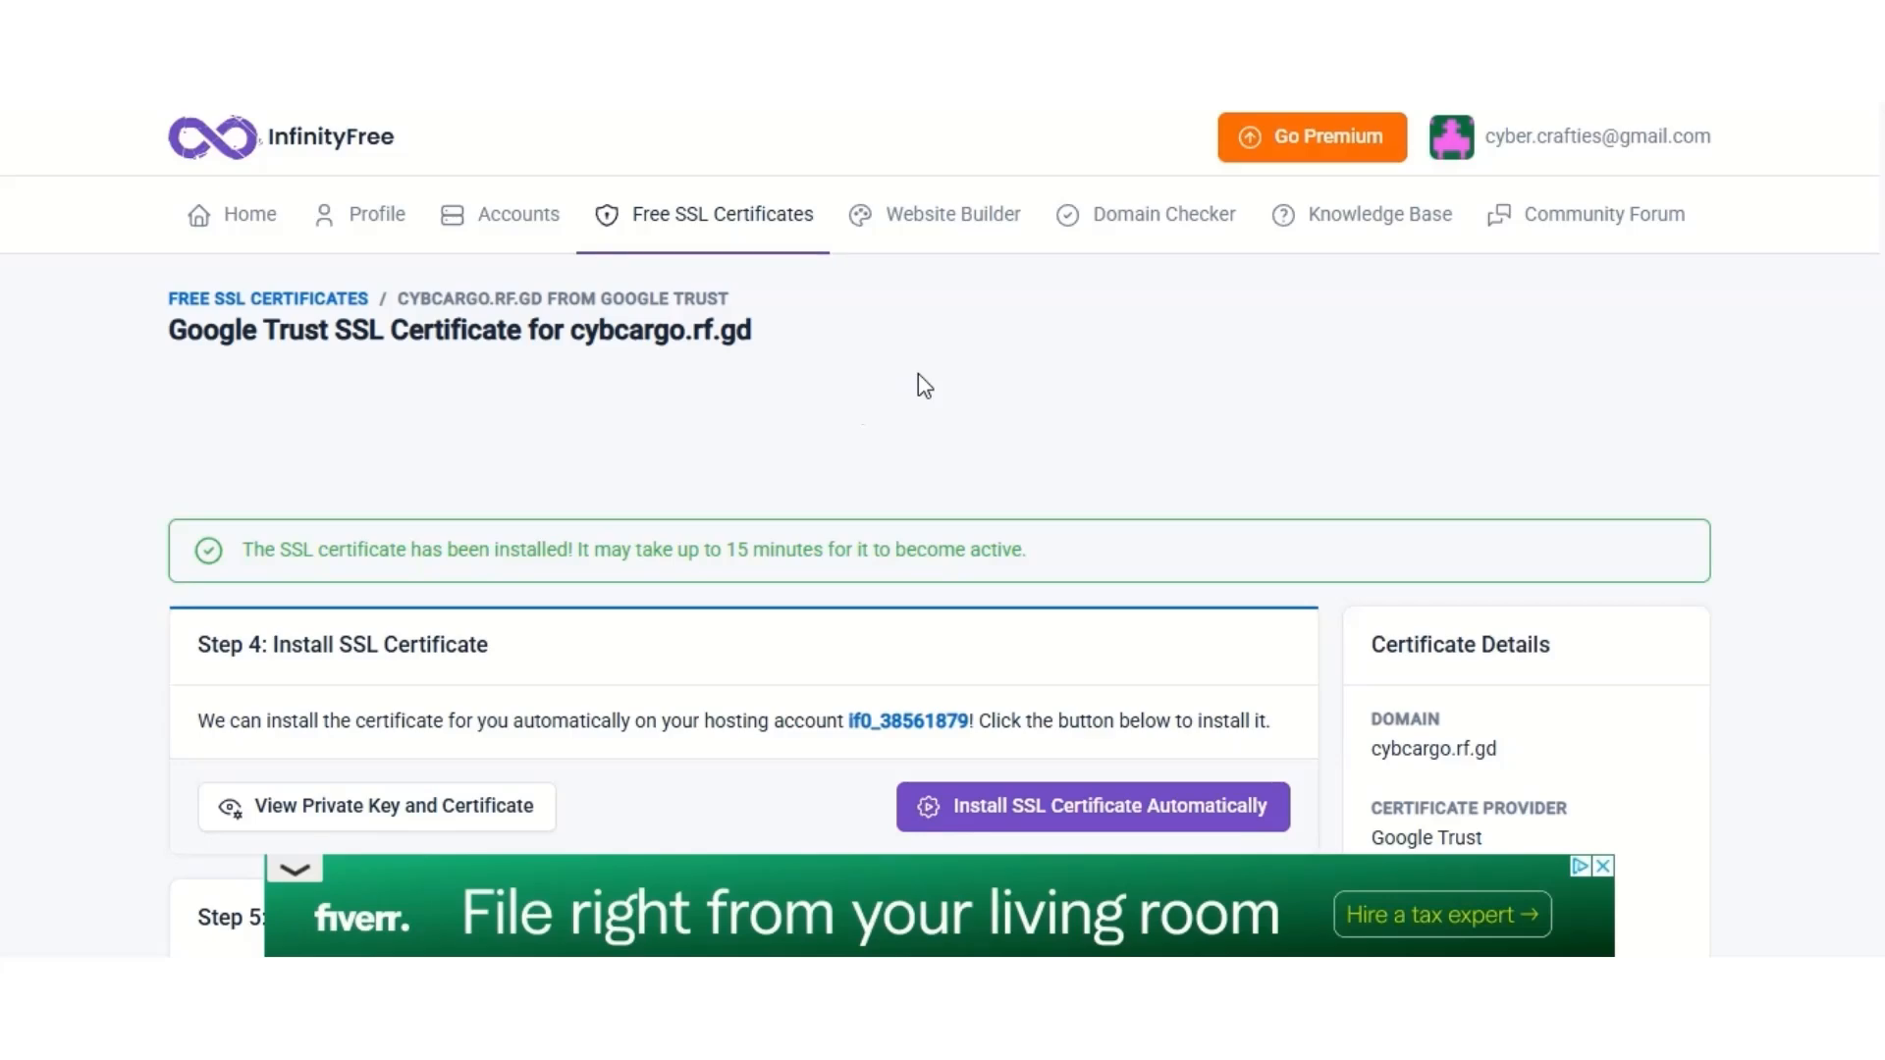
scroll(925, 374, "down", 5)
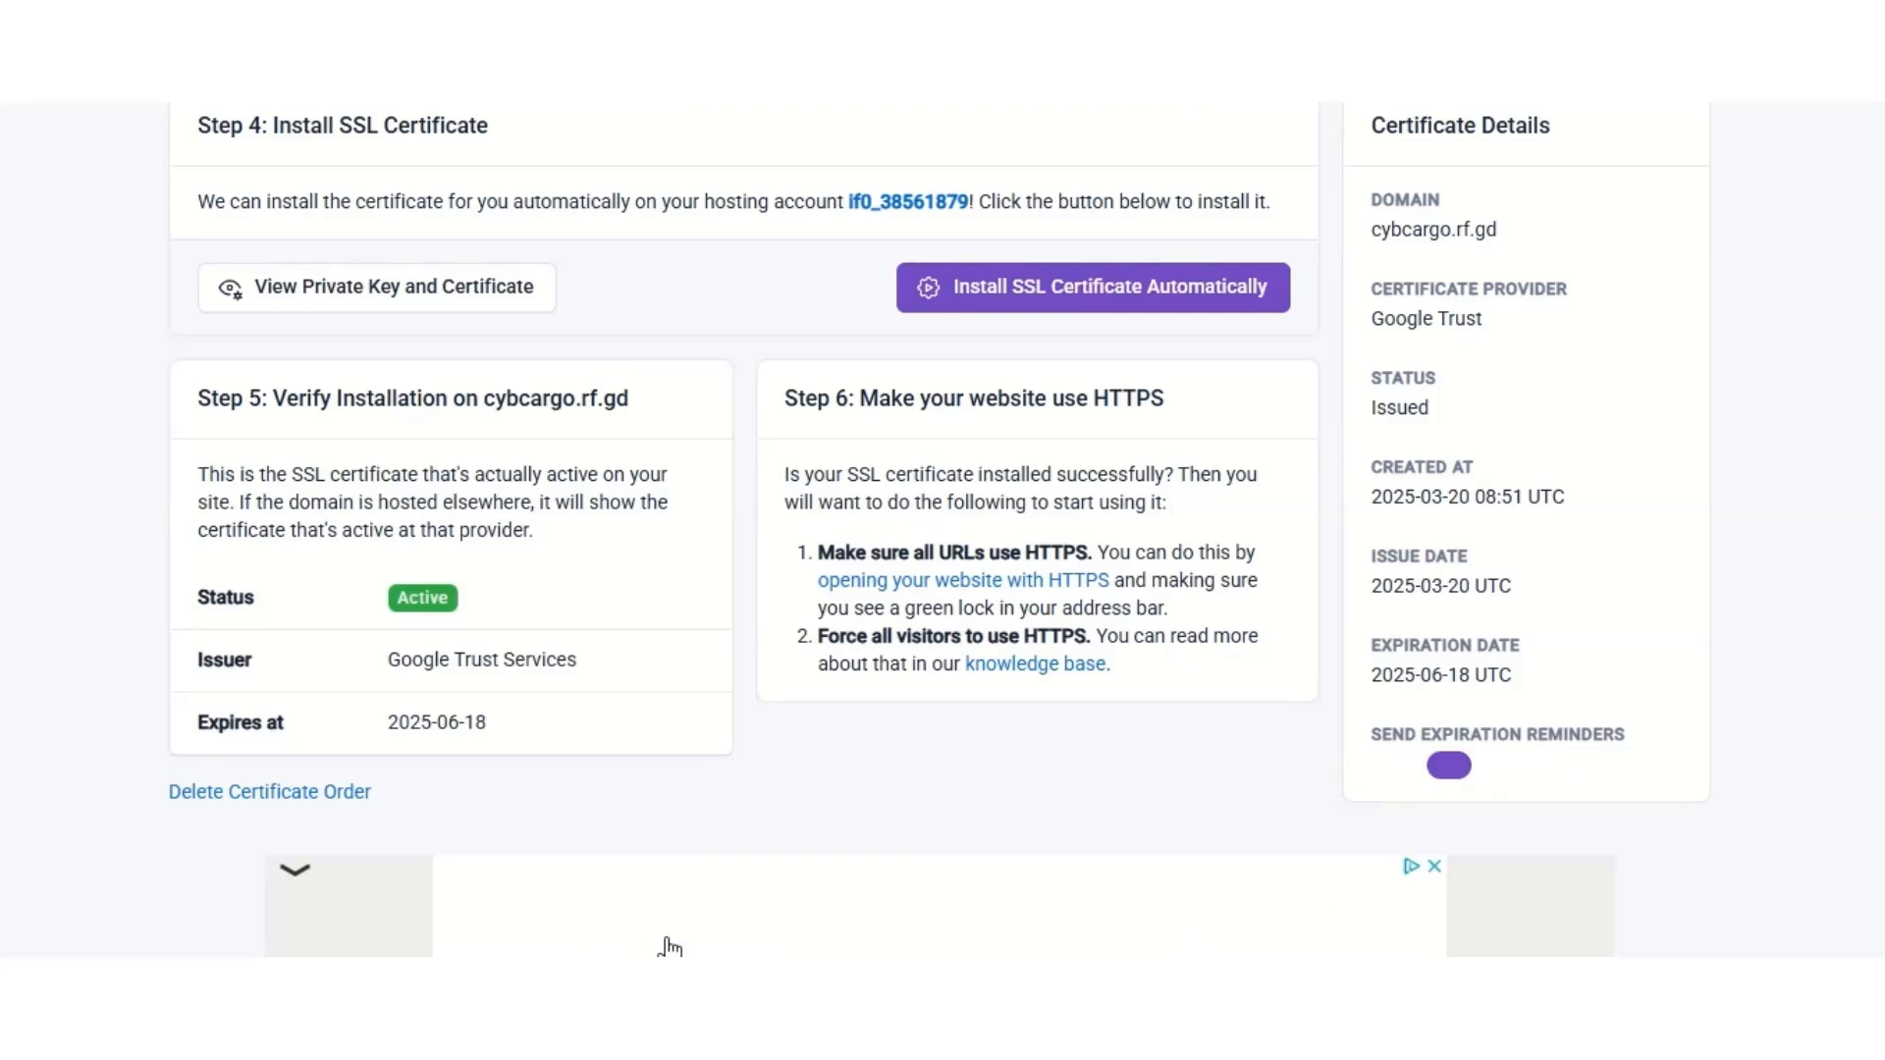
scroll(716, 744, "up", 4)
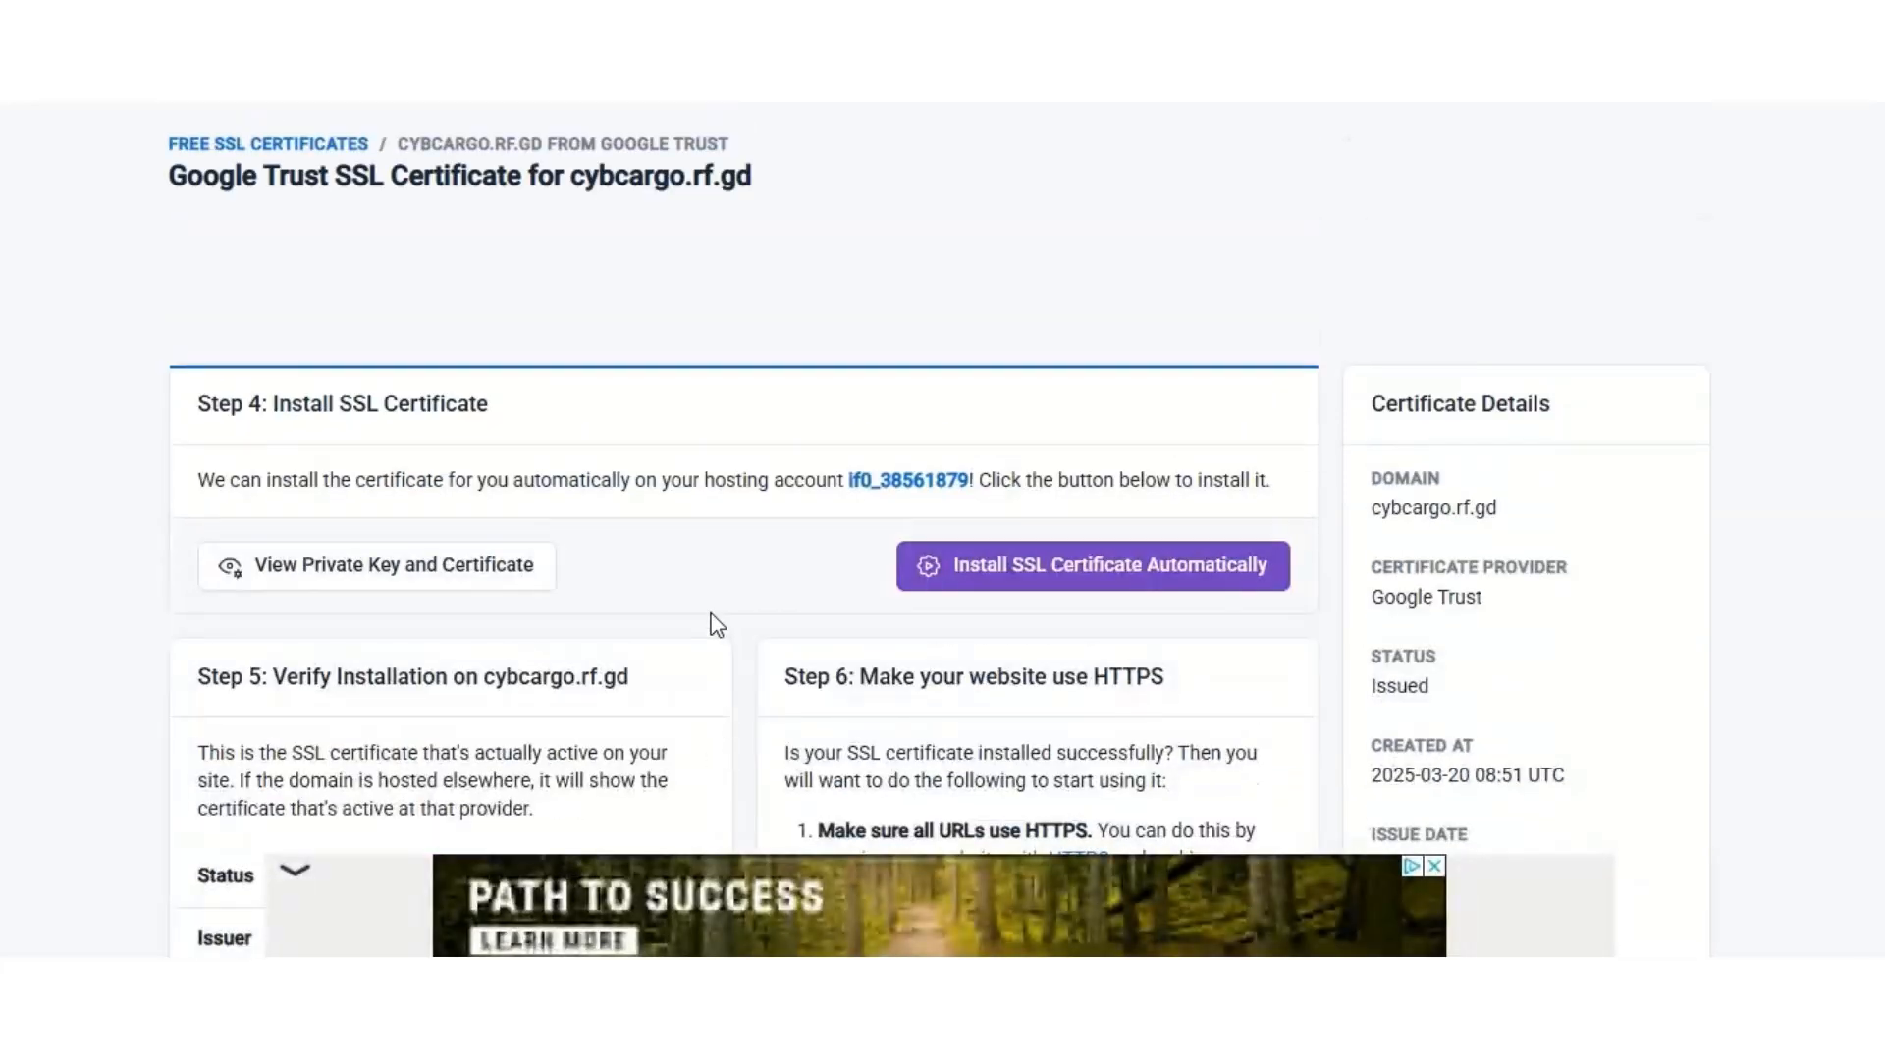
scroll(709, 610, "down", 3)
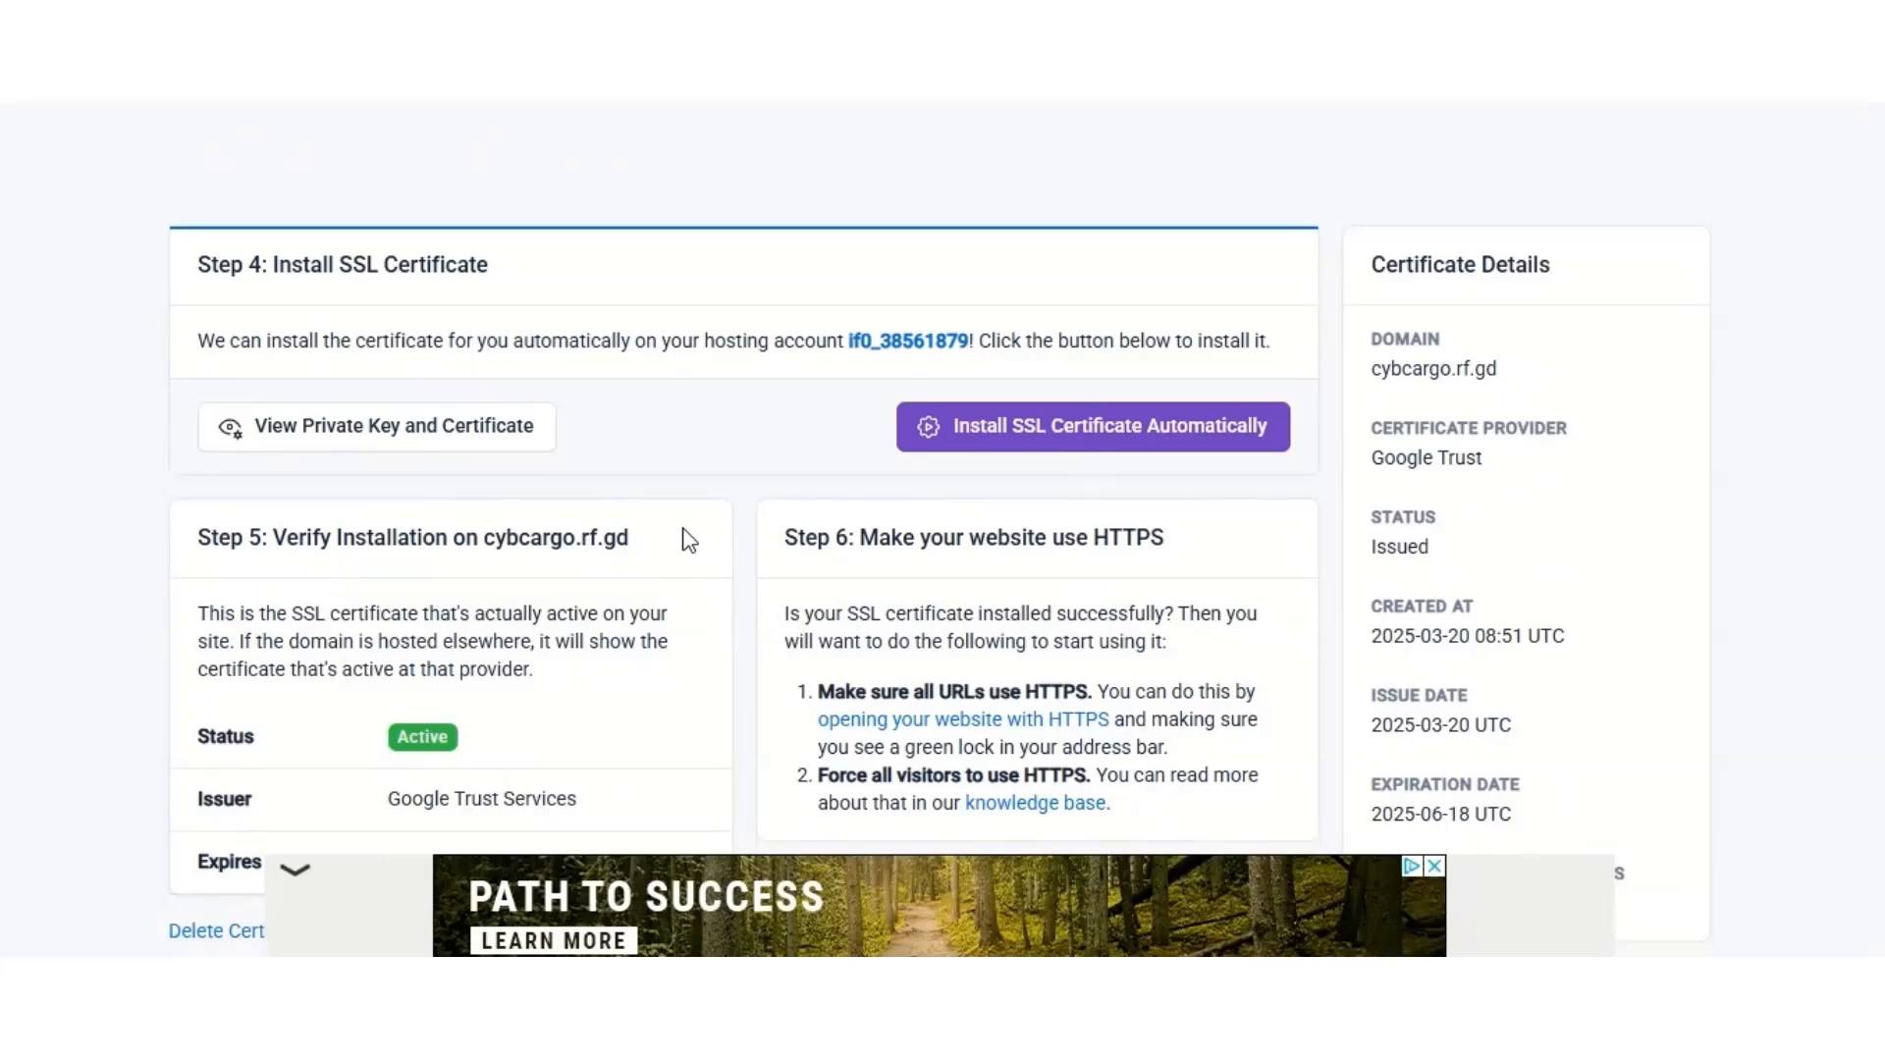
scroll(660, 538, "down", 1)
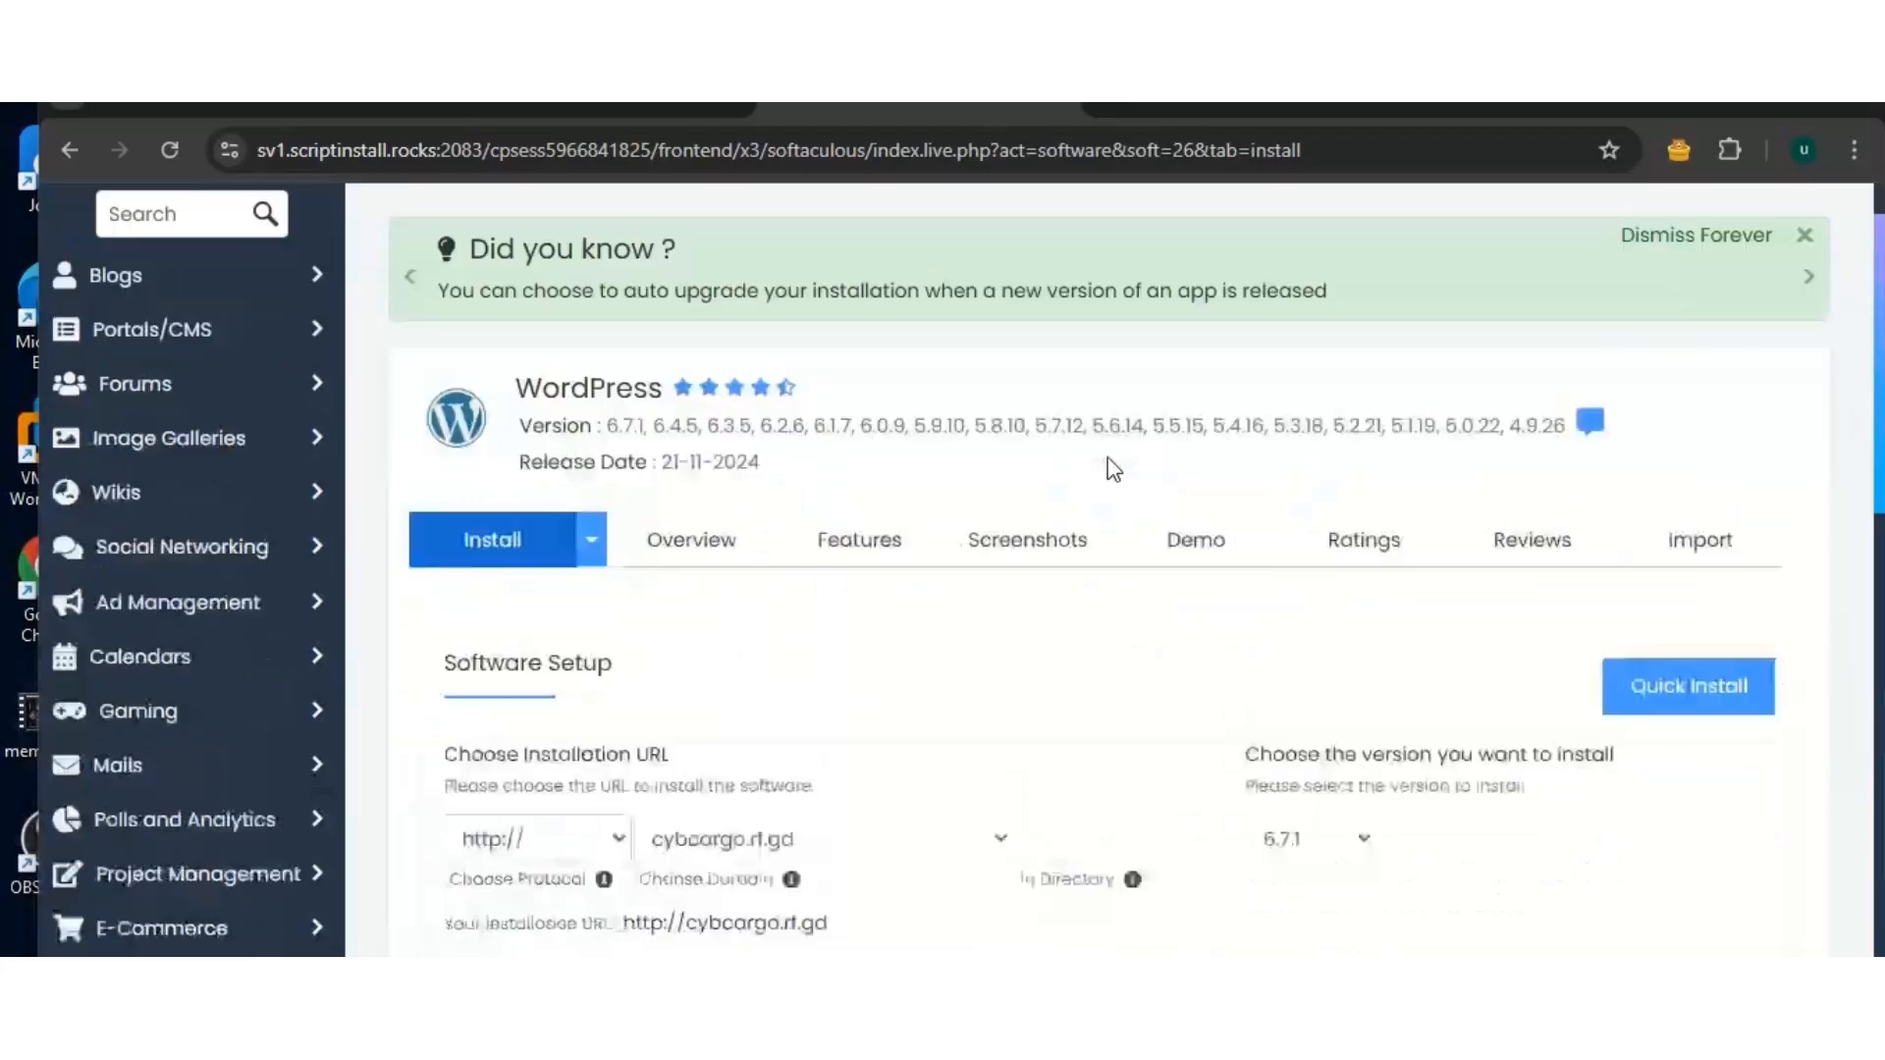
scroll(825, 540, "down", 1)
left_click(560, 550)
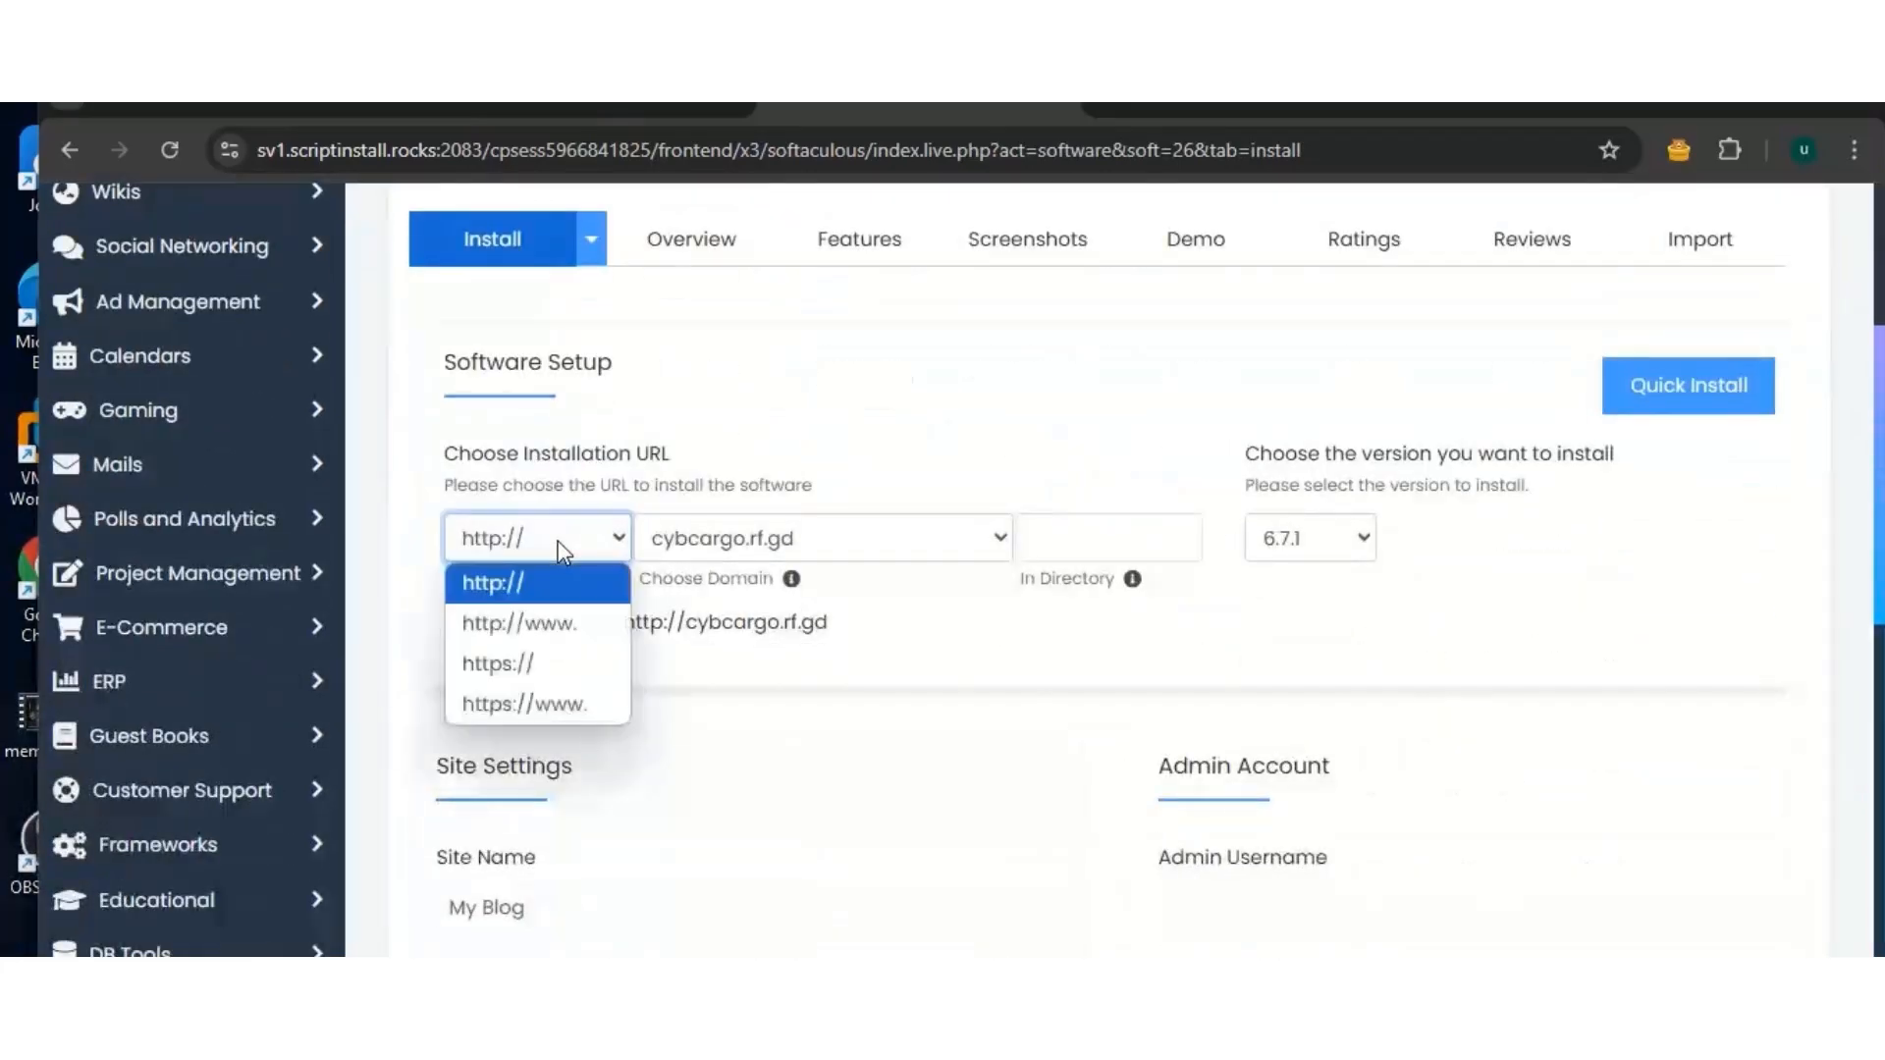
left_click(545, 668)
scroll(913, 457, "down", 1)
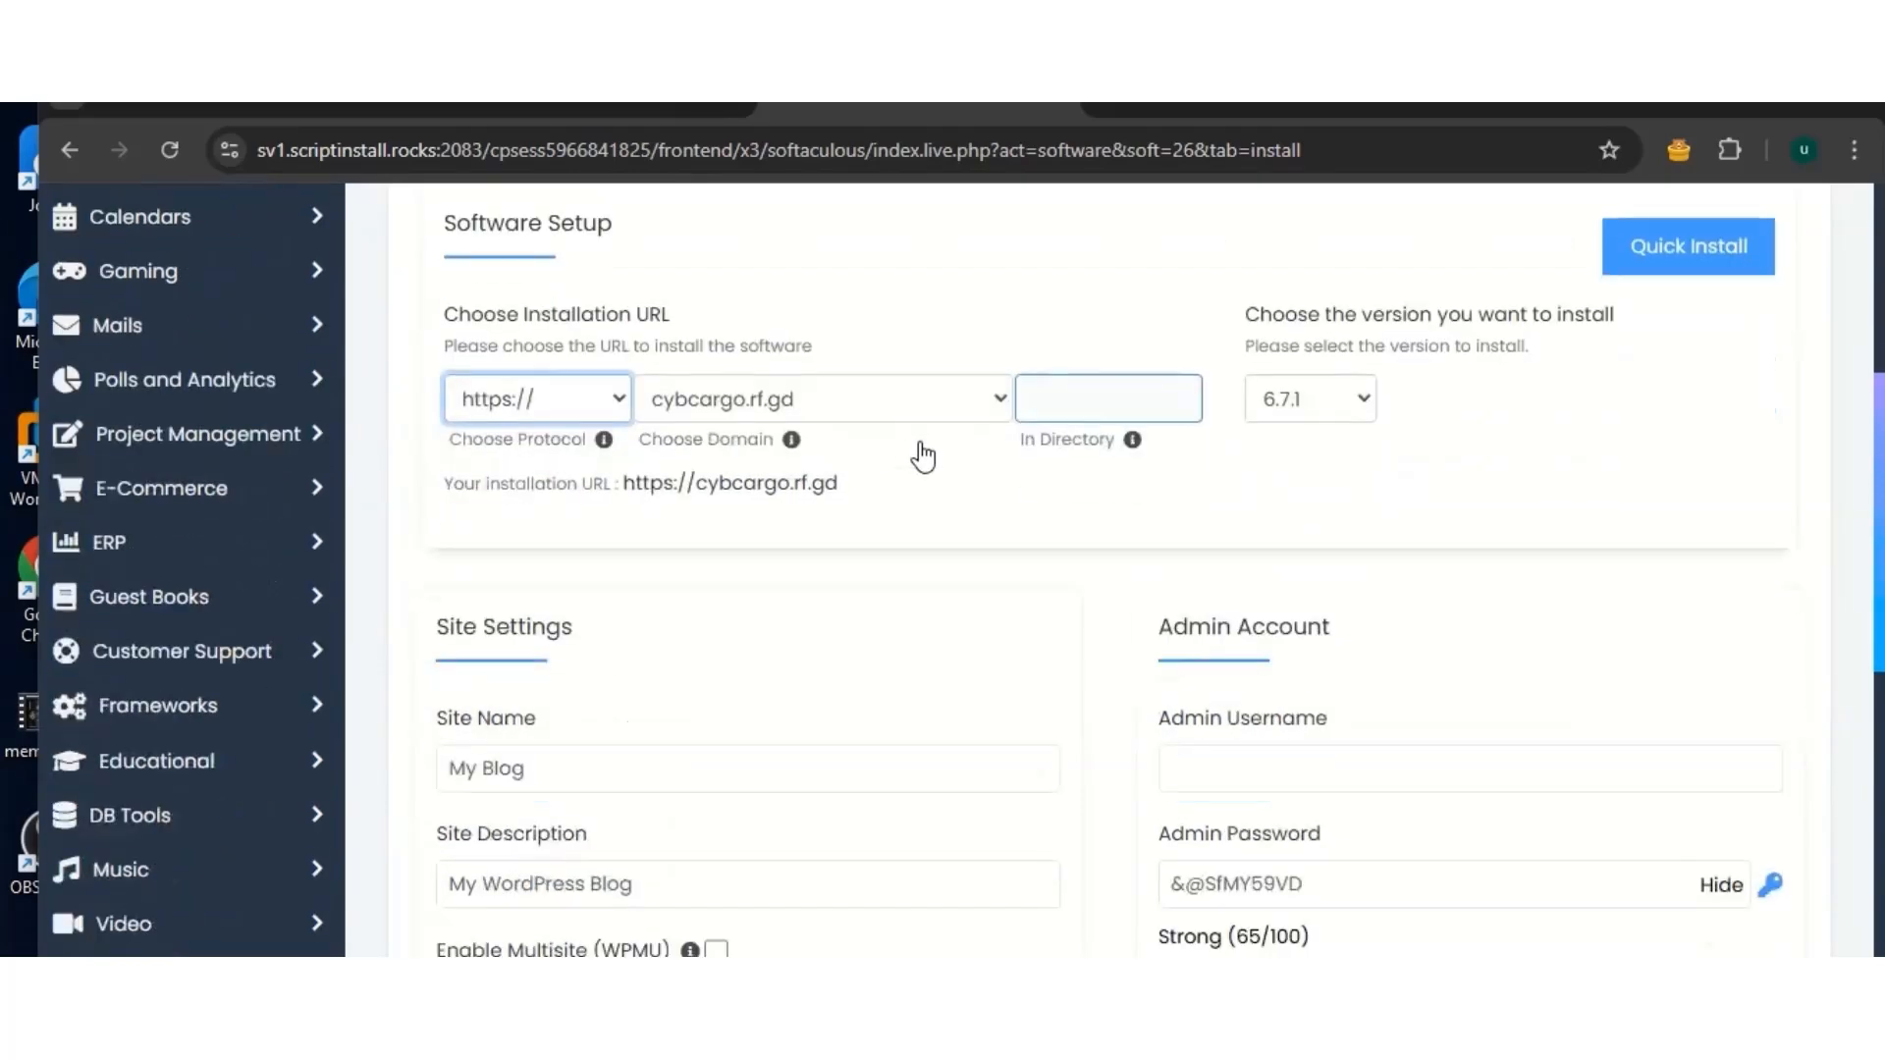
- Replace the site name in the WordPress site settings with "cyb cargo"
scroll(917, 550, "down", 2)
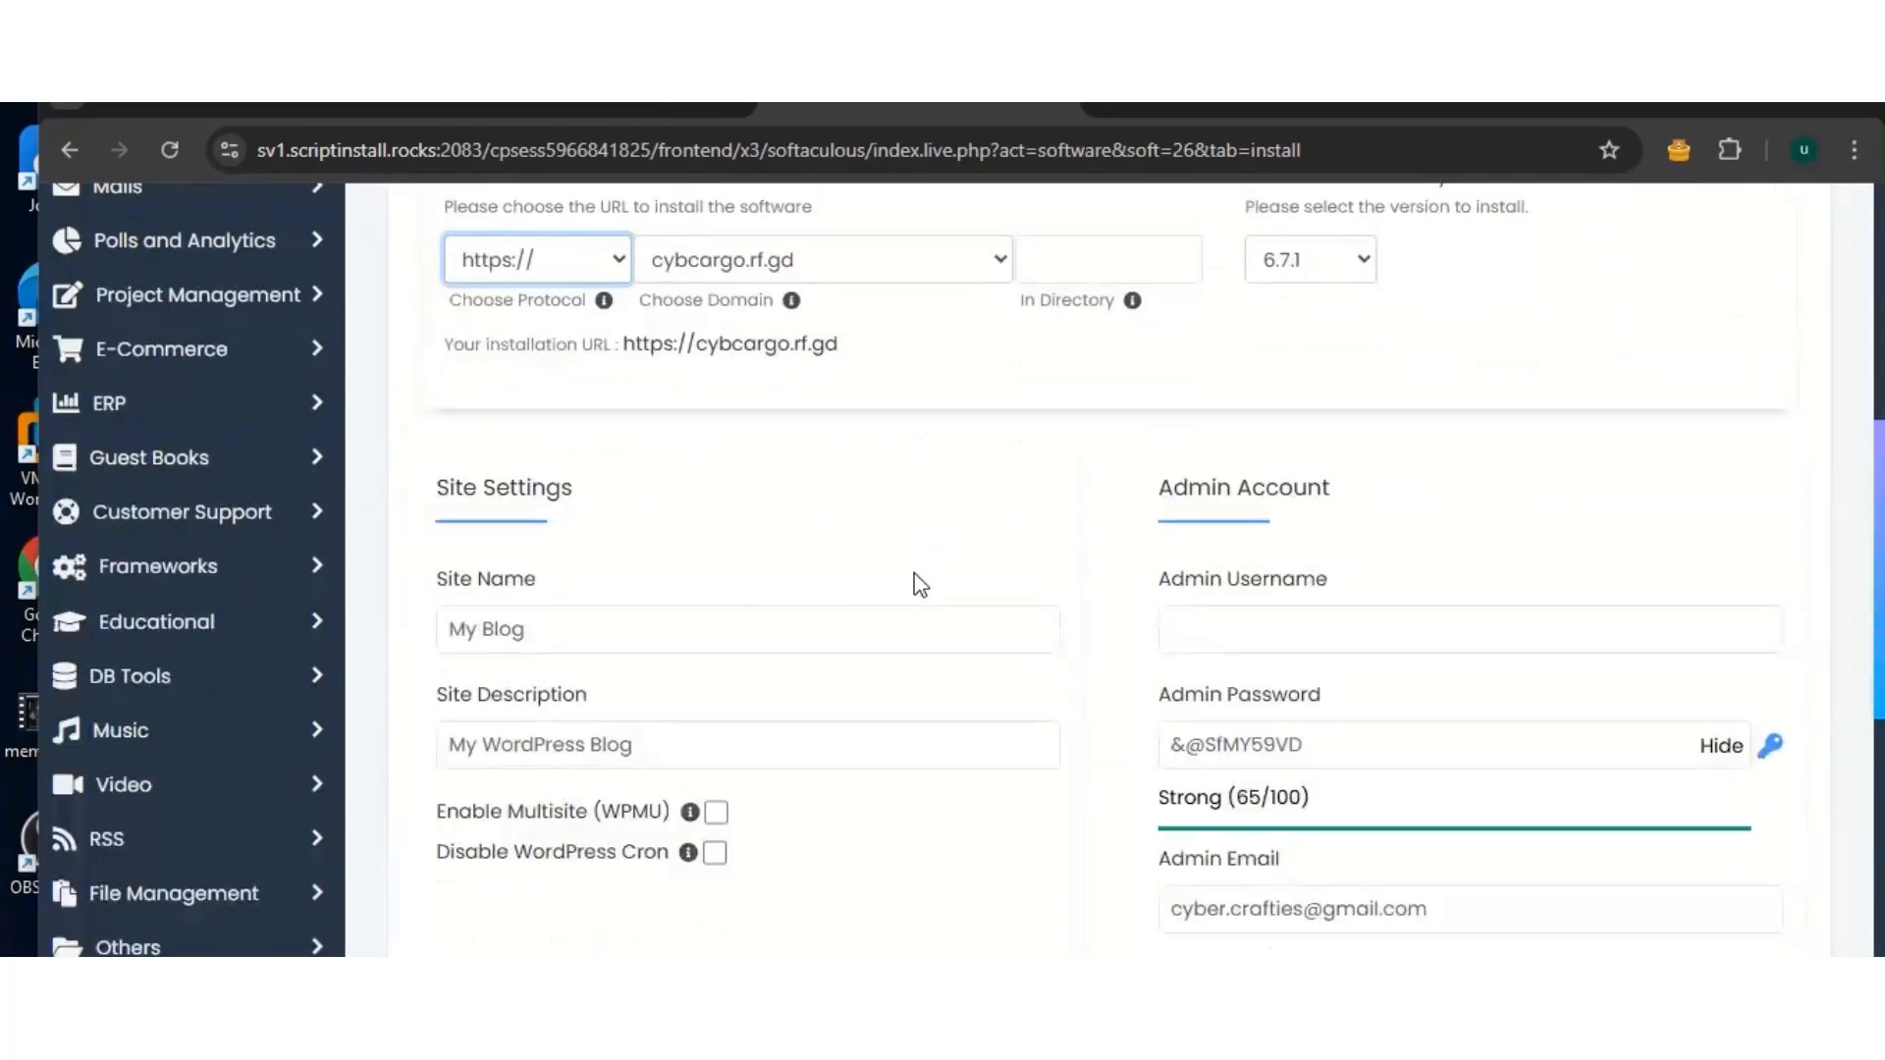
left_click(553, 494)
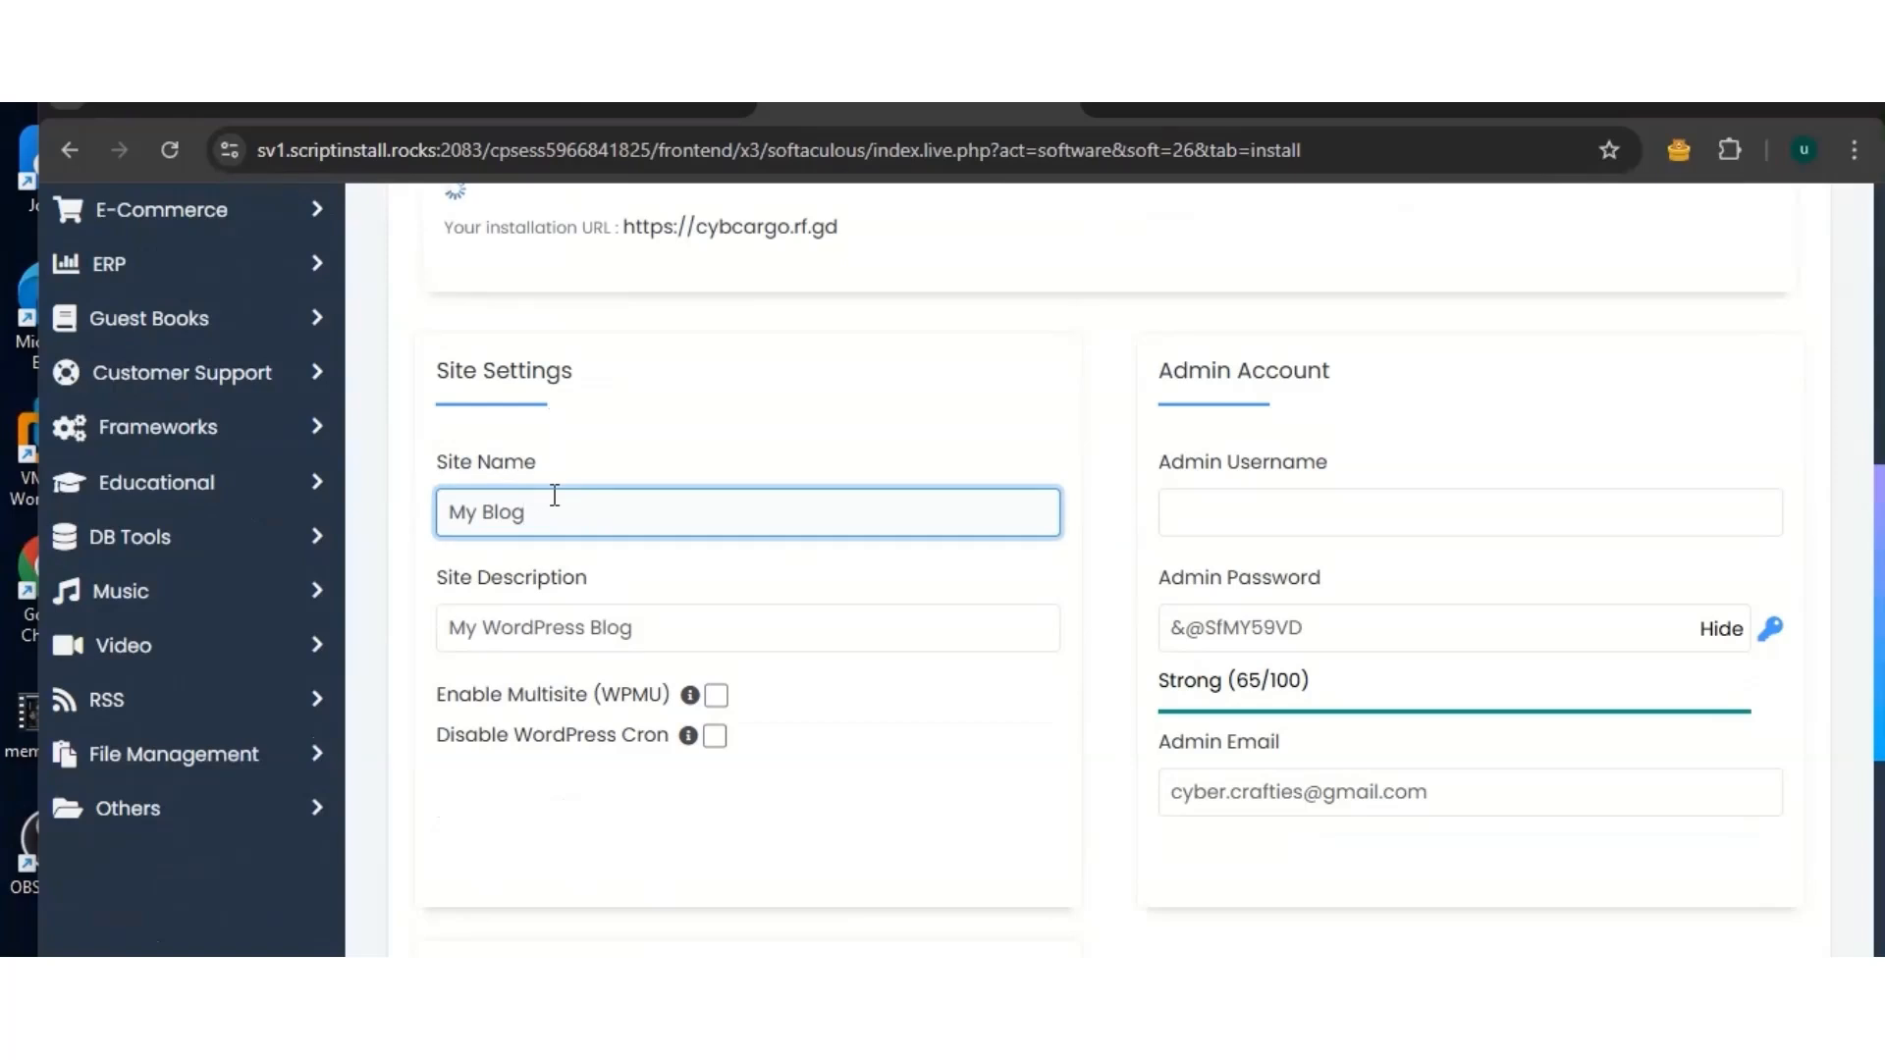
key("BackSpace")
key("BackSpace")
key("BackSpace")
key("BackSpace")
key("BackSpace")
key("BackSpace")
key("BackSpace")
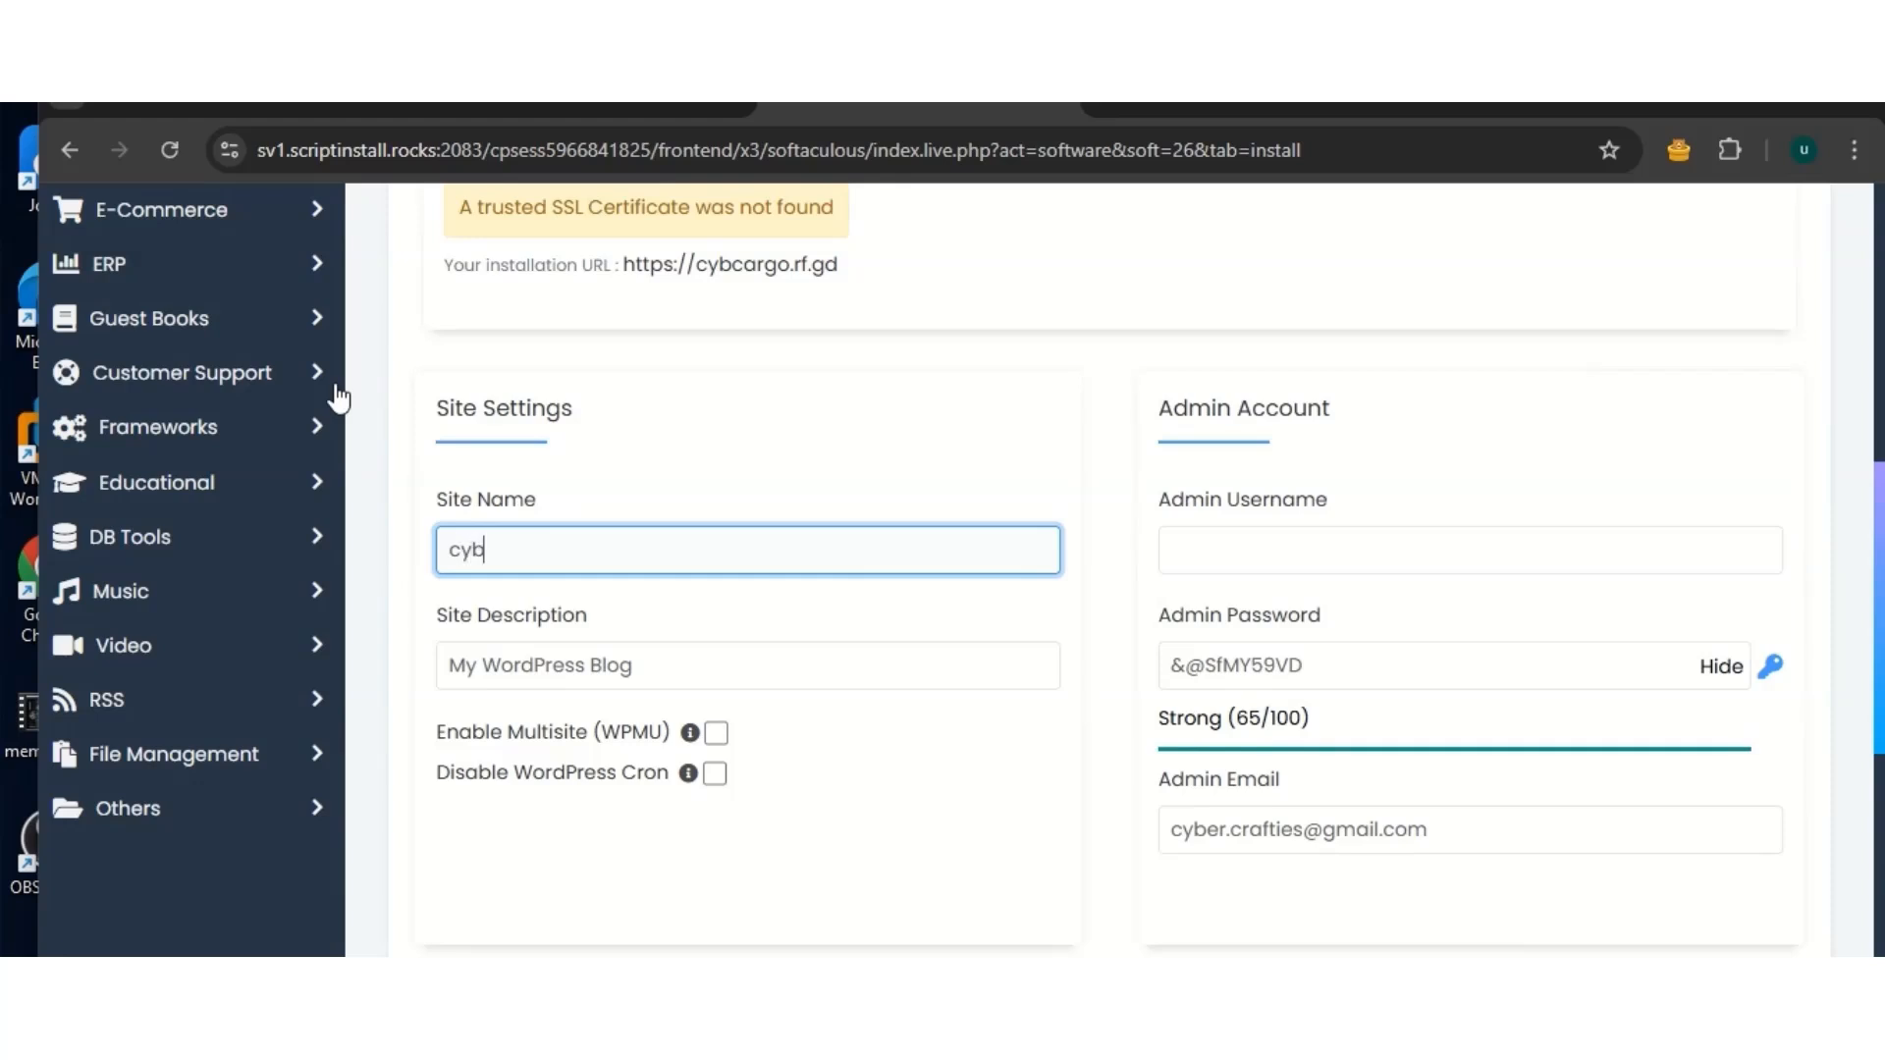
type("cyb cargo")
- Replace the site description in the WordPress site settings with "we deliver world wide"
scroll(815, 476, "down", 1)
left_click(687, 520)
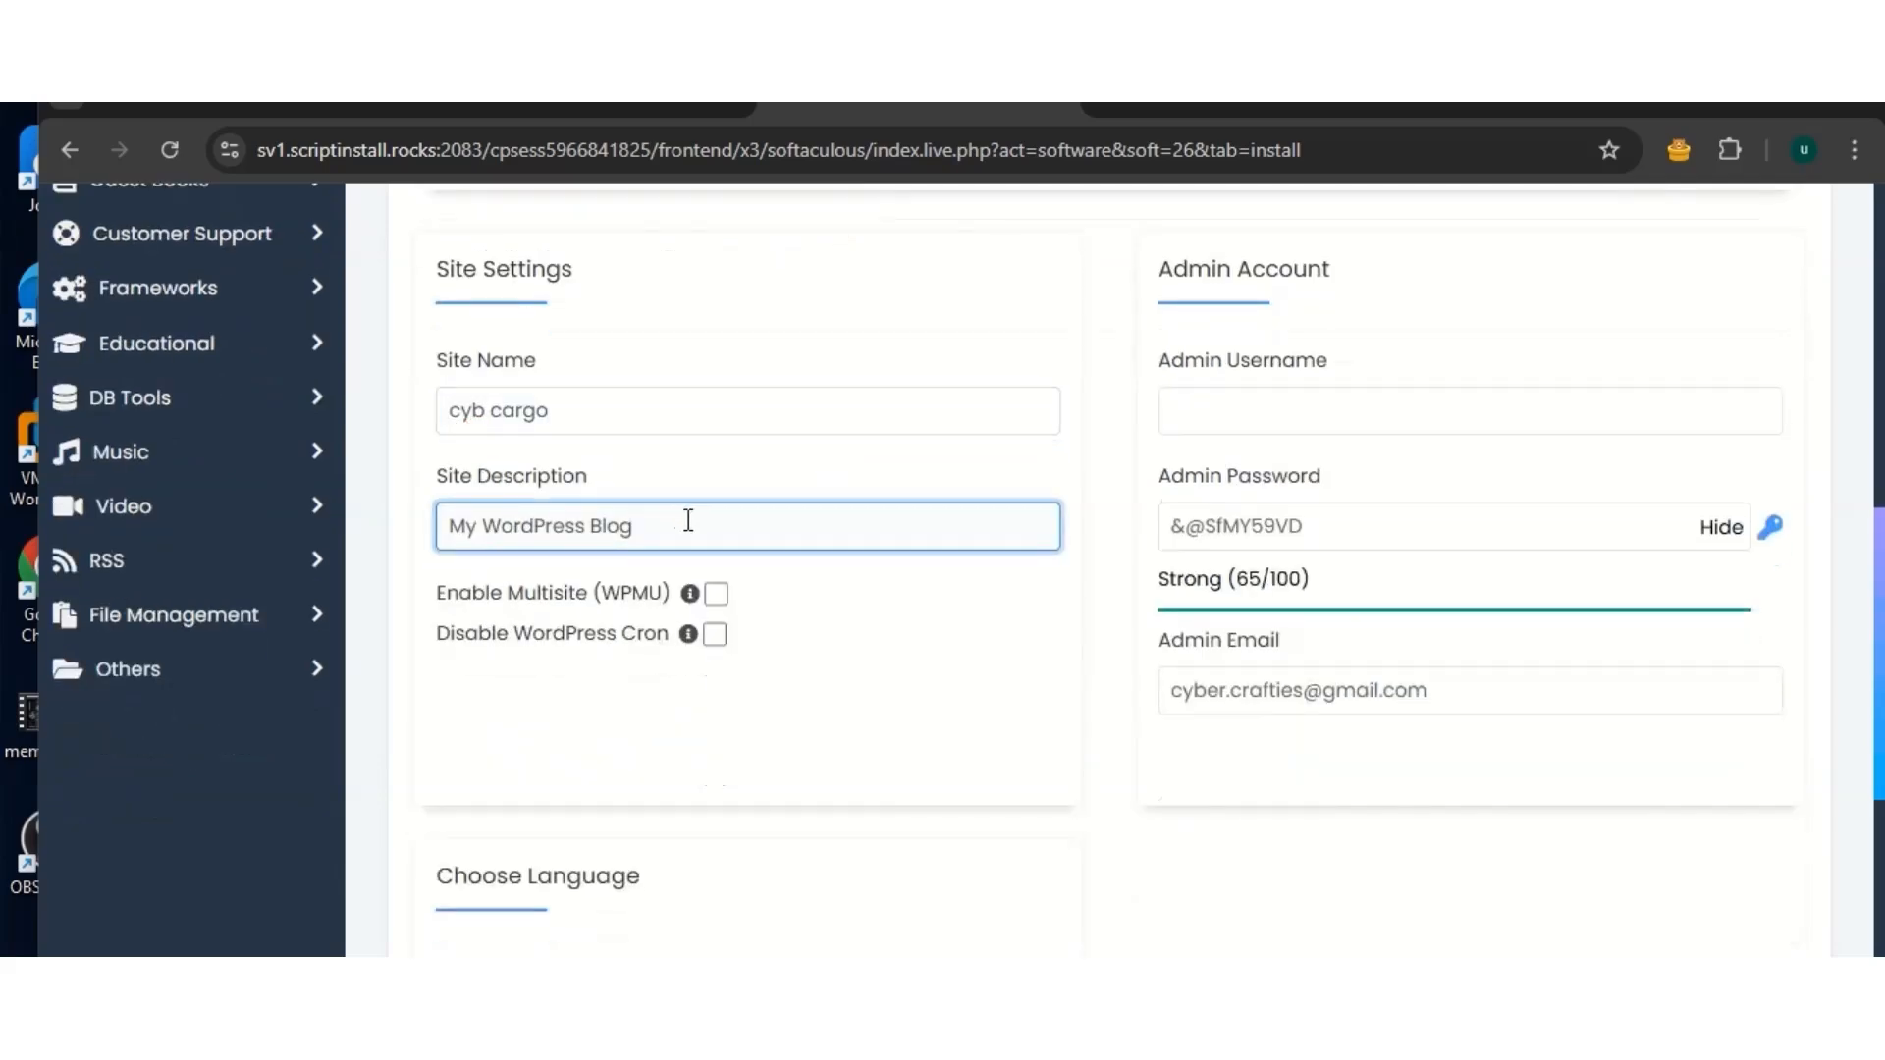
key("BackSpace")
key("BackSpace")
key("BackSpace")
key("BackSpace")
key("BackSpace")
key("BackSpace")
key("BackSpace")
key("BackSpace")
key("BackSpace")
key("BackSpace")
key("BackSpace")
key("BackSpace")
key("BackSpace")
key("BackSpace")
key("BackSpace")
key("BackSpace")
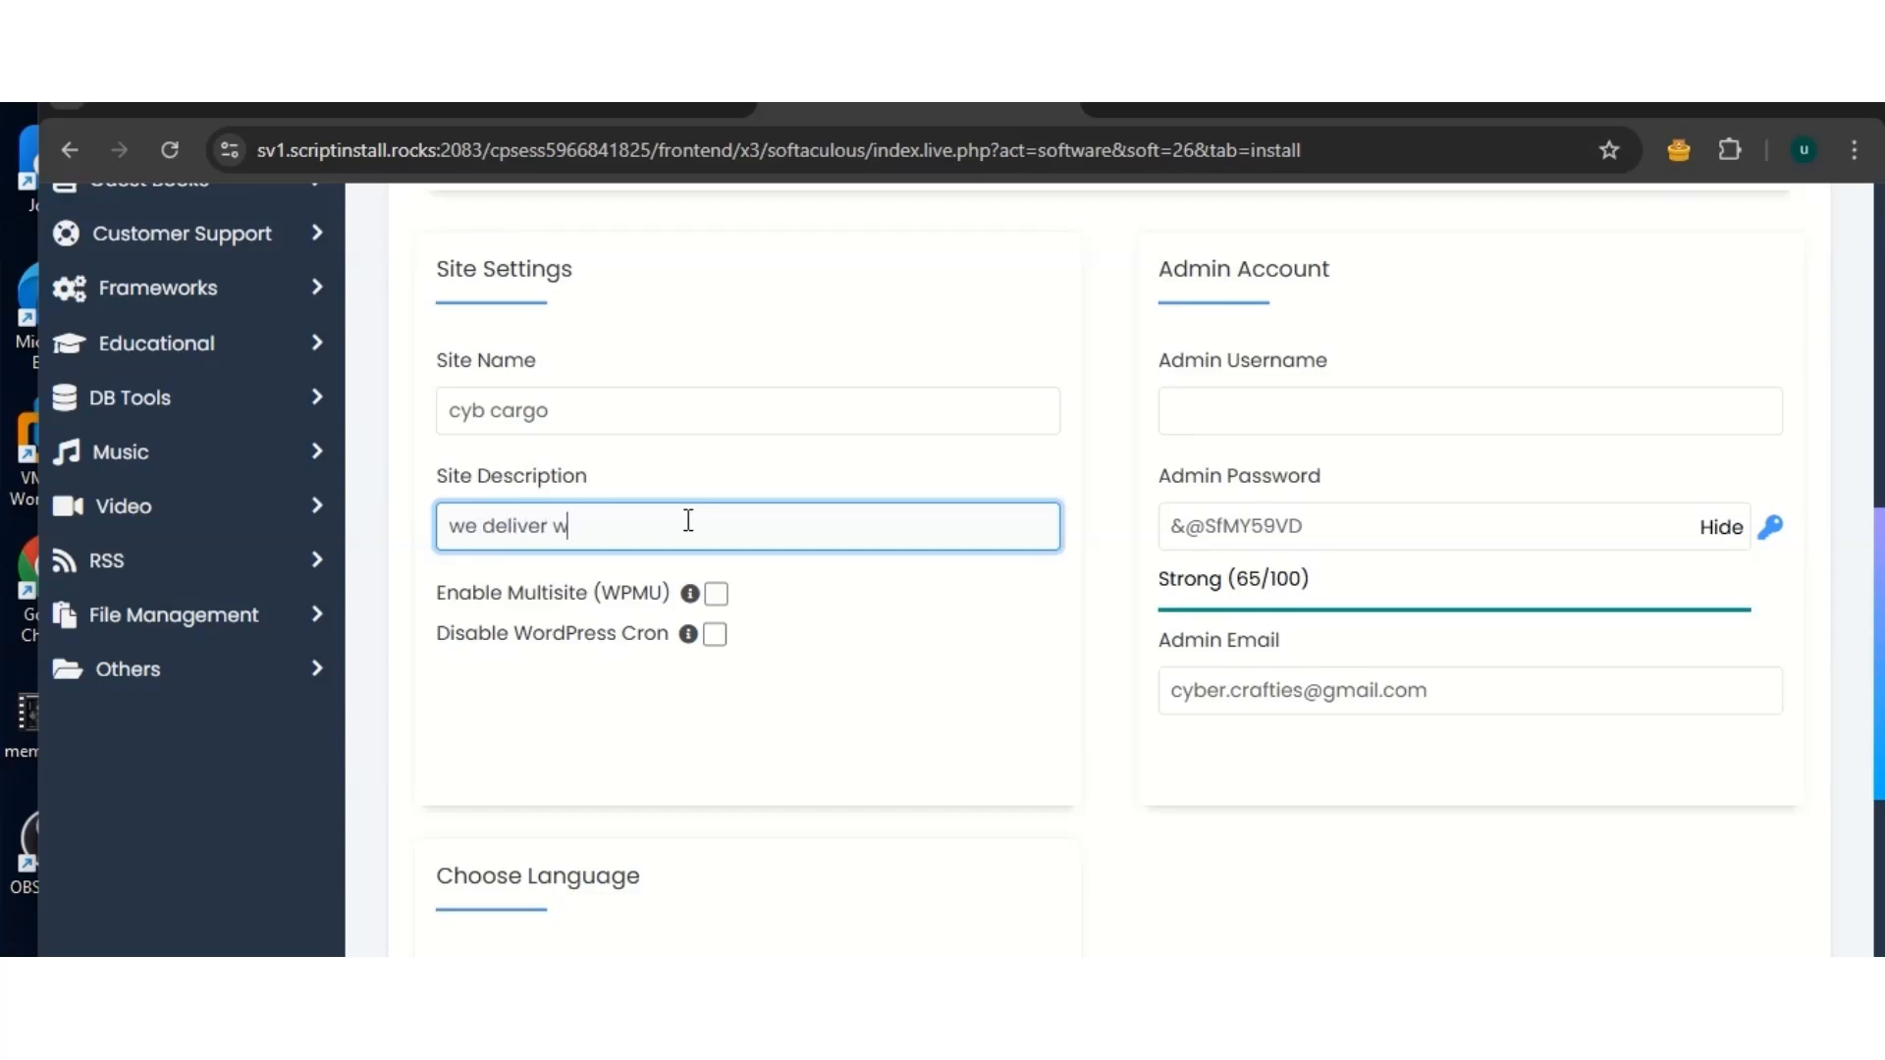
type("we deliver word")
type("d wide")
- Copy the generated admin password and set the admin username to "admin" for the WordPress installation
left_click(1355, 514)
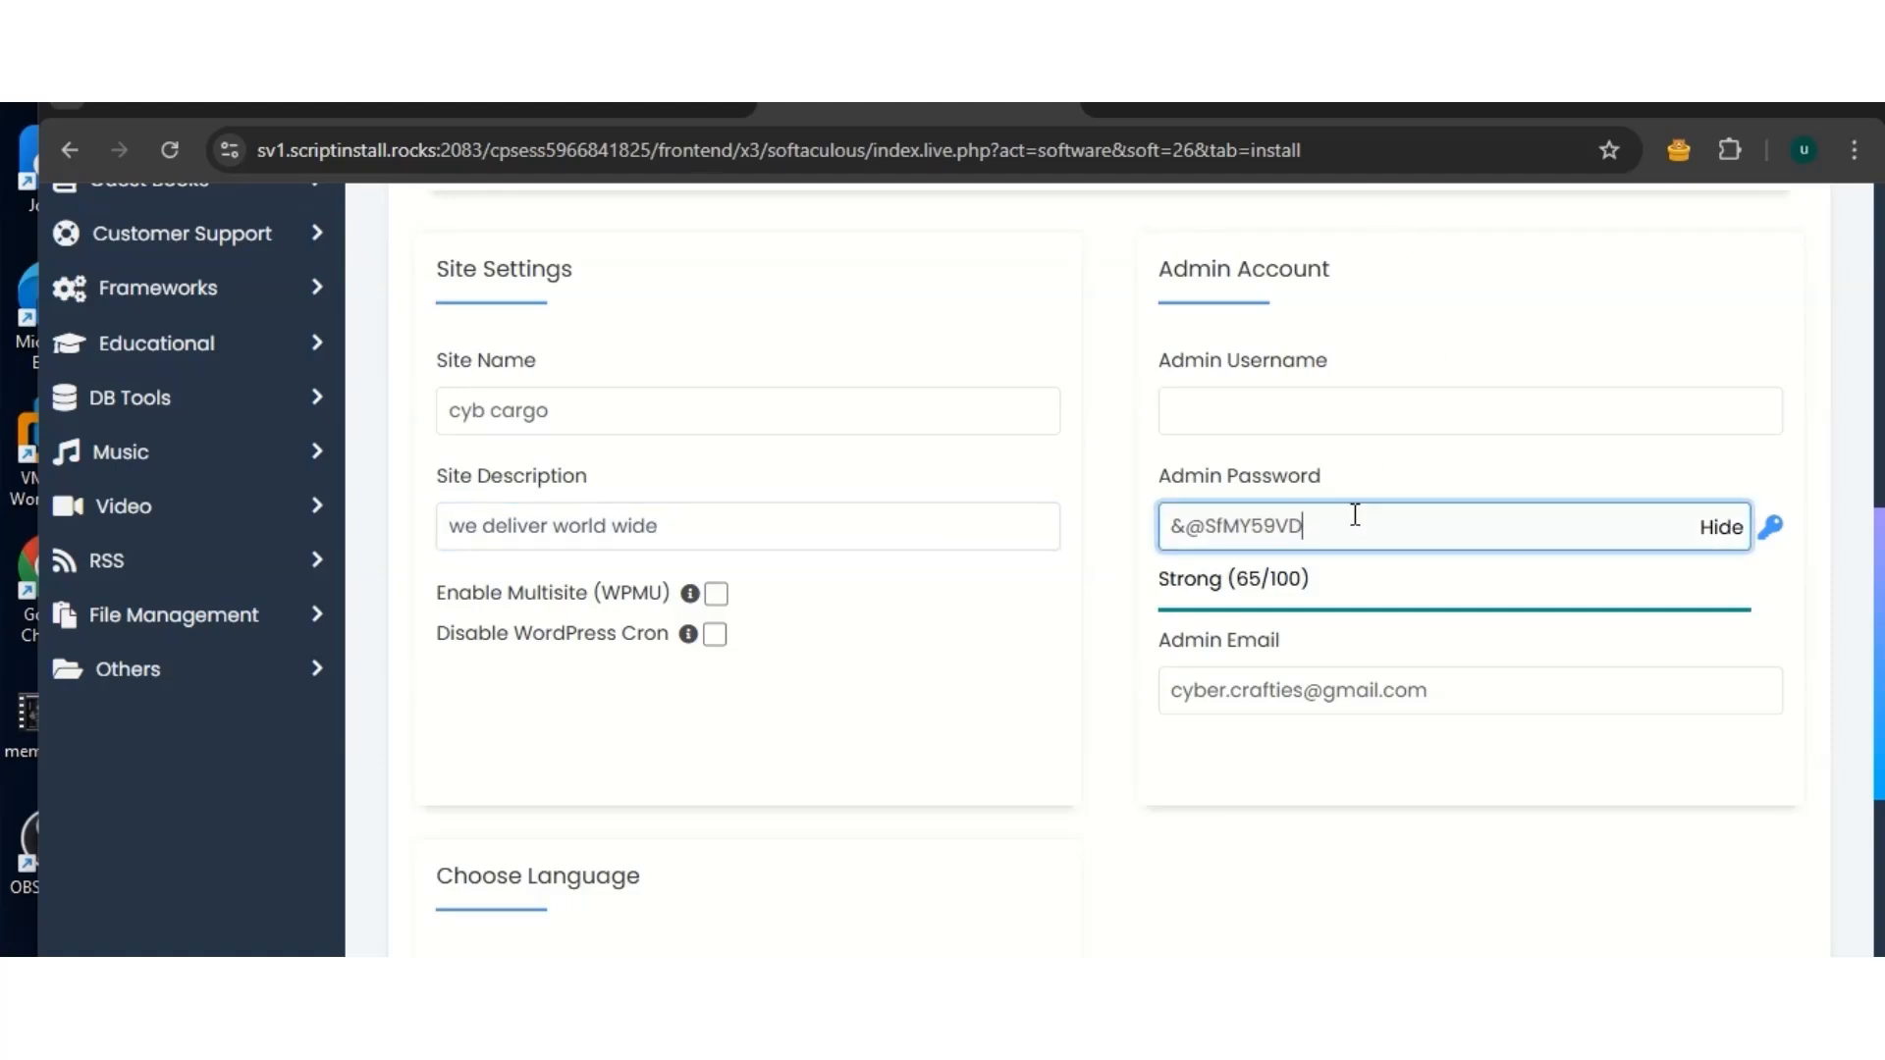
left_click_drag(1347, 518, 1169, 538)
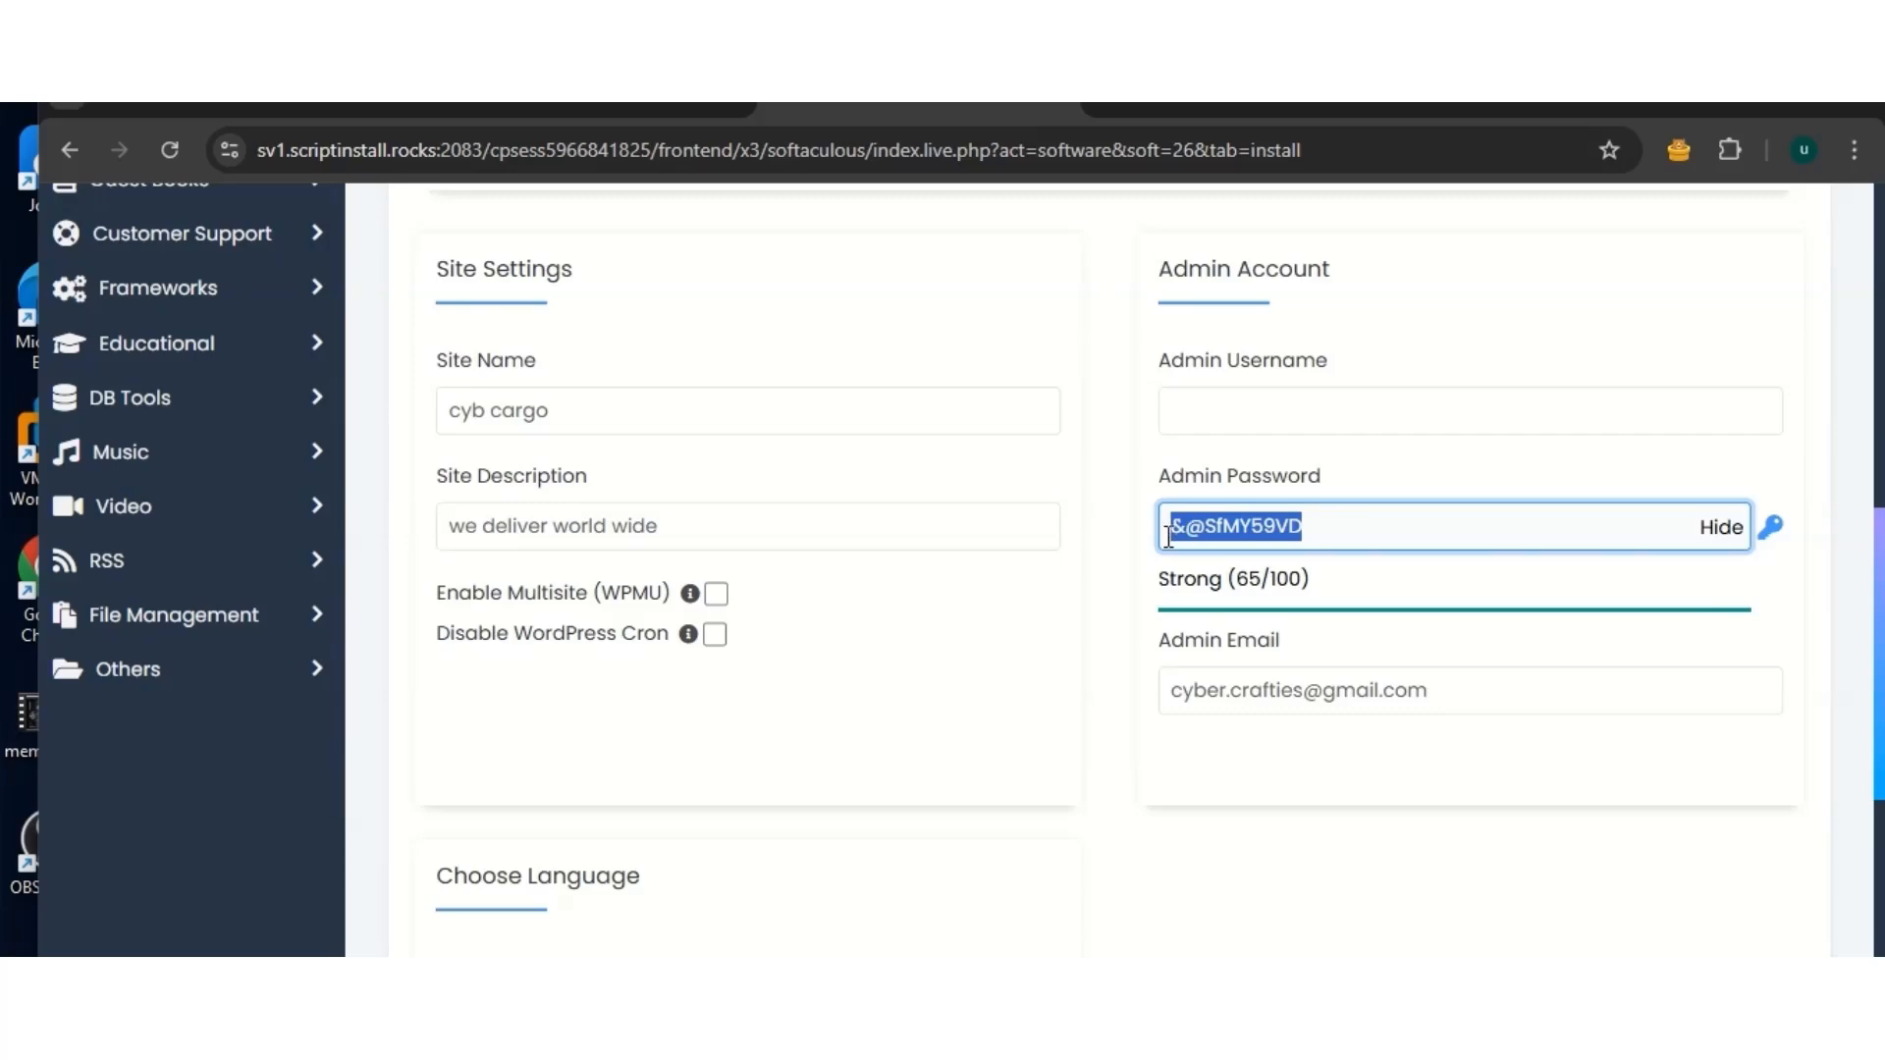
right_click(1227, 542)
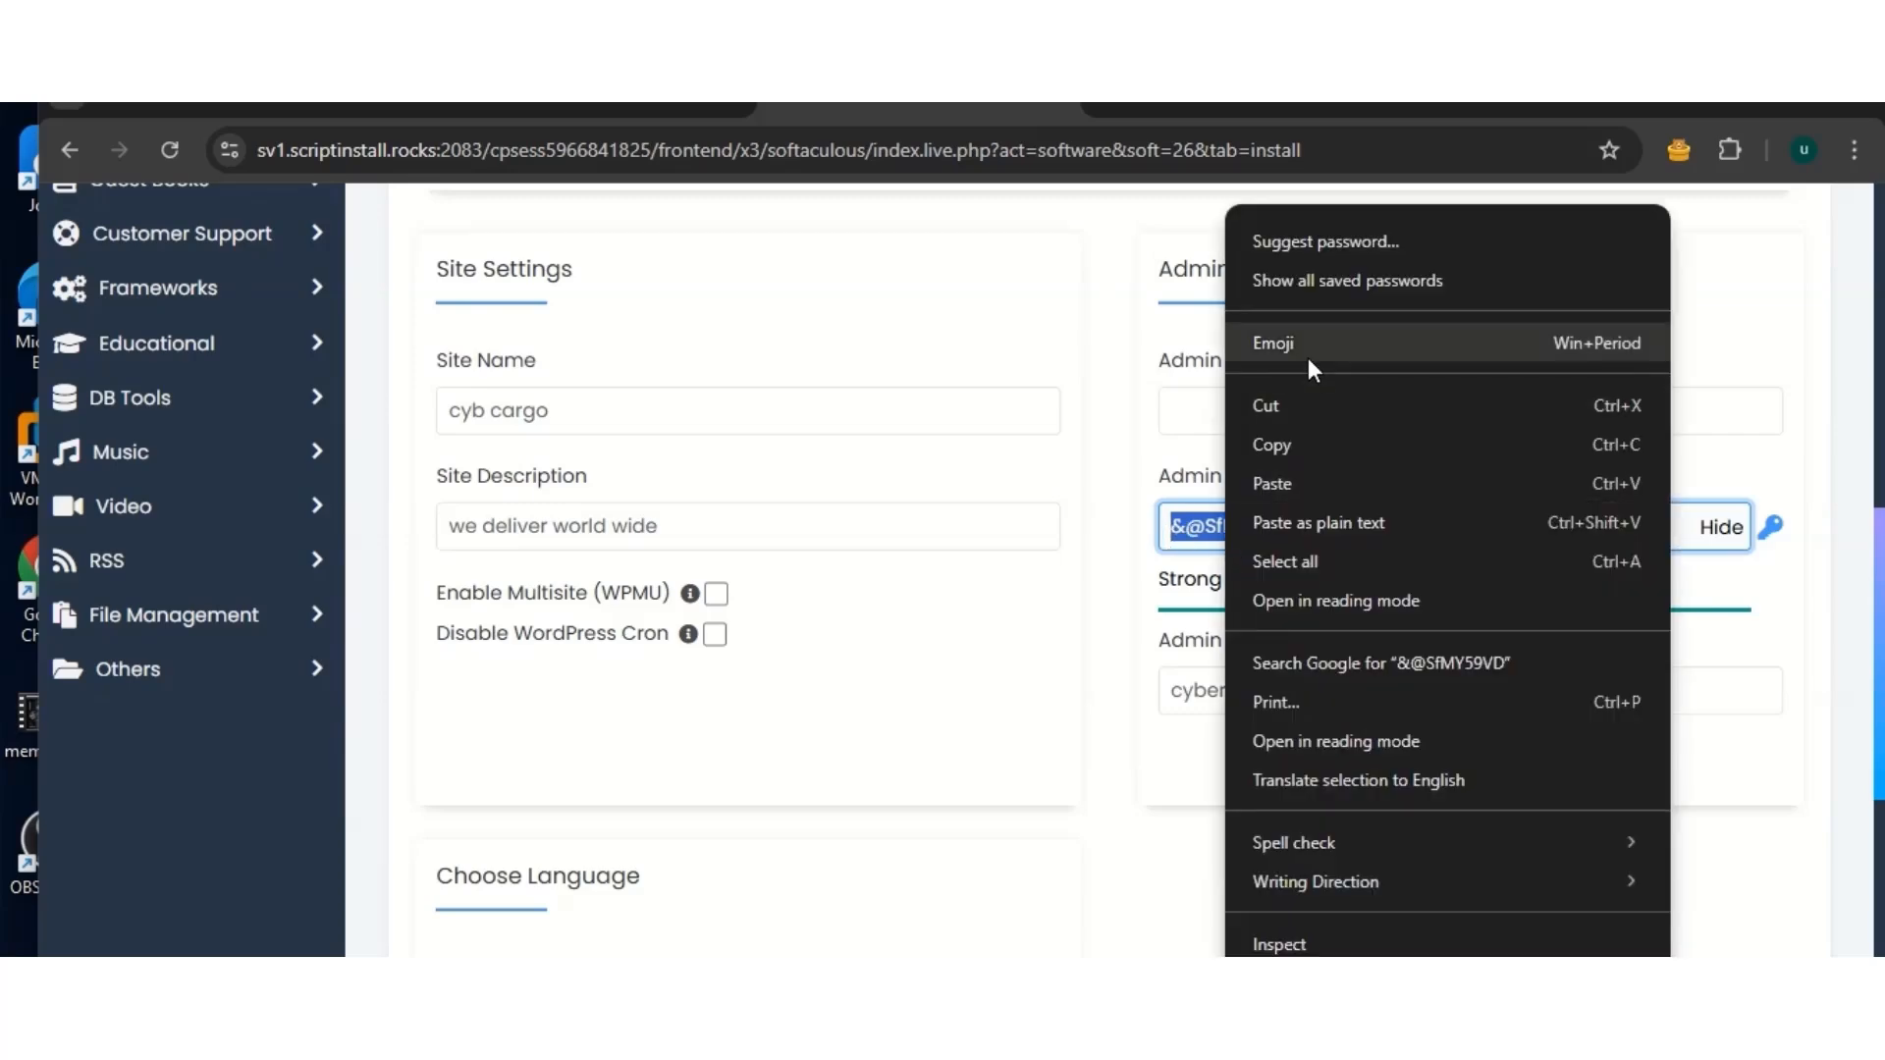
left_click(1305, 442)
left_click(1048, 422)
left_click(1199, 421)
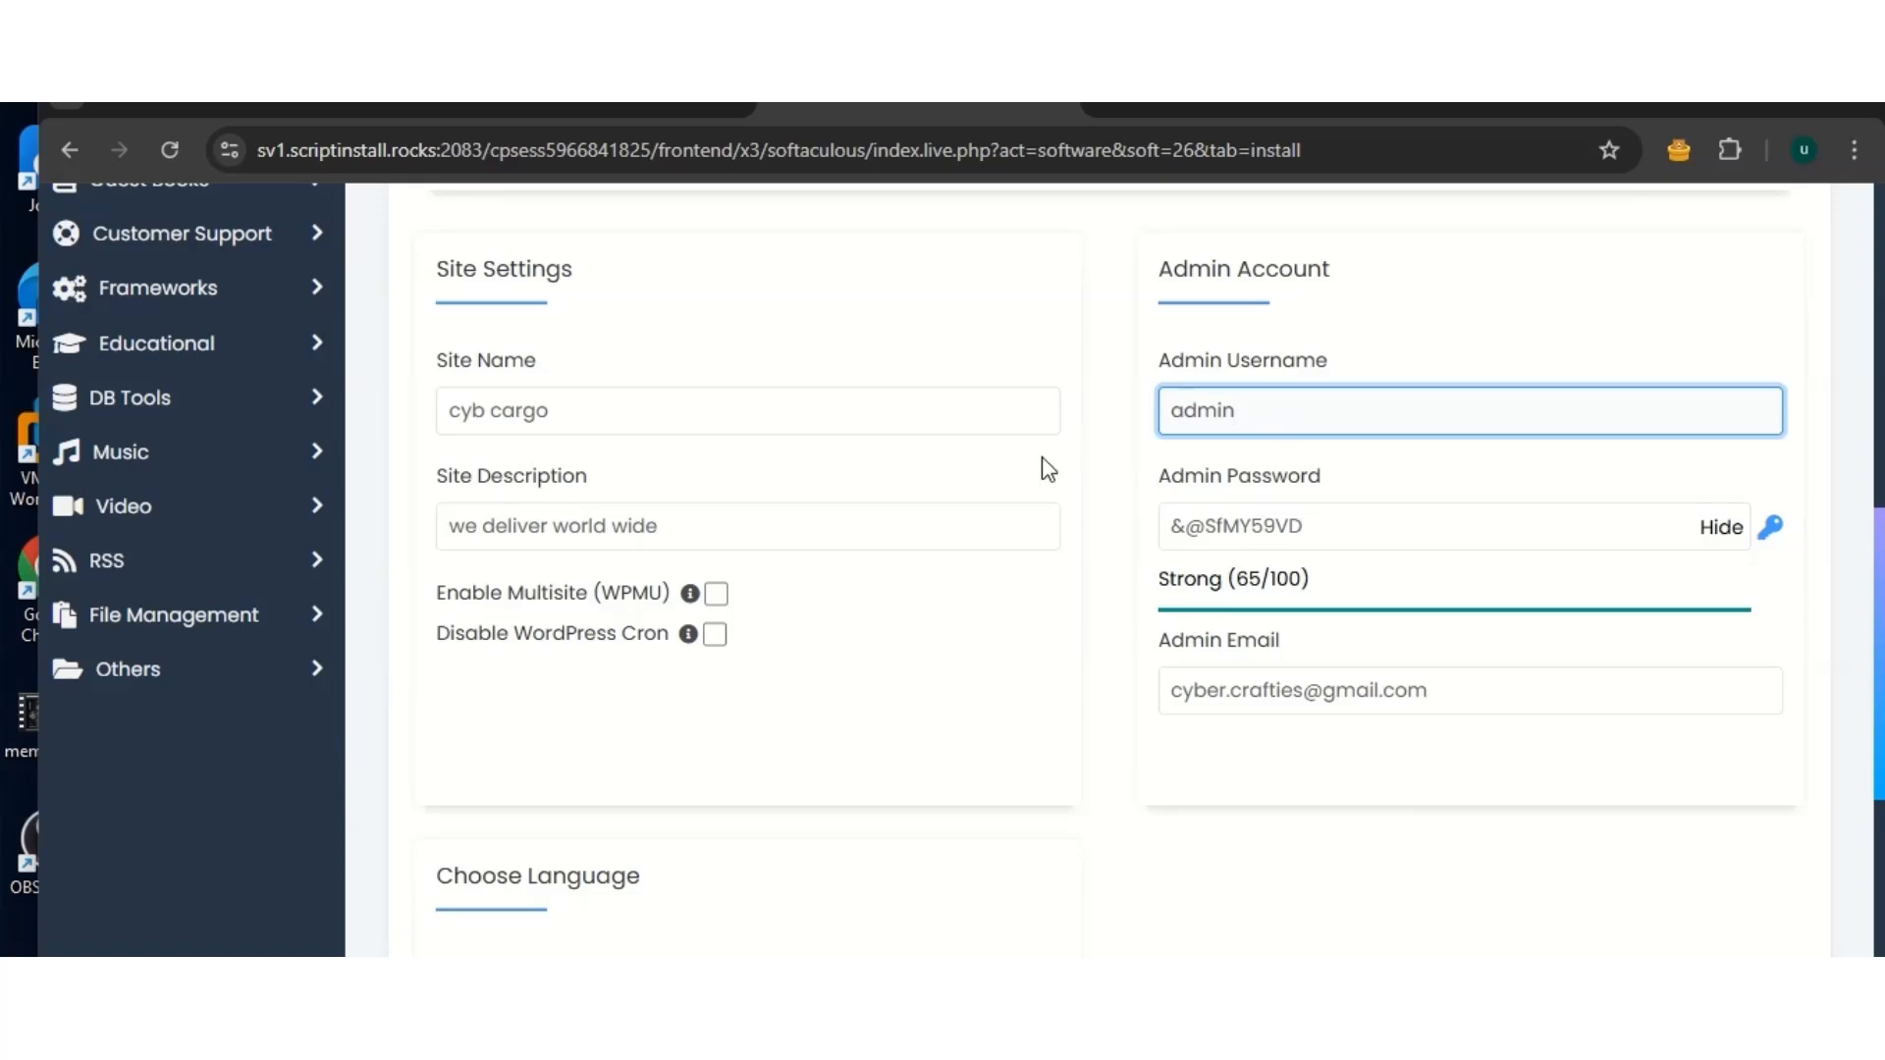
- Run the WordPress installation with the English language and the default advanced and theme options
scroll(1295, 769, "down", 2)
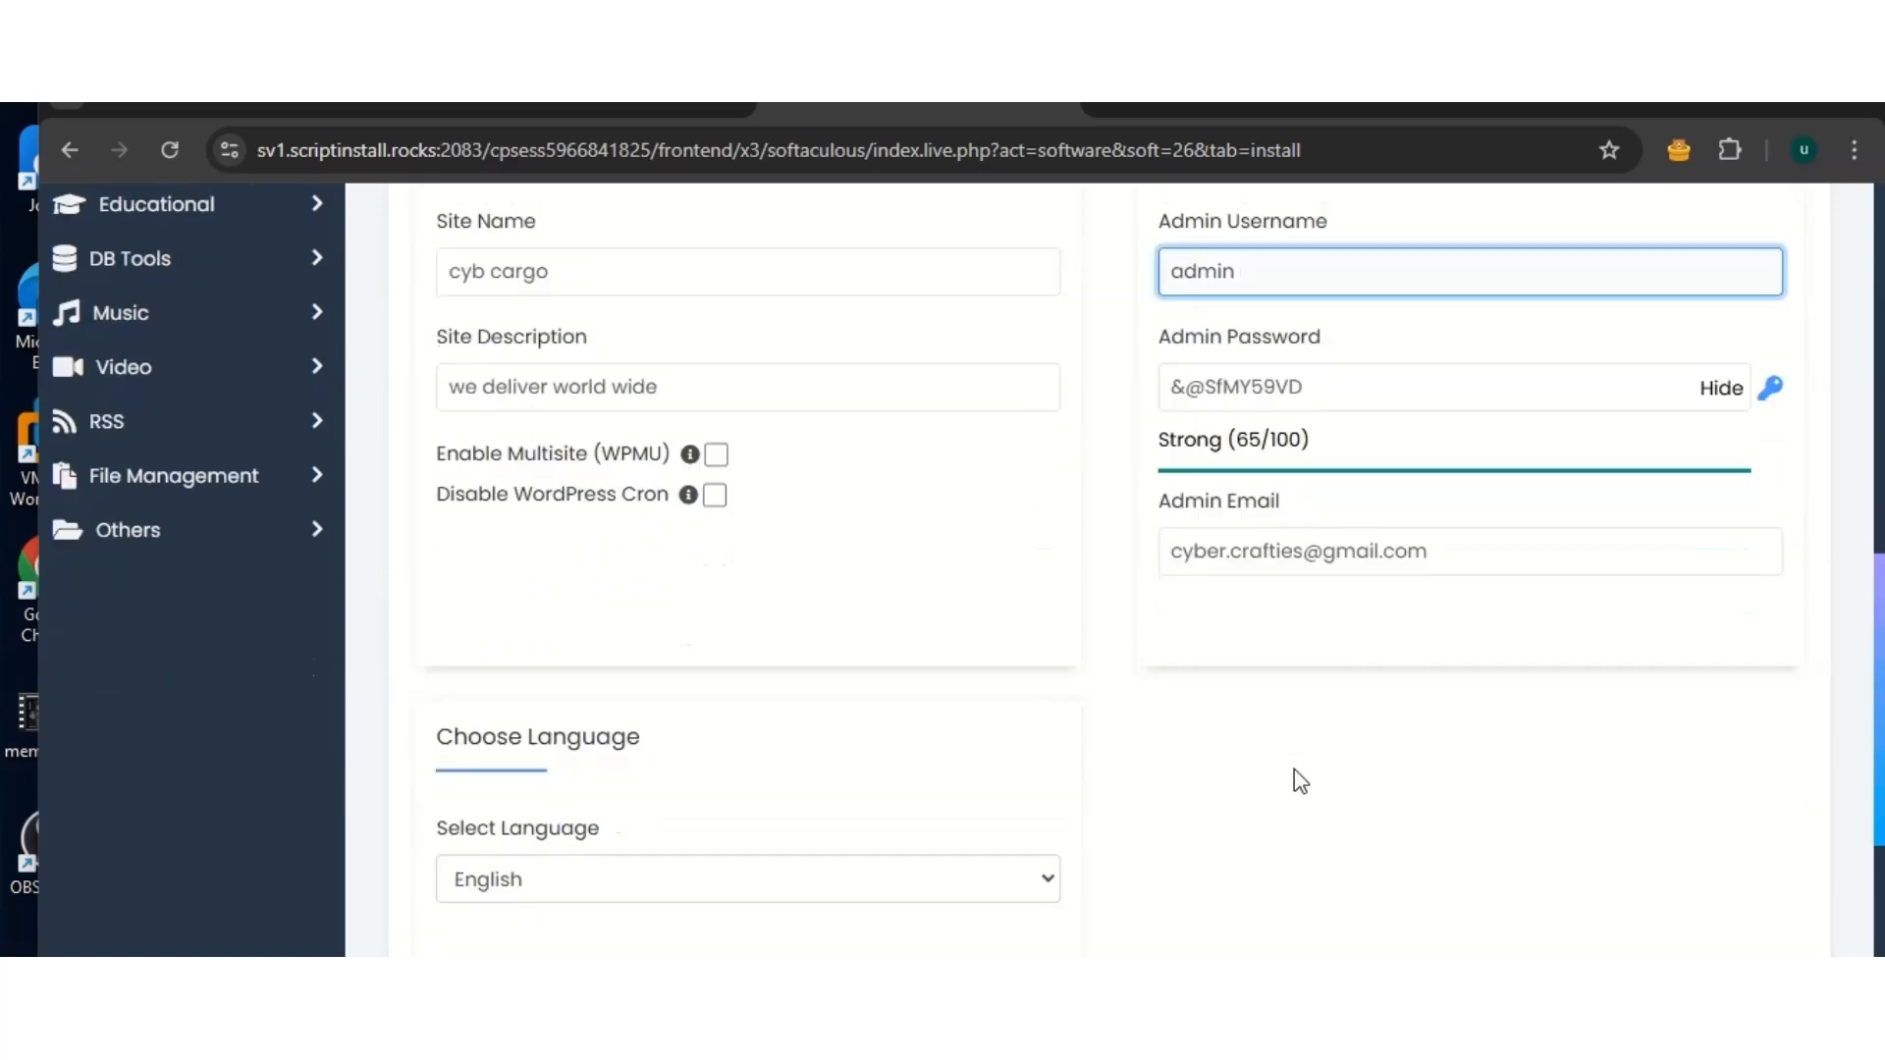
scroll(816, 623, "down", 4)
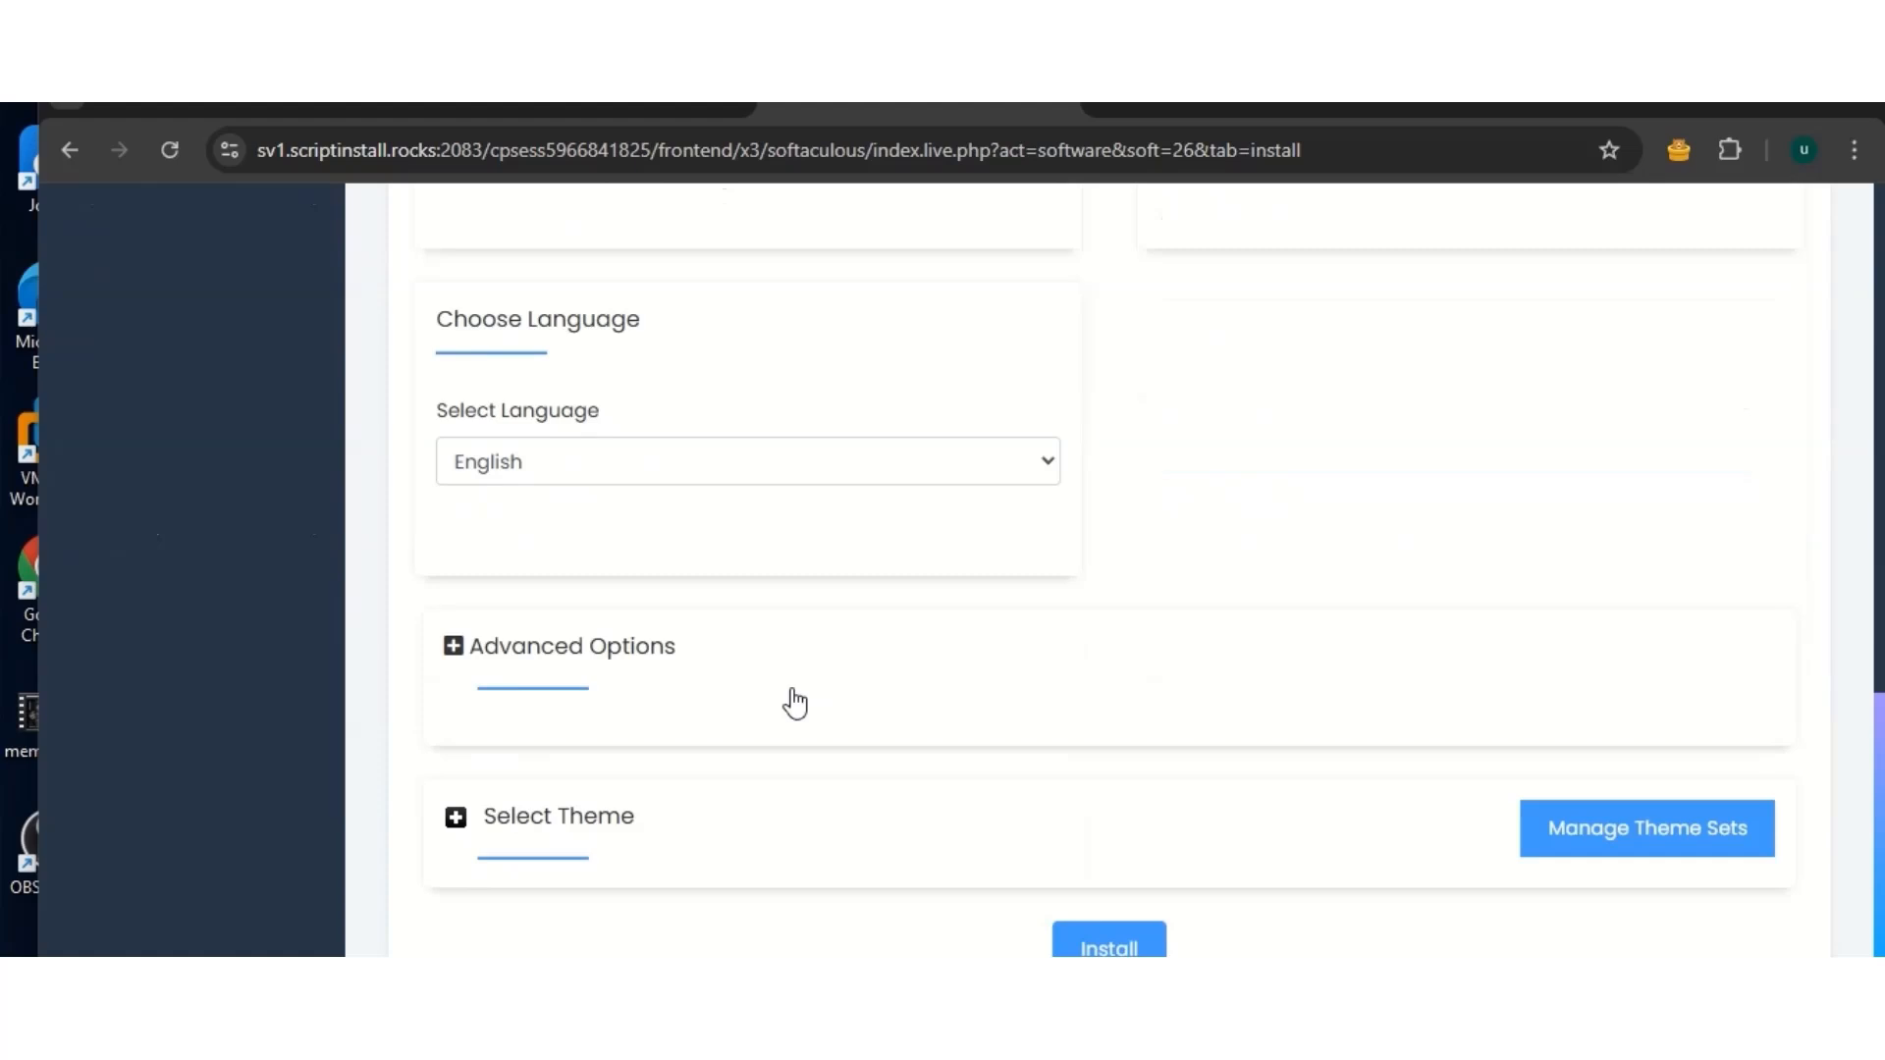
scroll(918, 696, "down", 2)
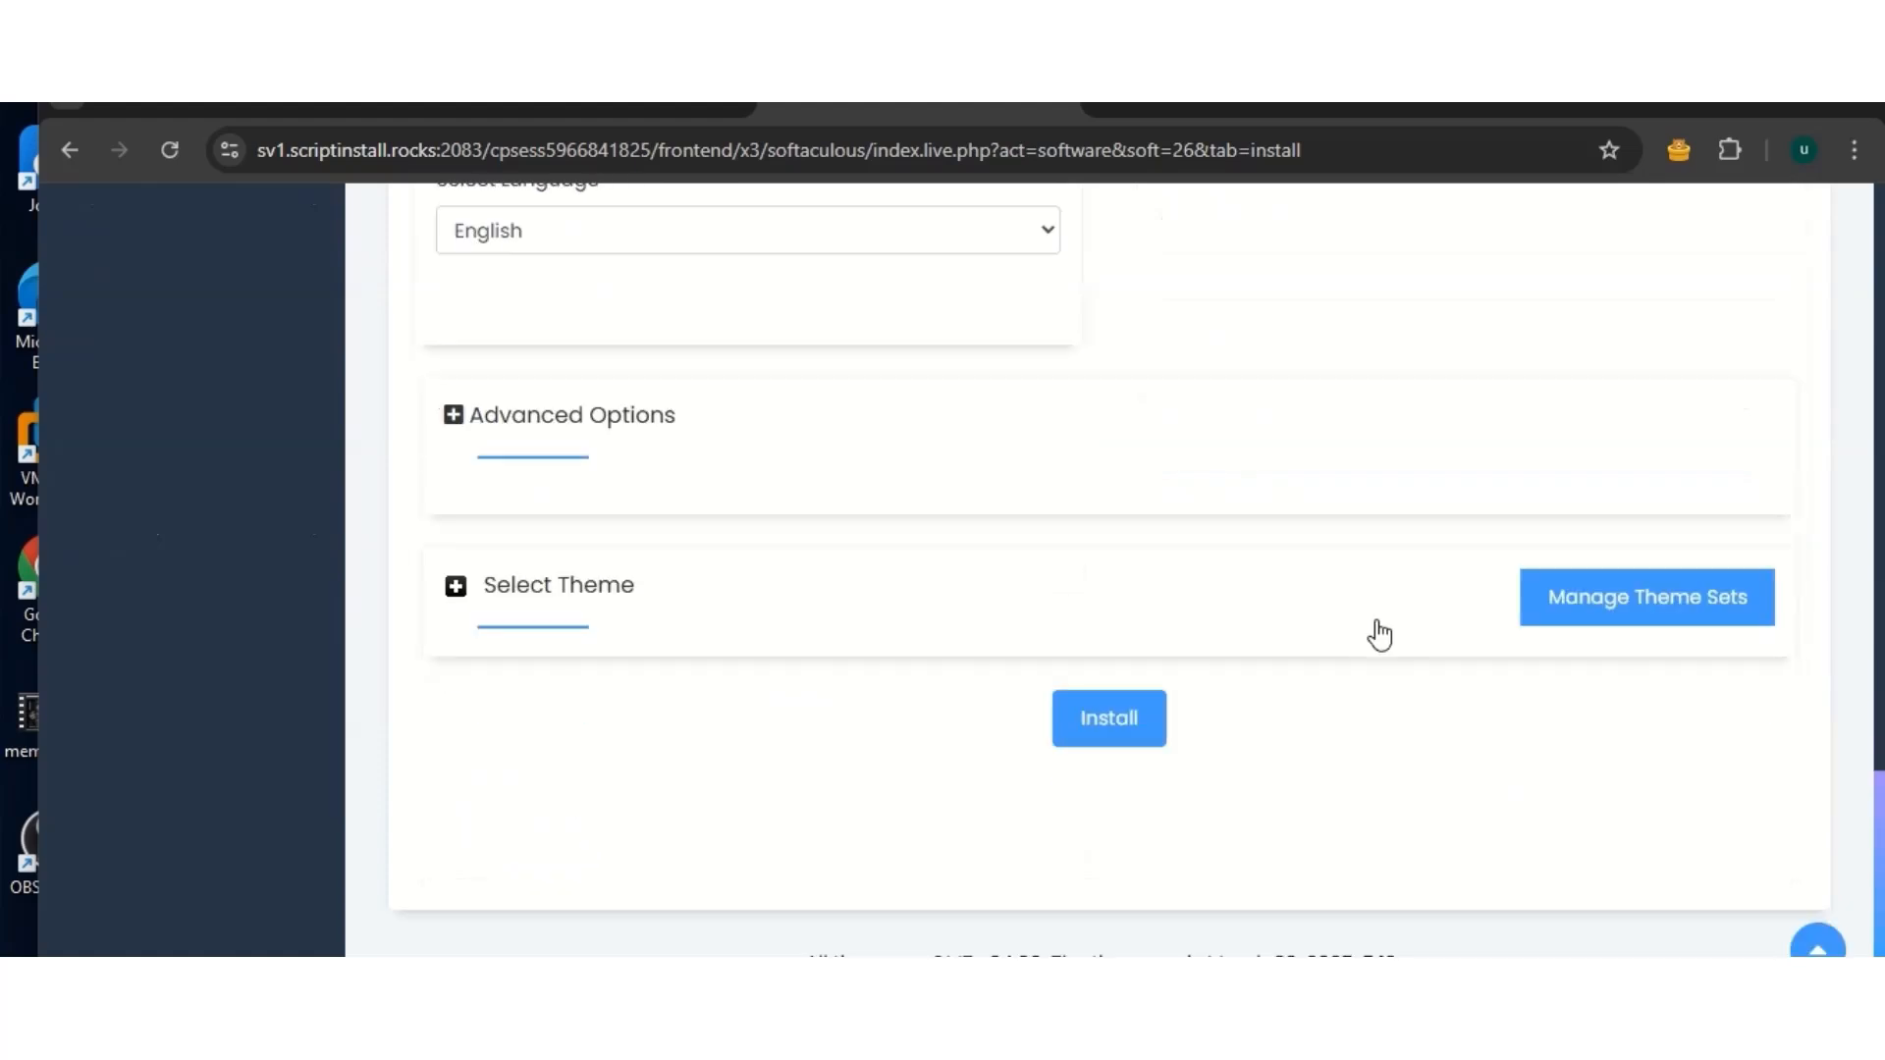
left_click(1113, 724)
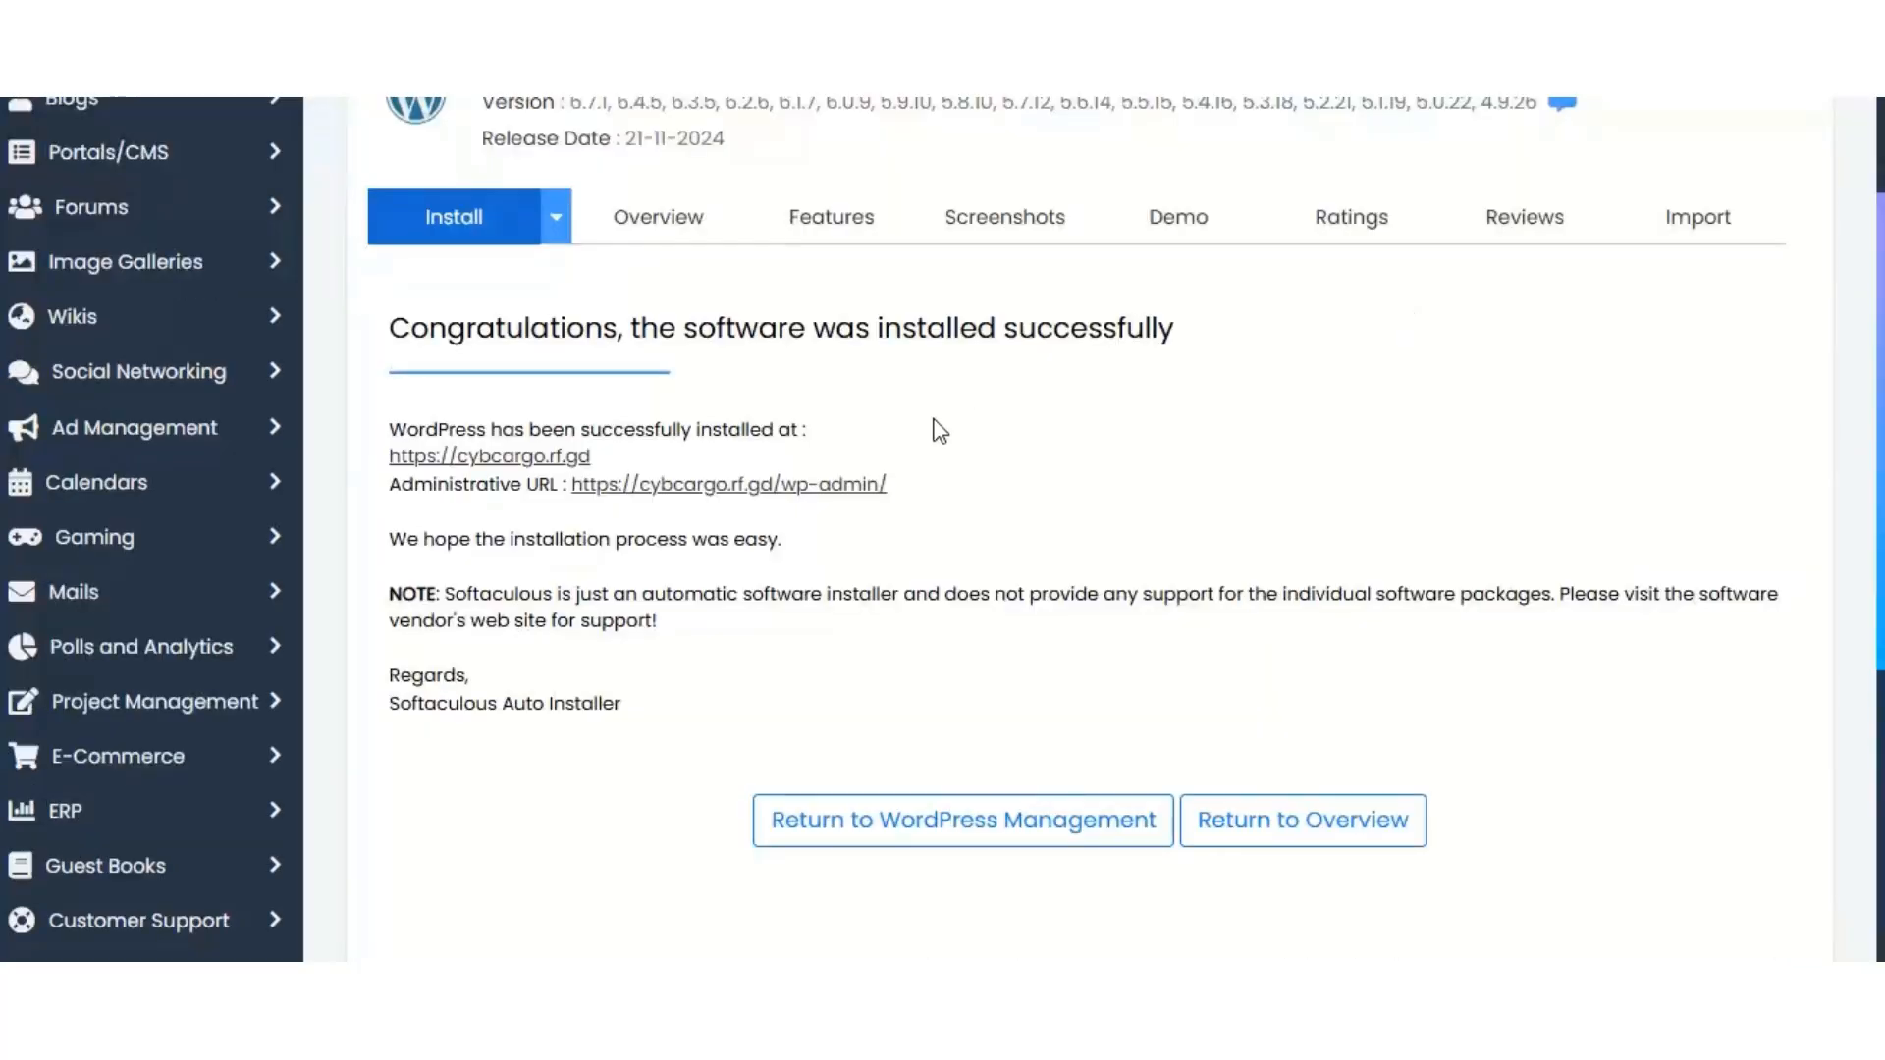
right_click(720, 485)
left_click(788, 509)
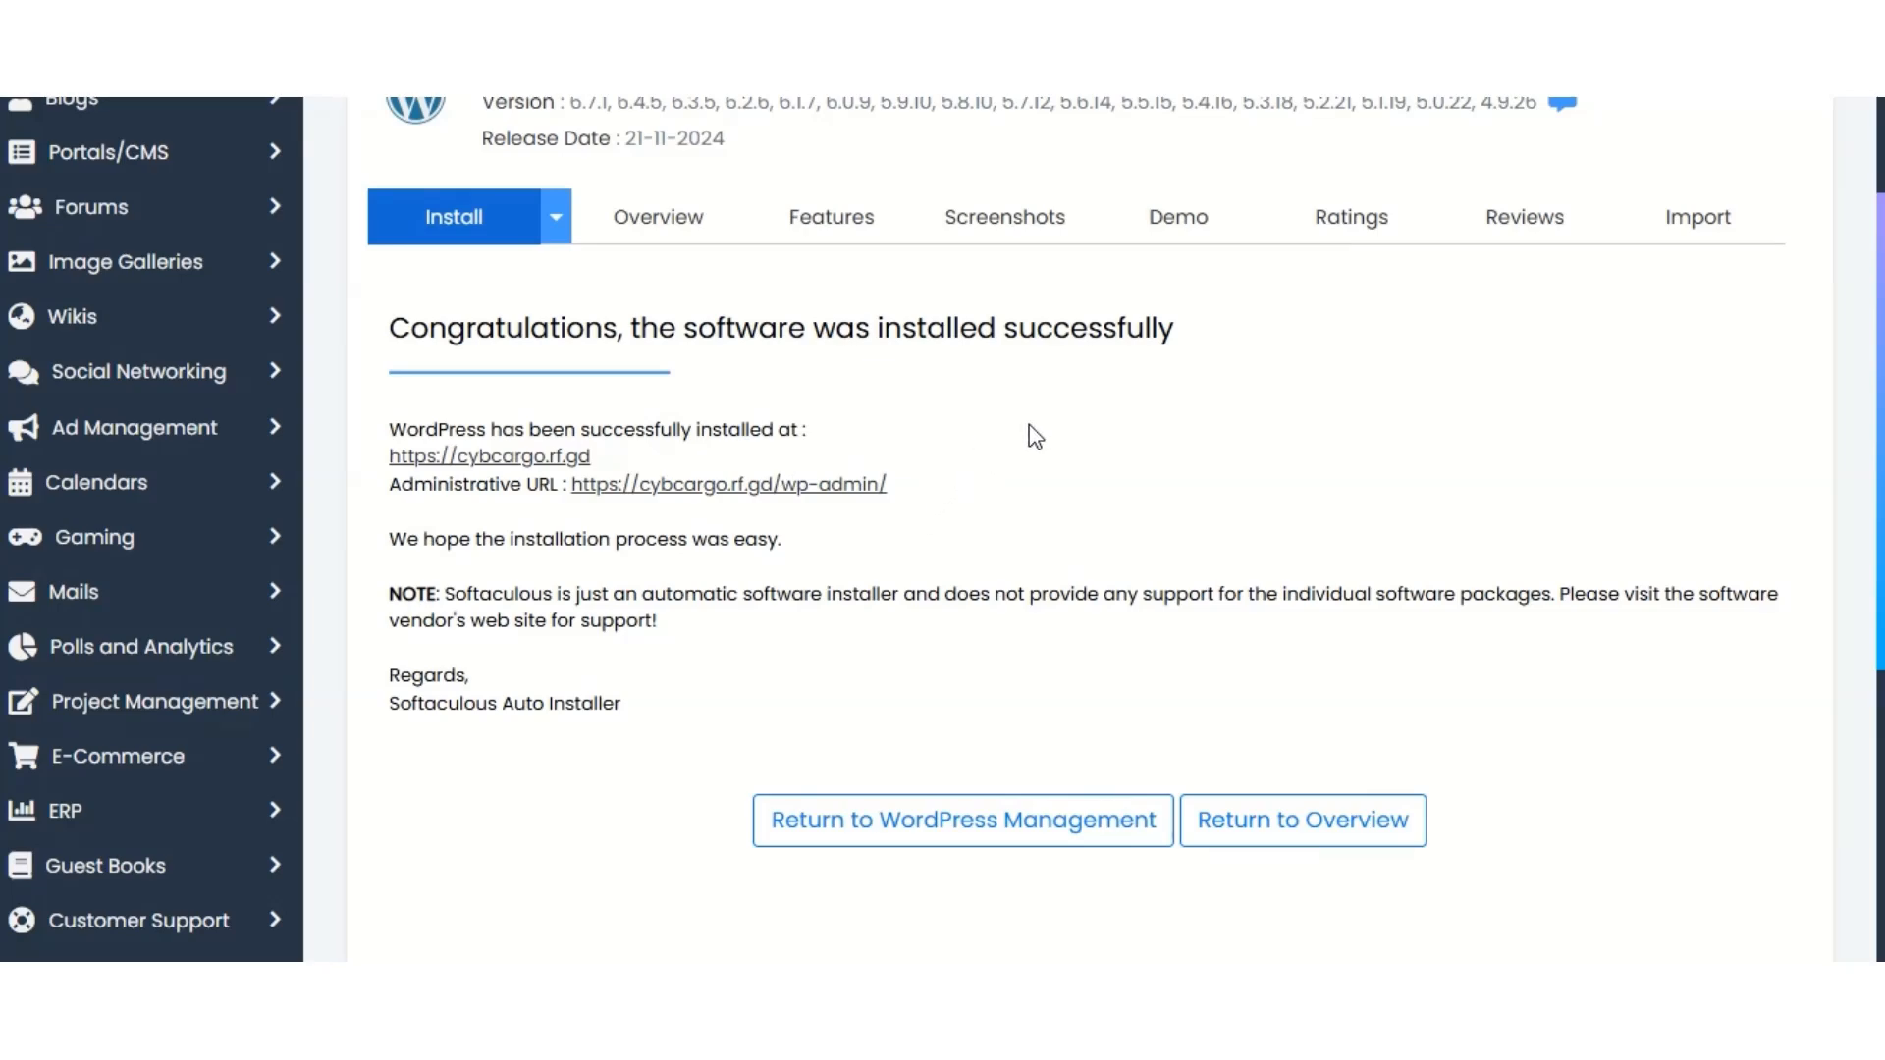
left_click(1276, 49)
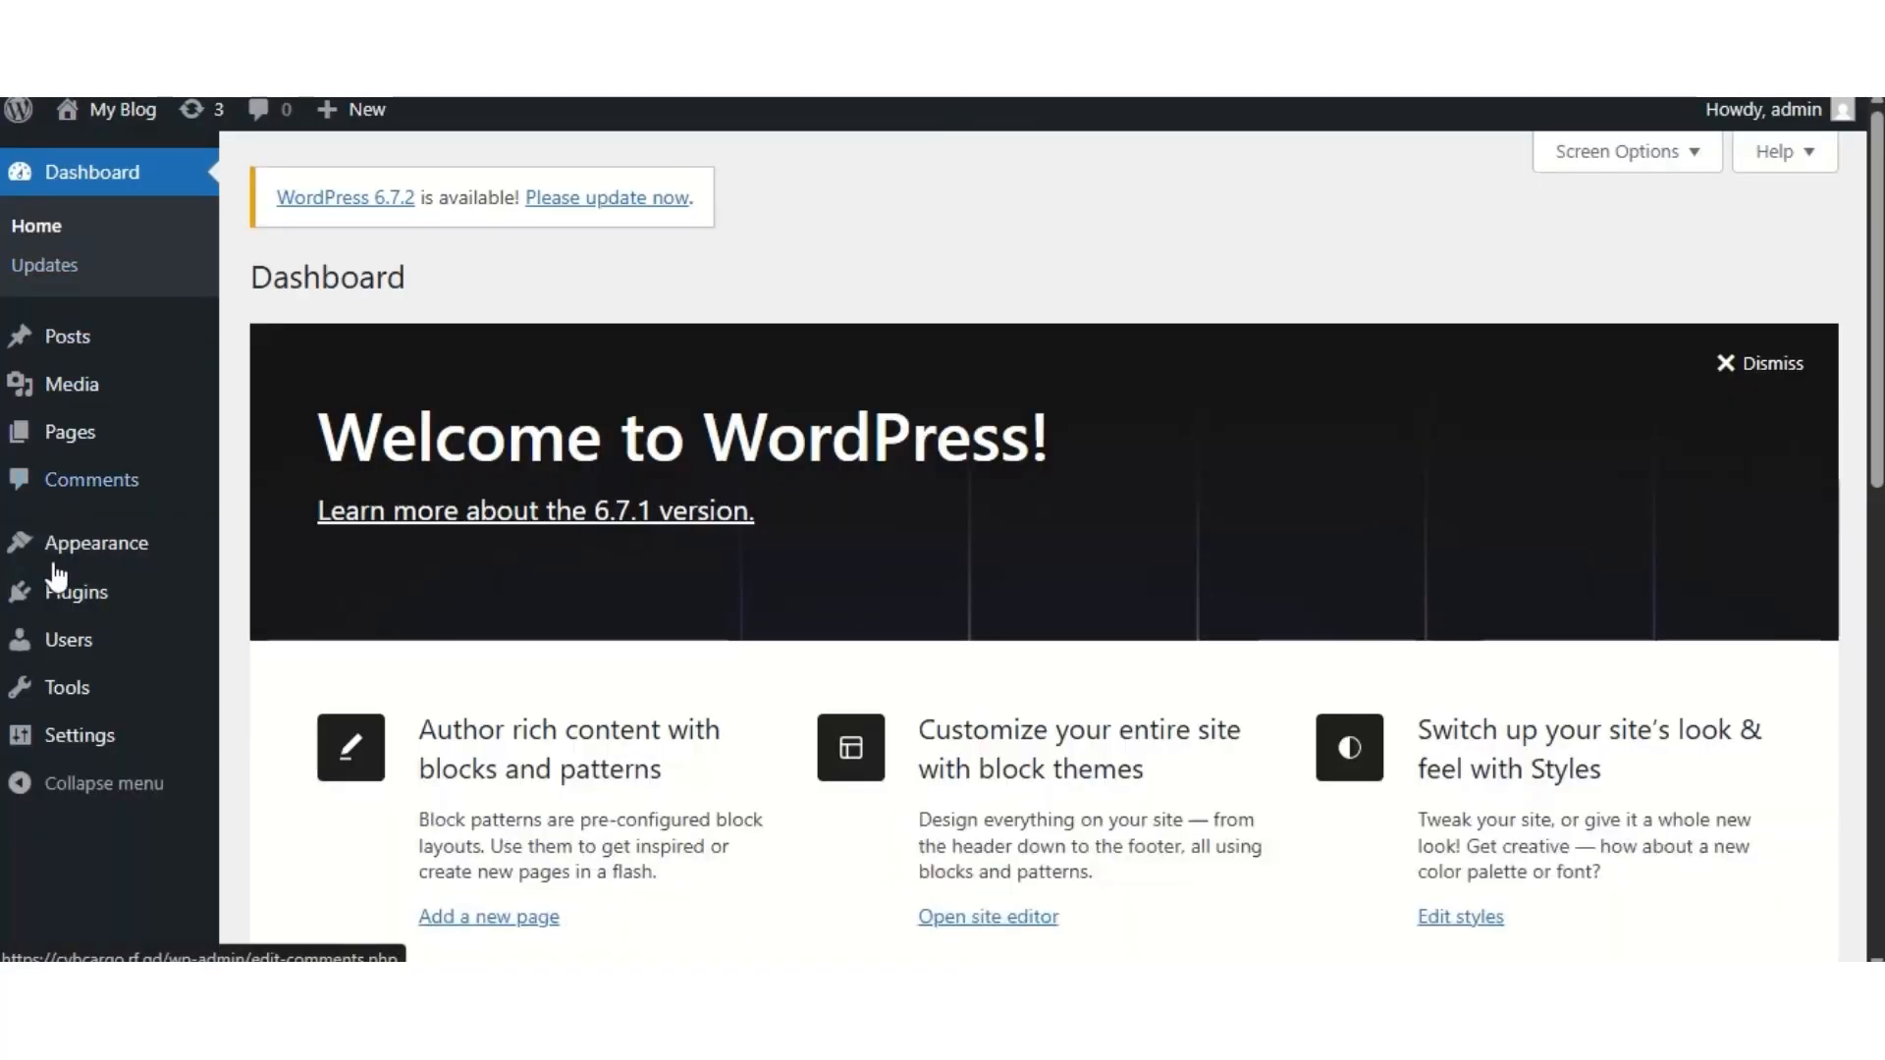
- Search for "astra" among the new themes that can be added to the WordPress site
mouse_move(74, 548)
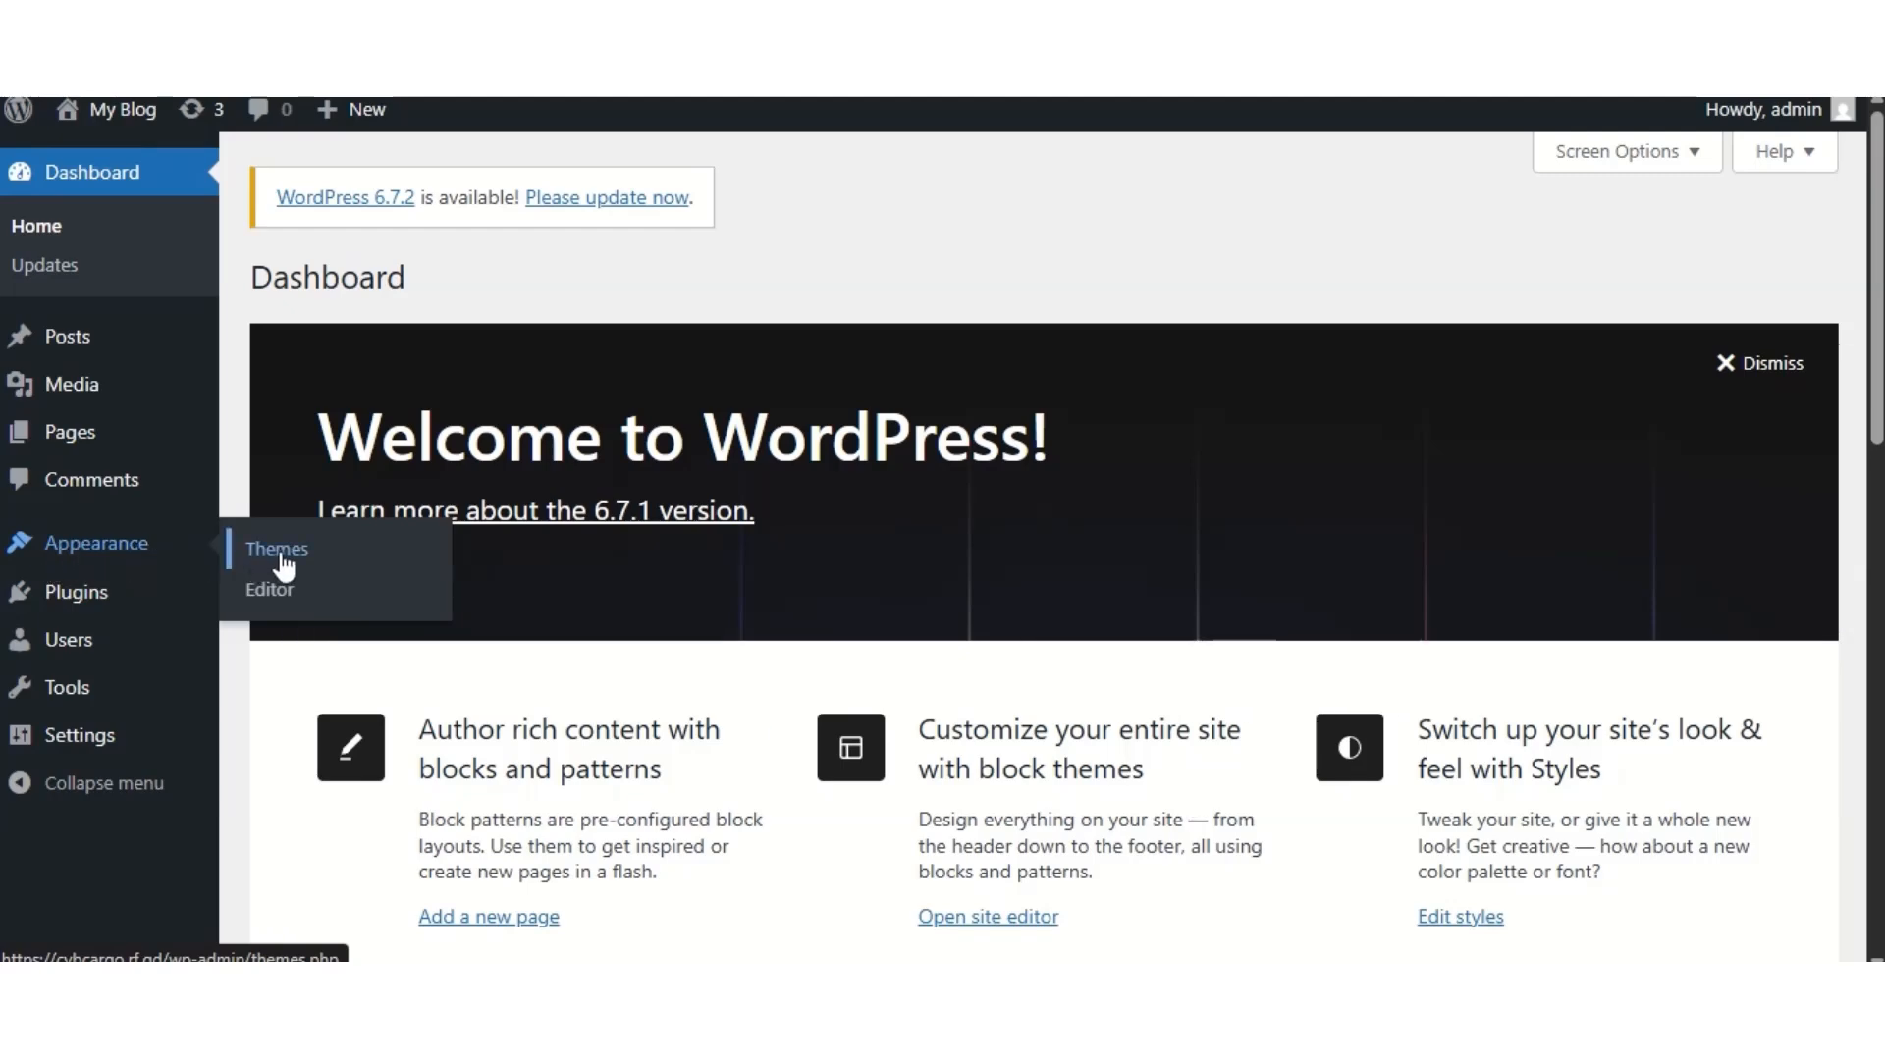
left_click(279, 552)
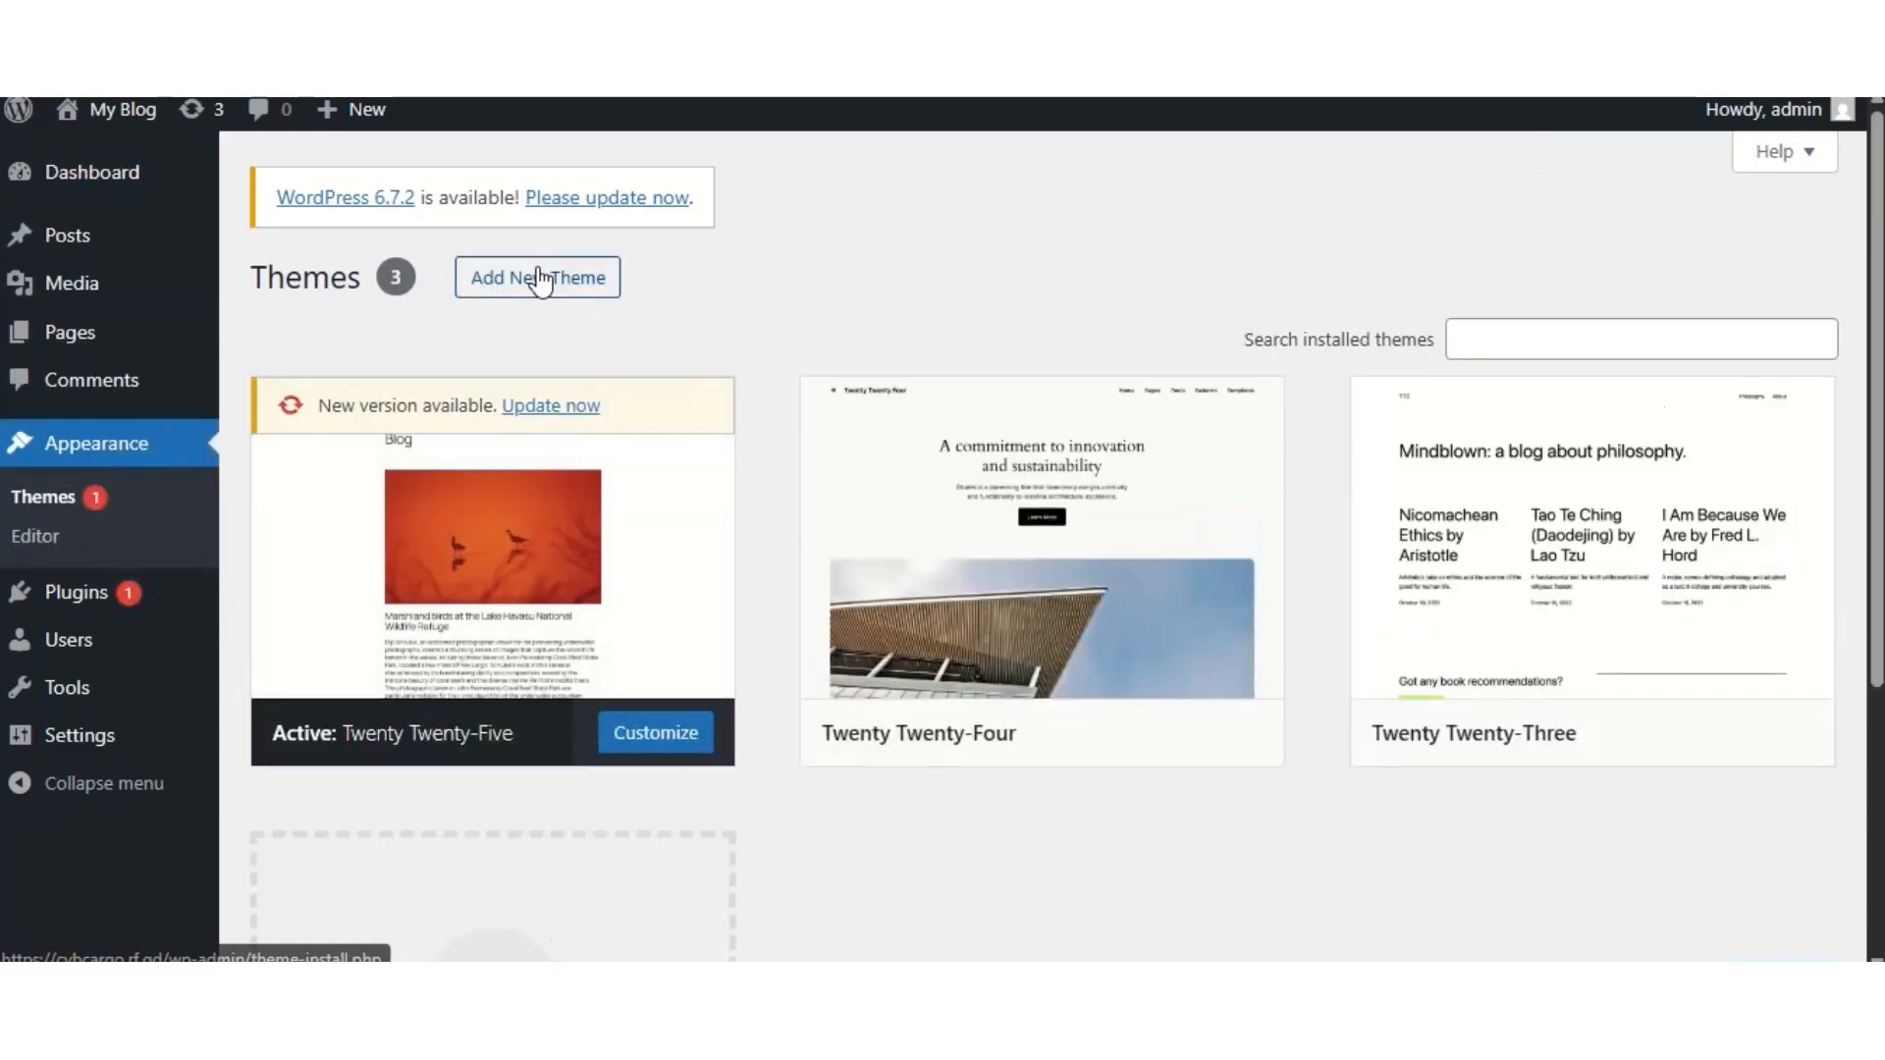
left_click(586, 292)
left_click(1555, 368)
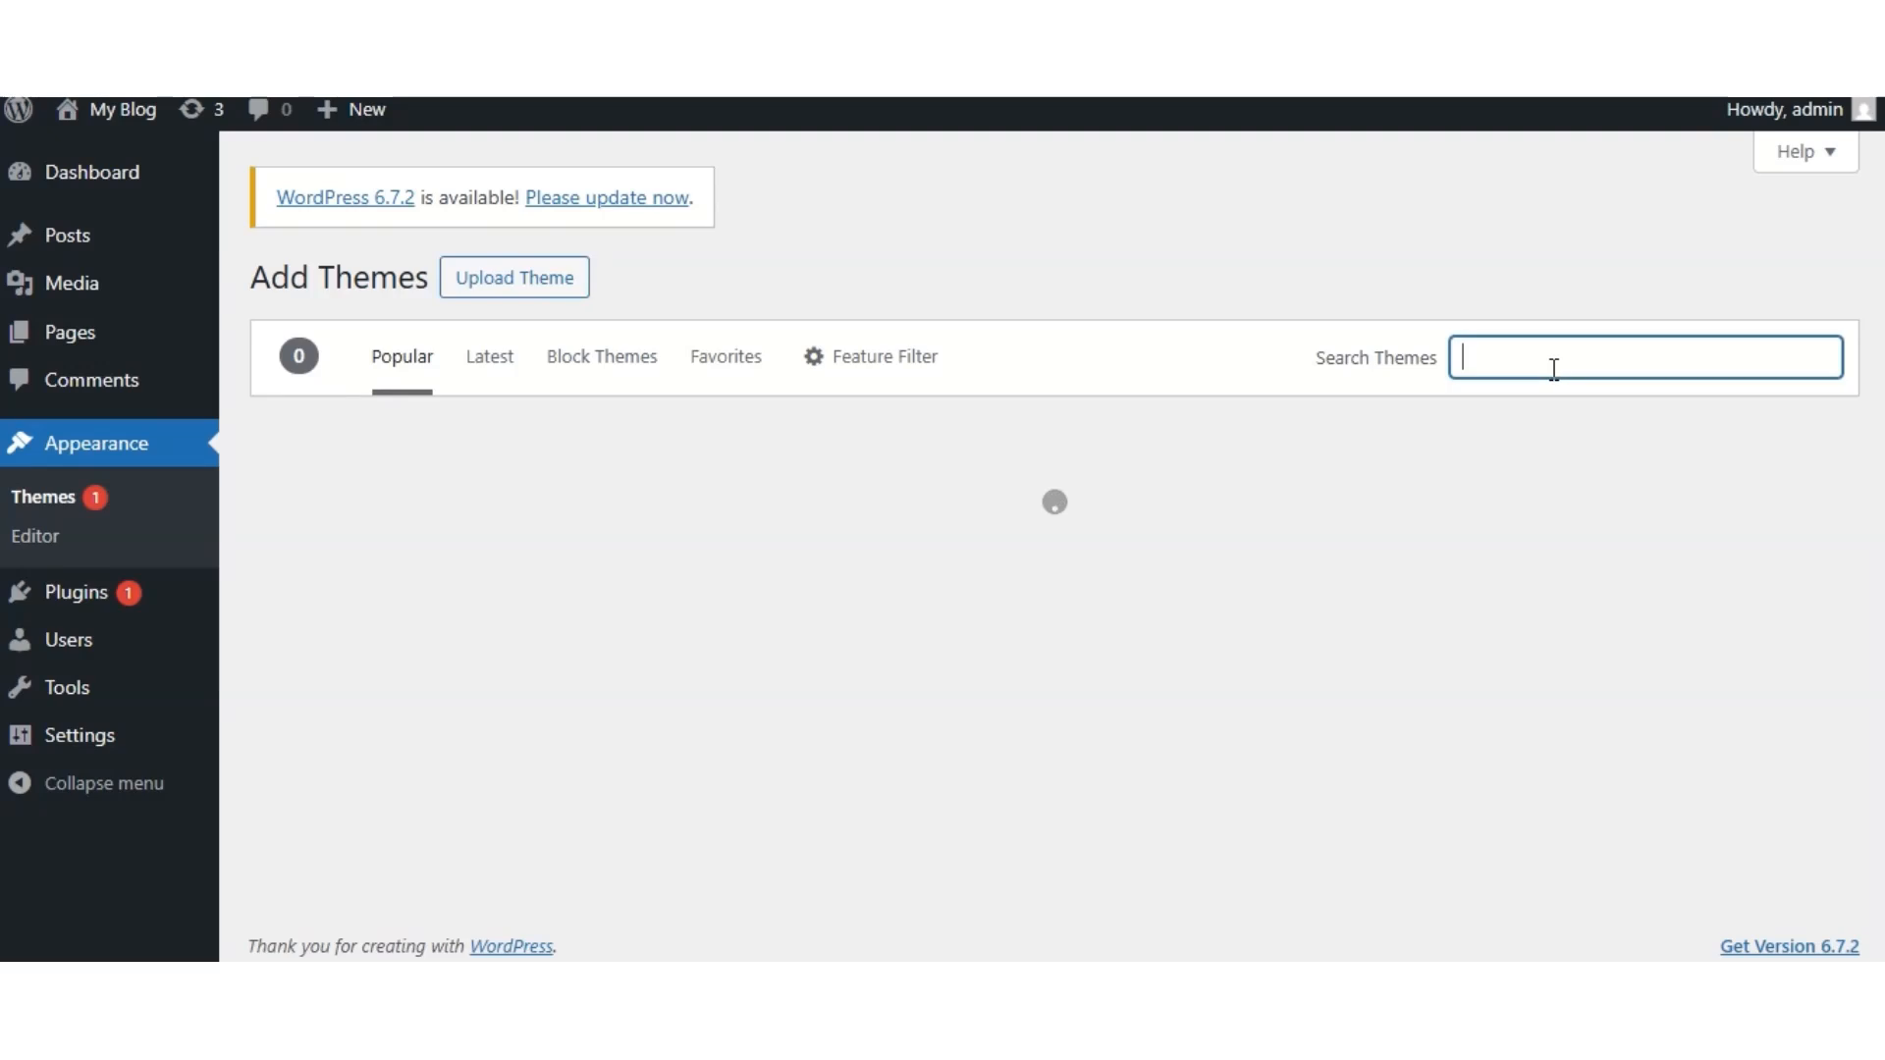
type("astra")
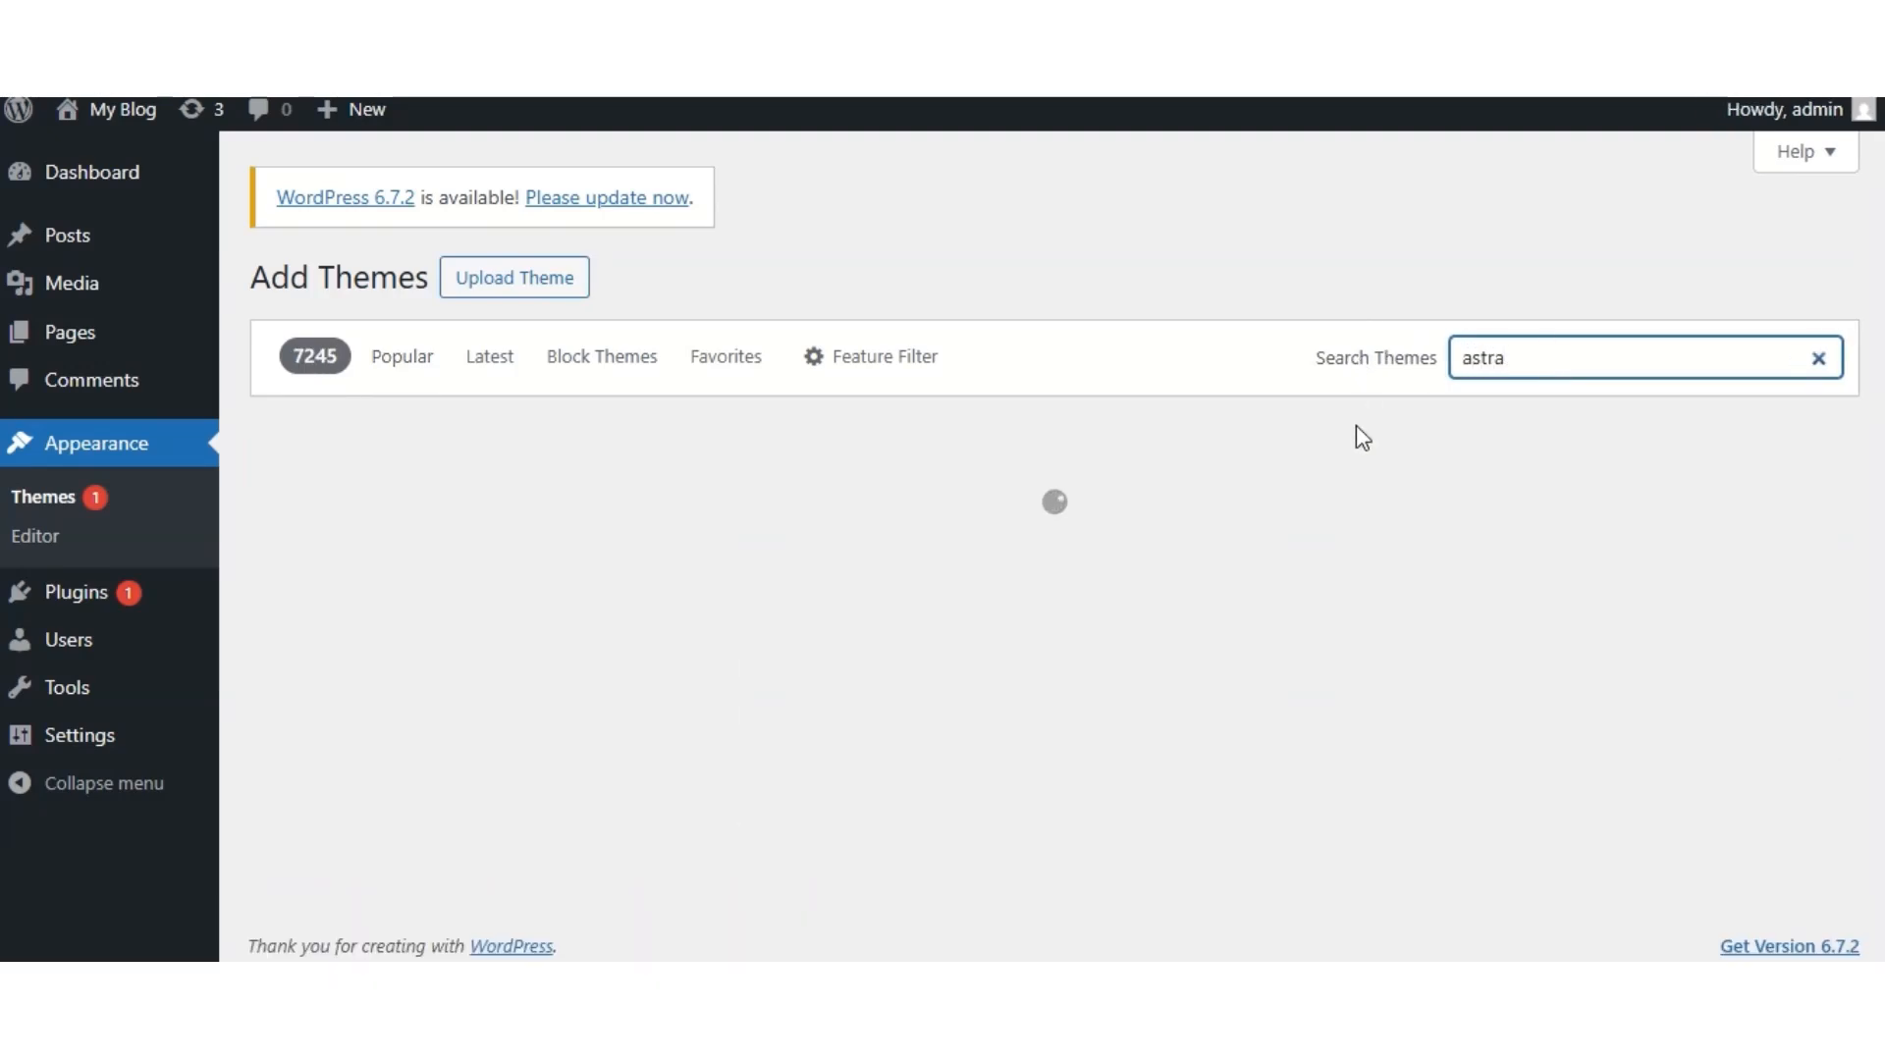
- Install and activate the Astra theme and start setting up its Starter Templates
mouse_move(543, 564)
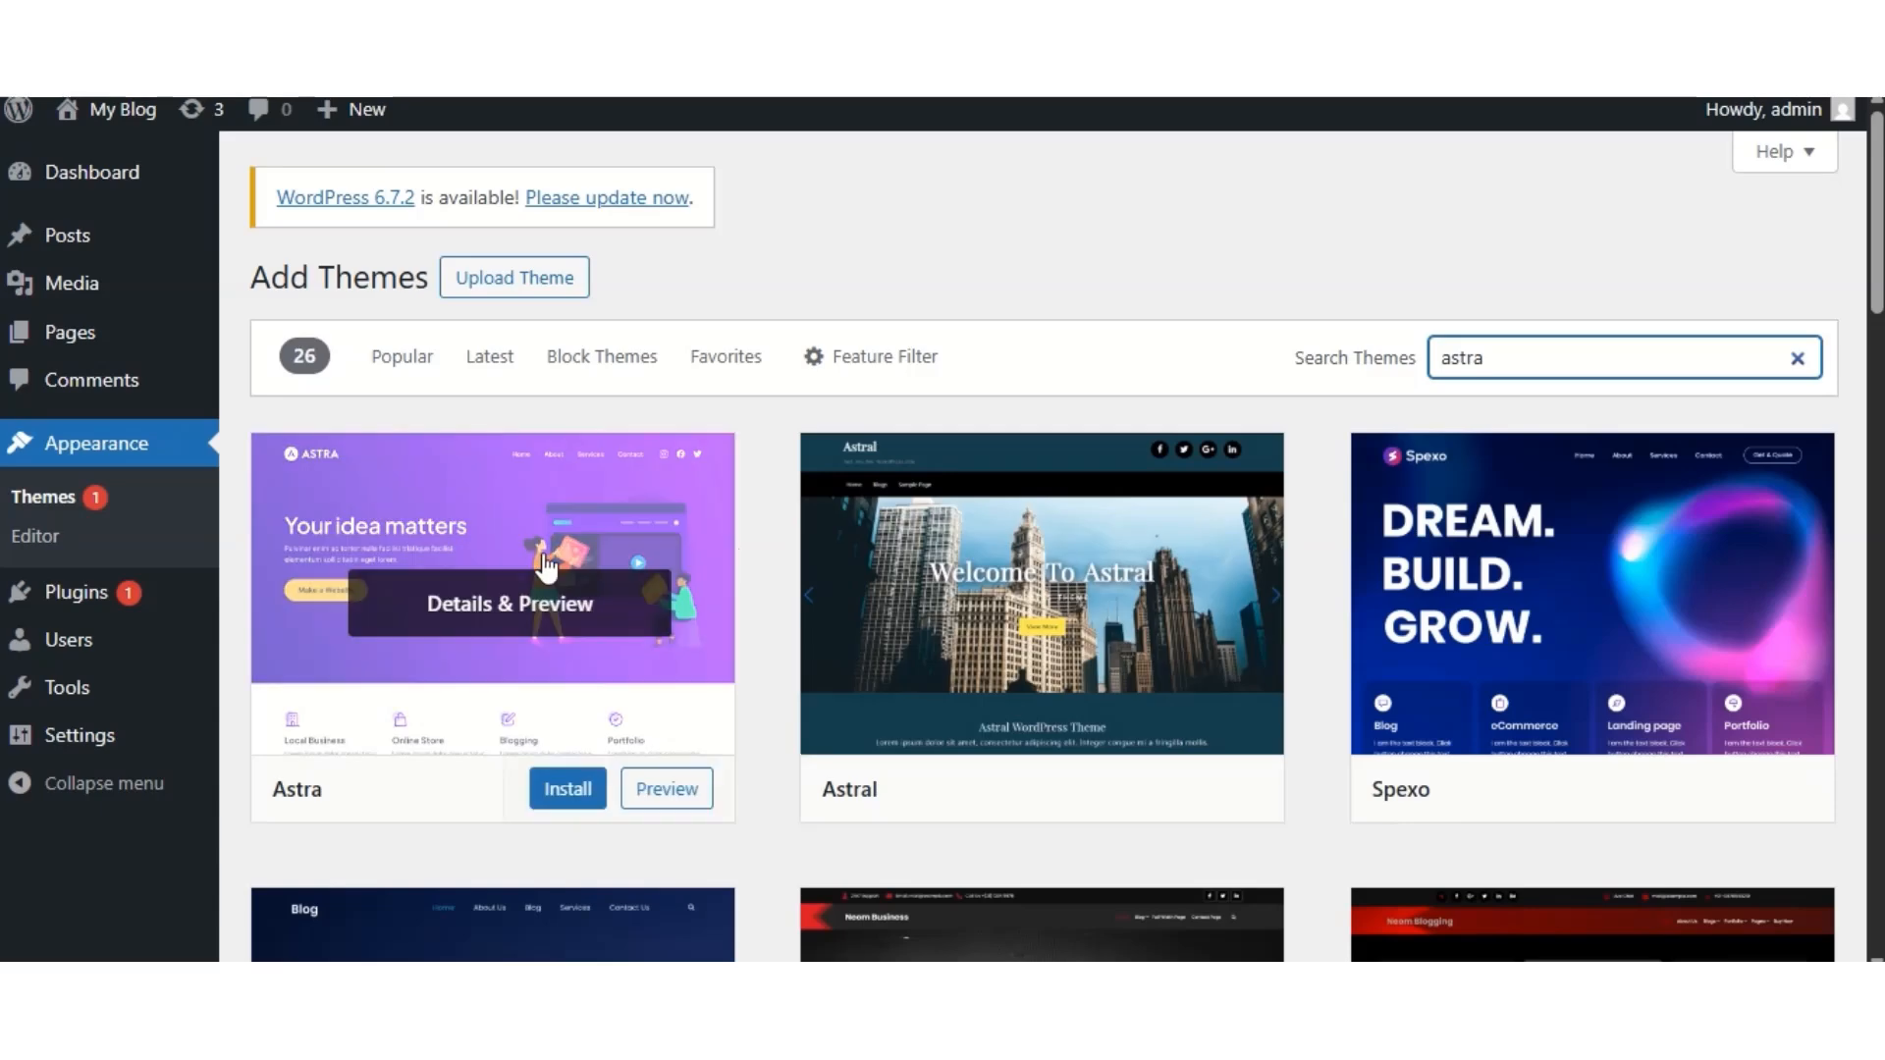
left_click(570, 790)
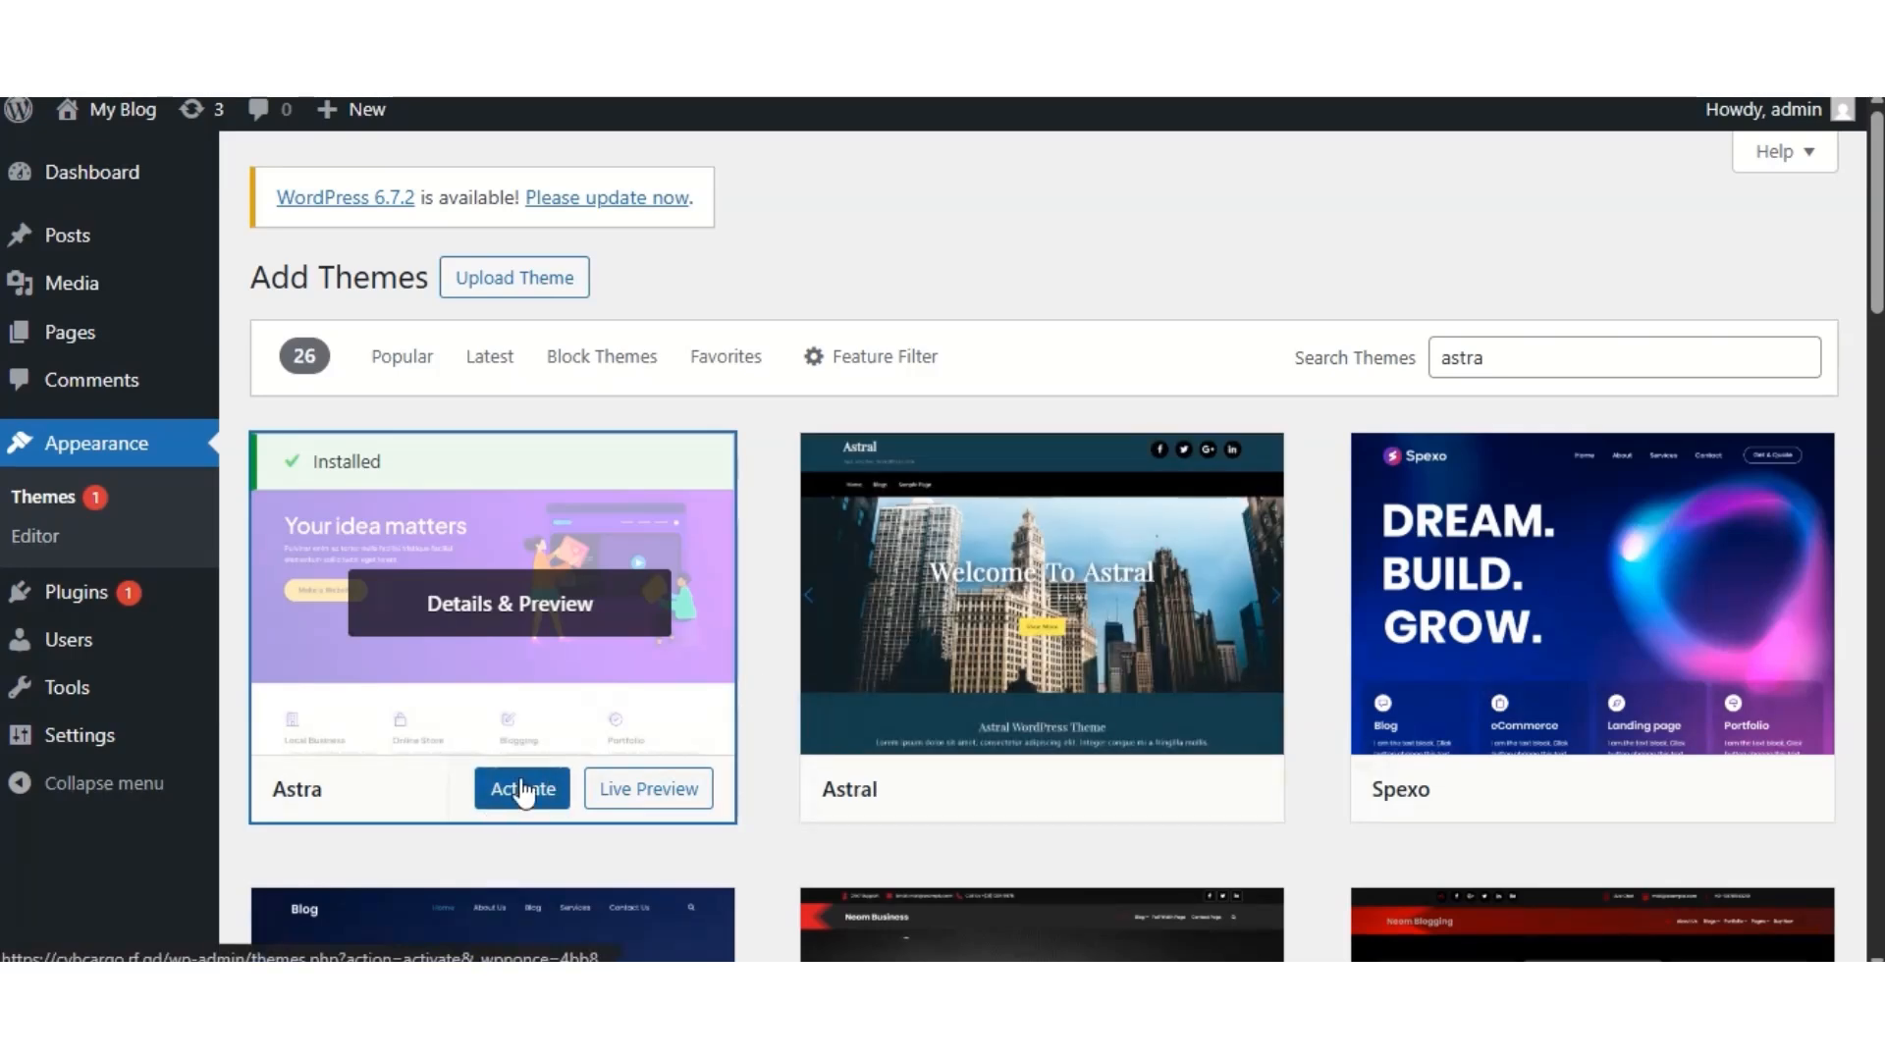
left_click(523, 788)
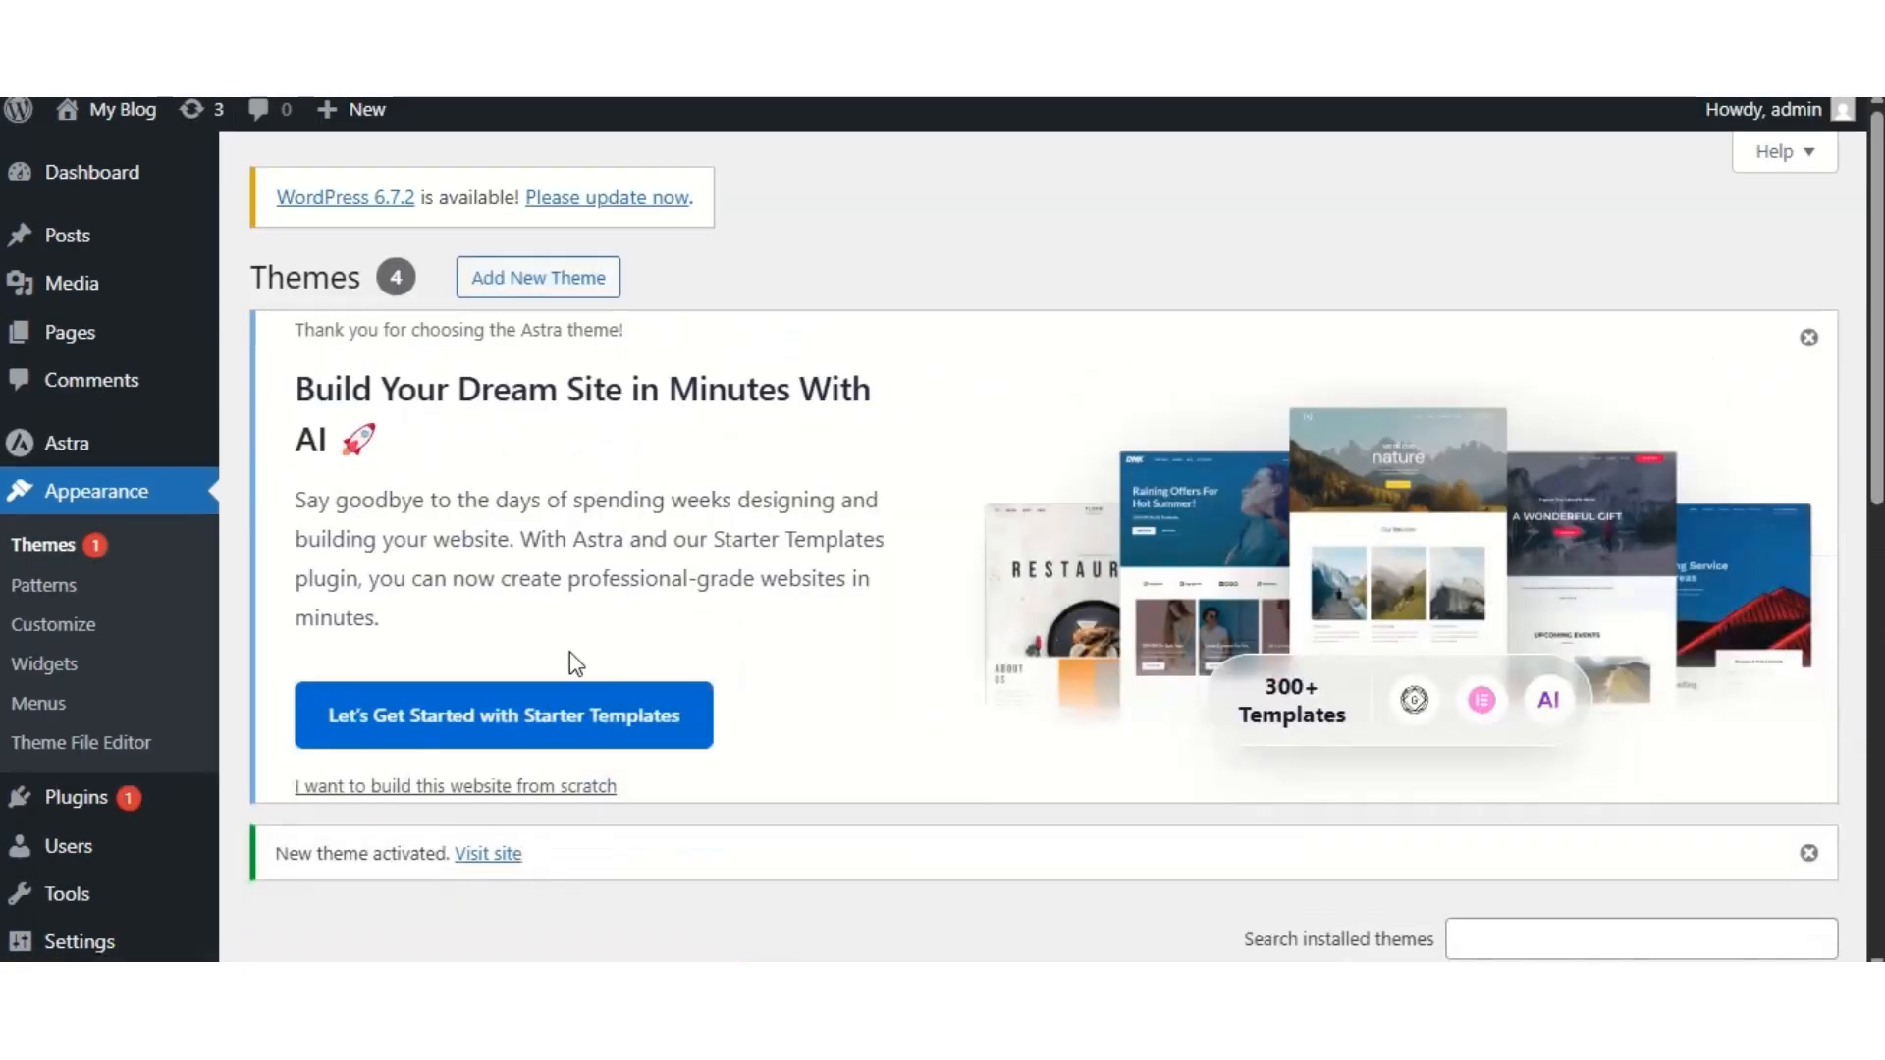
left_click(530, 715)
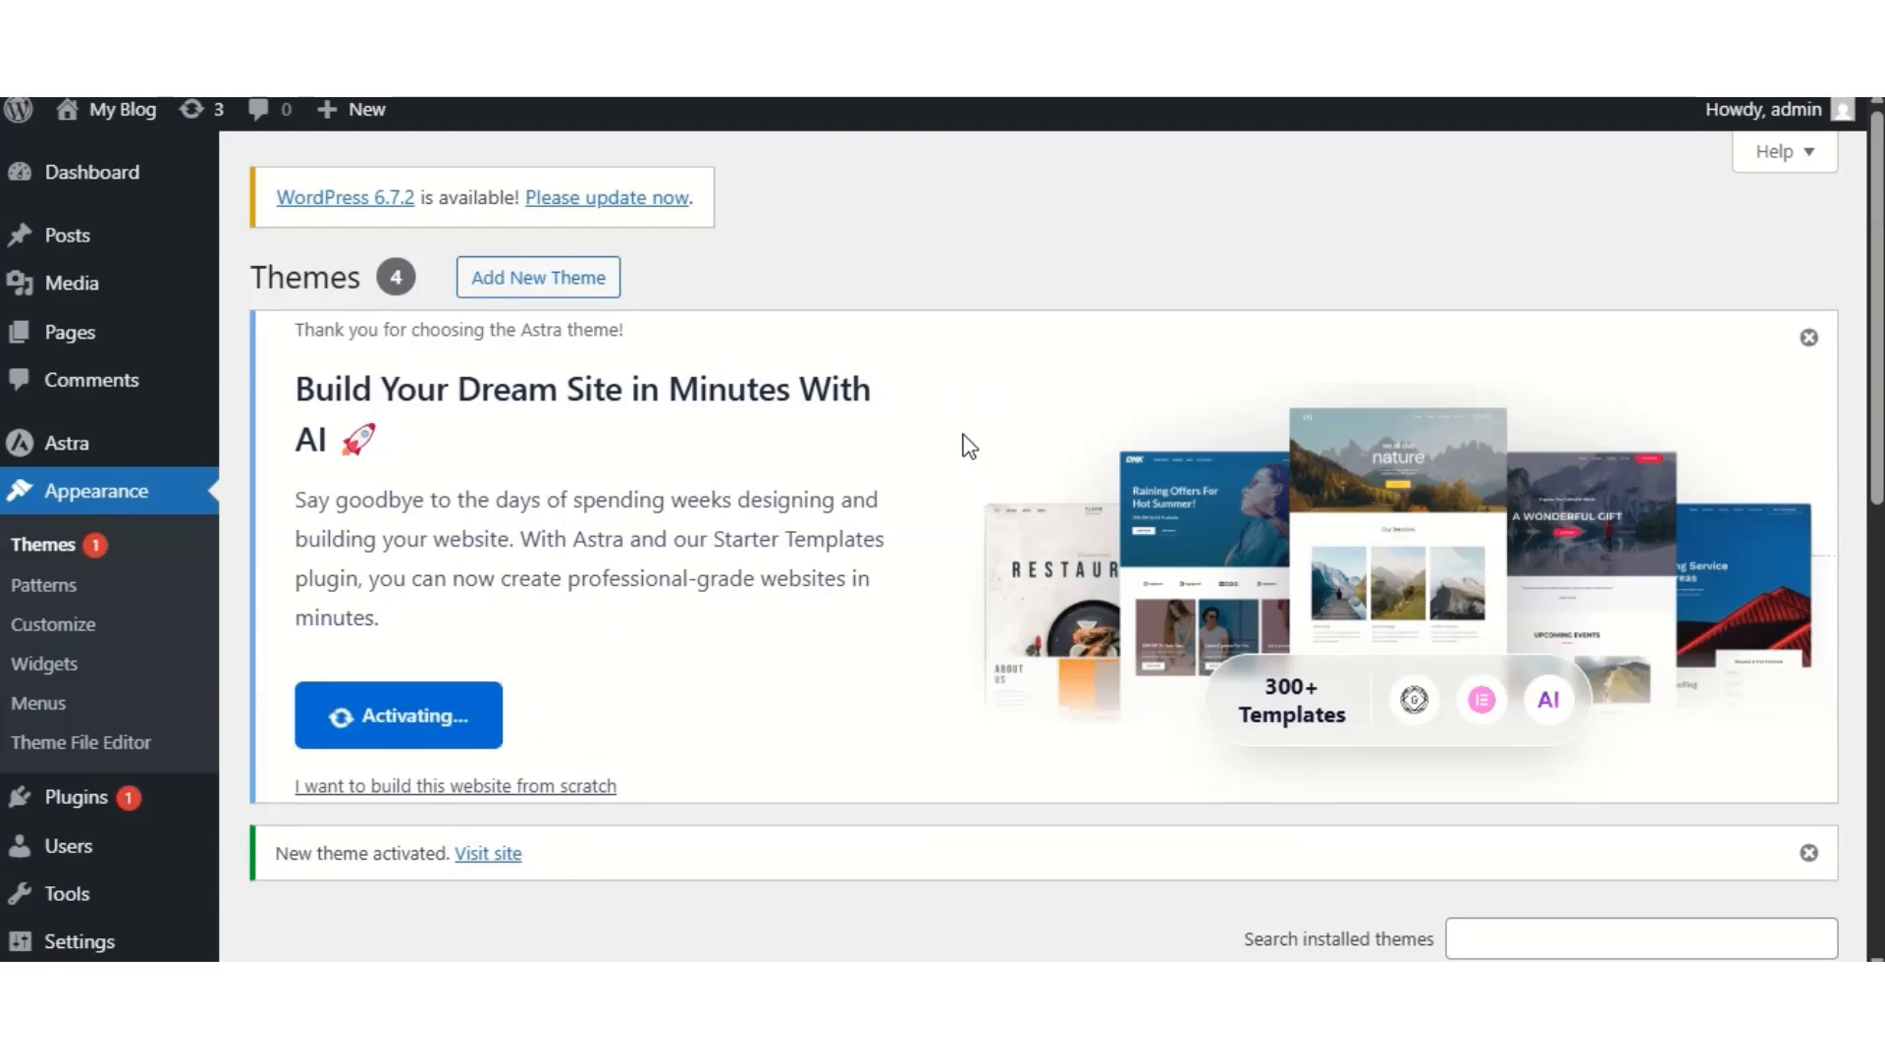
- Choose to build the website with Classic Starter Templates, using Elementor as the page builder
scroll(758, 476, "down", 2)
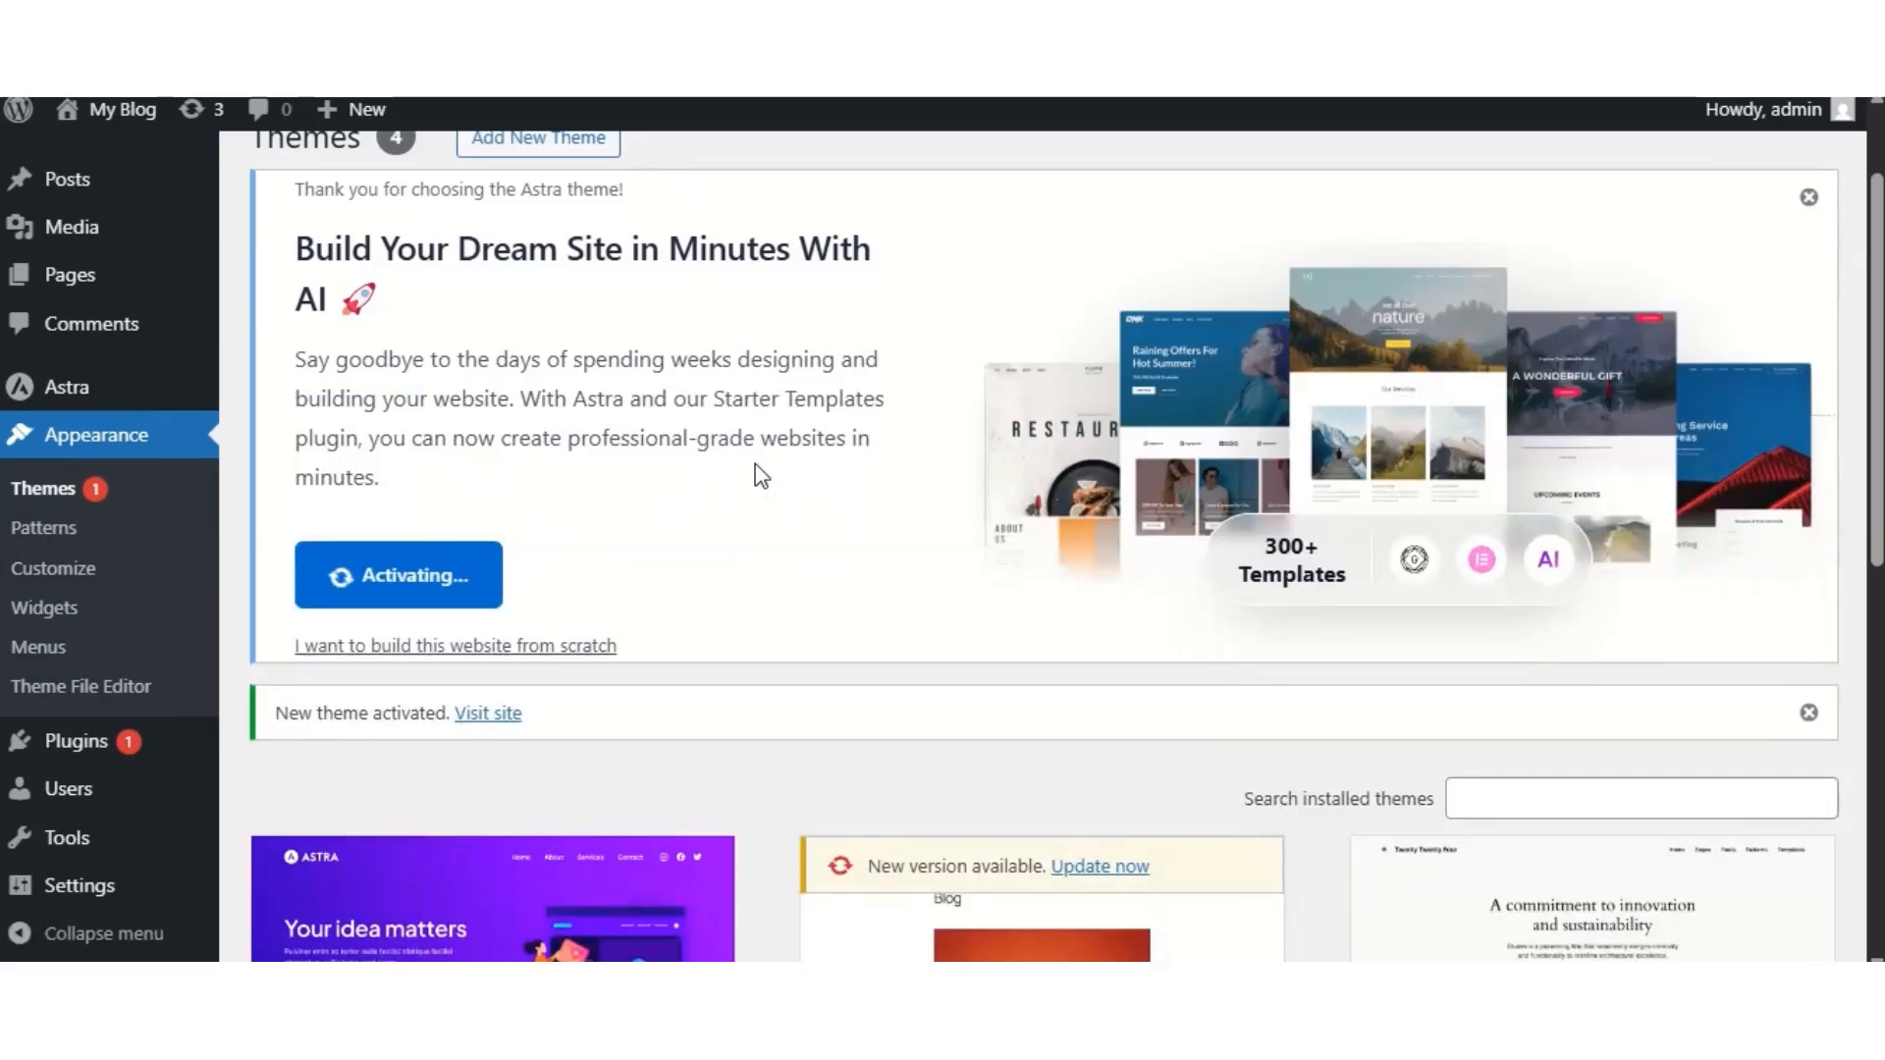
scroll(766, 476, "up", 2)
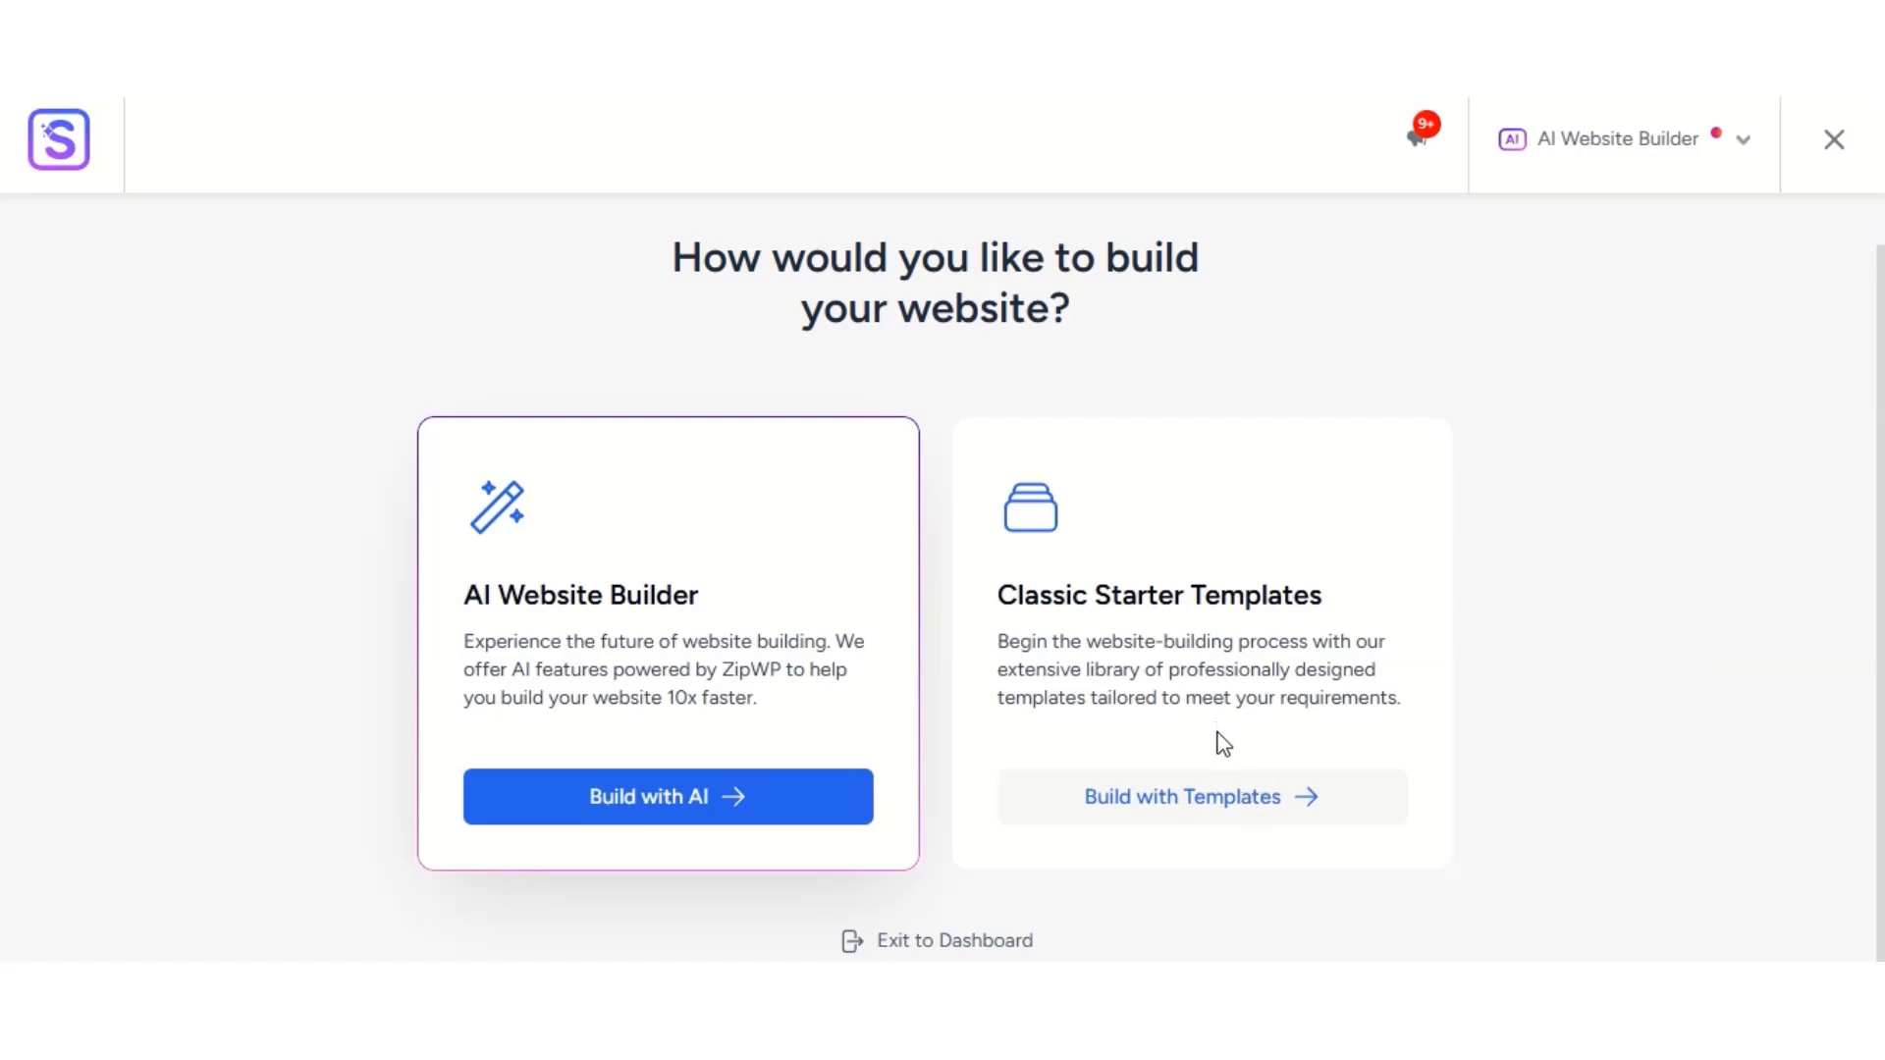
left_click(1241, 799)
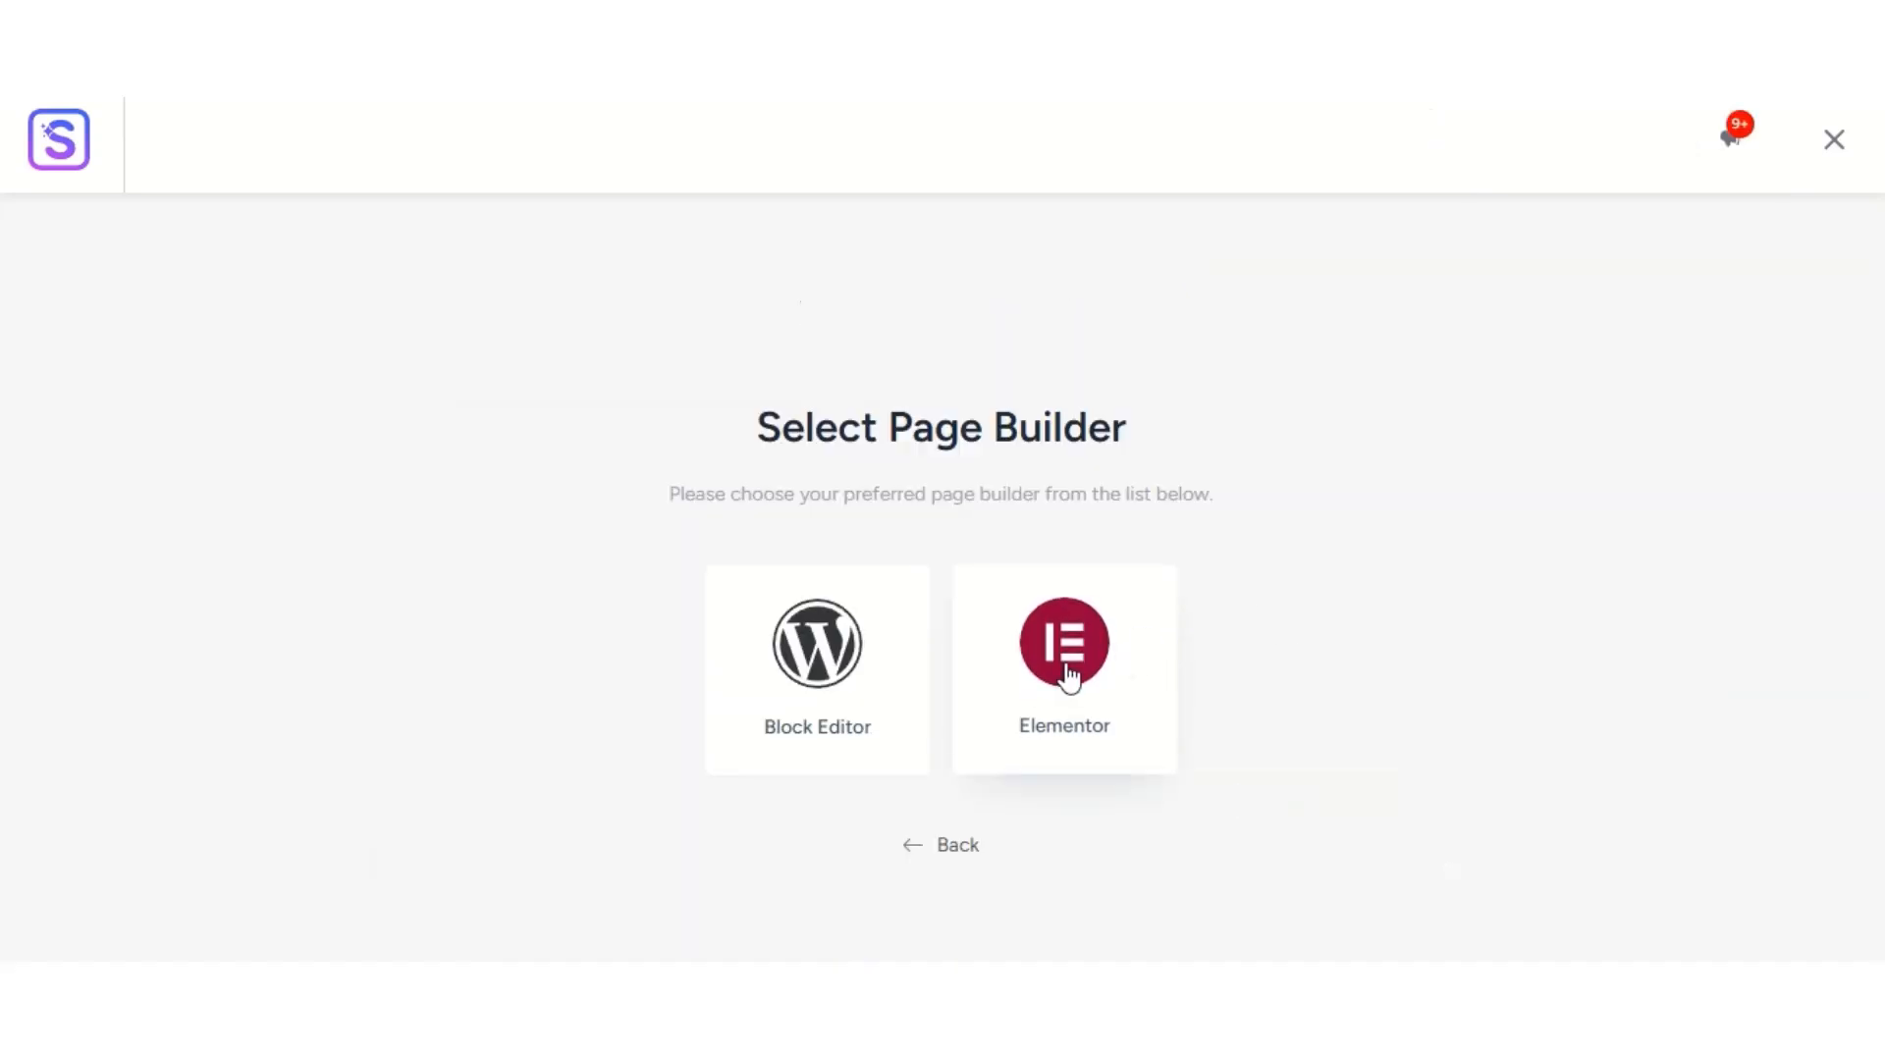
left_click(1115, 738)
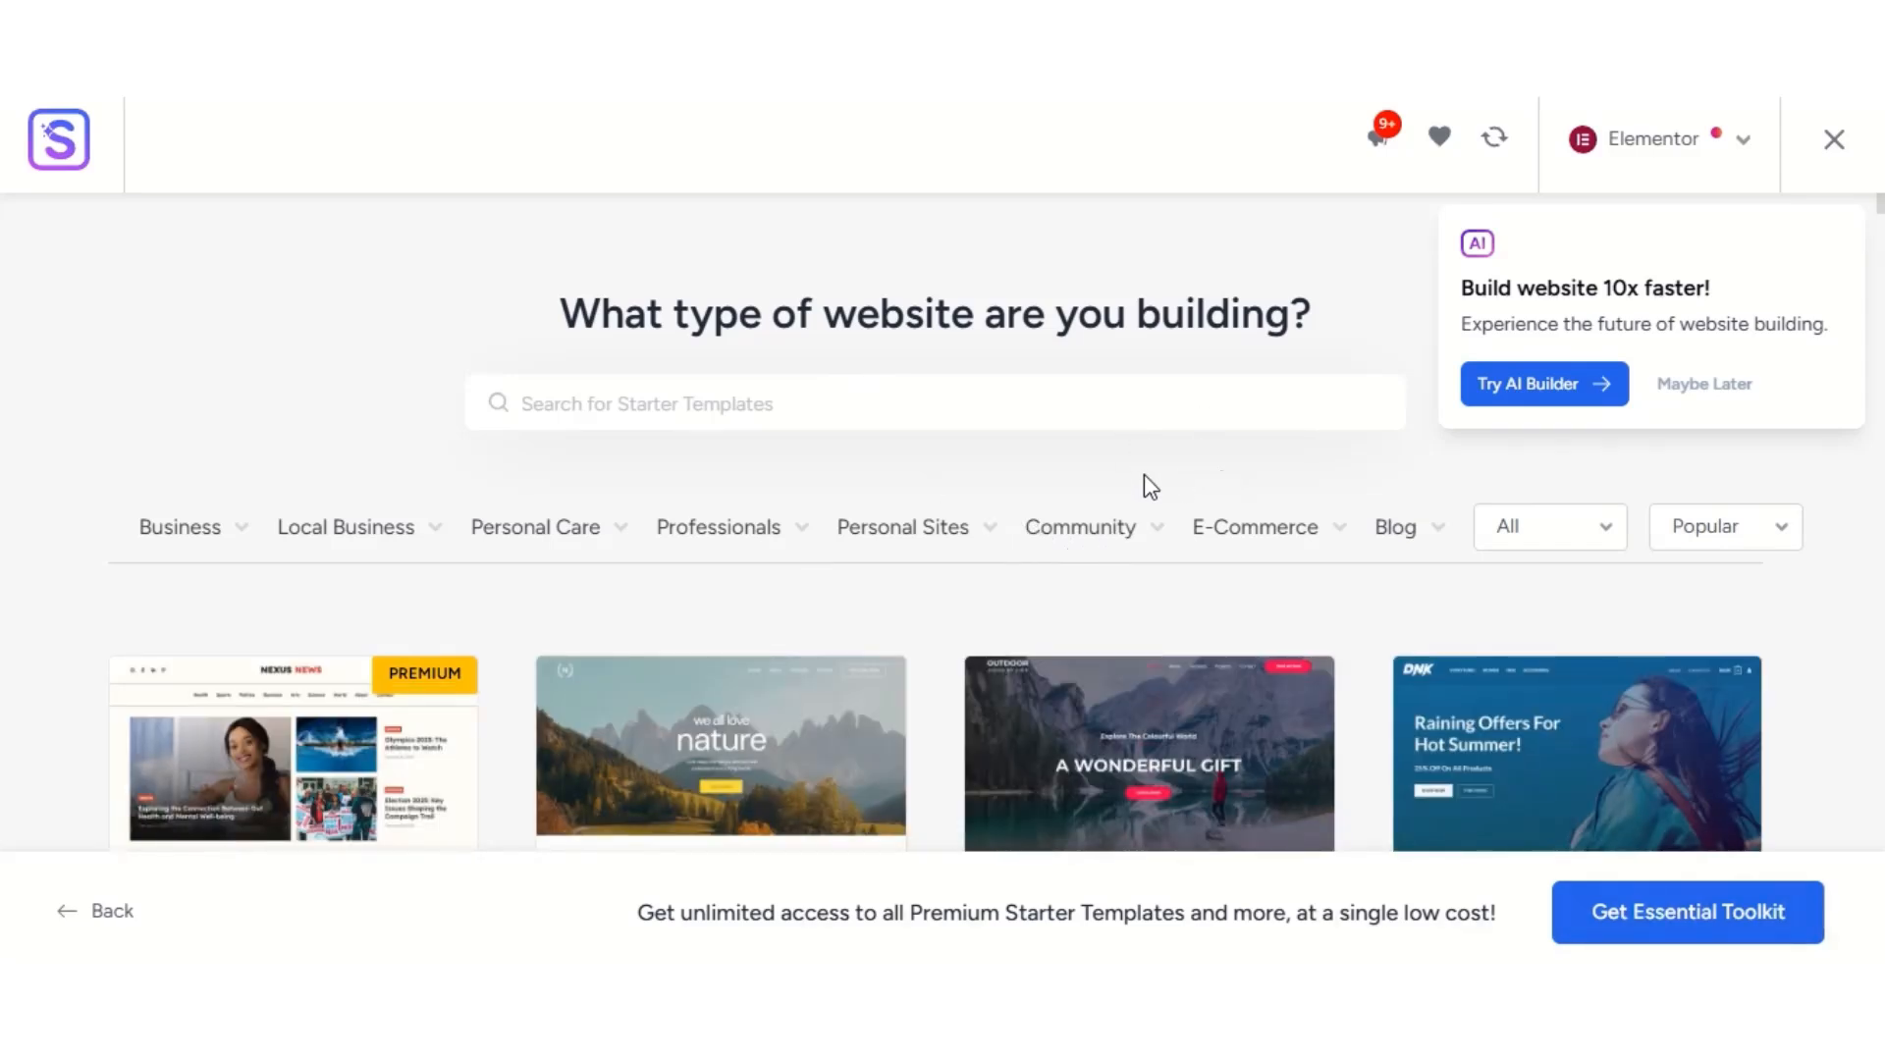
- Filter the starter templates to the School category under Community and select the free "The Champion School Texas" template
mouse_move(1127, 532)
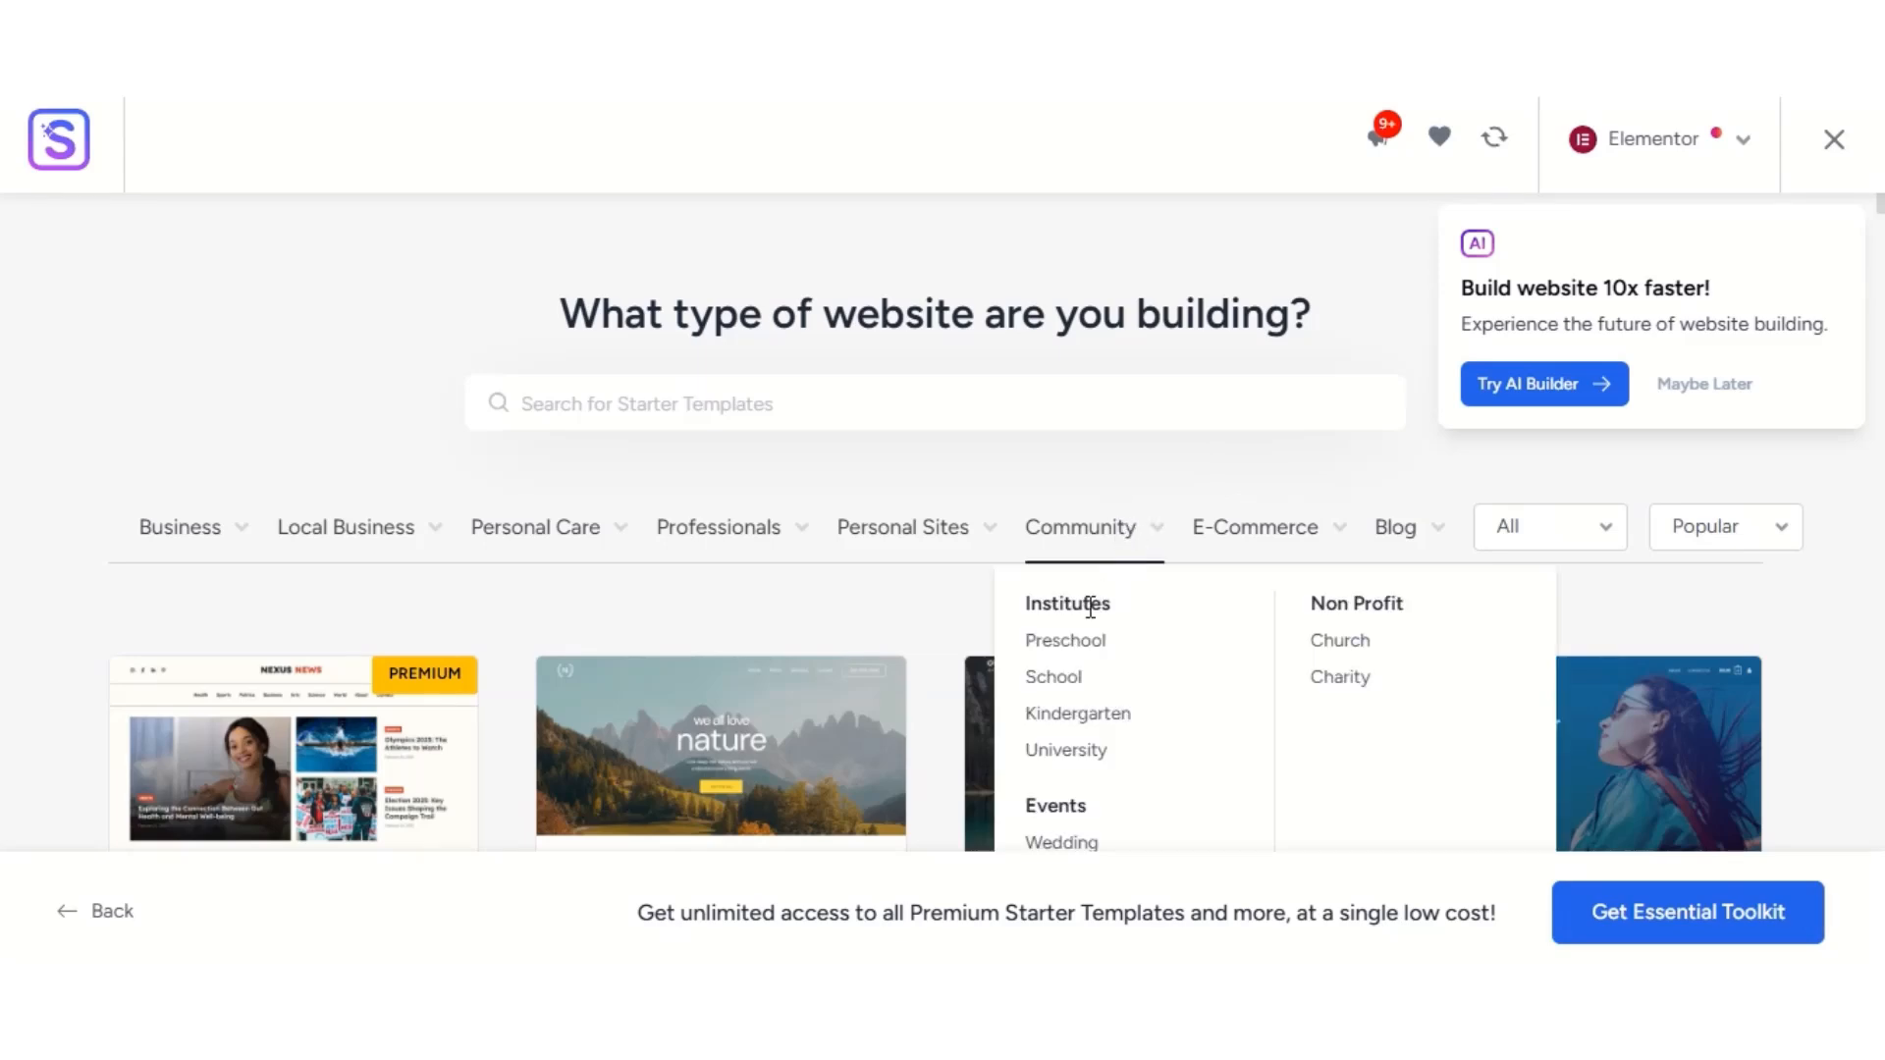
left_click(1080, 677)
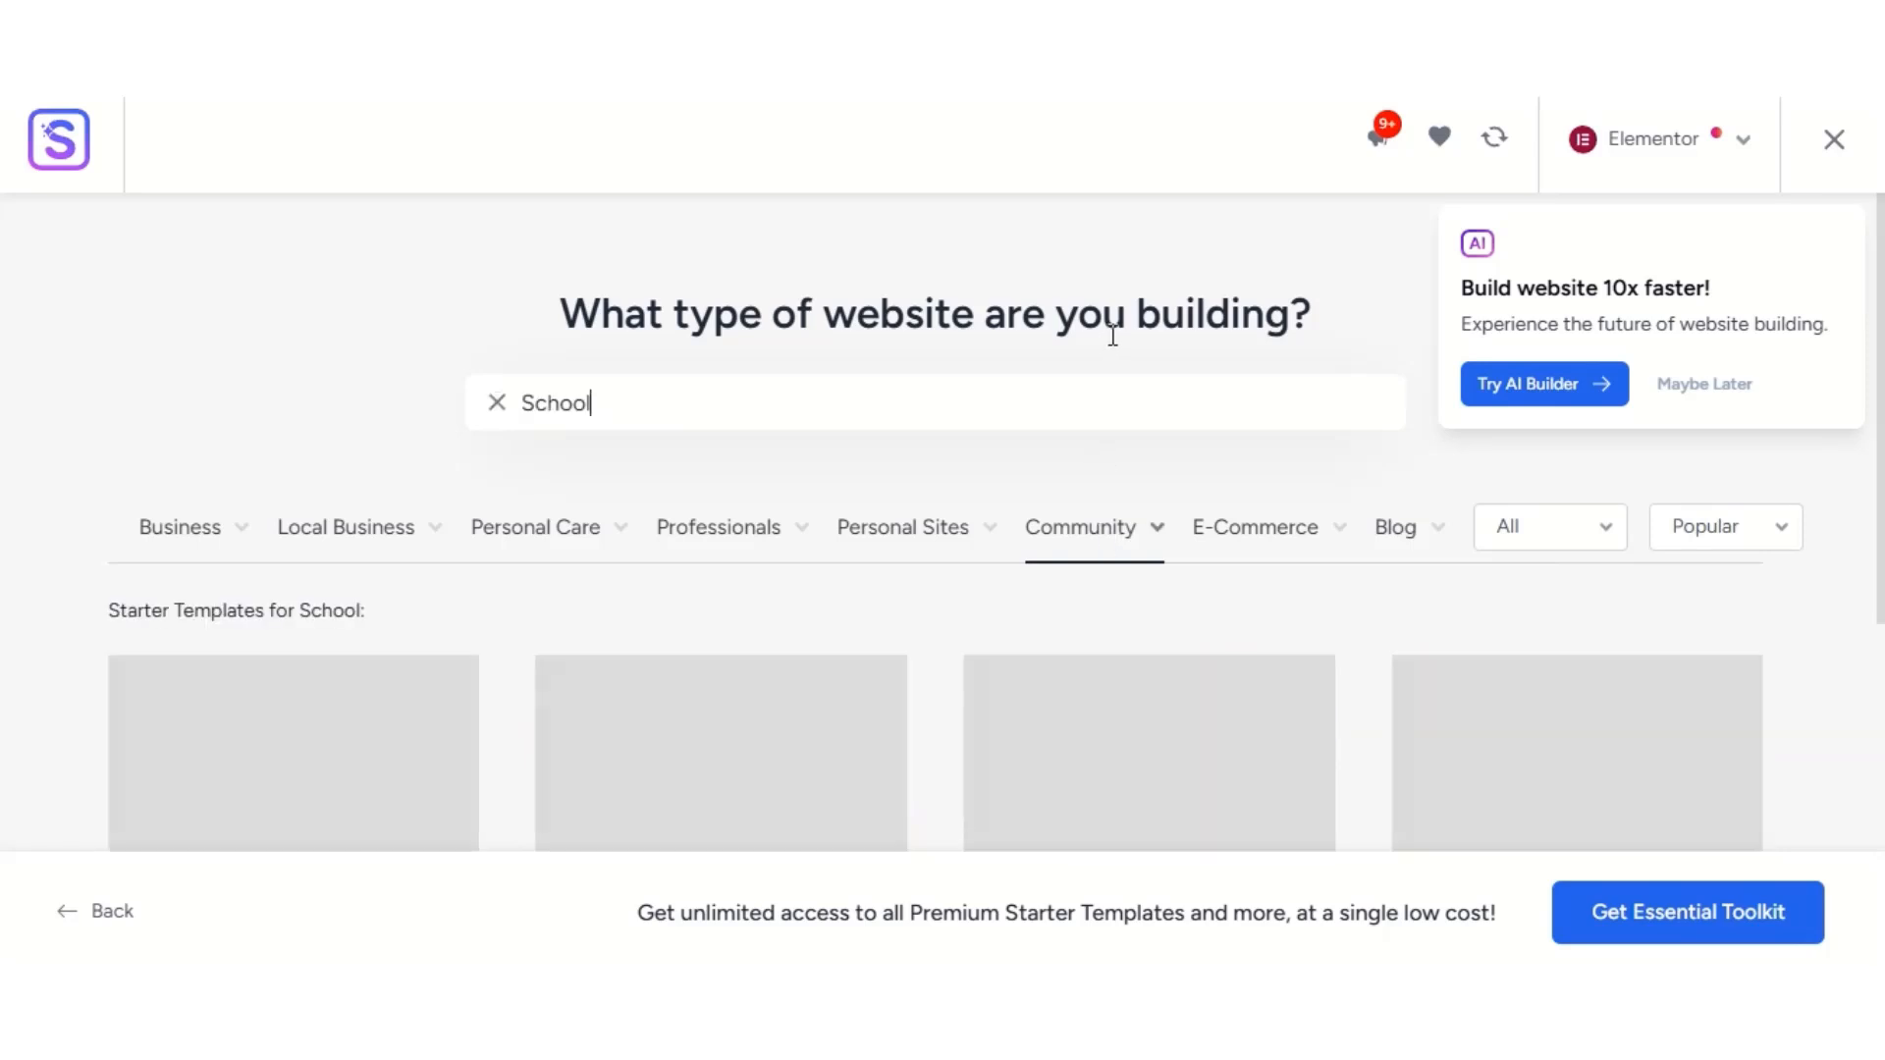
scroll(943, 400, "down", 1)
mouse_move(945, 410)
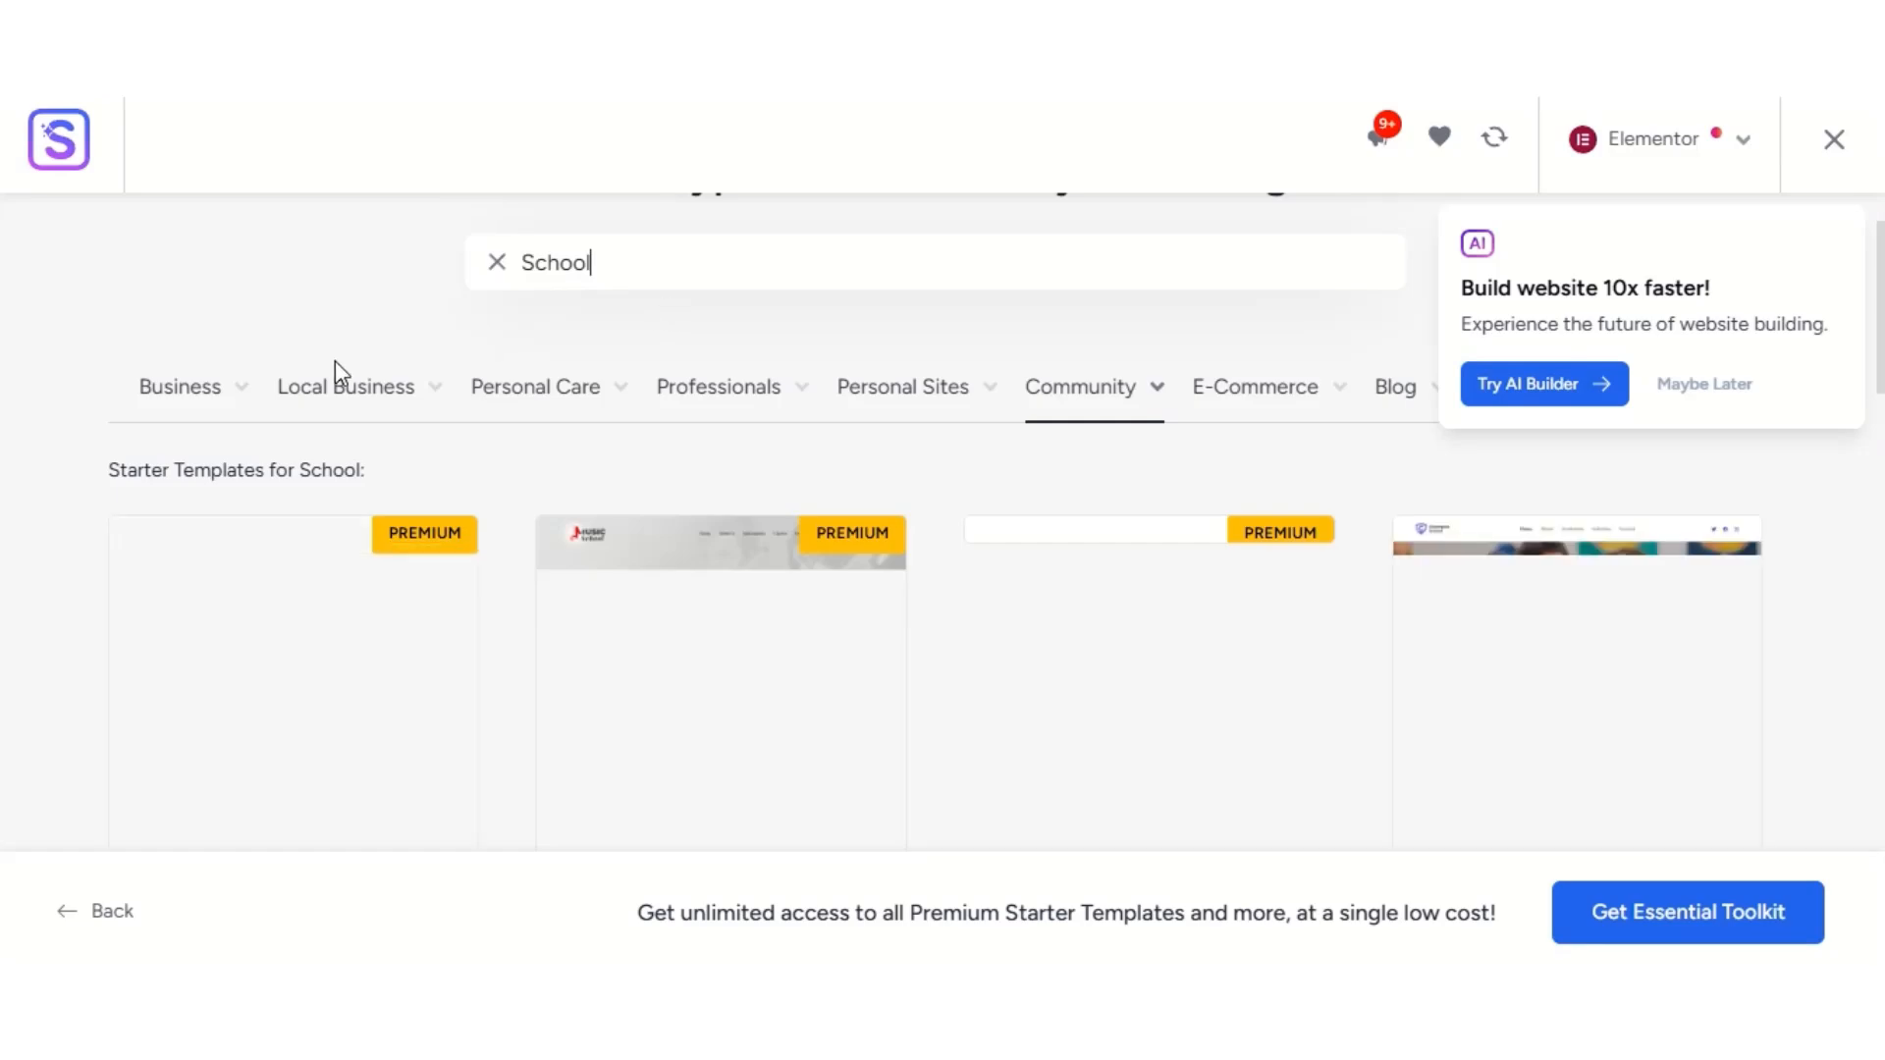
mouse_move(1173, 387)
scroll(977, 337, "up", 2)
scroll(821, 392, "down", 3)
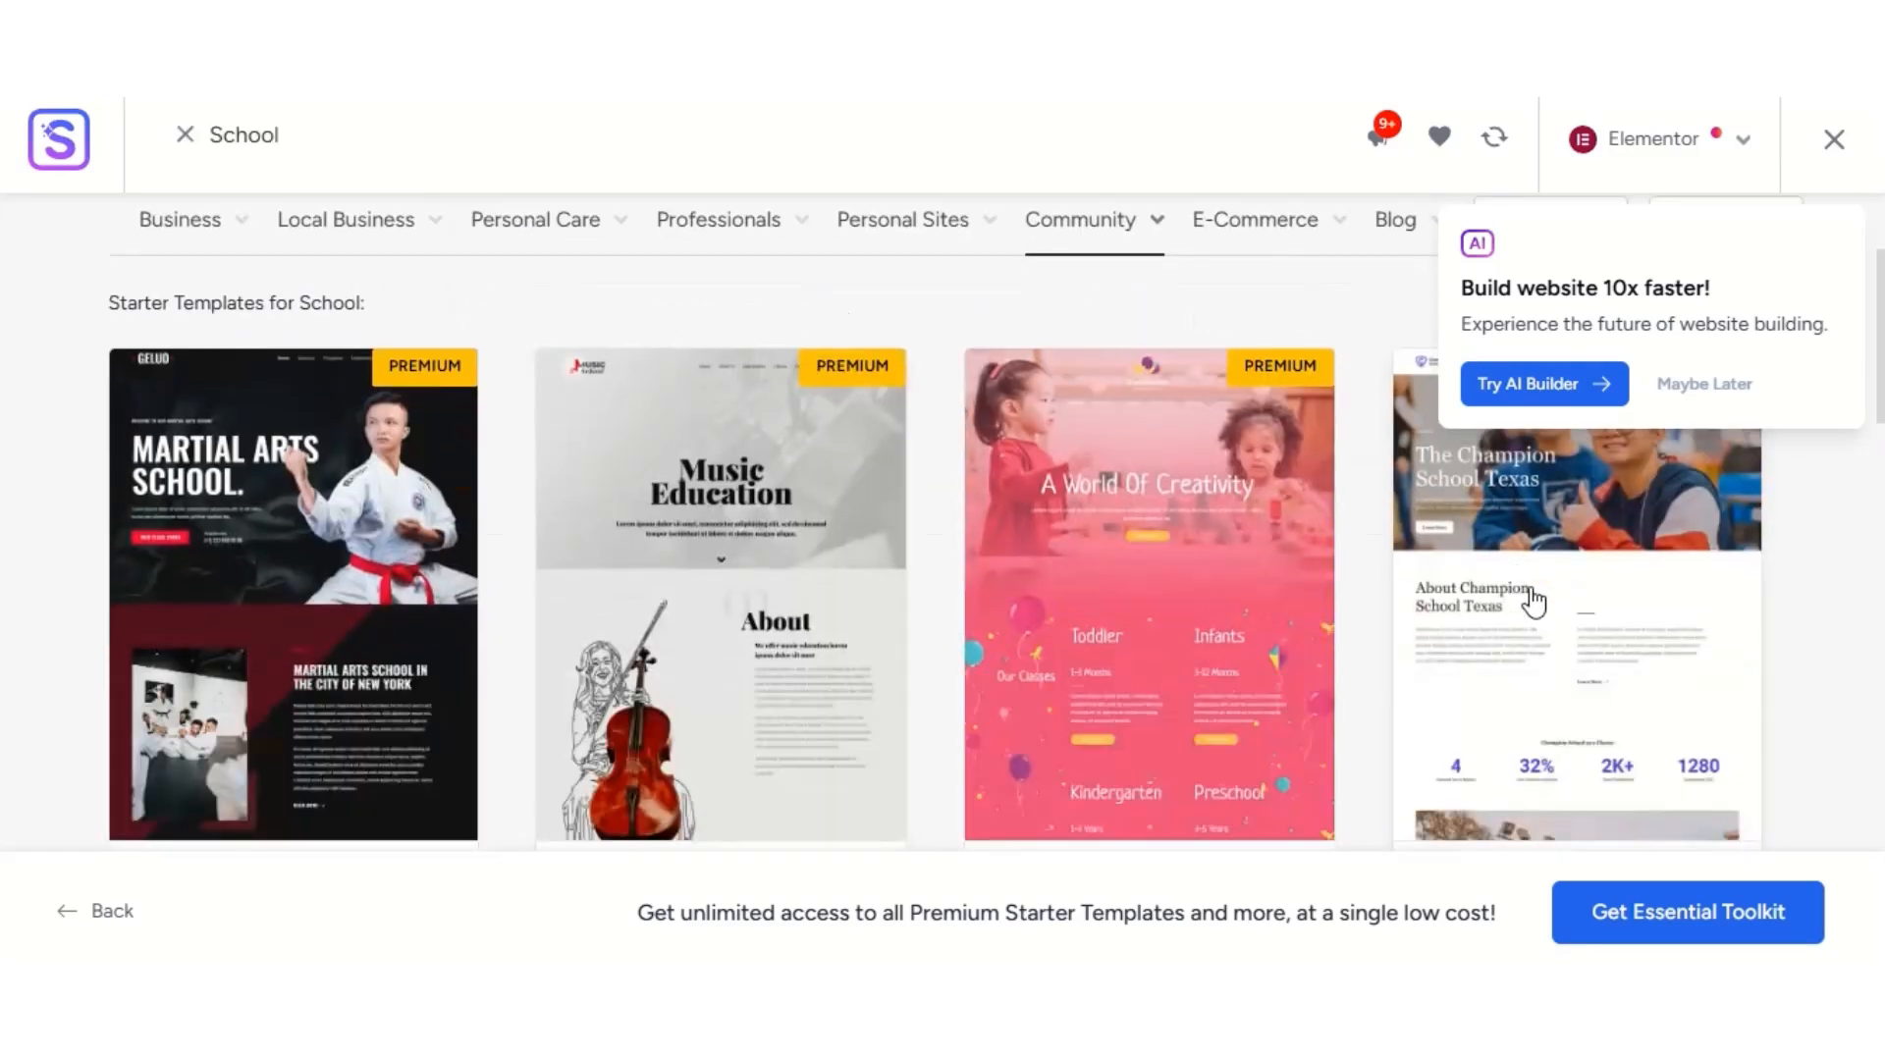
scroll(1512, 573, "up", 3)
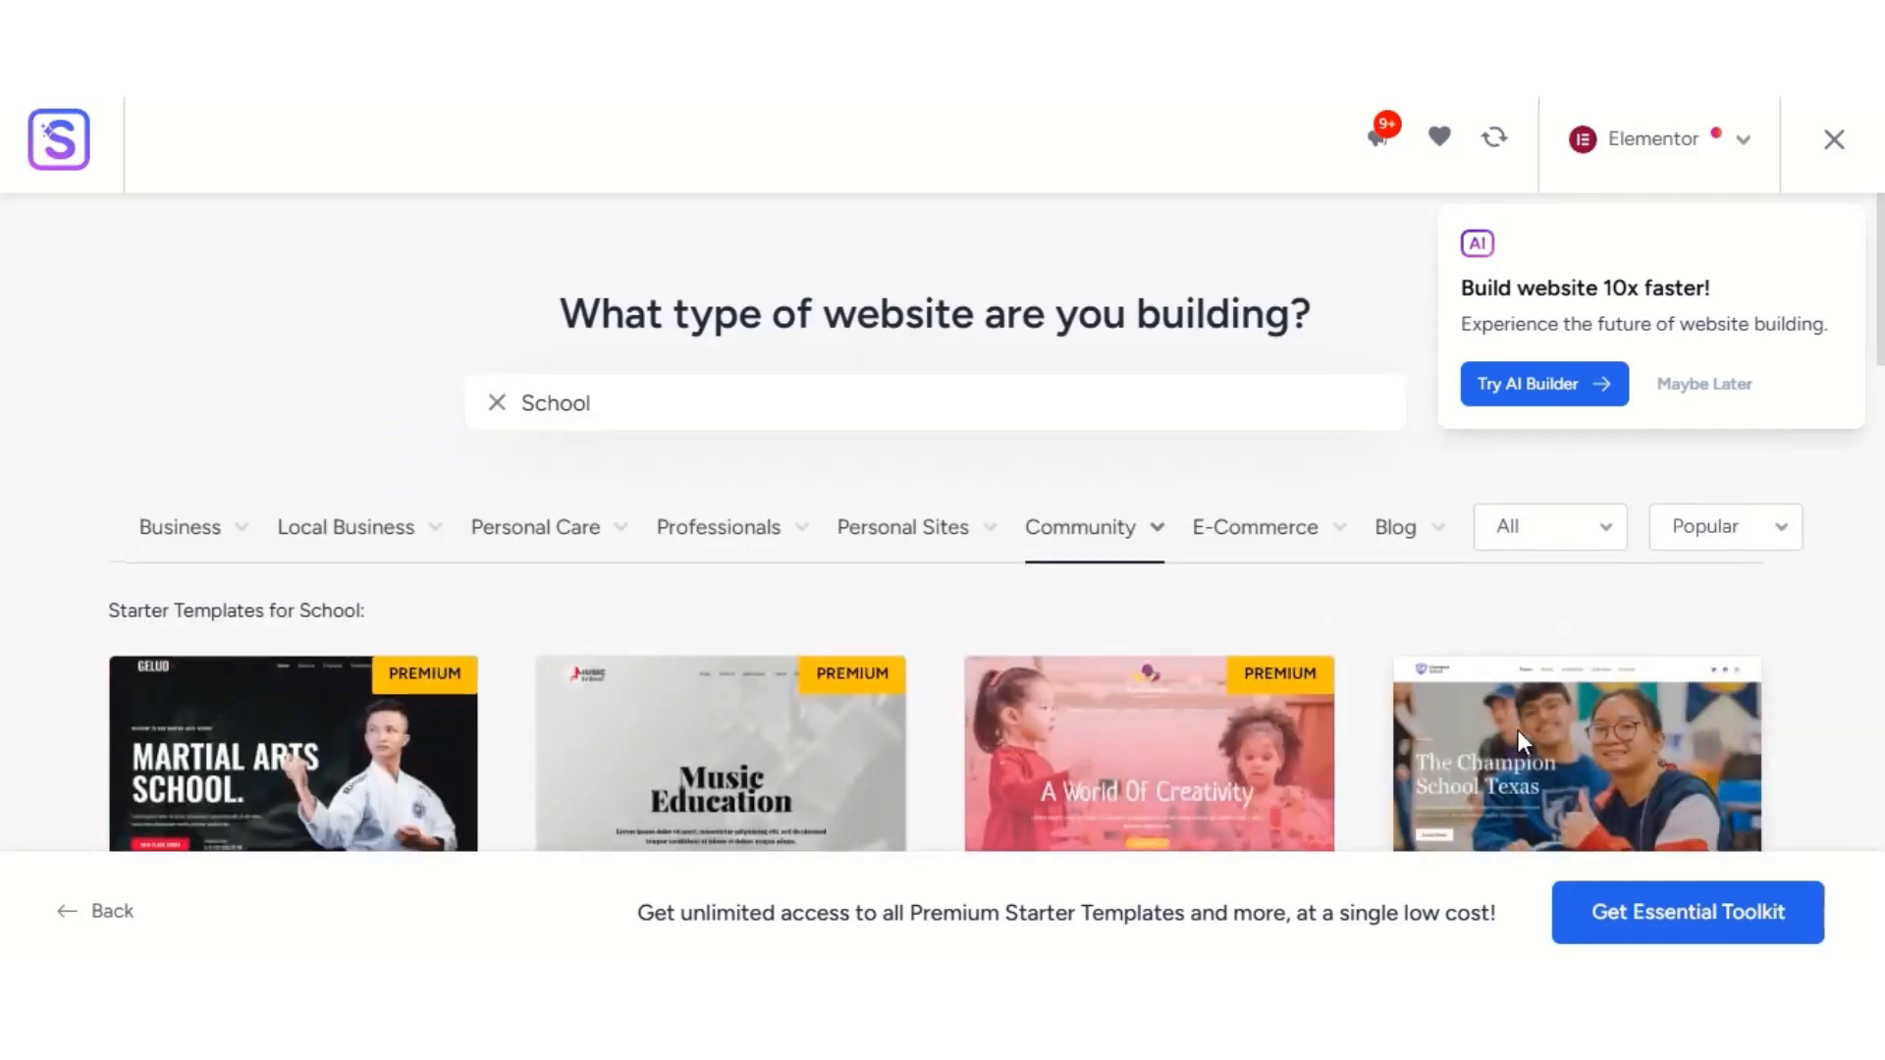
left_click(1519, 732)
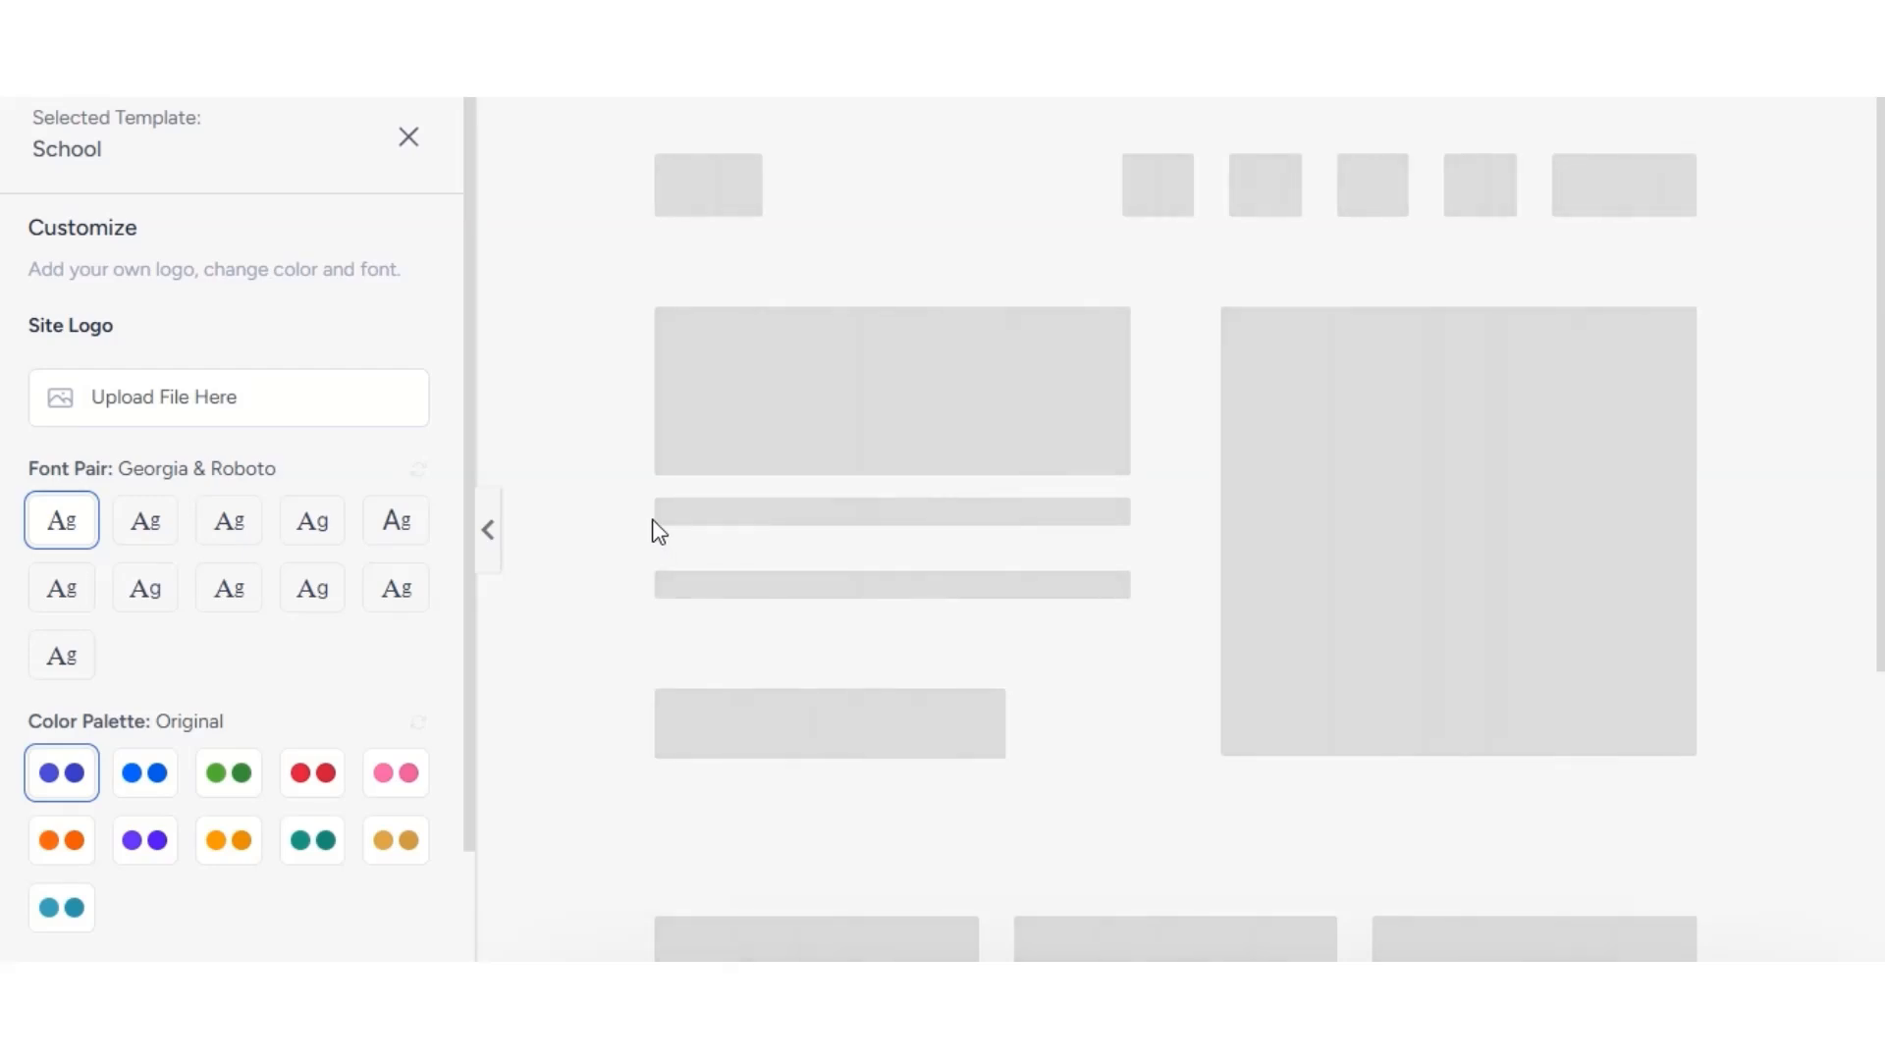
- Keep the template's default logo, Georgia & Roboto font pair and Original color palette, and skip the feature selection
scroll(370, 497, "down", 2)
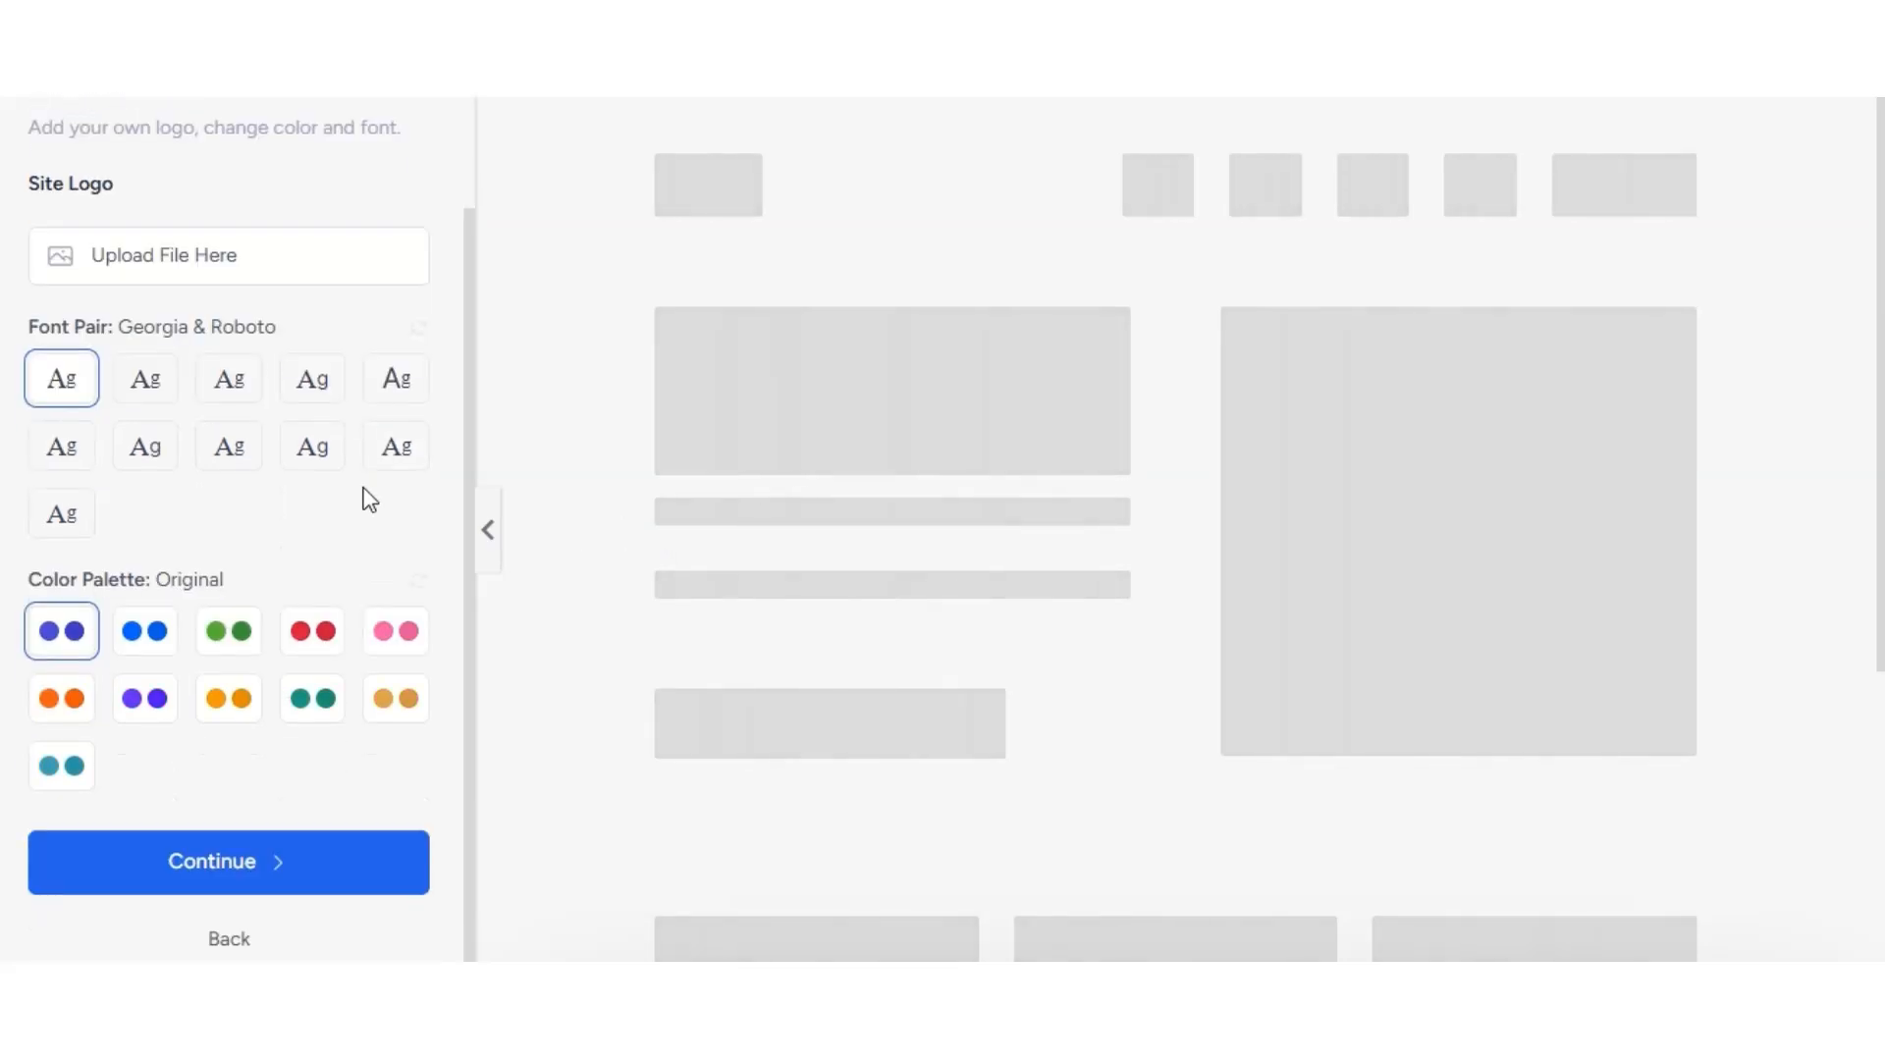
scroll(333, 393, "up", 2)
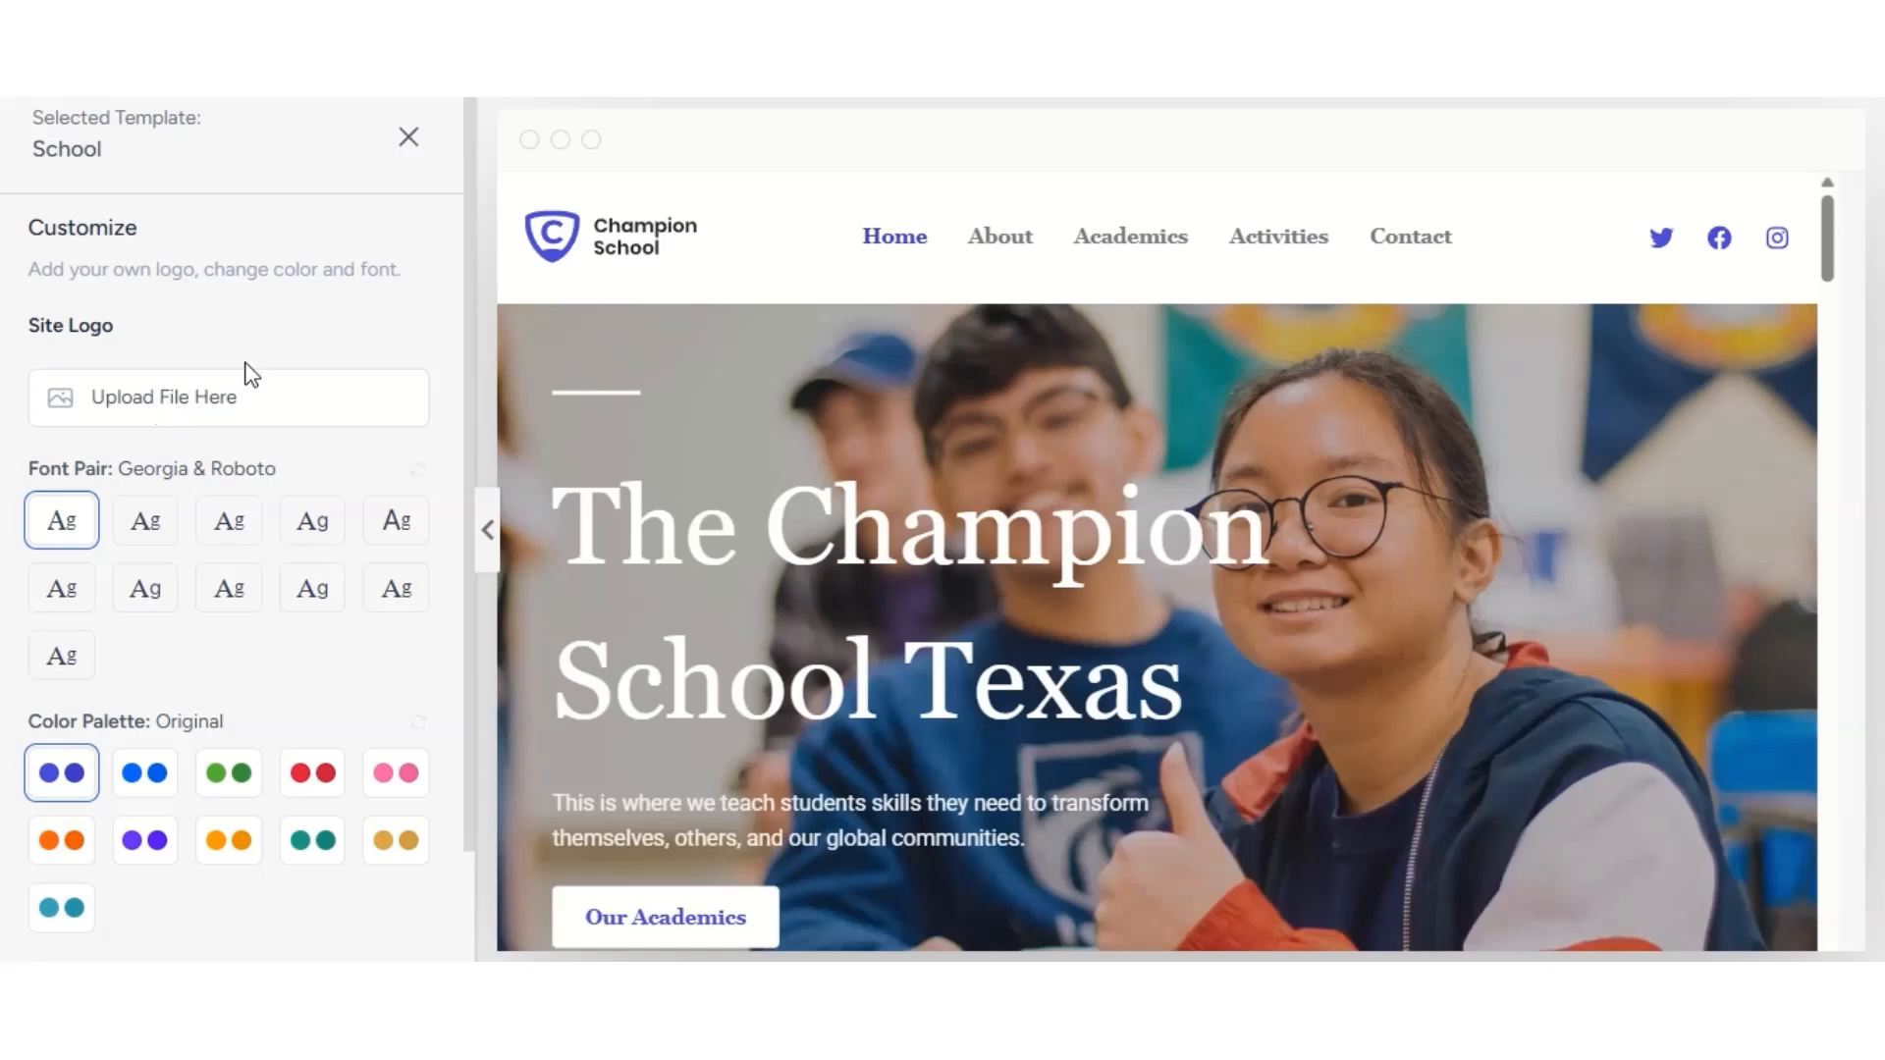
scroll(687, 472, "down", 8)
scroll(379, 661, "down", 2)
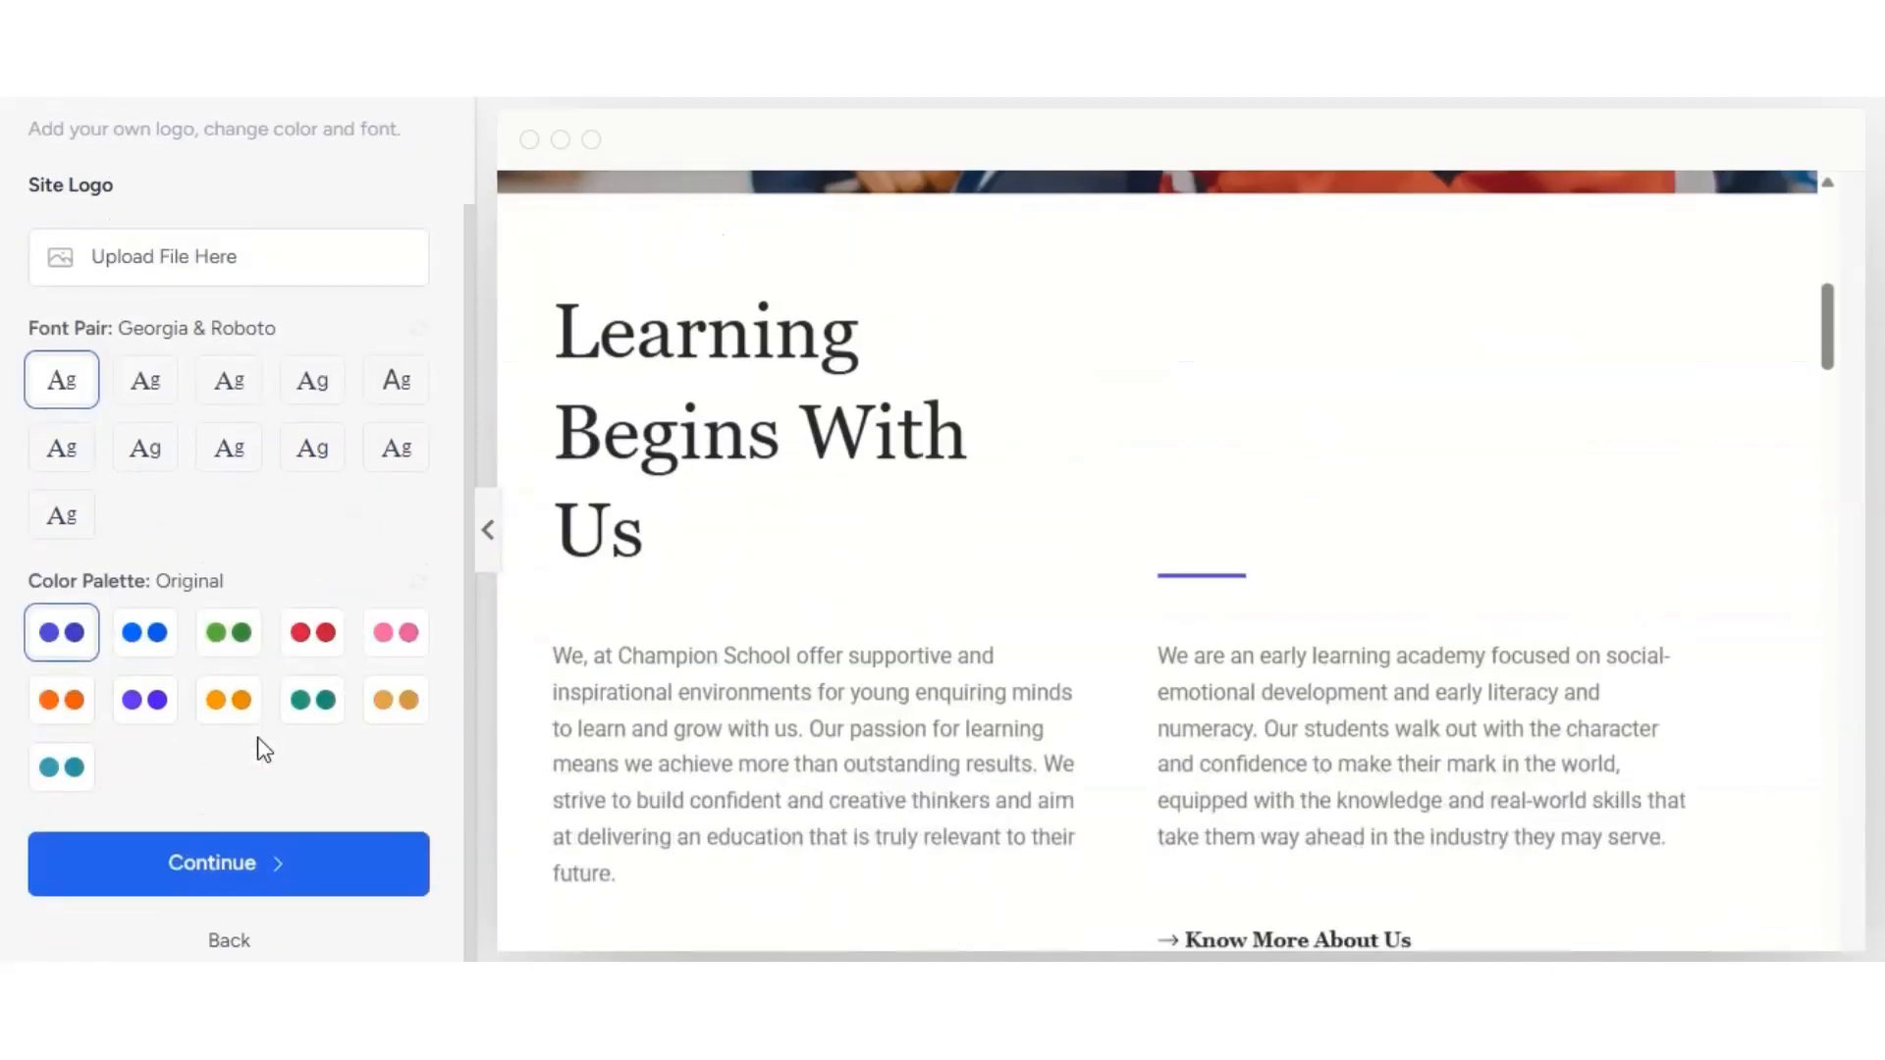
left_click(278, 868)
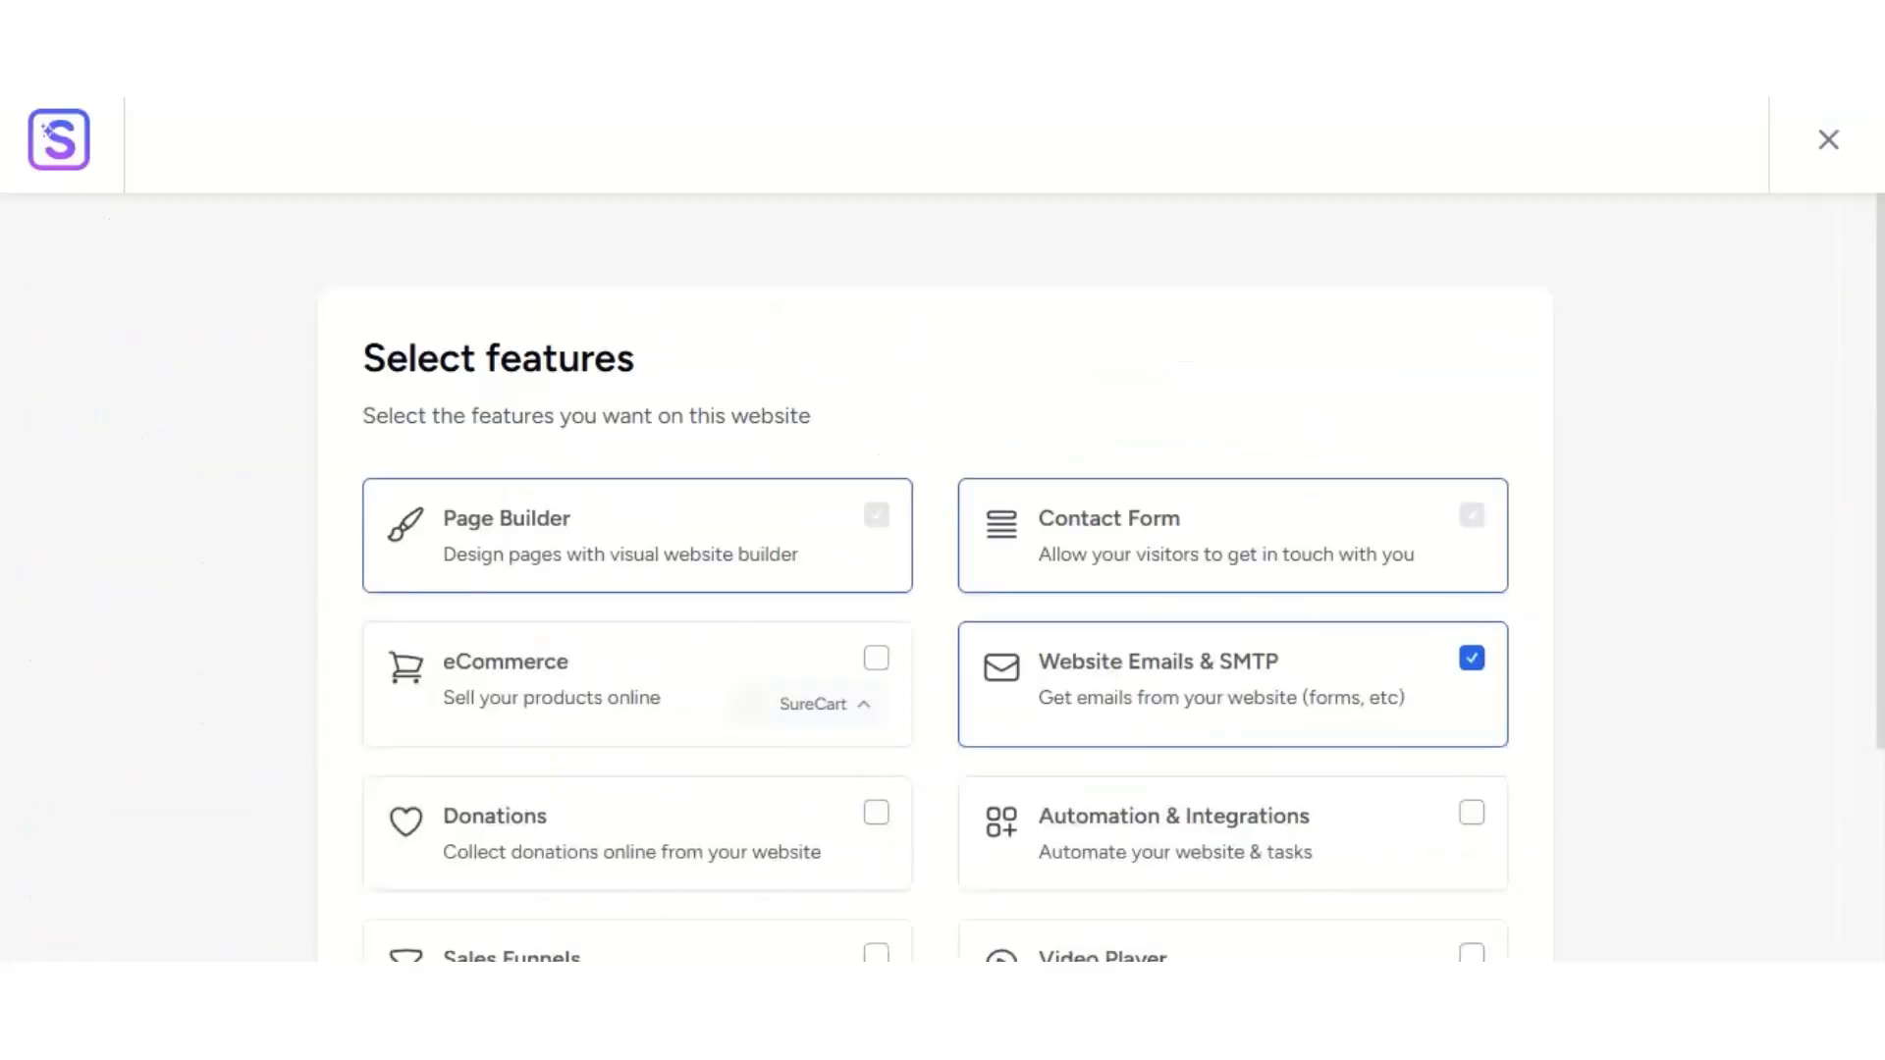
scroll(1695, 336, "down", 5)
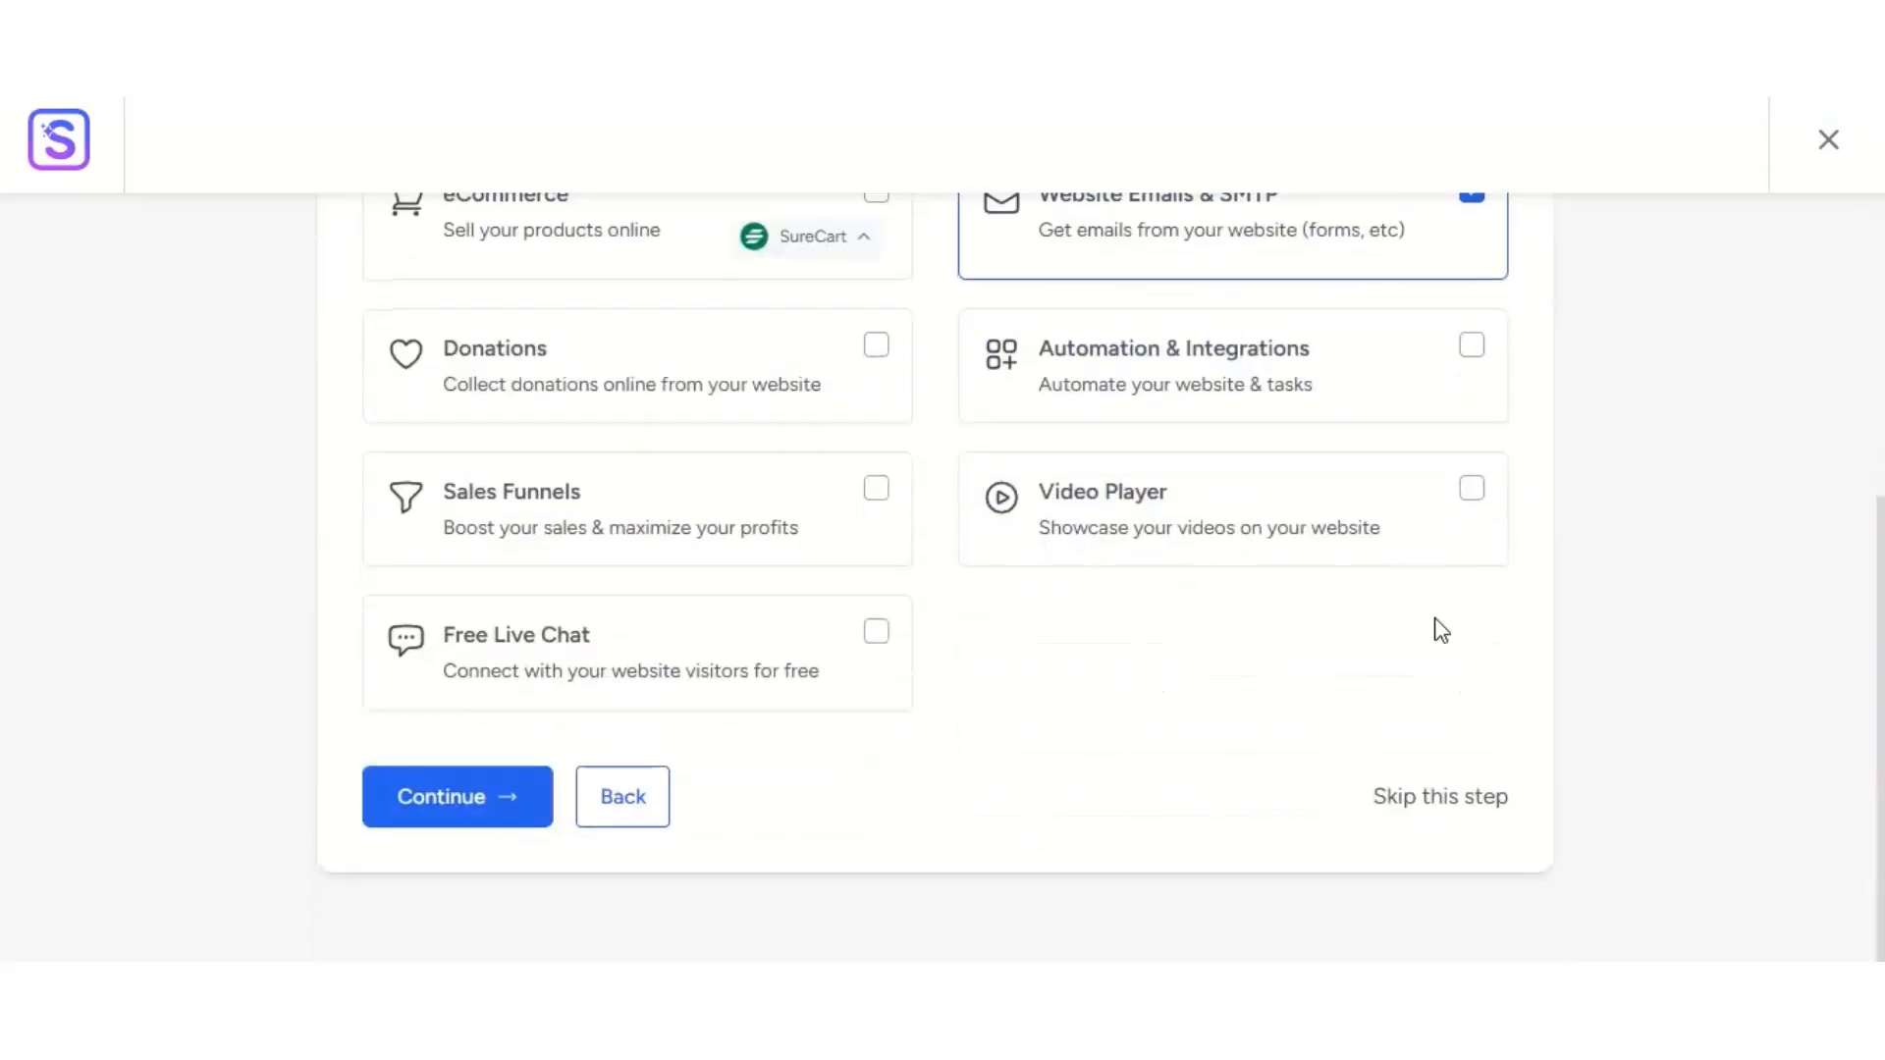
left_click(1472, 797)
- Acknowledge that site settings will be overwritten and submit the form to build the website
scroll(1237, 602, "down", 4)
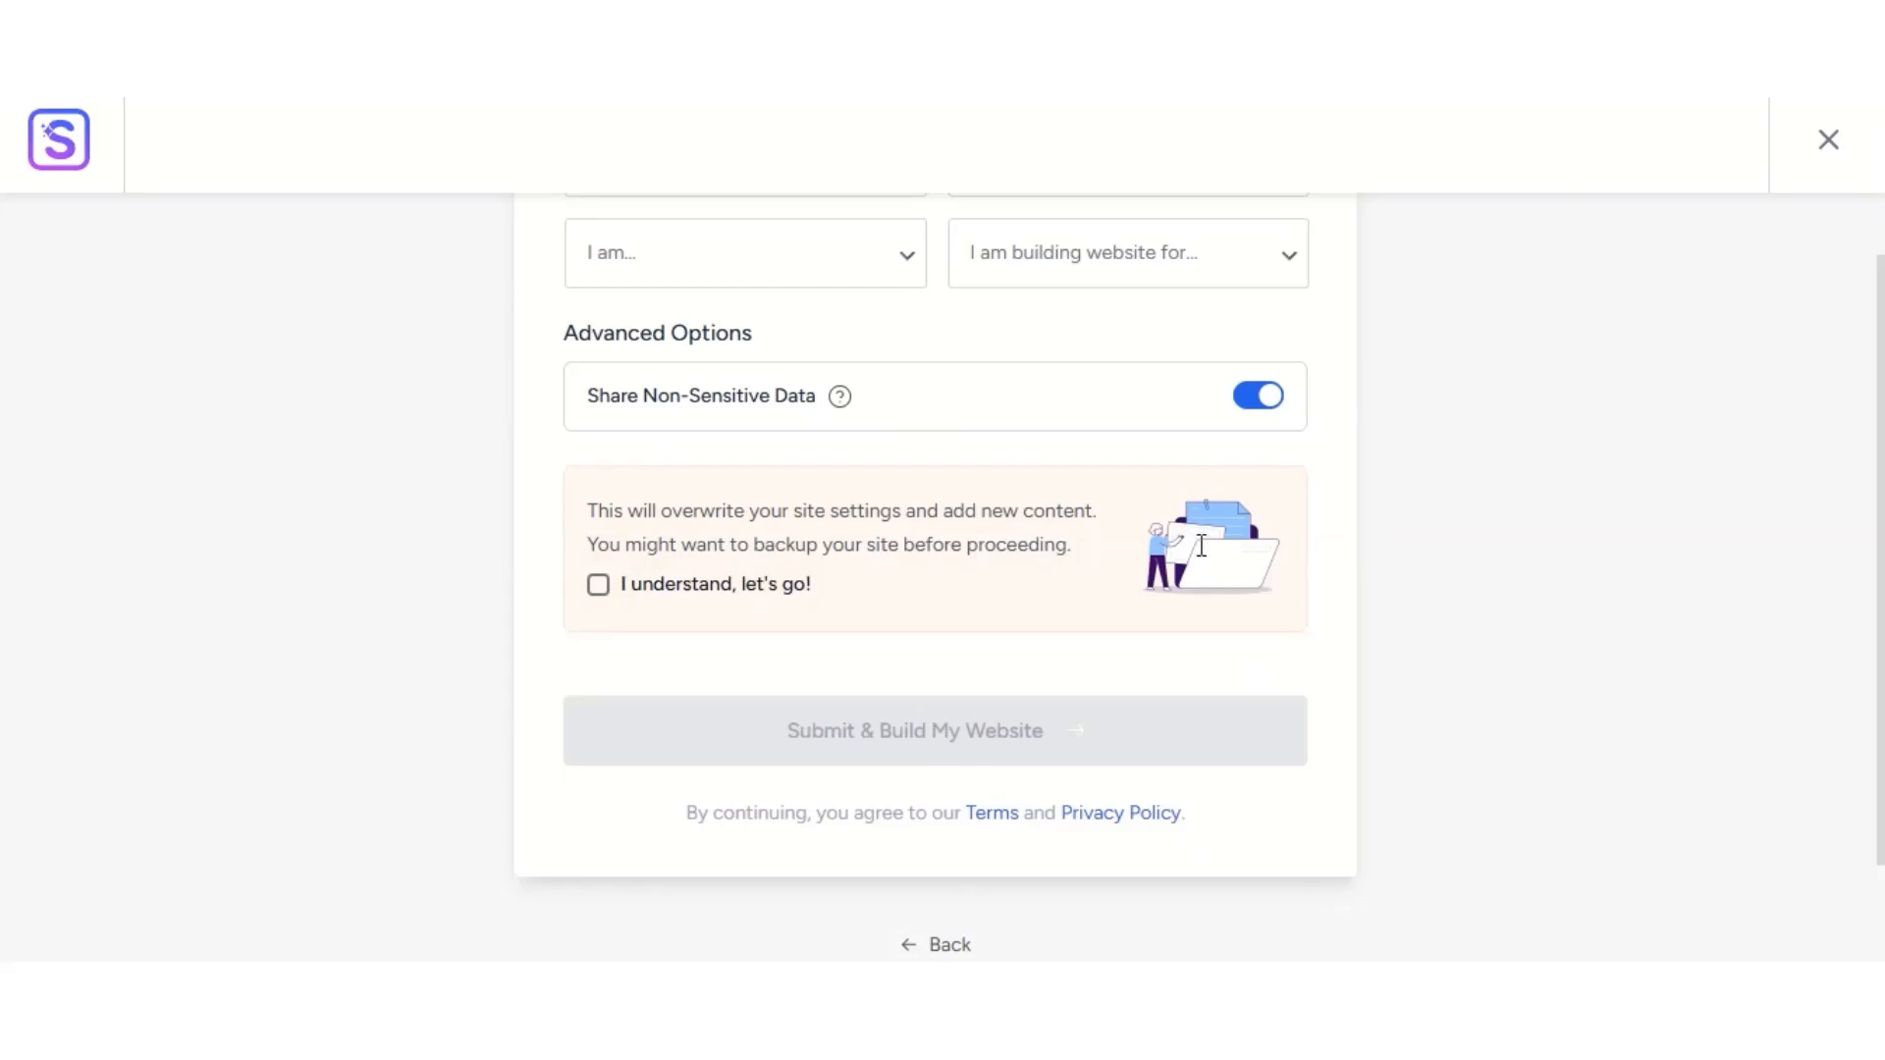
left_click(600, 587)
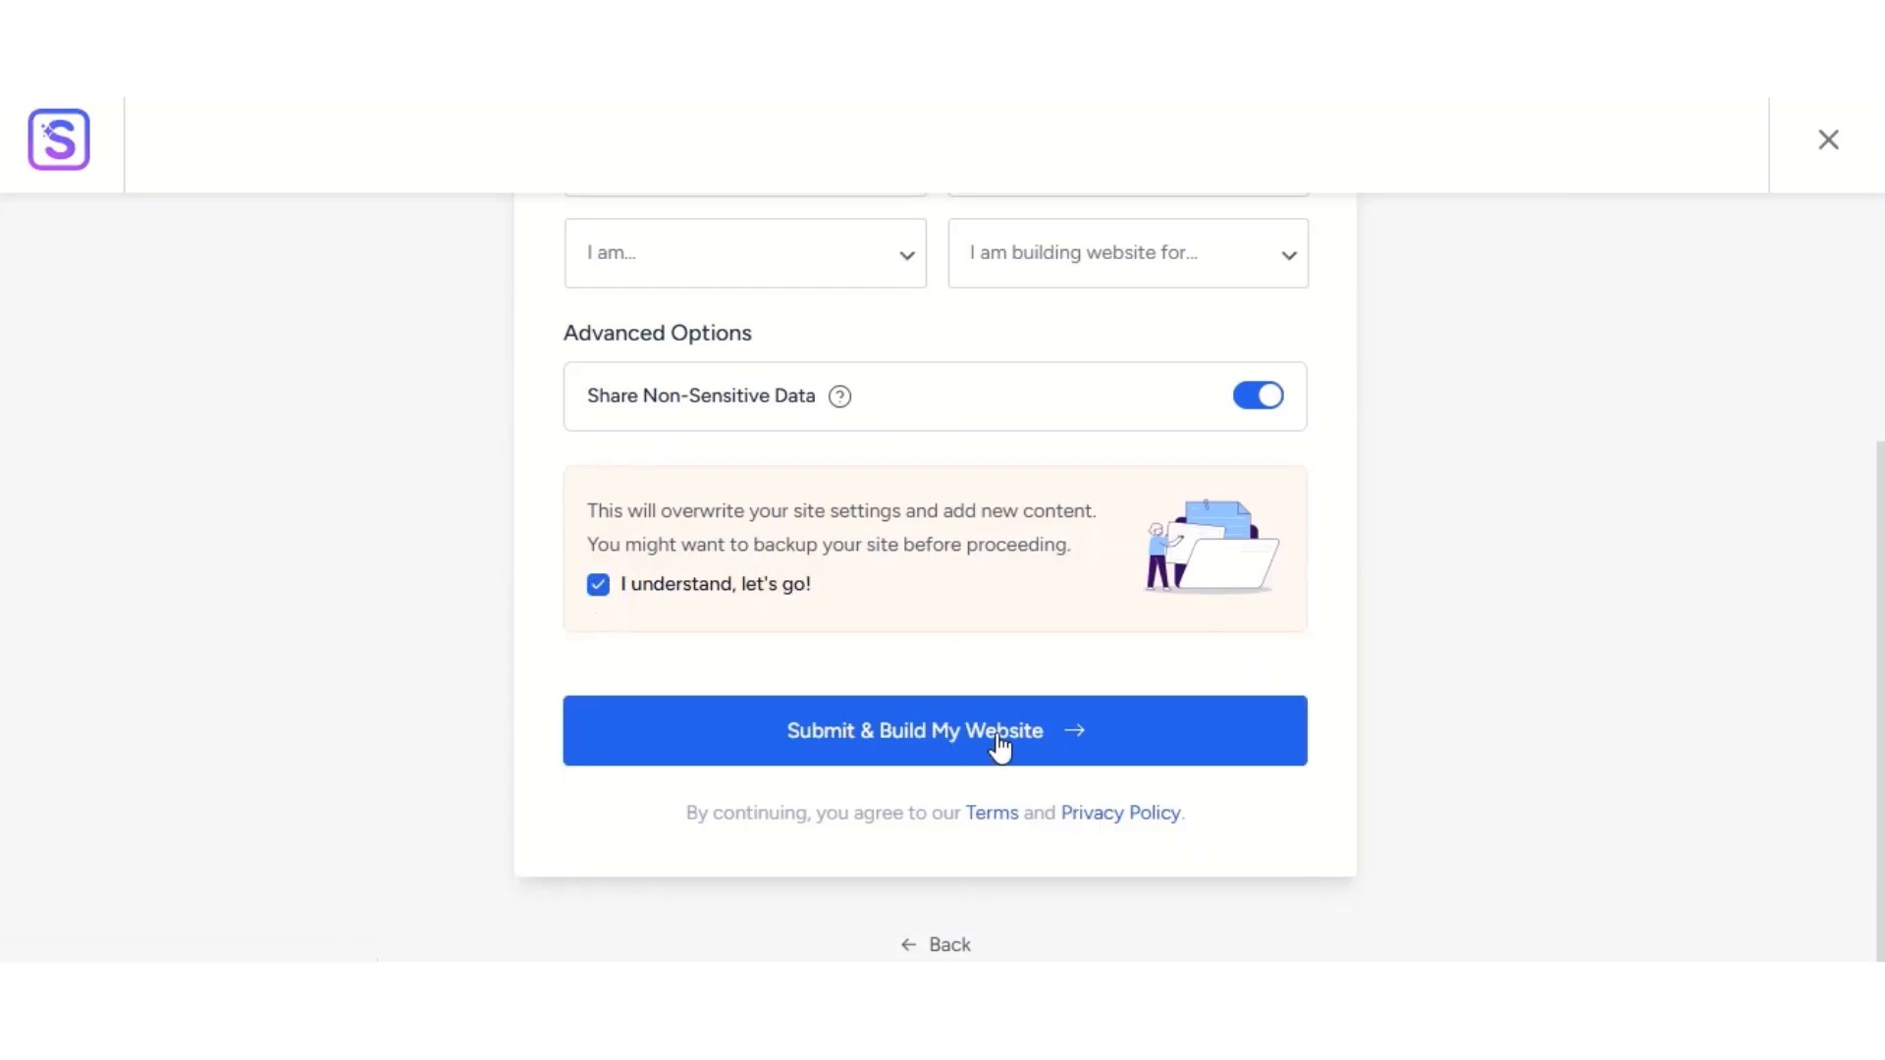
left_click(1041, 754)
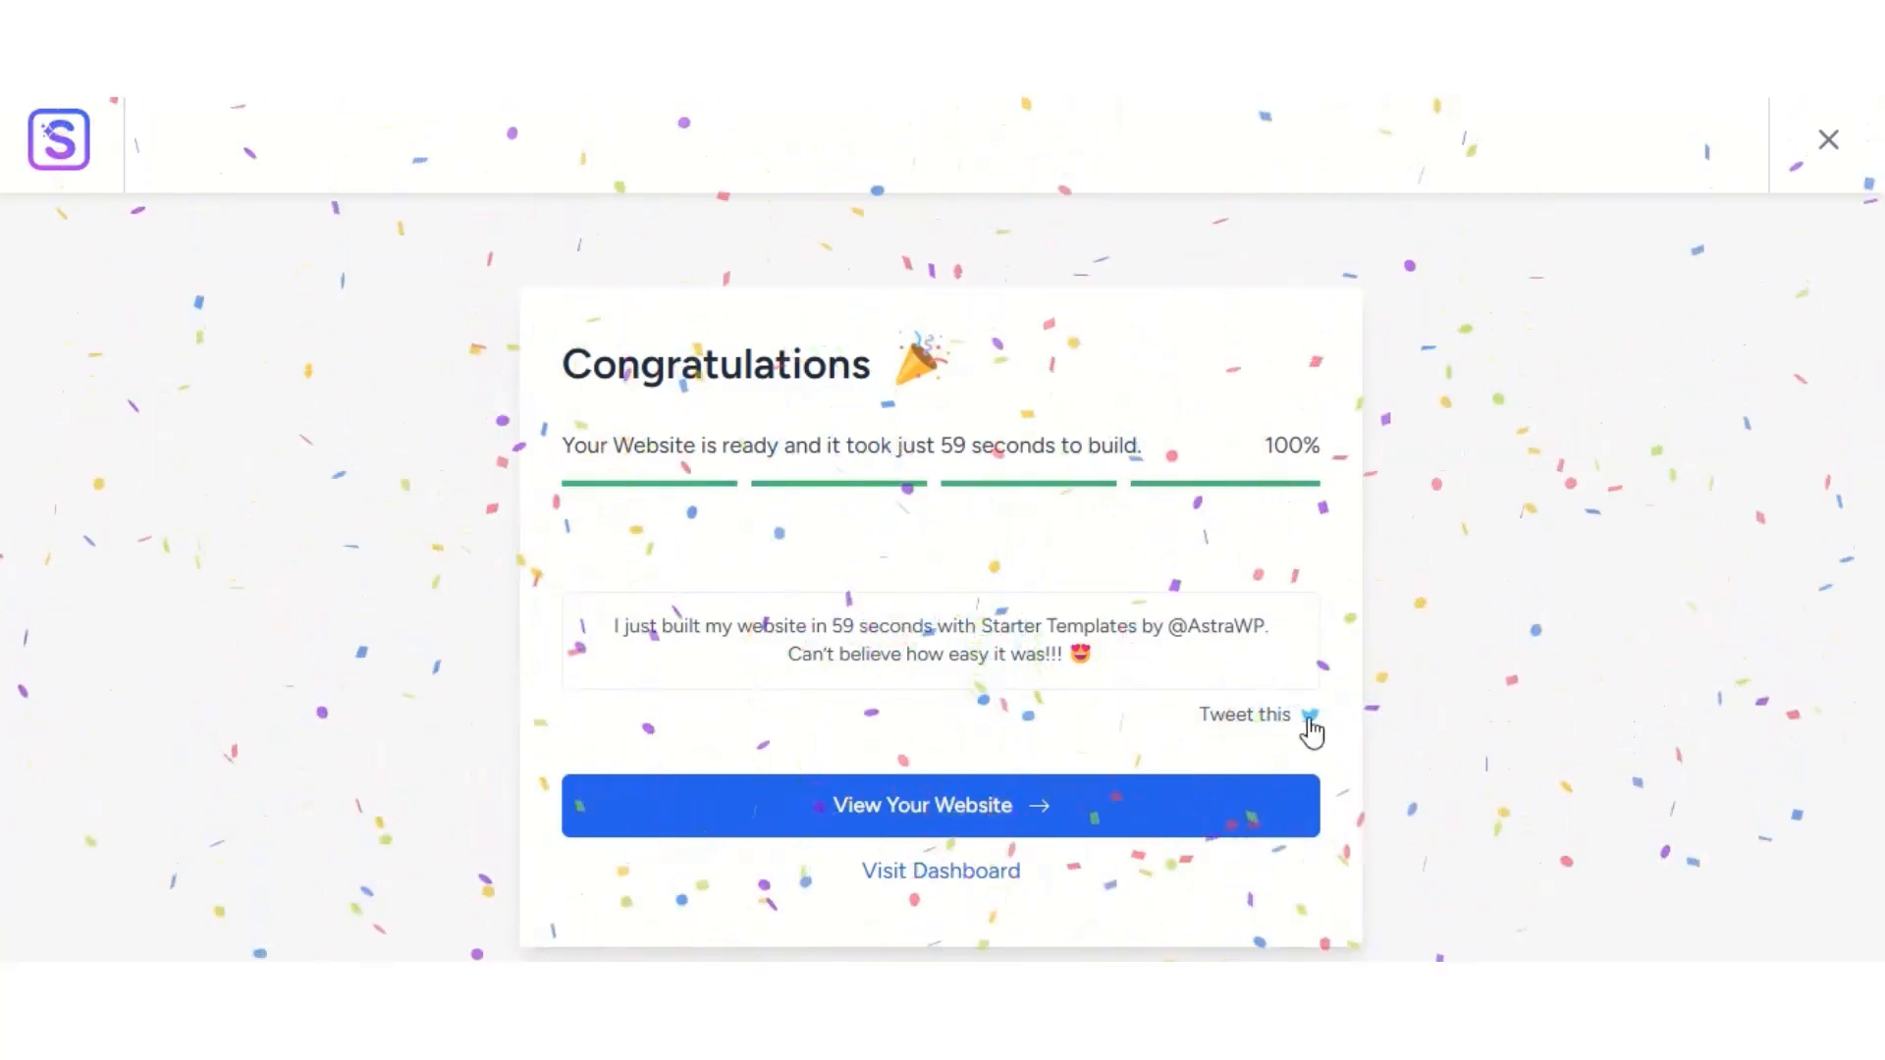
- Open the newly built website and look over its home page
left_click(1032, 819)
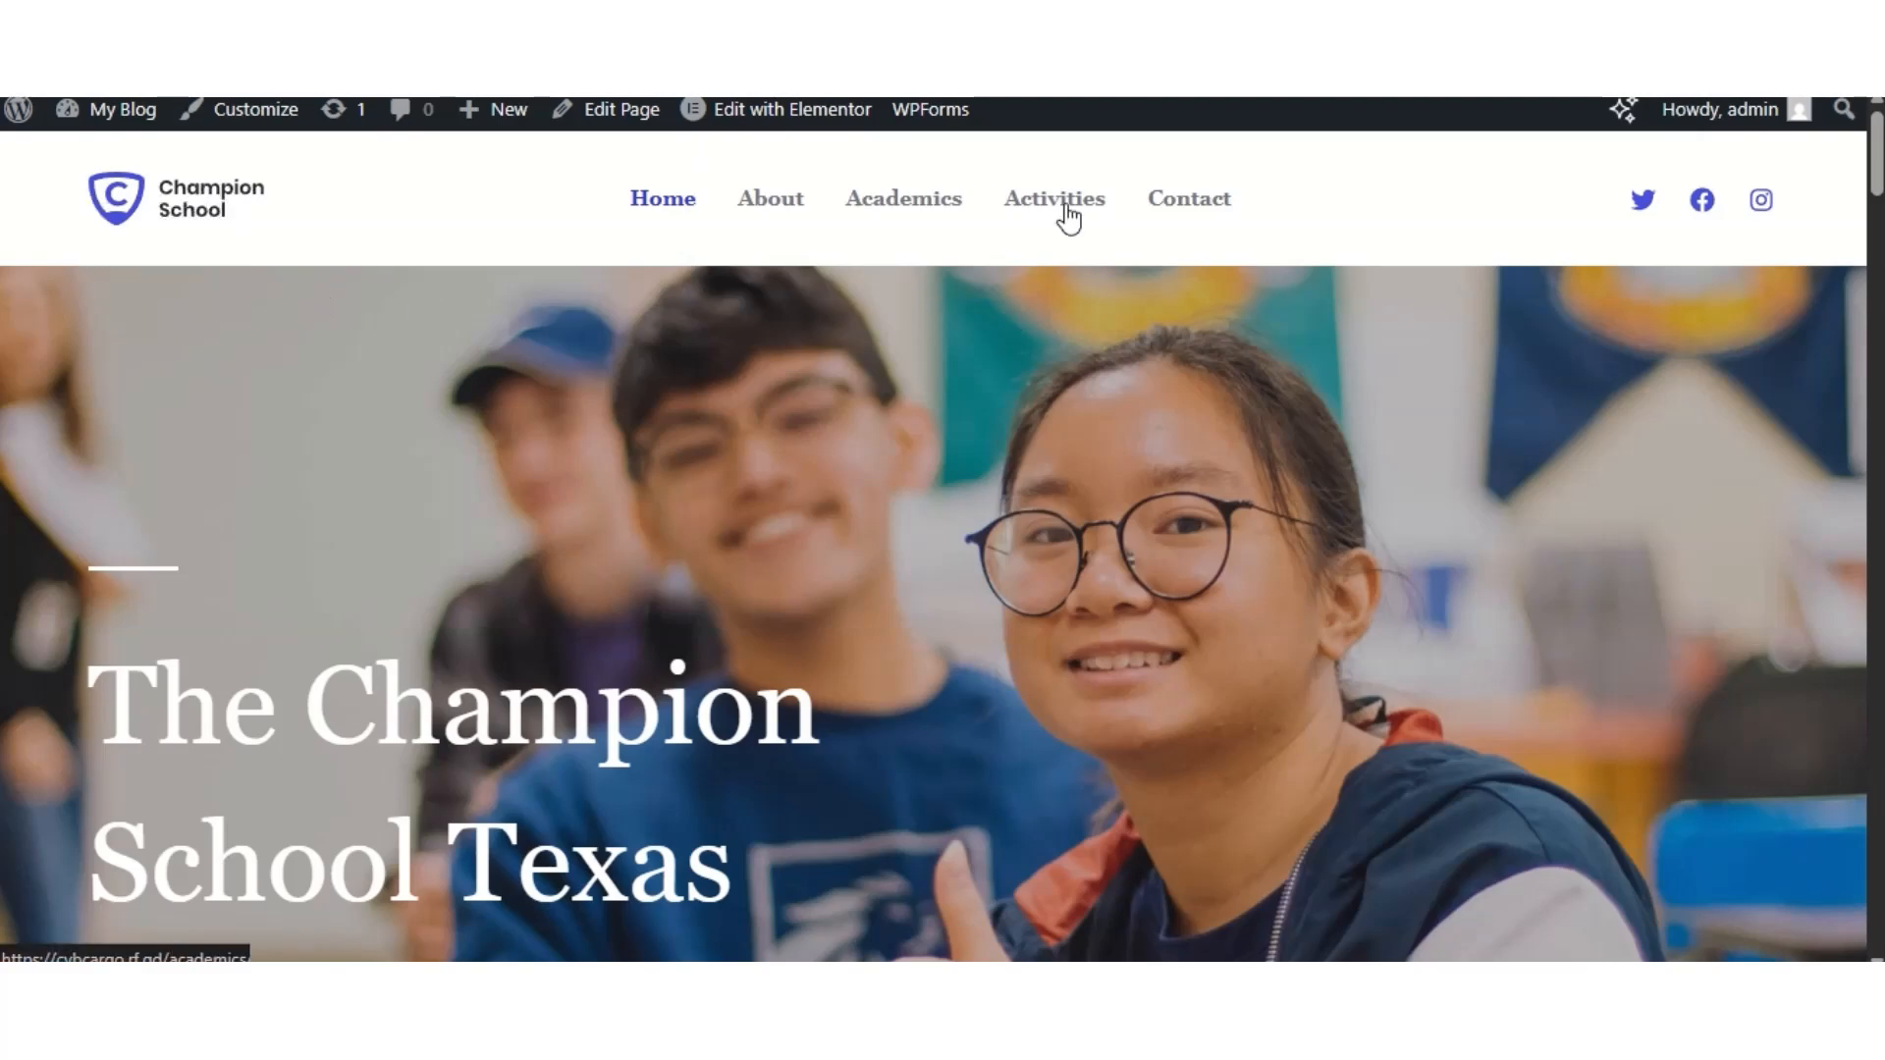
scroll(1164, 580, "down", 2)
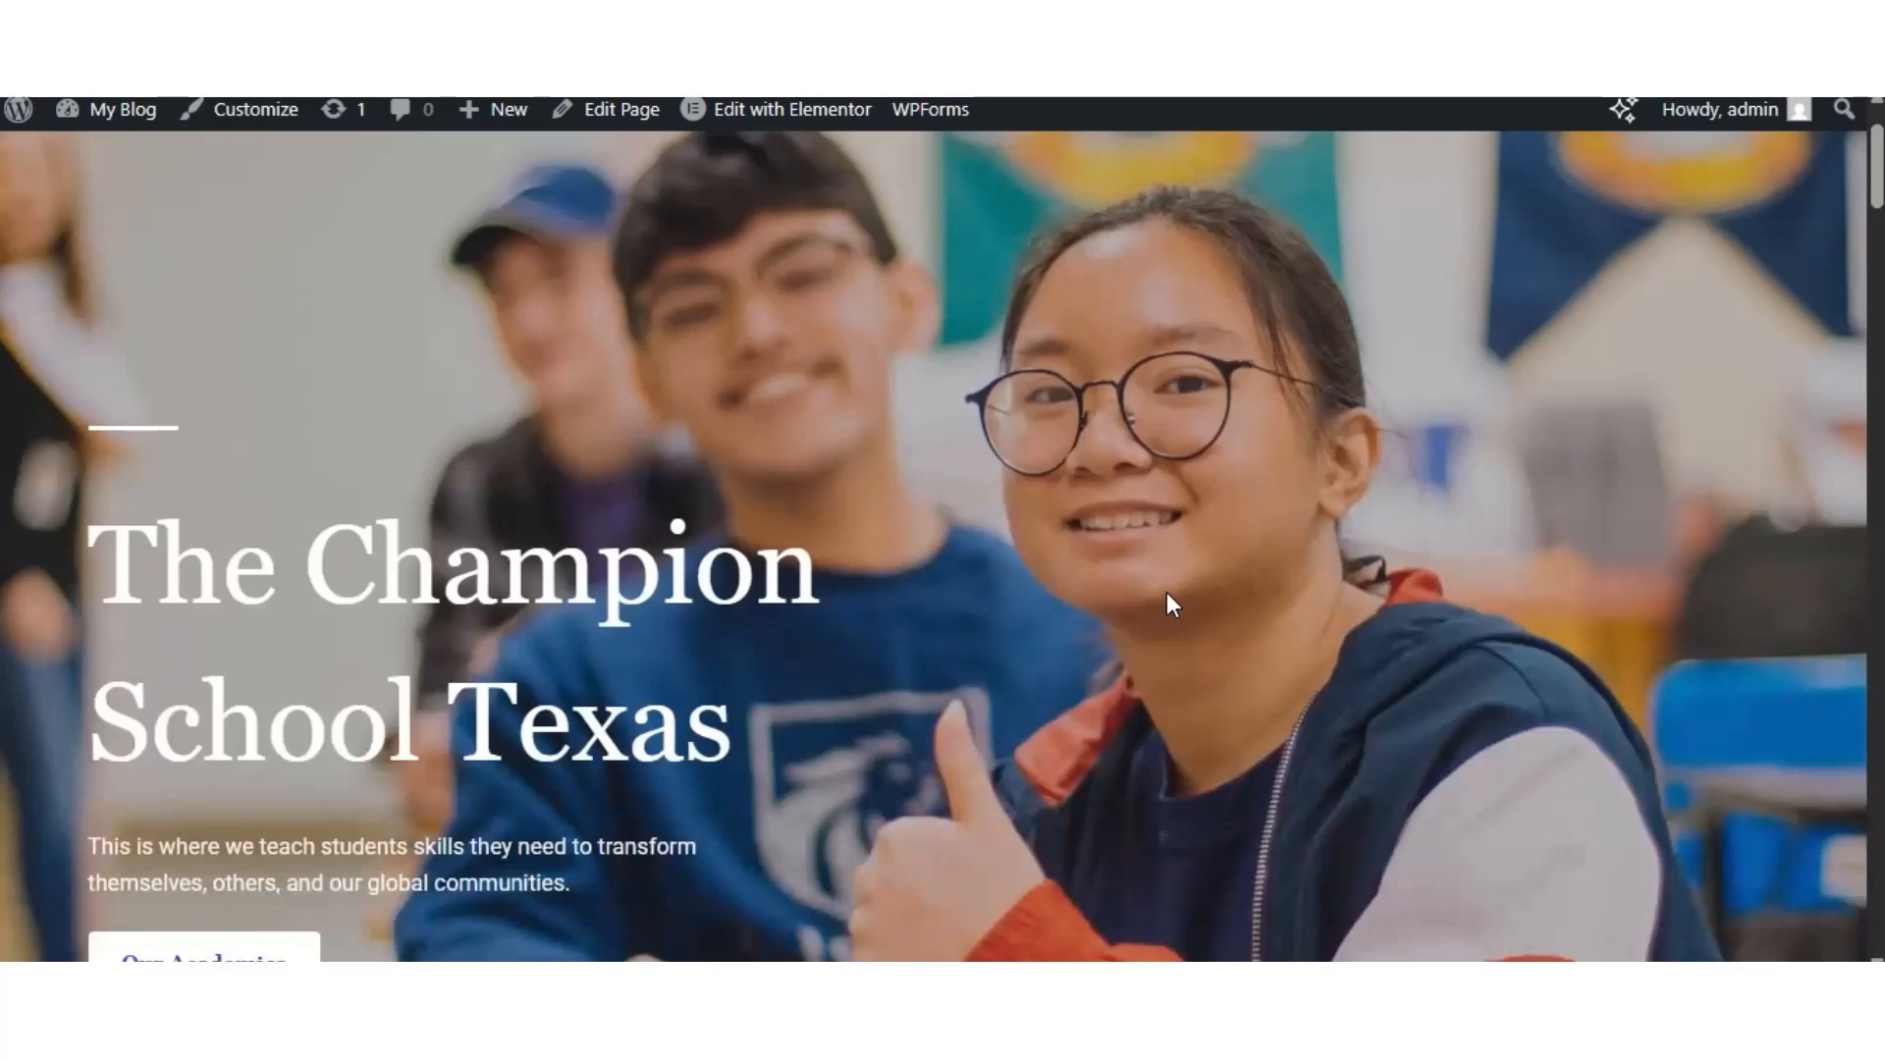
scroll(1167, 592, "up", 2)
- Return to the WordPress dashboard, search the installed plugins for "wp cargo", and clear the search
mouse_move(803, 125)
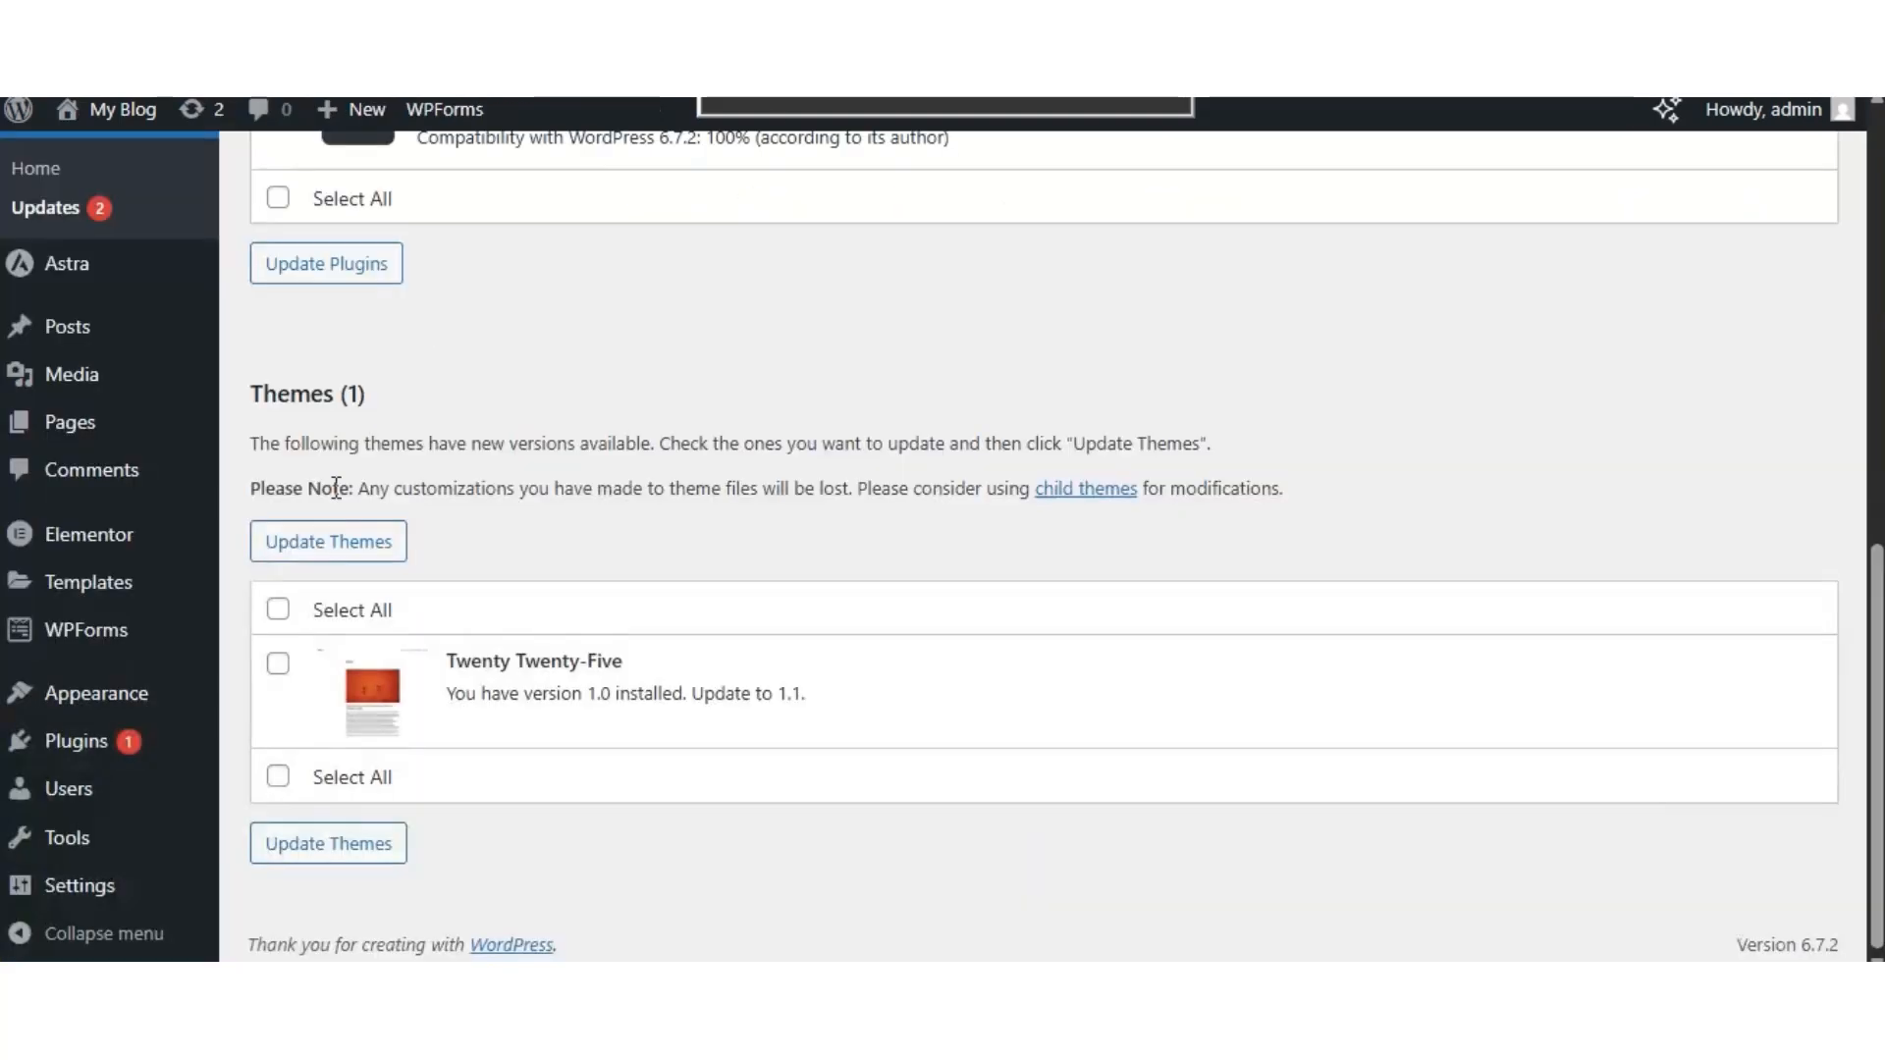
mouse_move(79, 558)
mouse_move(85, 758)
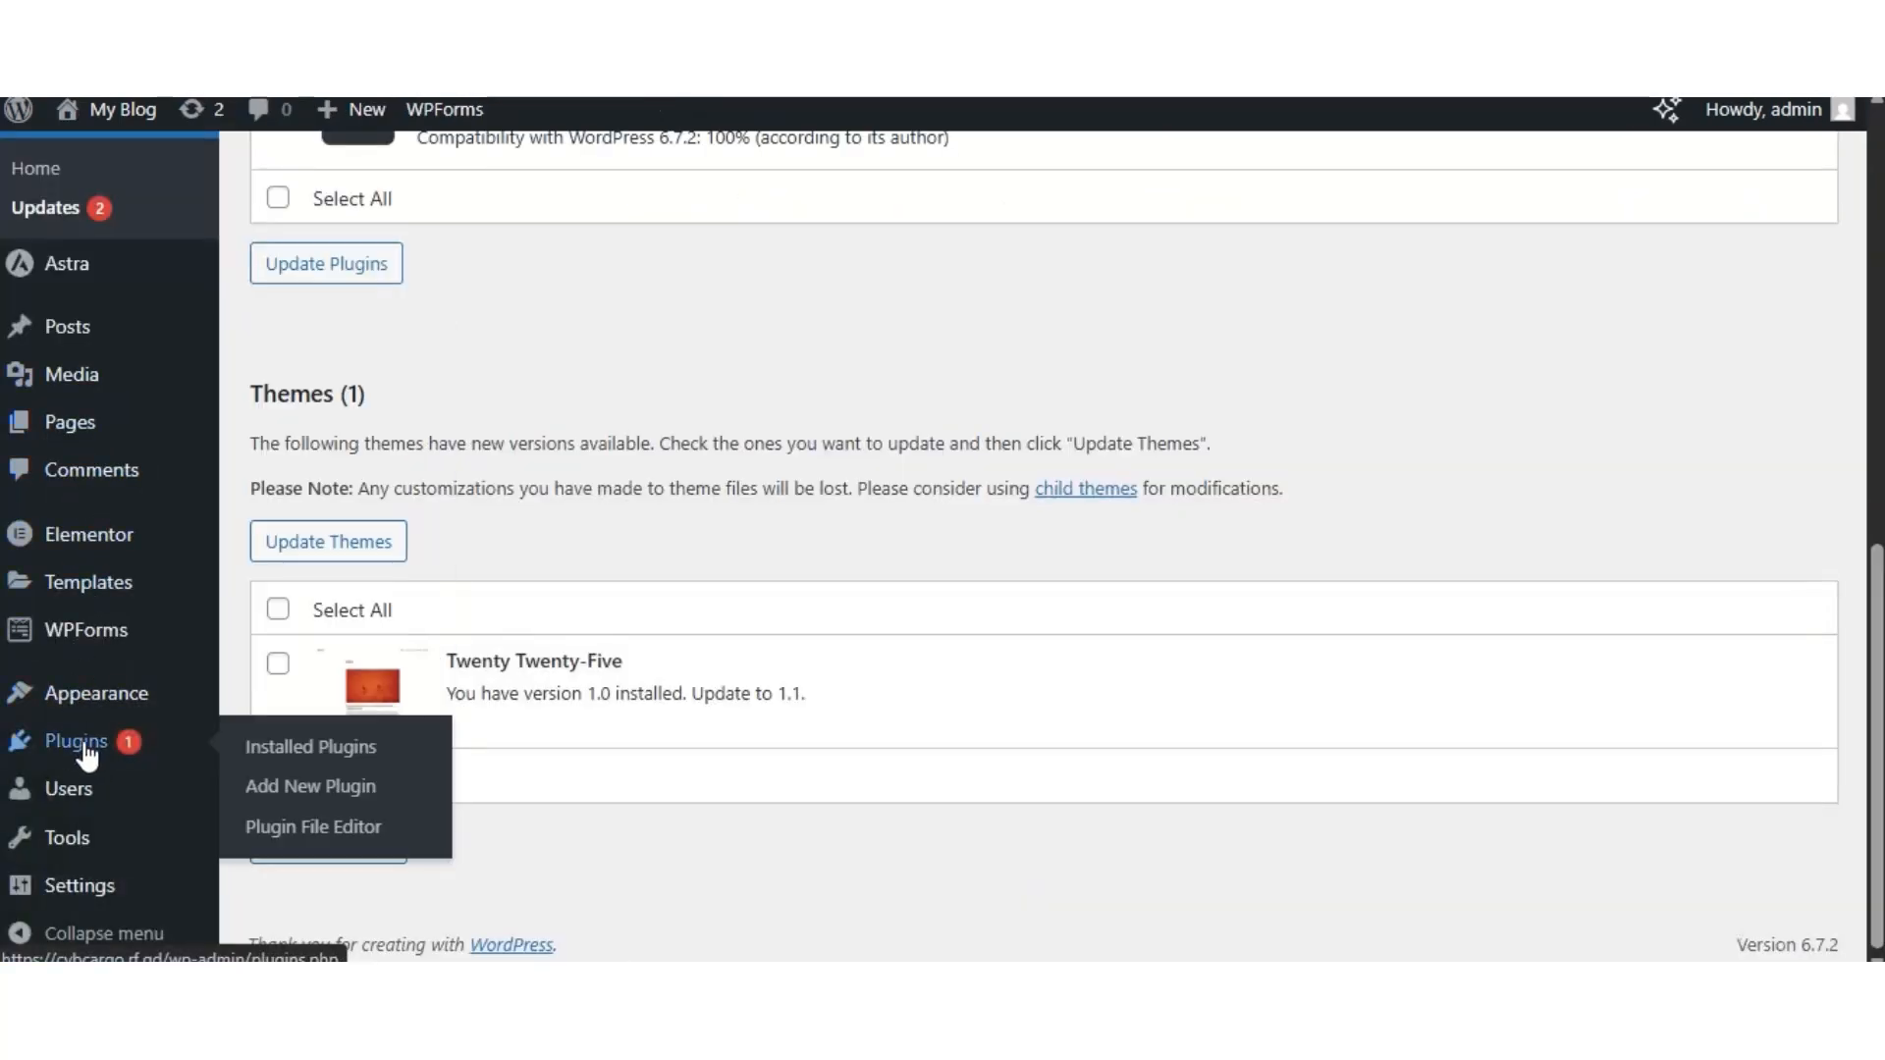
left_click(271, 749)
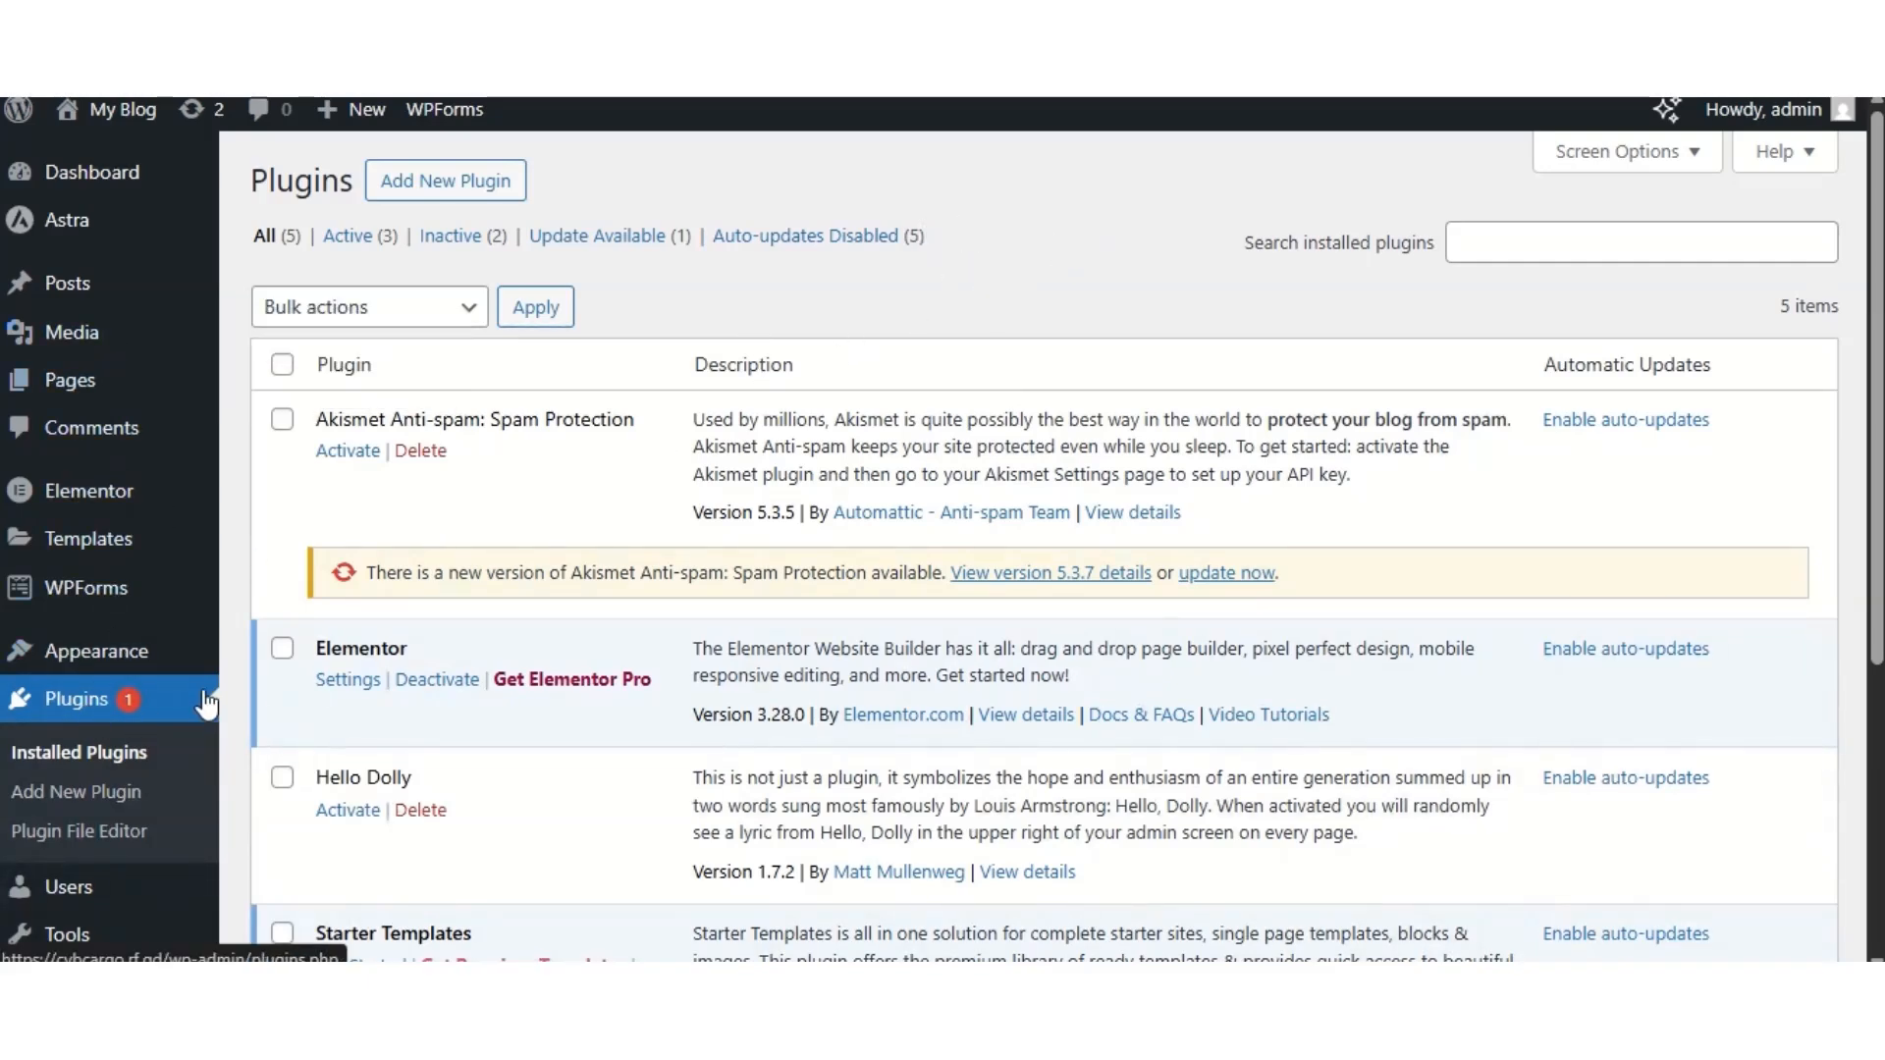
left_click(1543, 244)
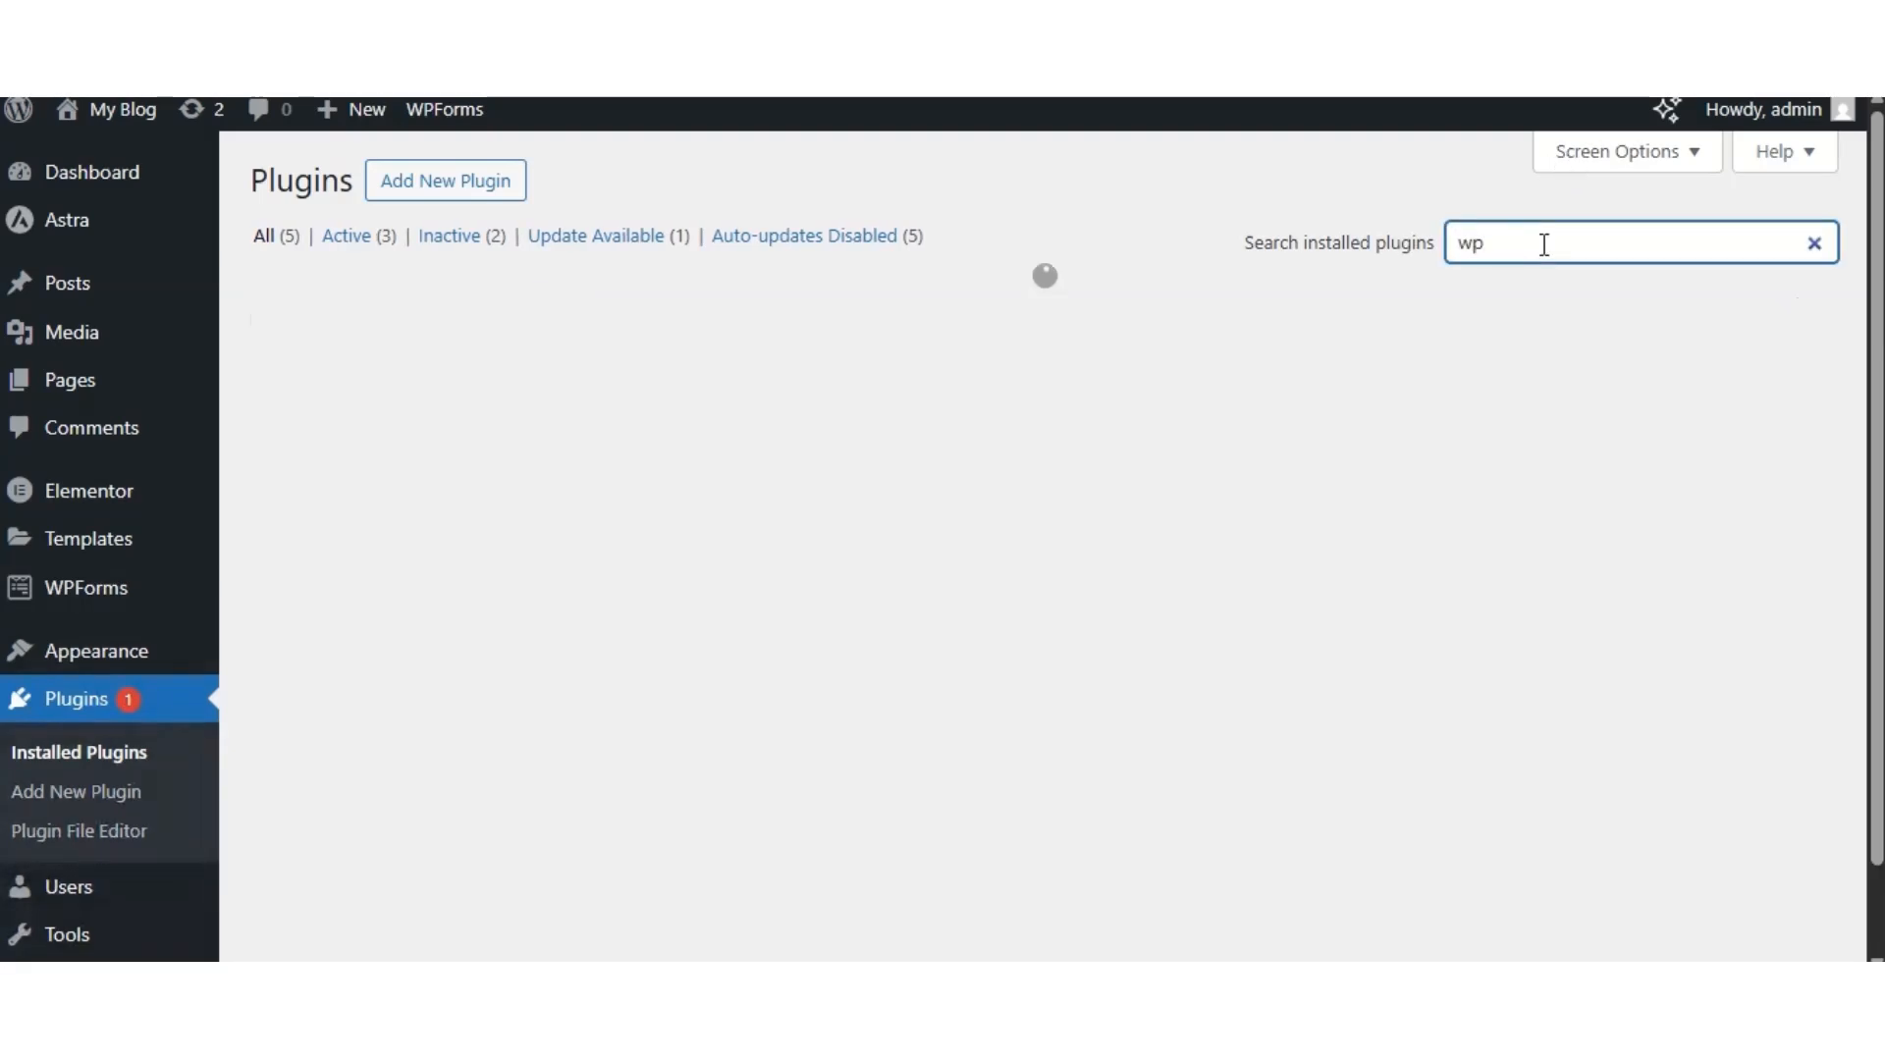
type("wp cargo")
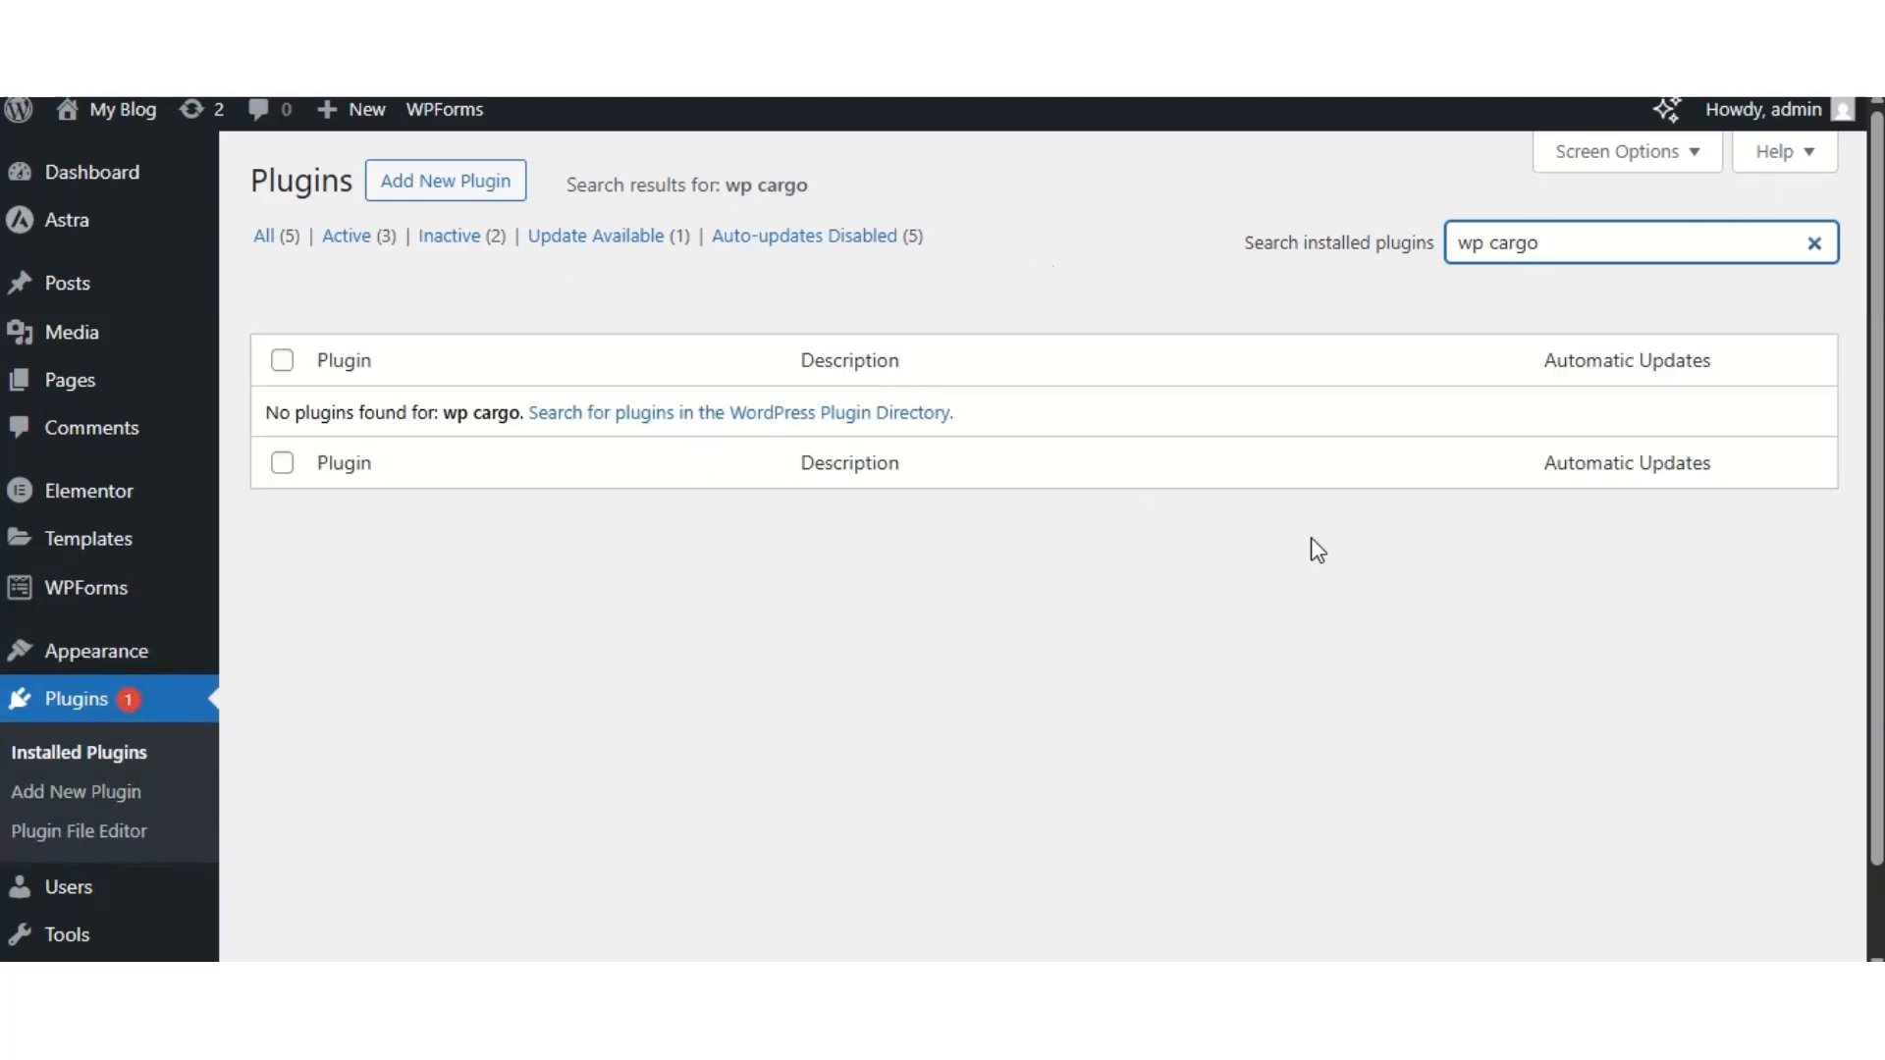
left_click(1816, 243)
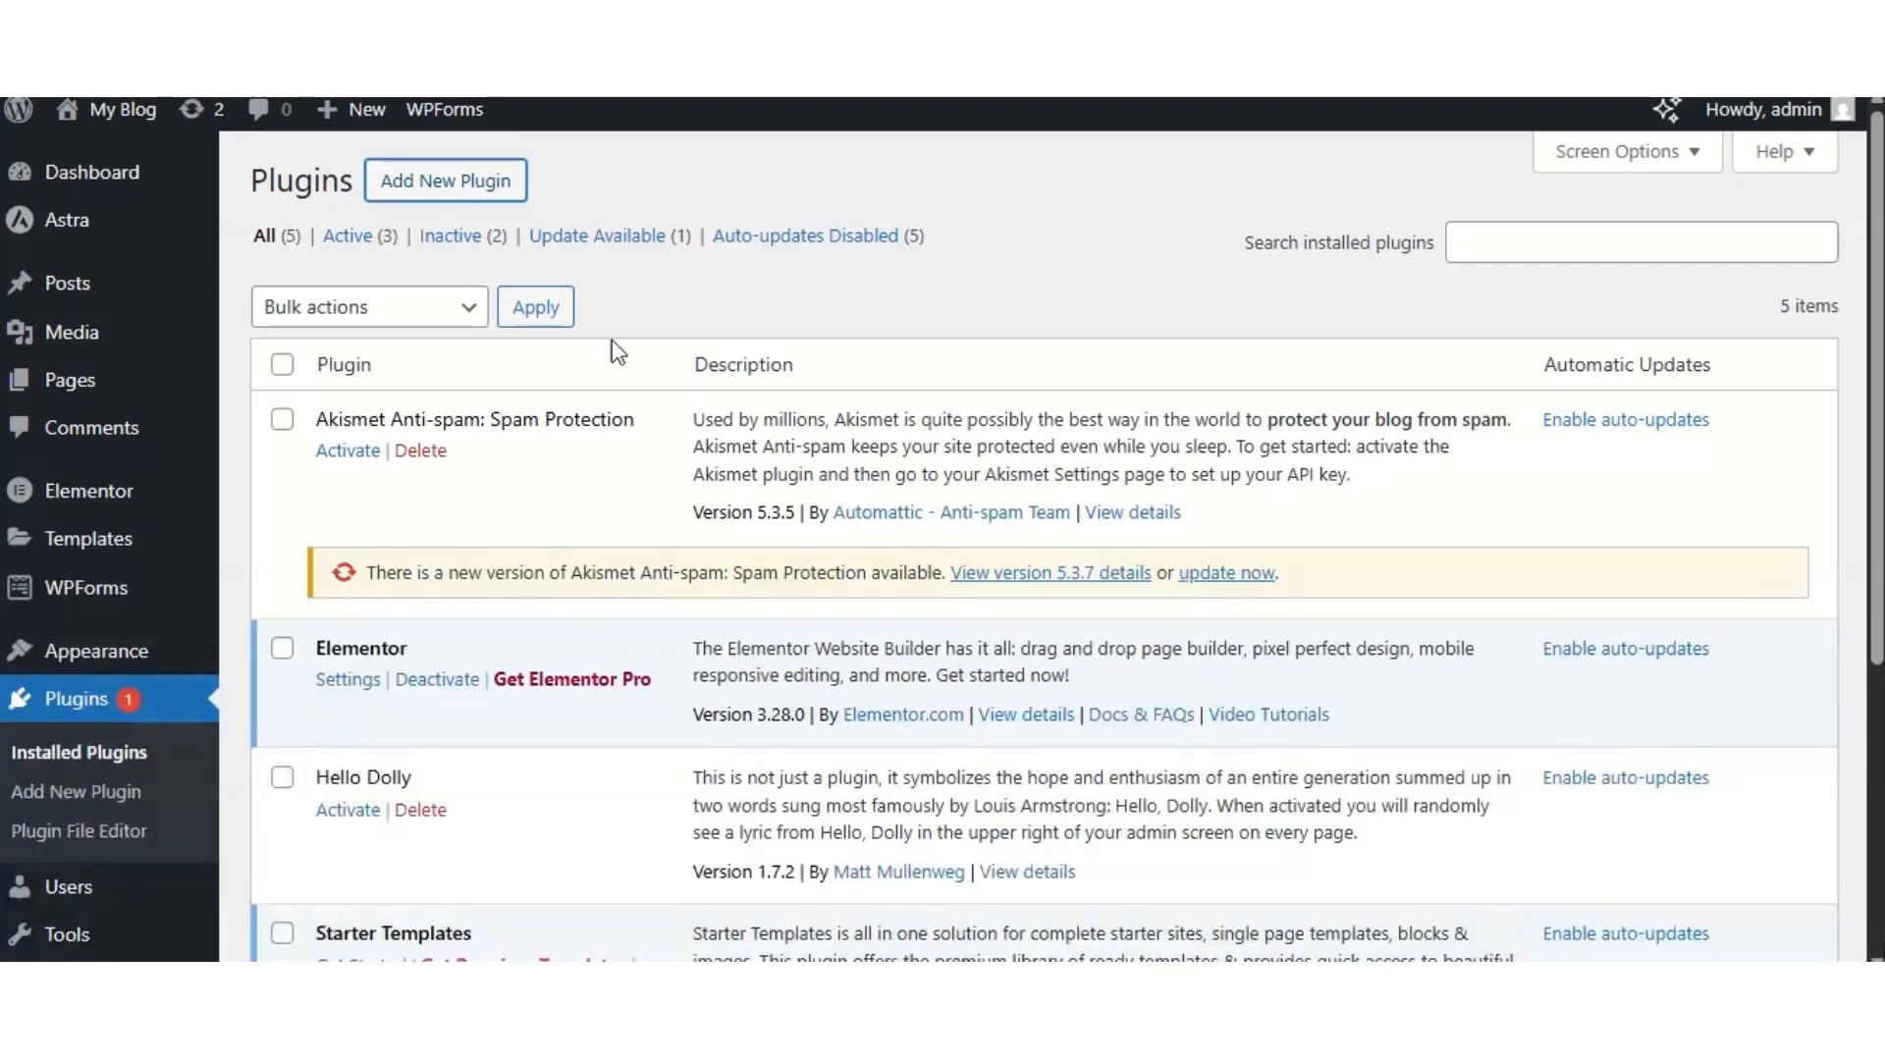
- Search for "wp cargo" among the new plugins that can be added and install WPCargo Track & Trace
left_click(450, 192)
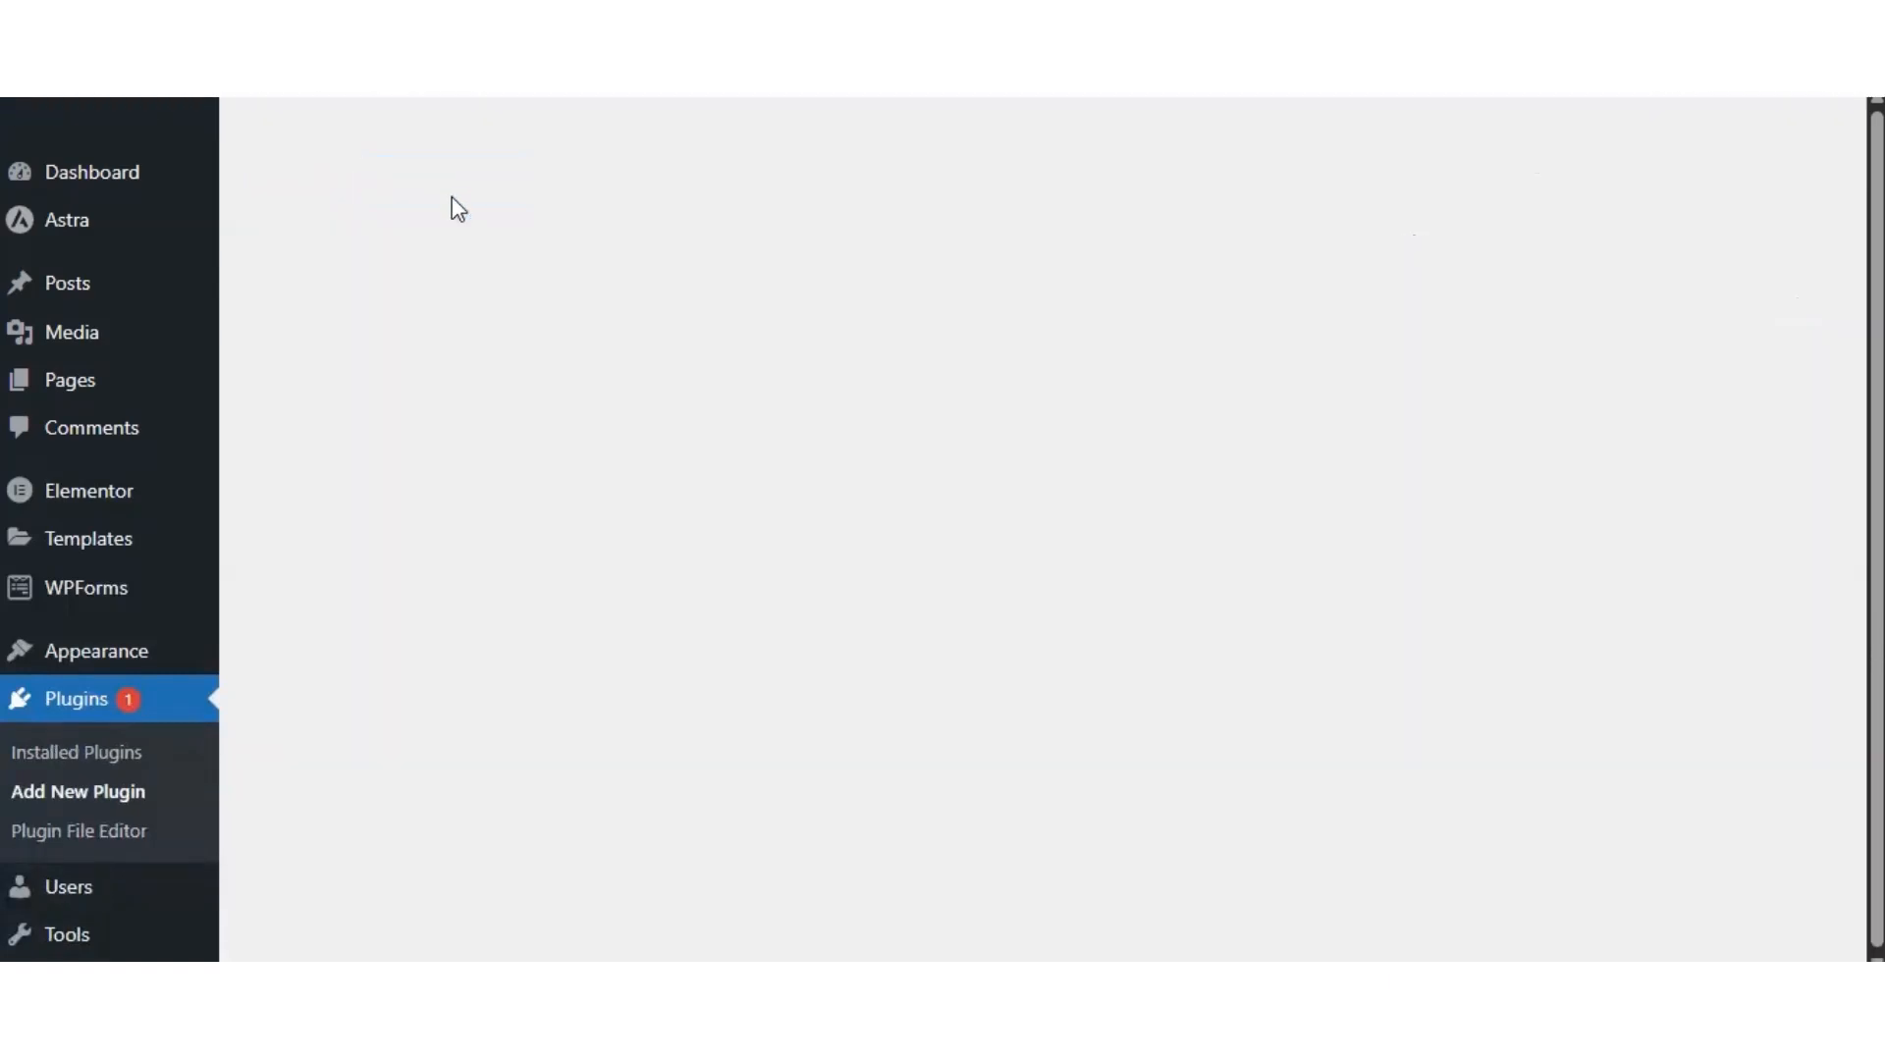
left_click(1461, 256)
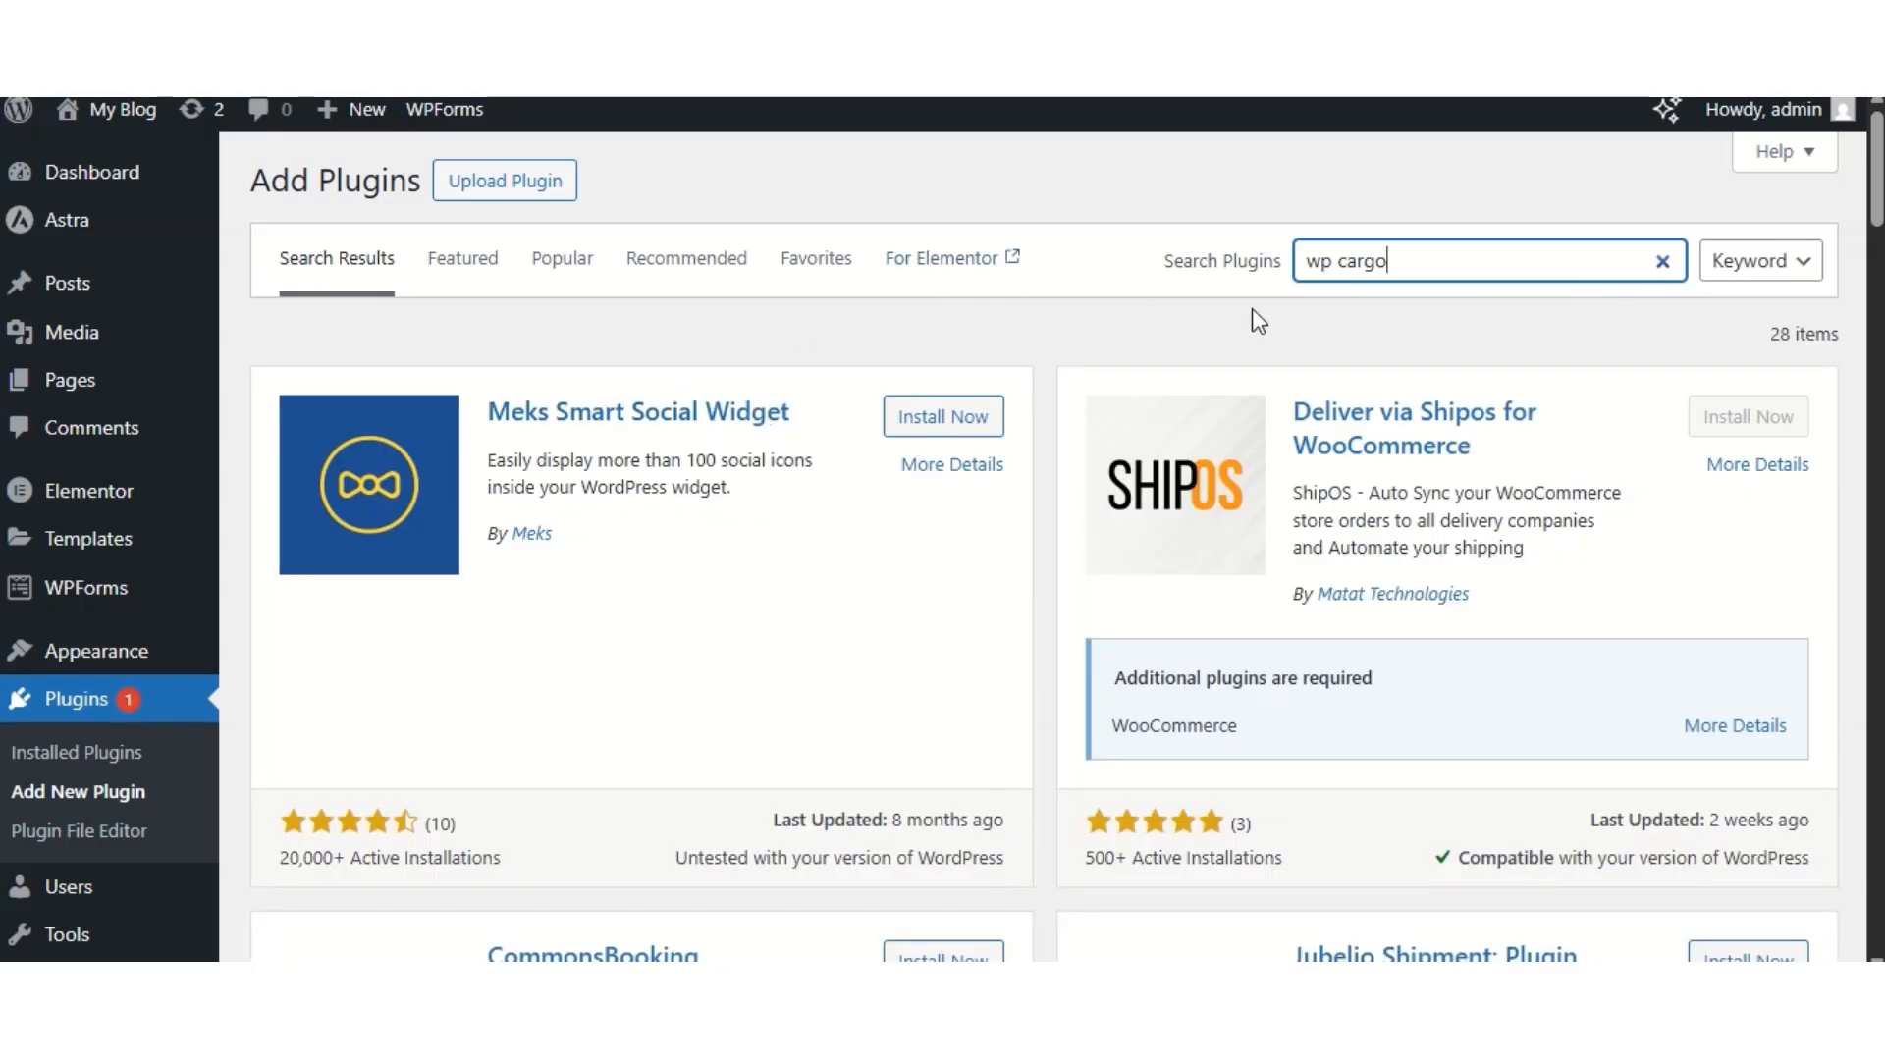
scroll(1139, 432, "down", 6)
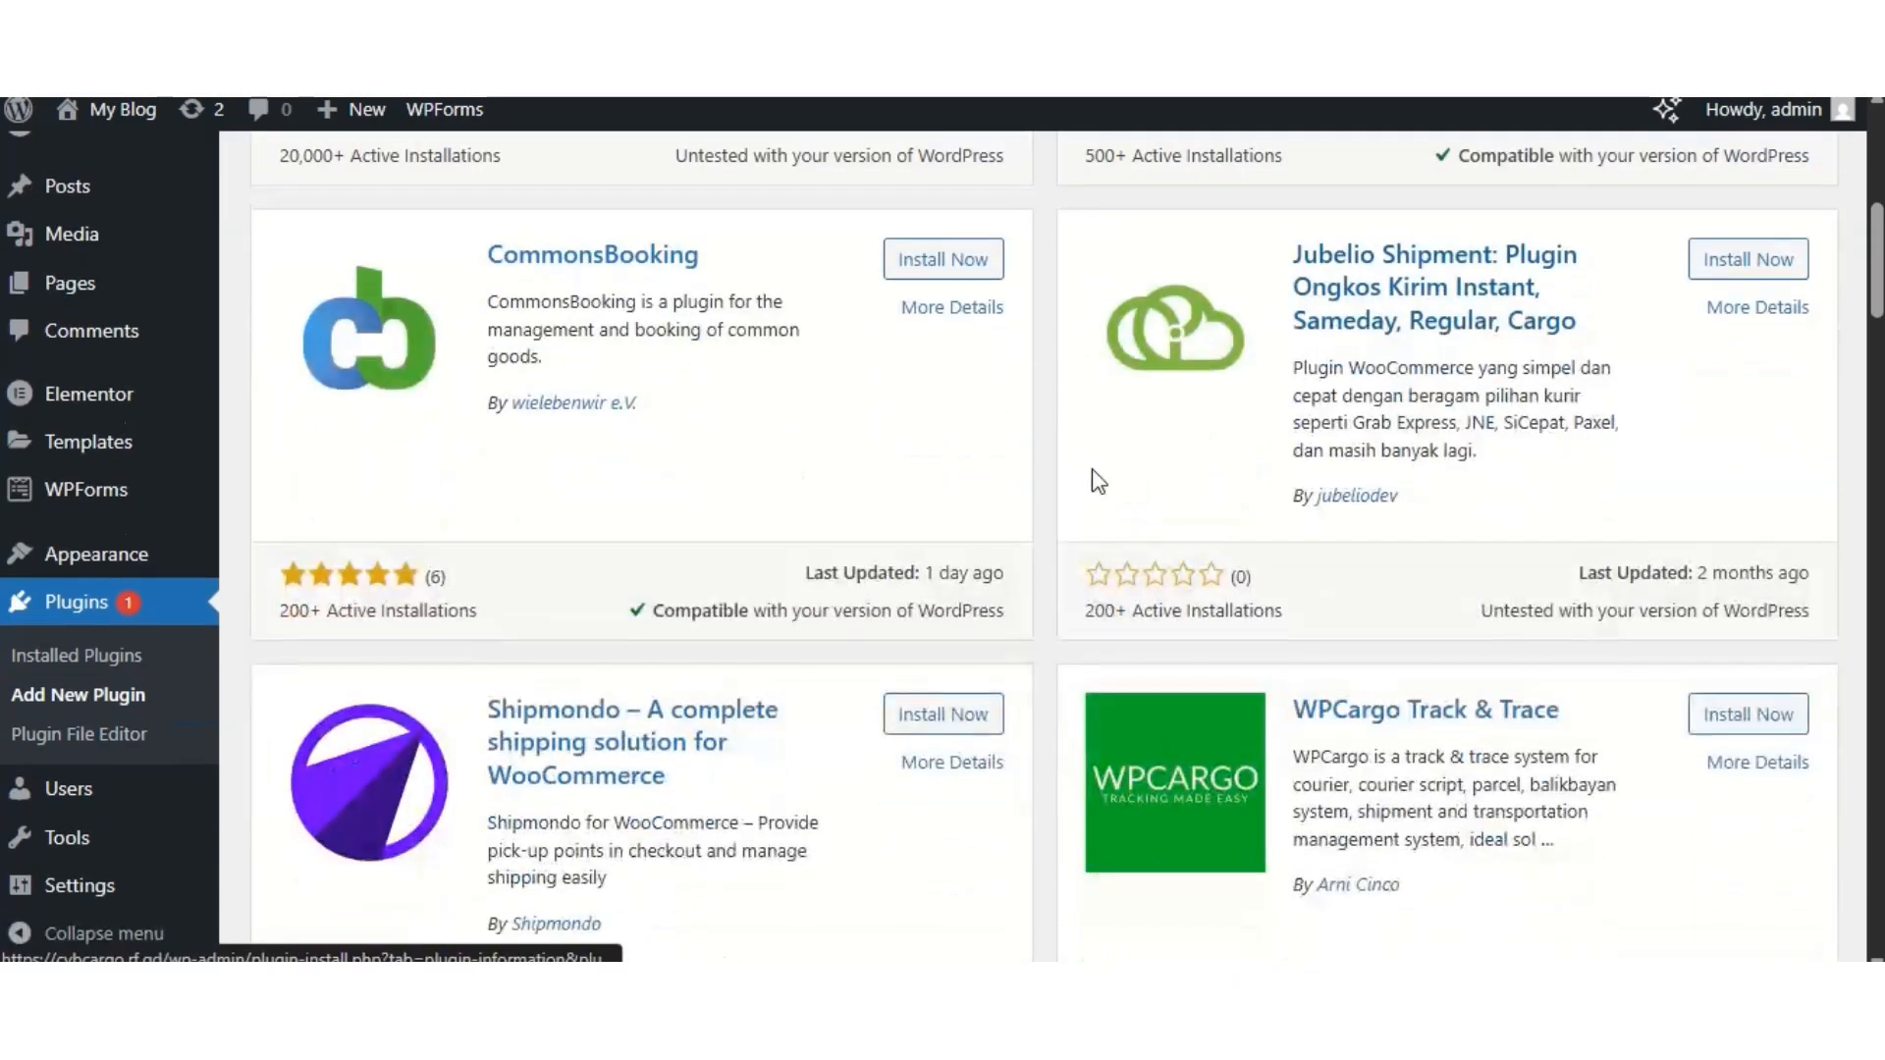
scroll(1092, 468, "down", 2)
left_click(1747, 433)
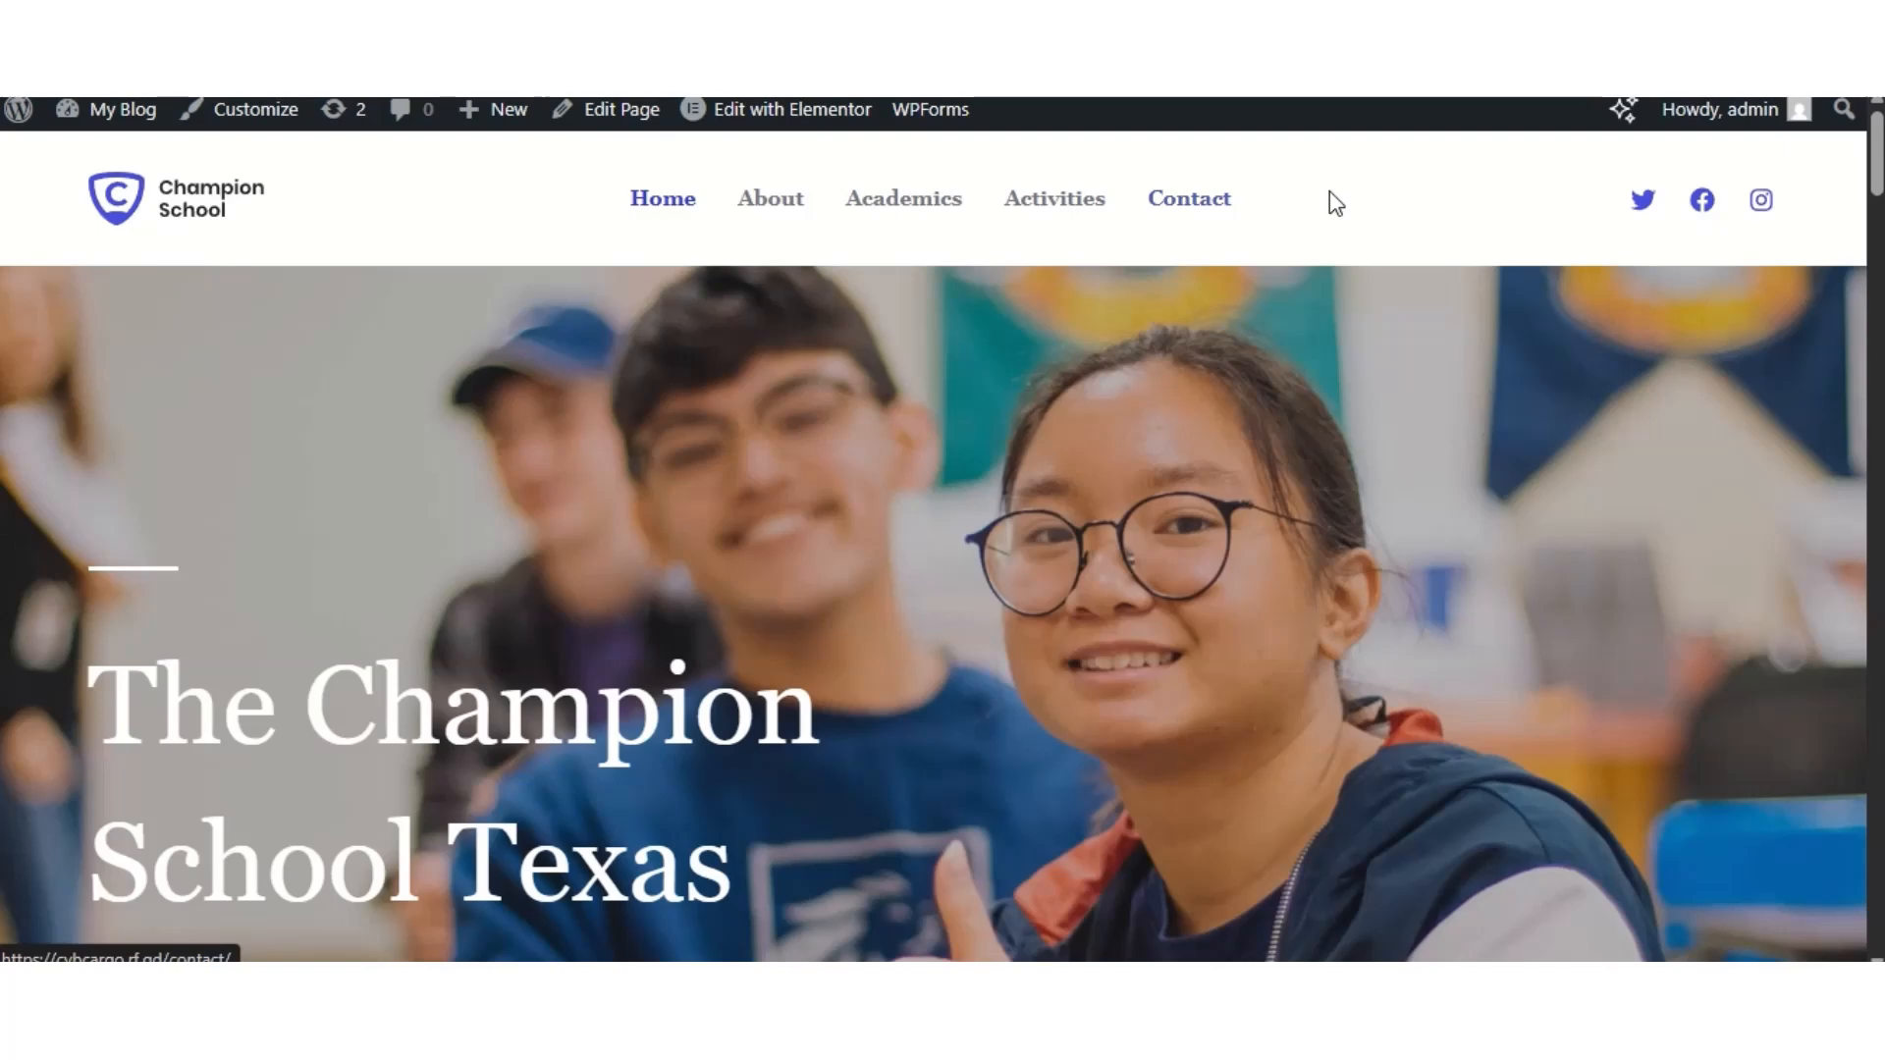
- Customize the live site and open the Primary Menu element's settings in the Header Builder
left_click(264, 116)
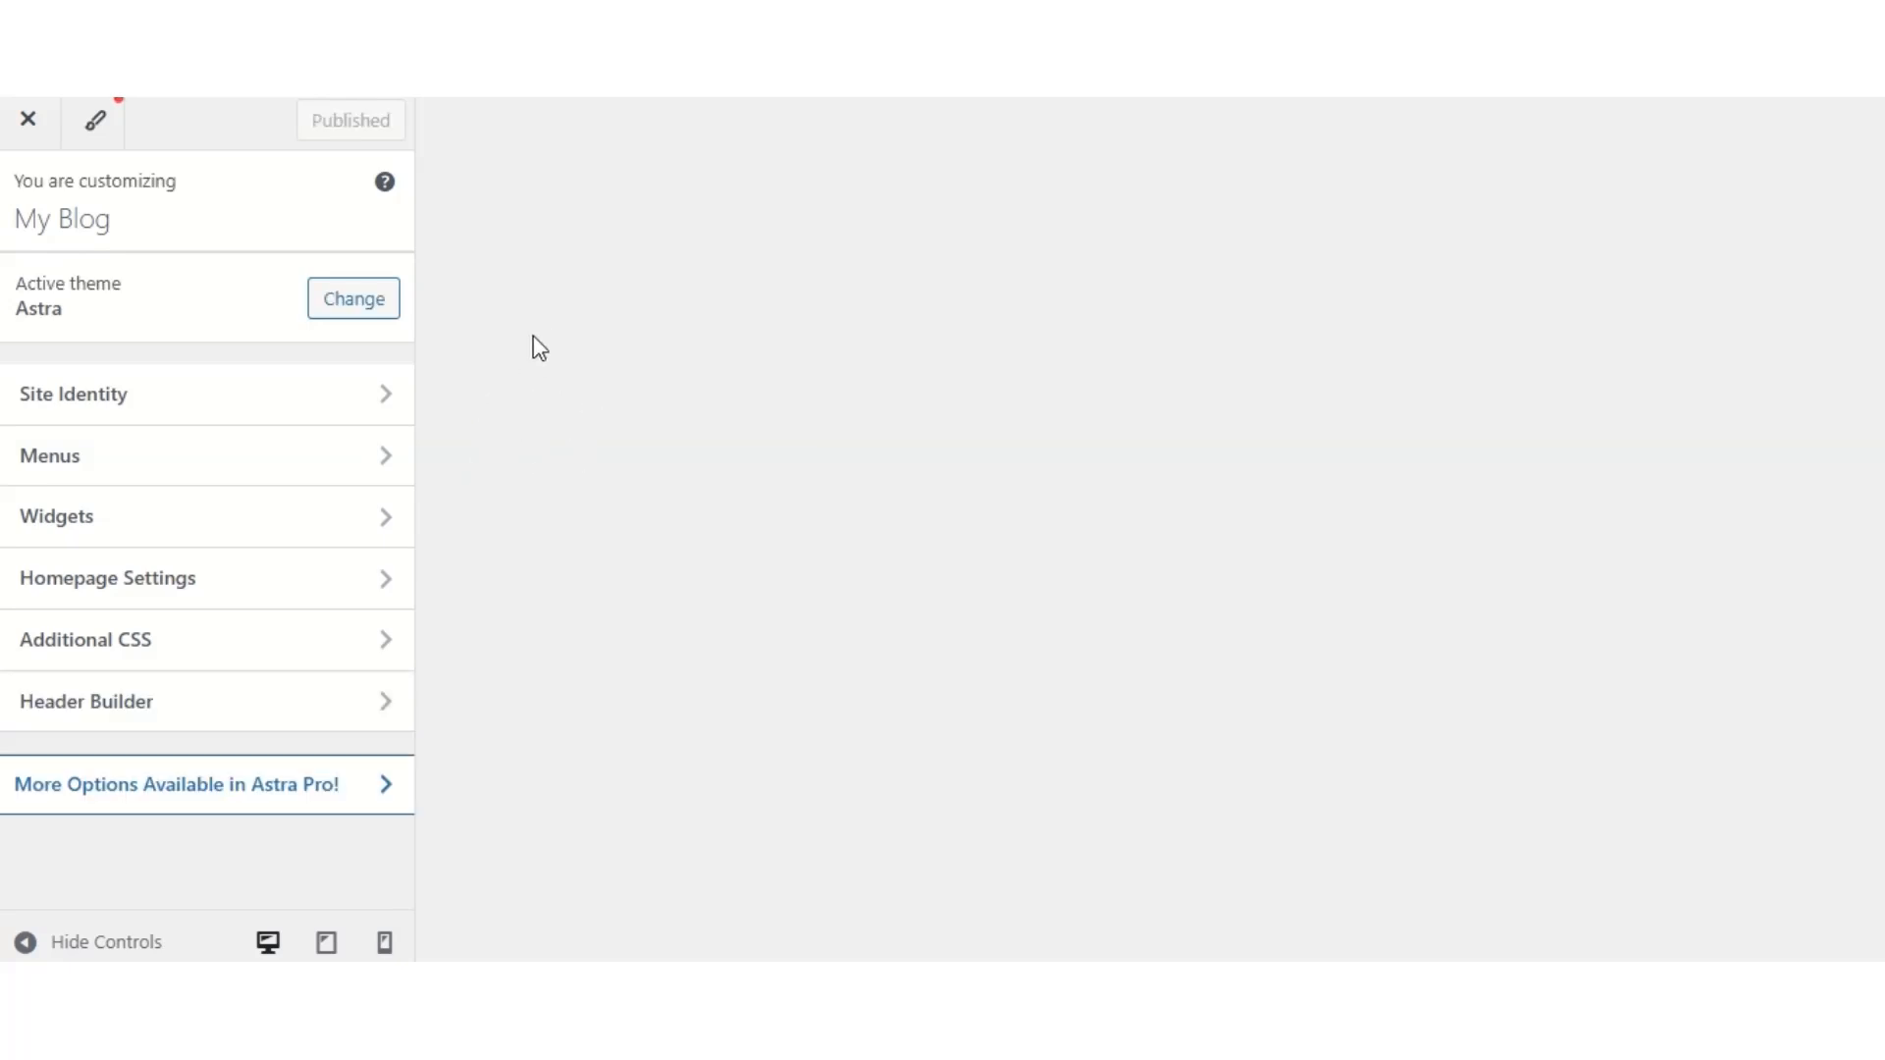
left_click(382, 535)
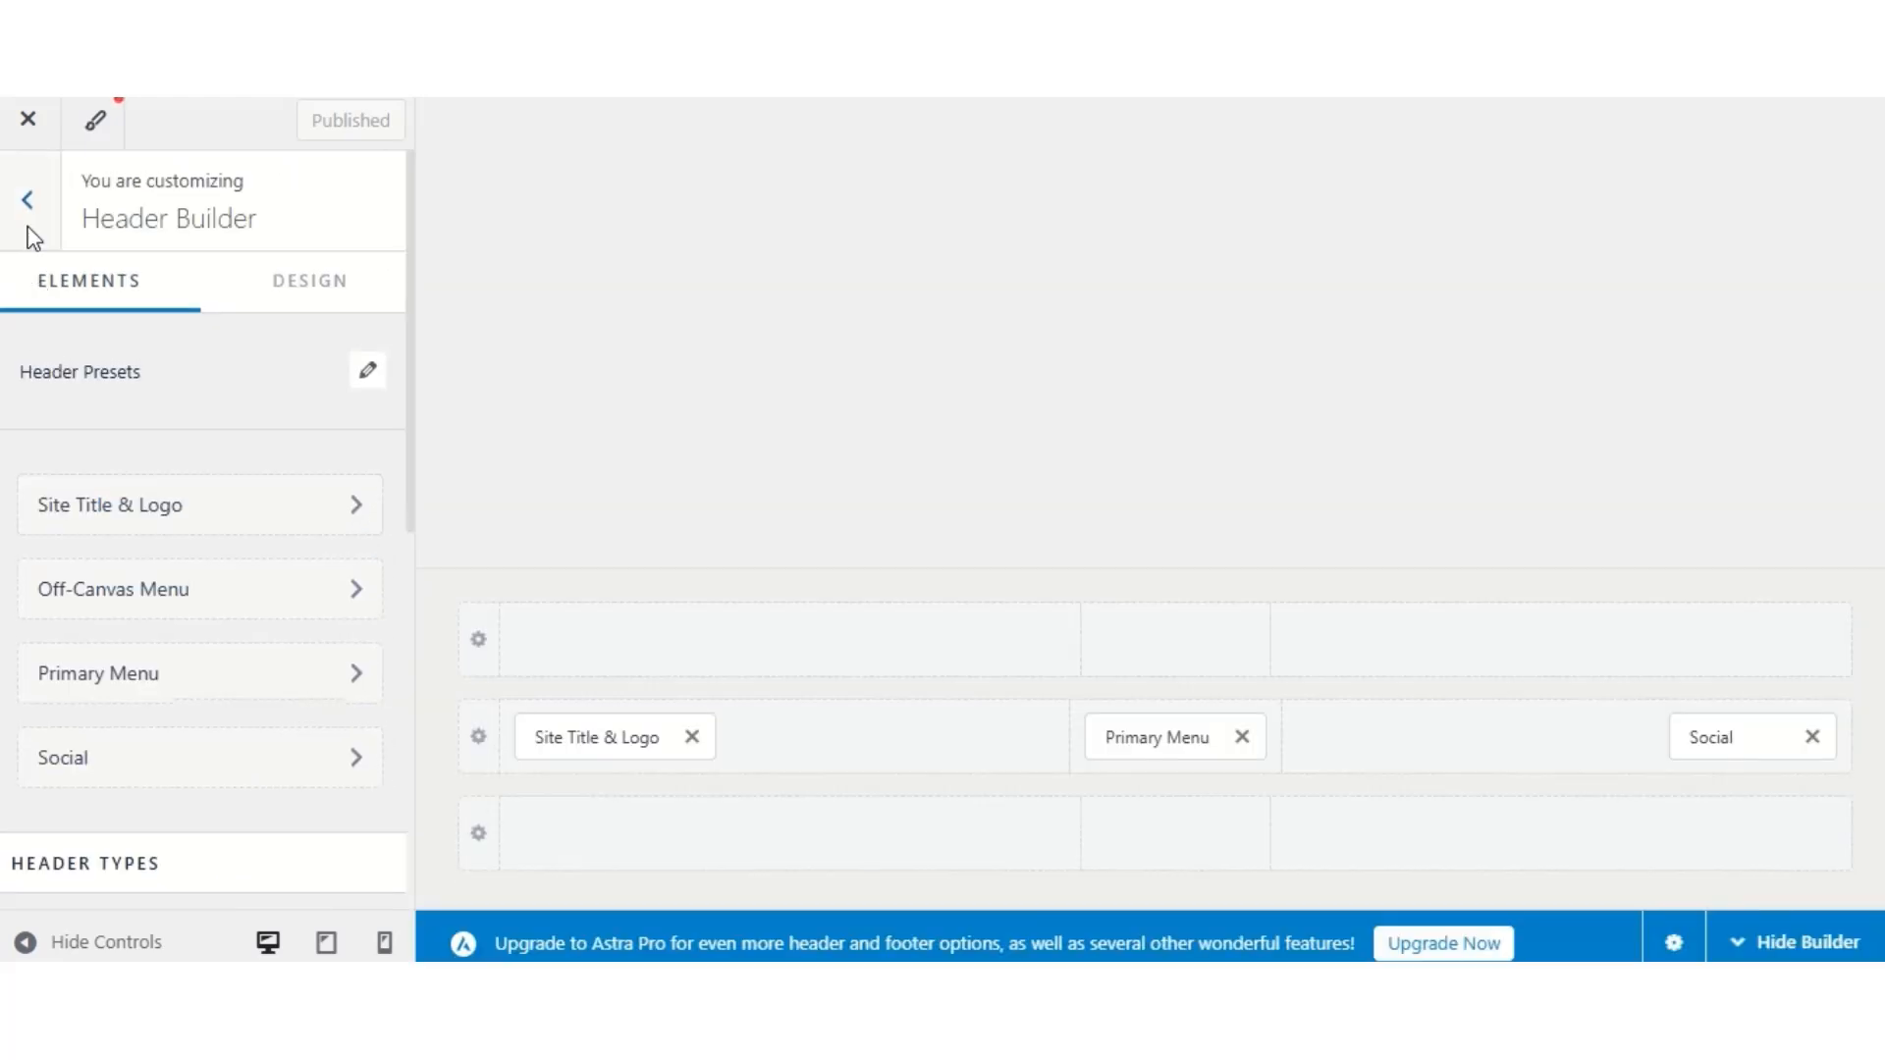
left_click(26, 202)
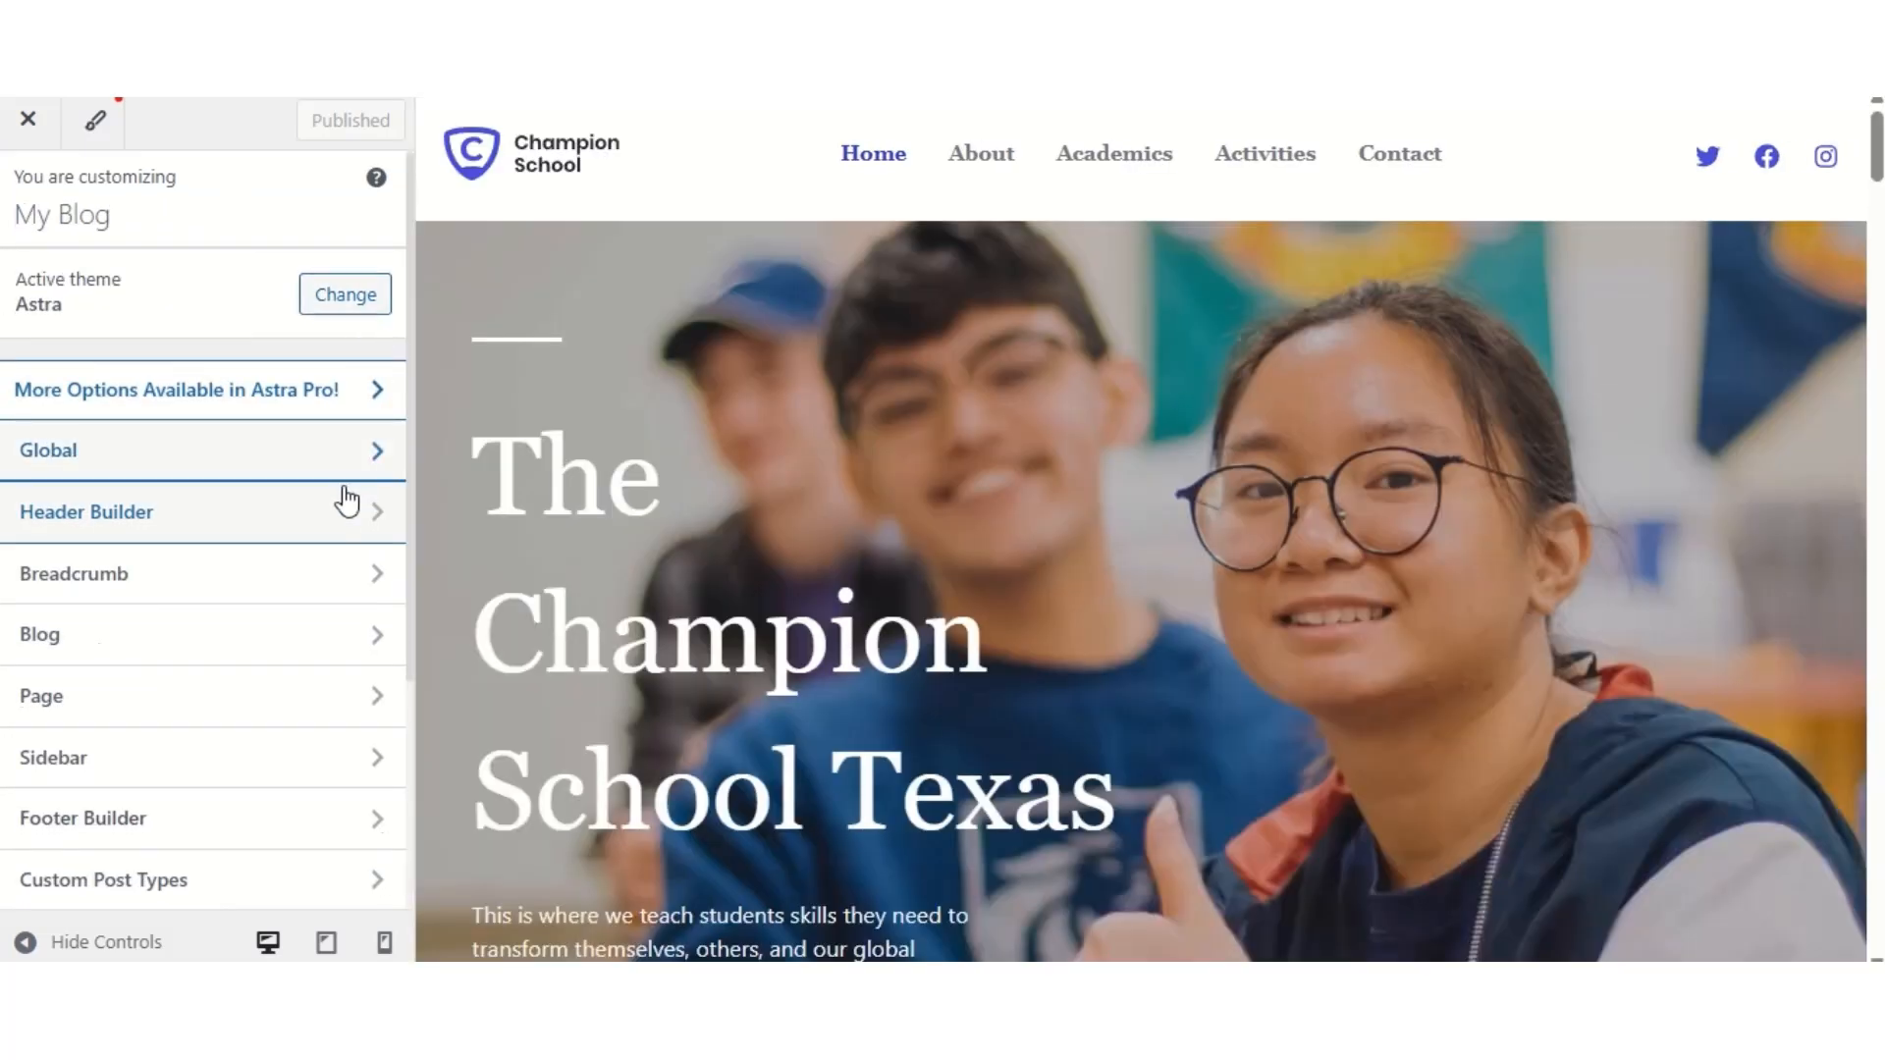
left_click(341, 507)
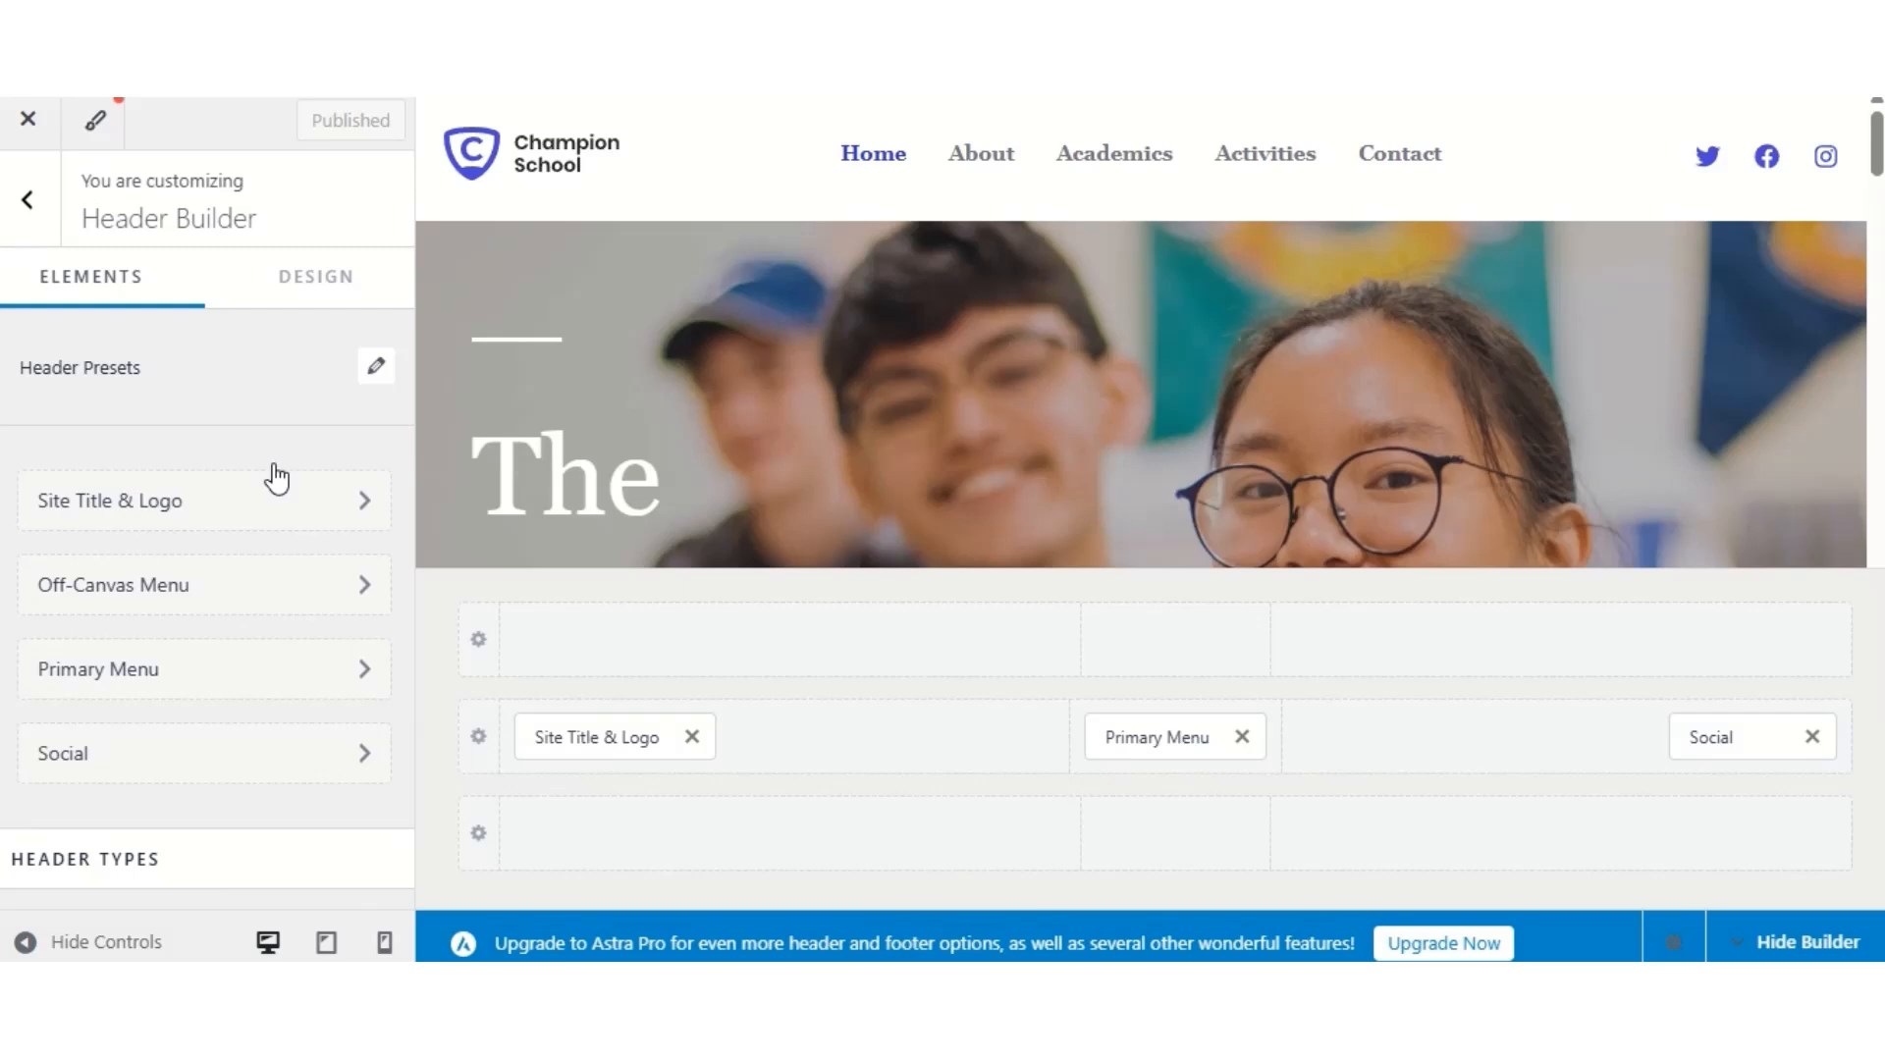
left_click(341, 690)
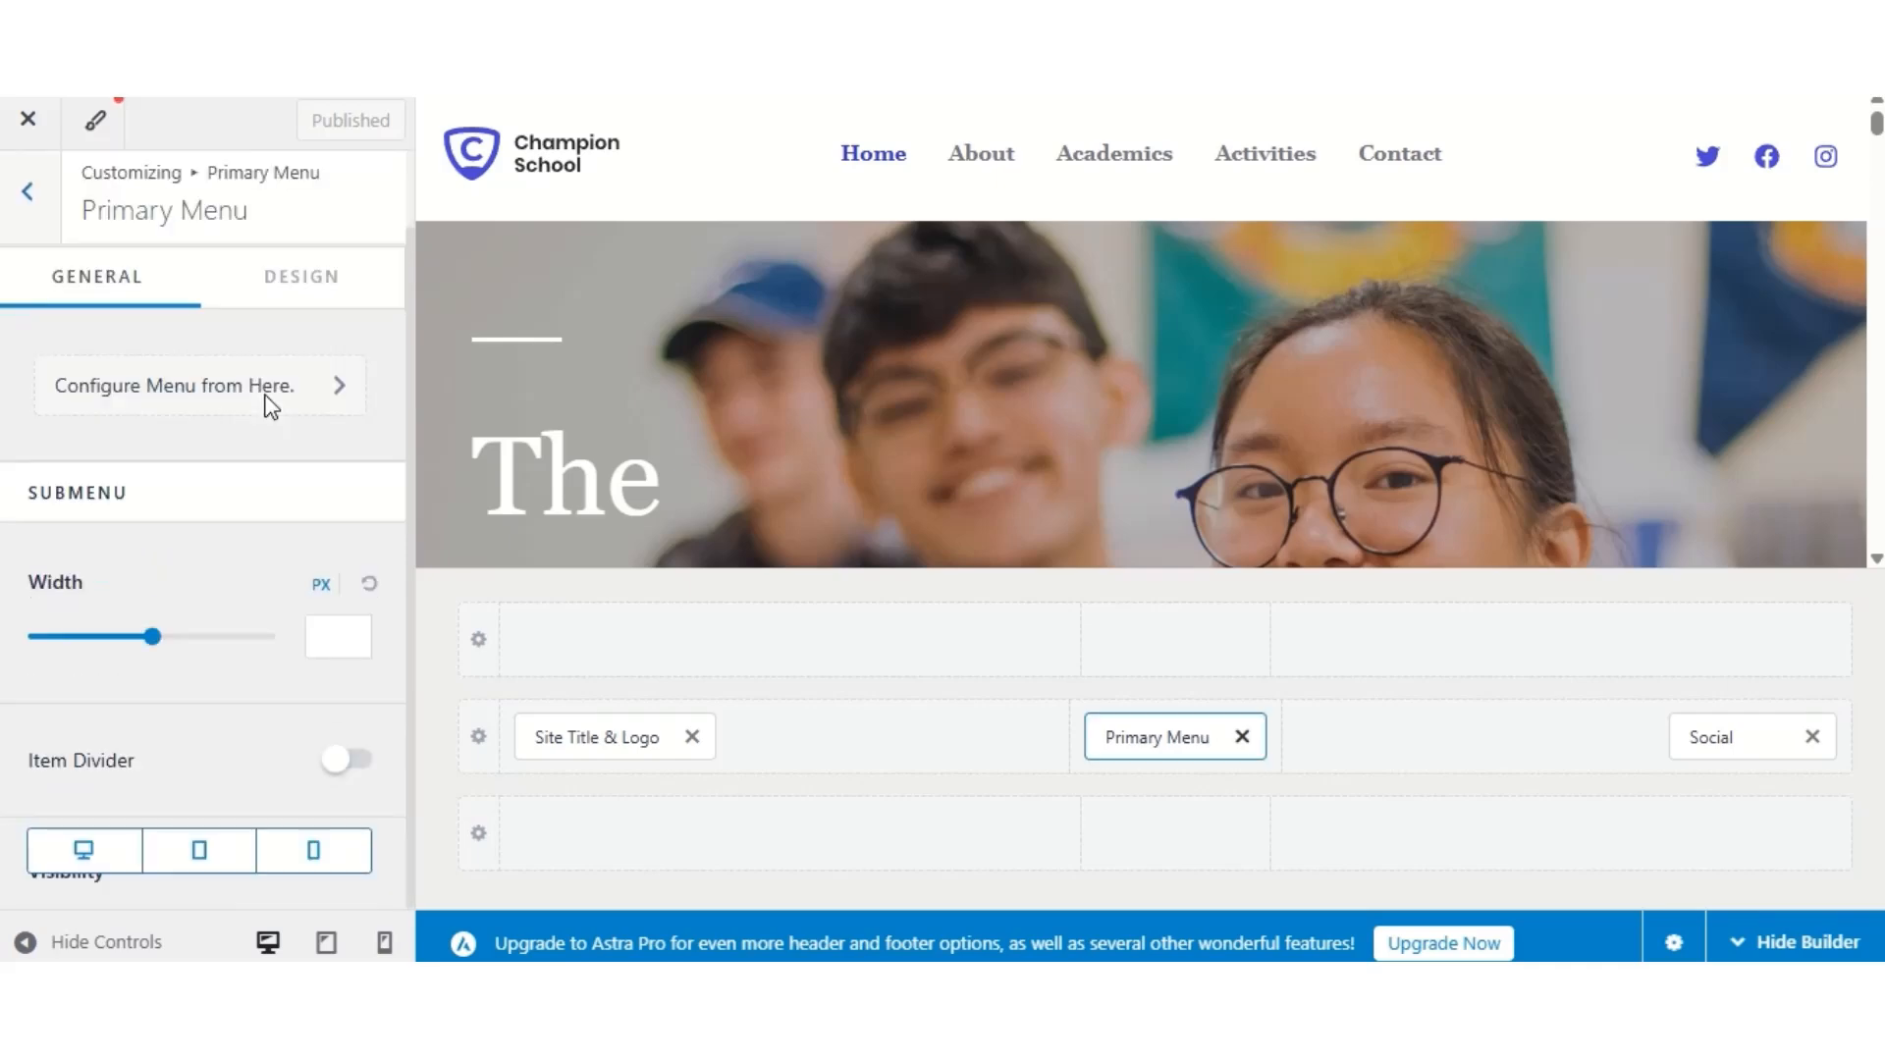
- Go to the theme's menu locations and open the Primary menu assigned to the Primary Menu location for editing
left_click(307, 410)
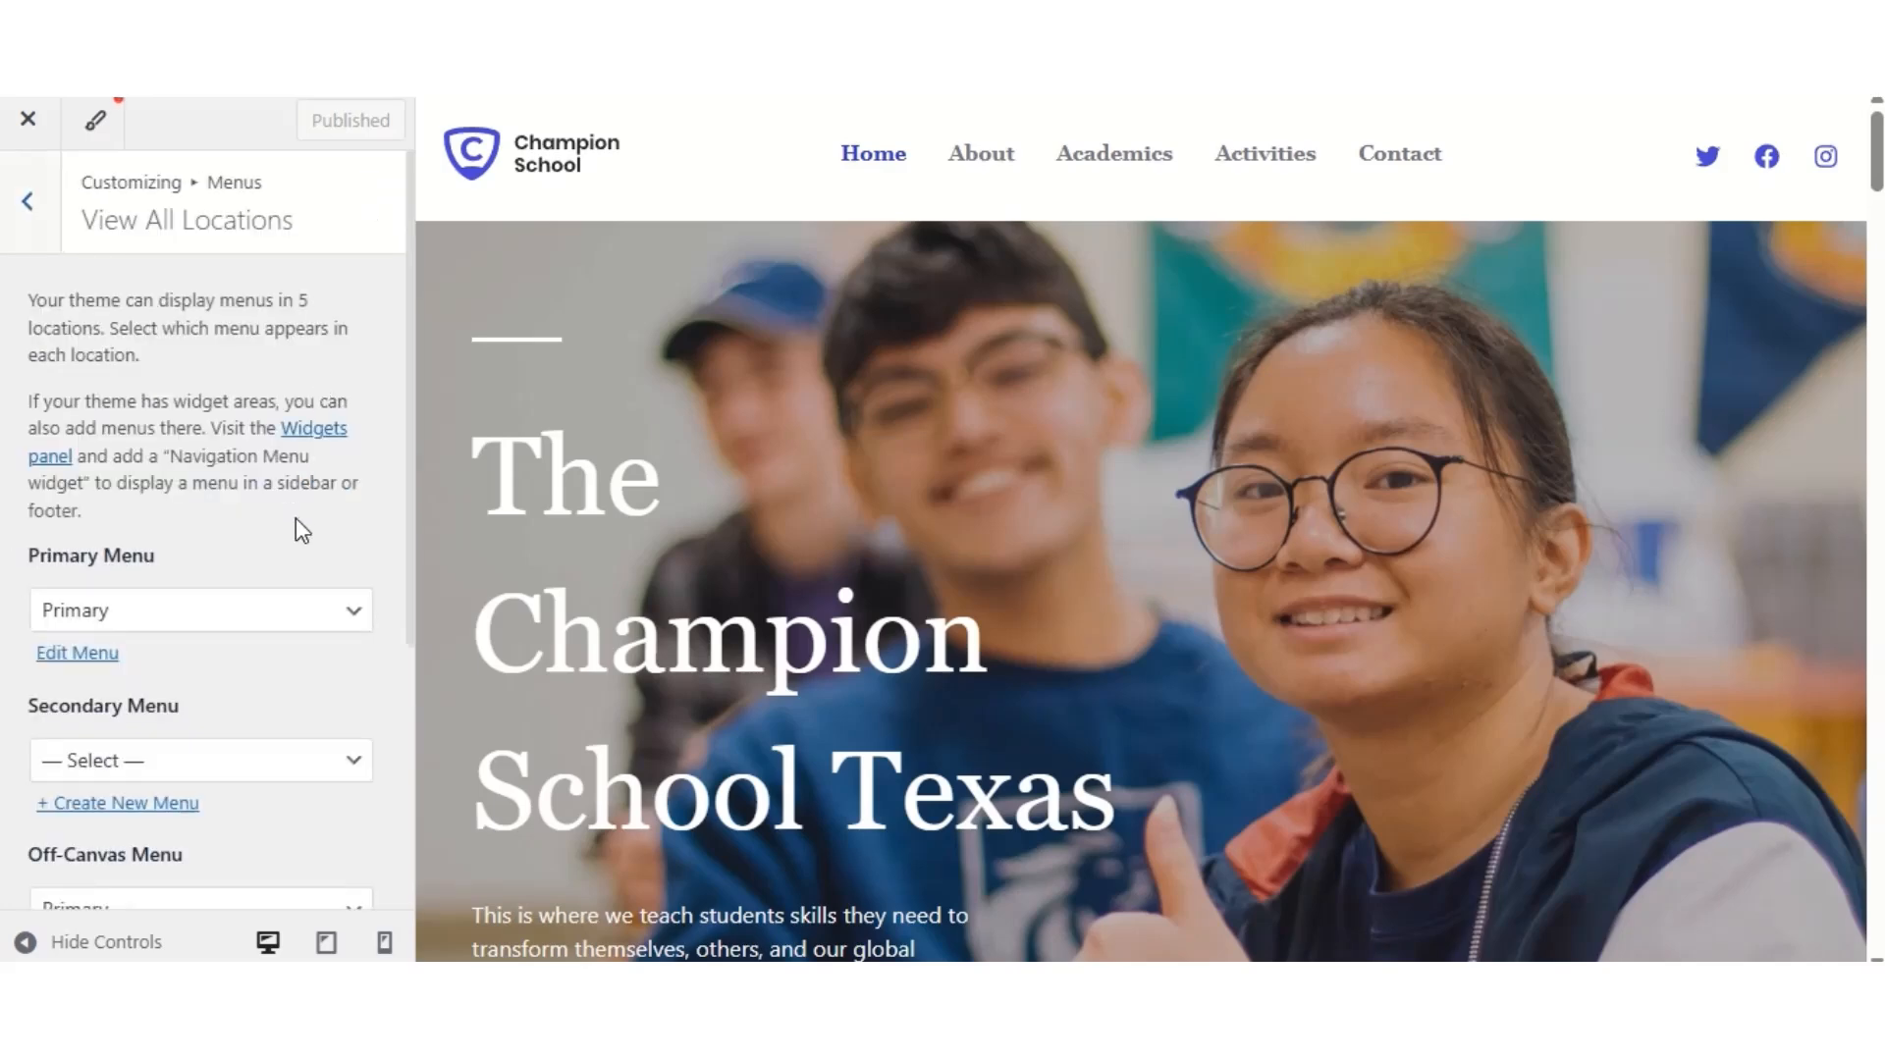
scroll(297, 521, "down", 1)
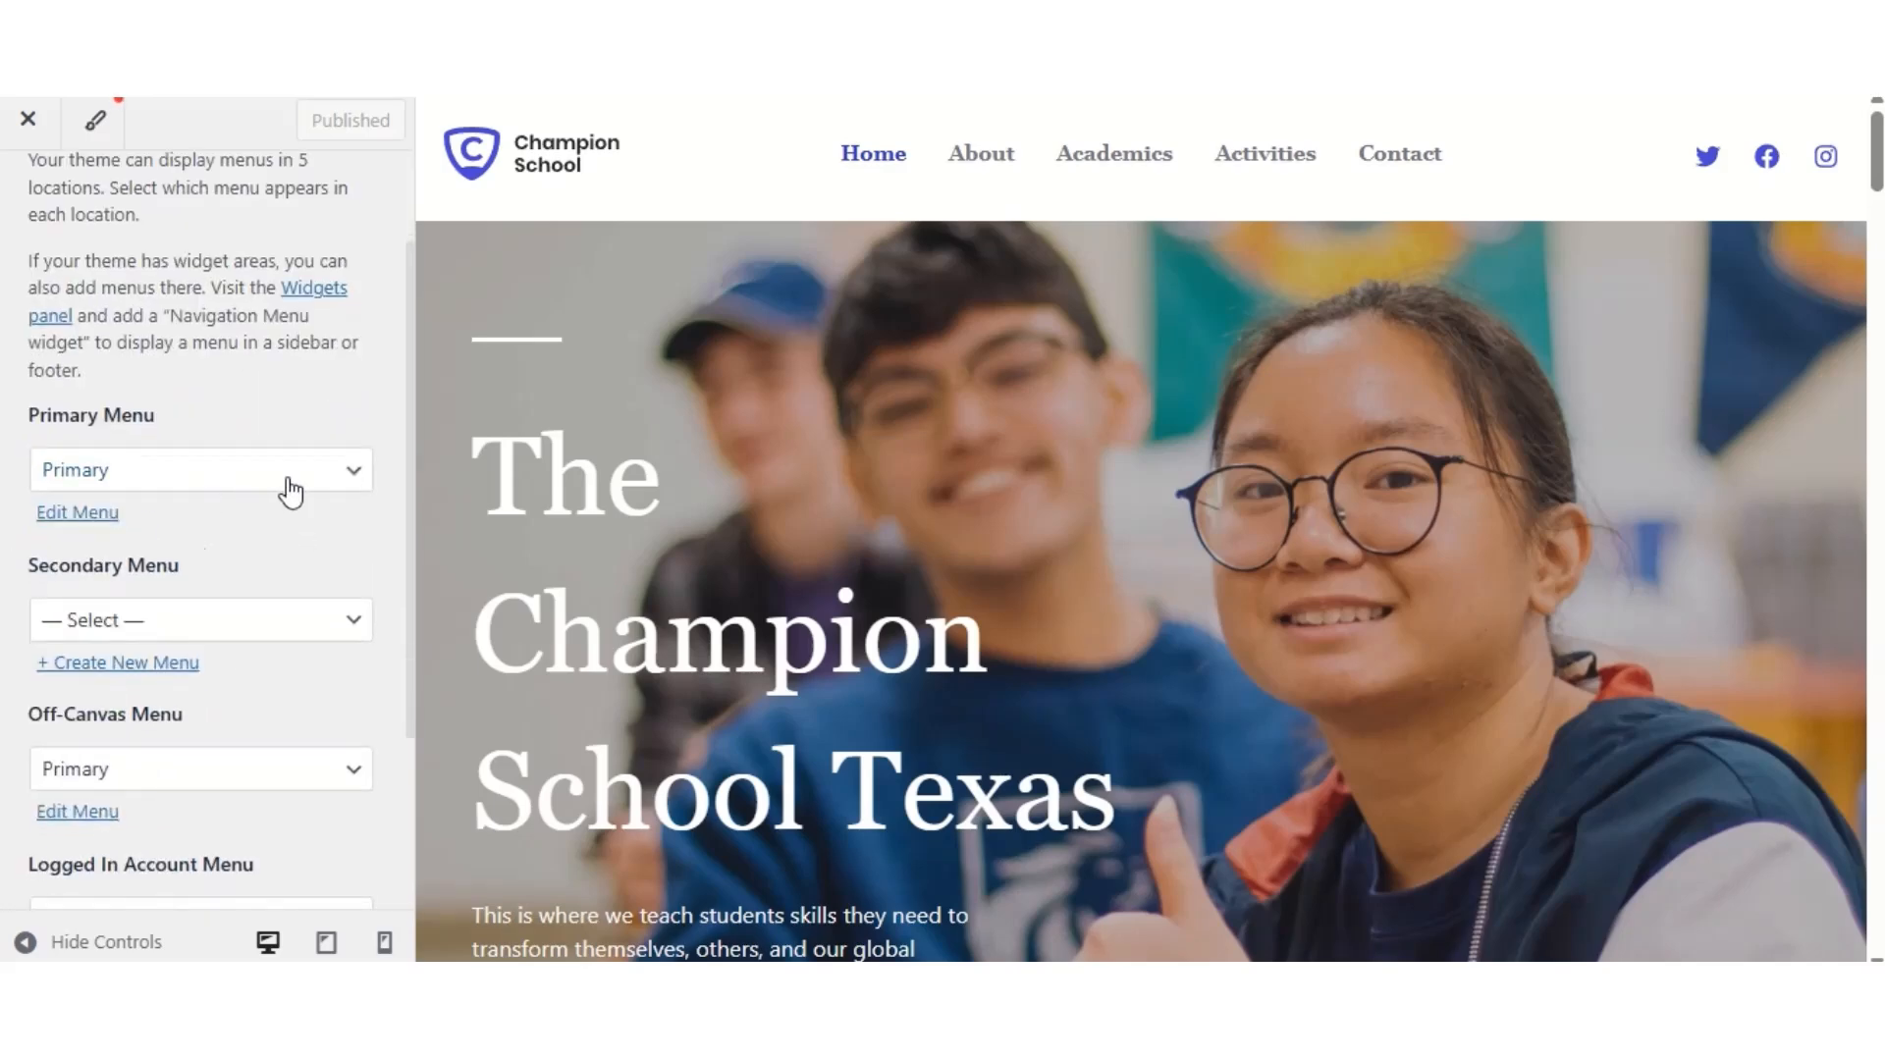
left_click(360, 475)
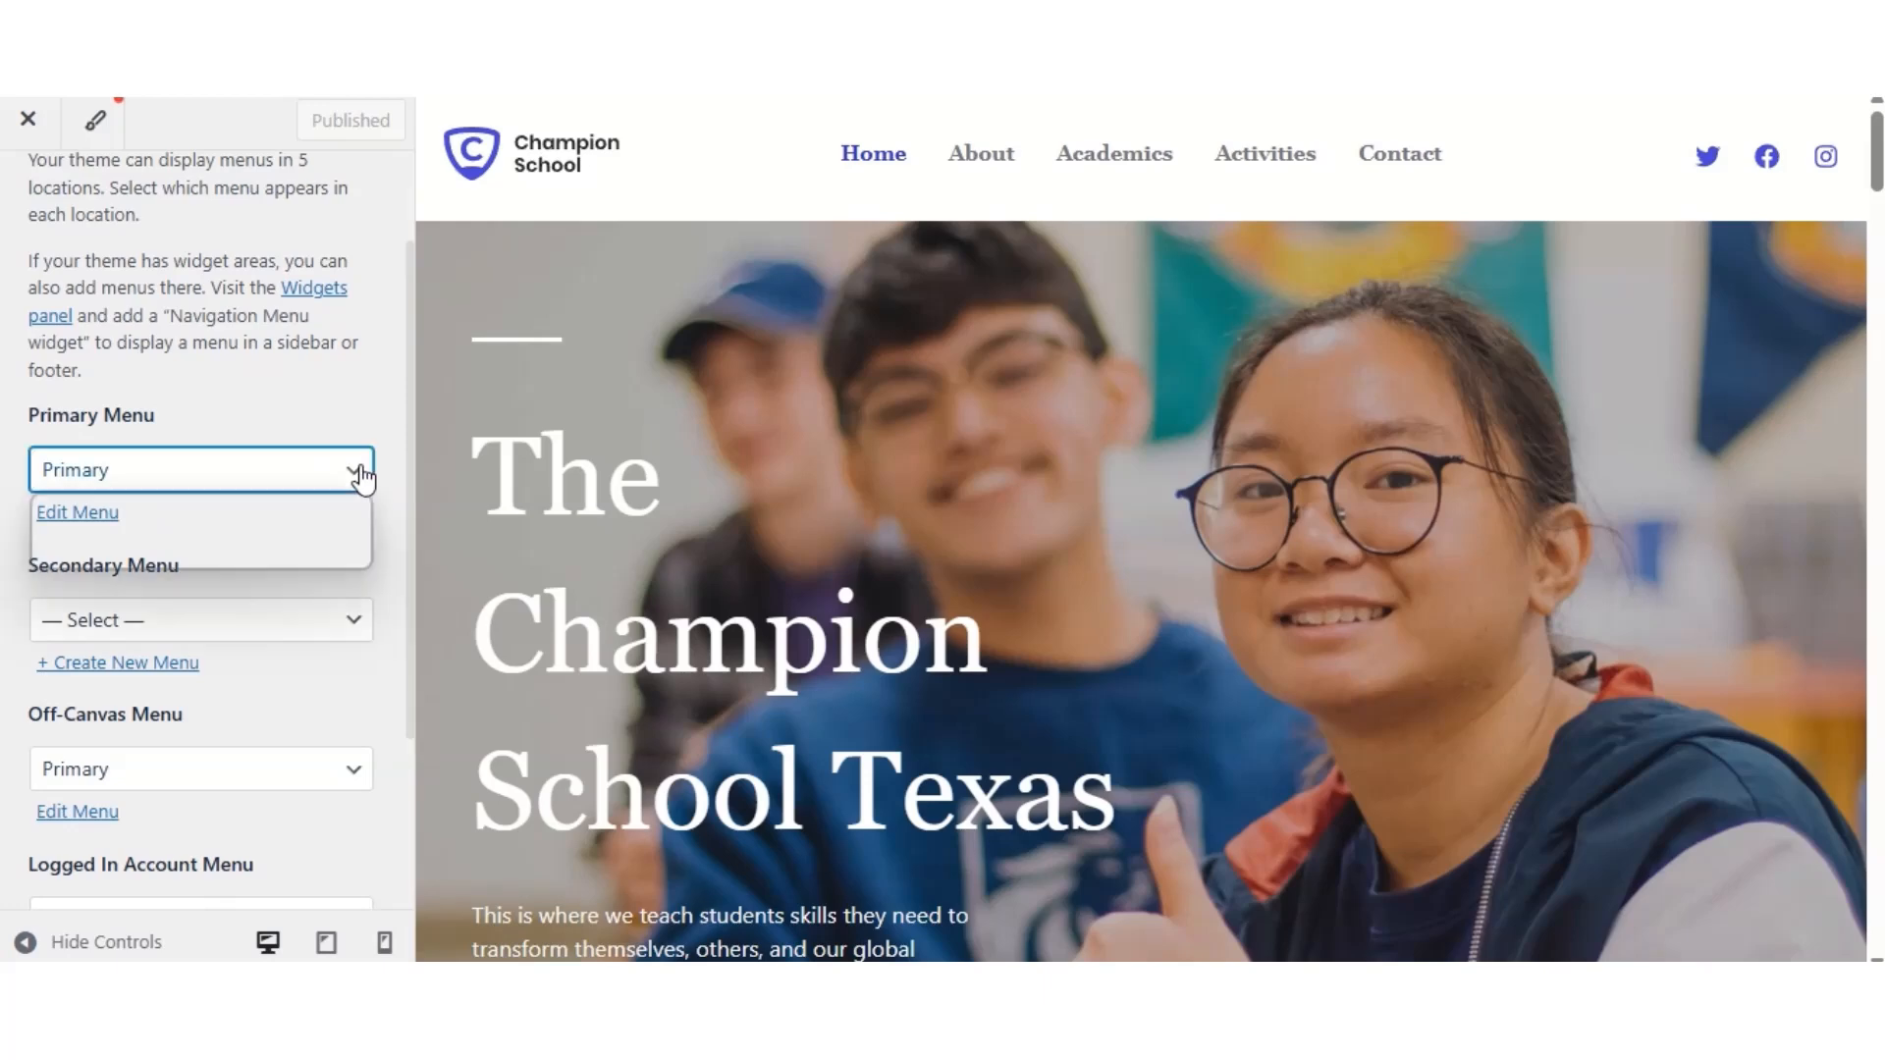
left_click(157, 551)
left_click(93, 512)
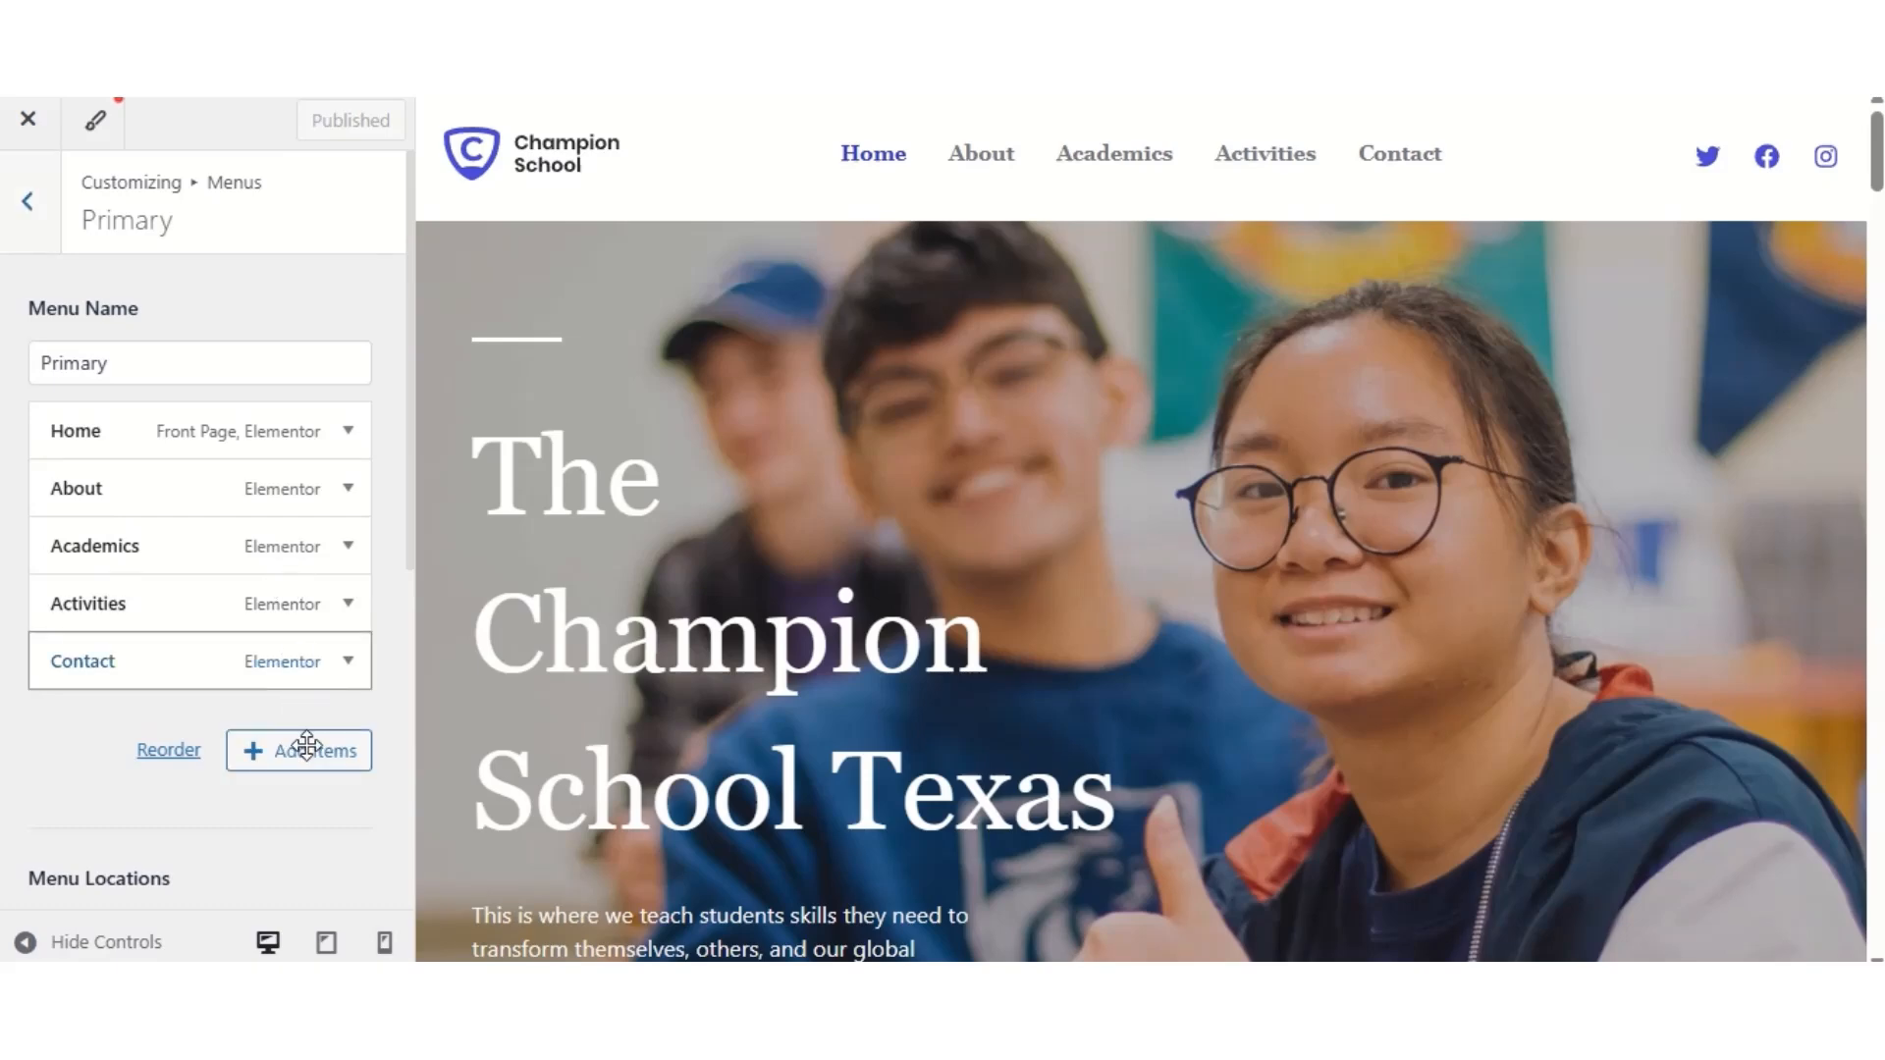
- Add the Track page as an item in the Primary menu and publish the change
left_click(316, 772)
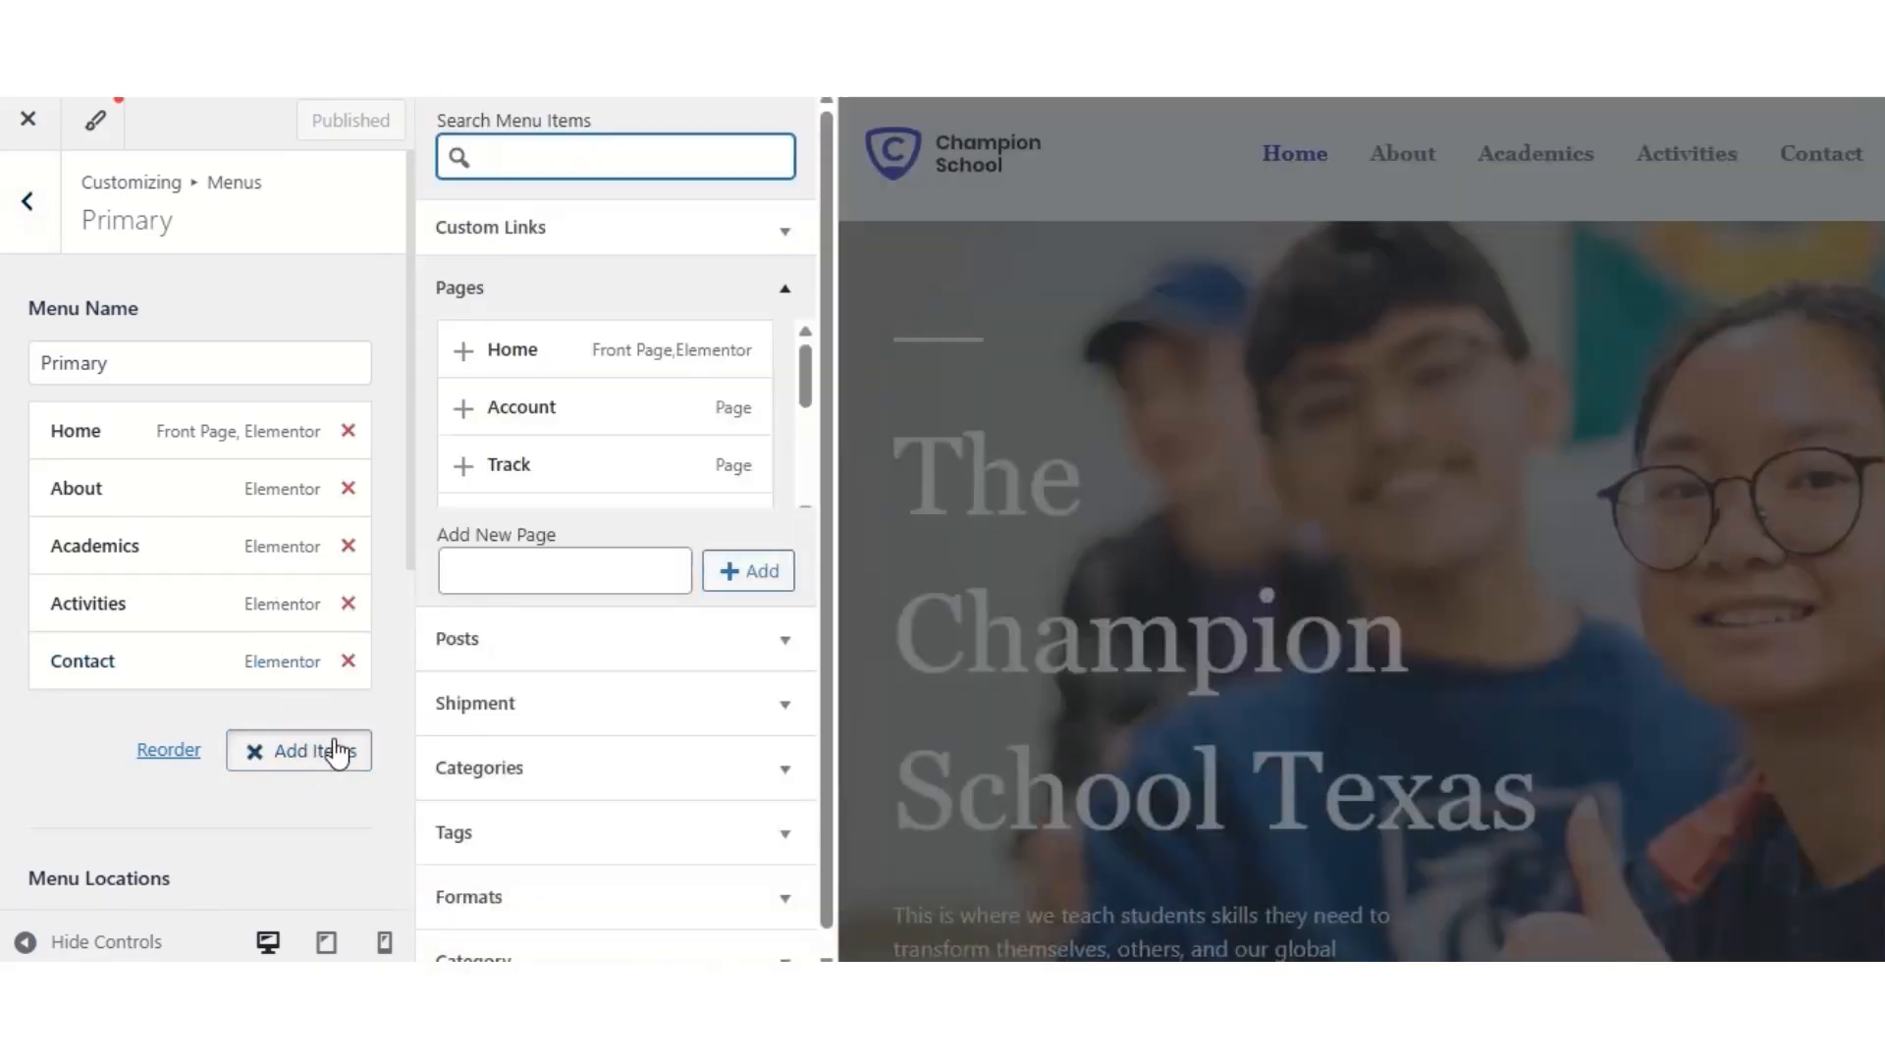
left_click(616, 471)
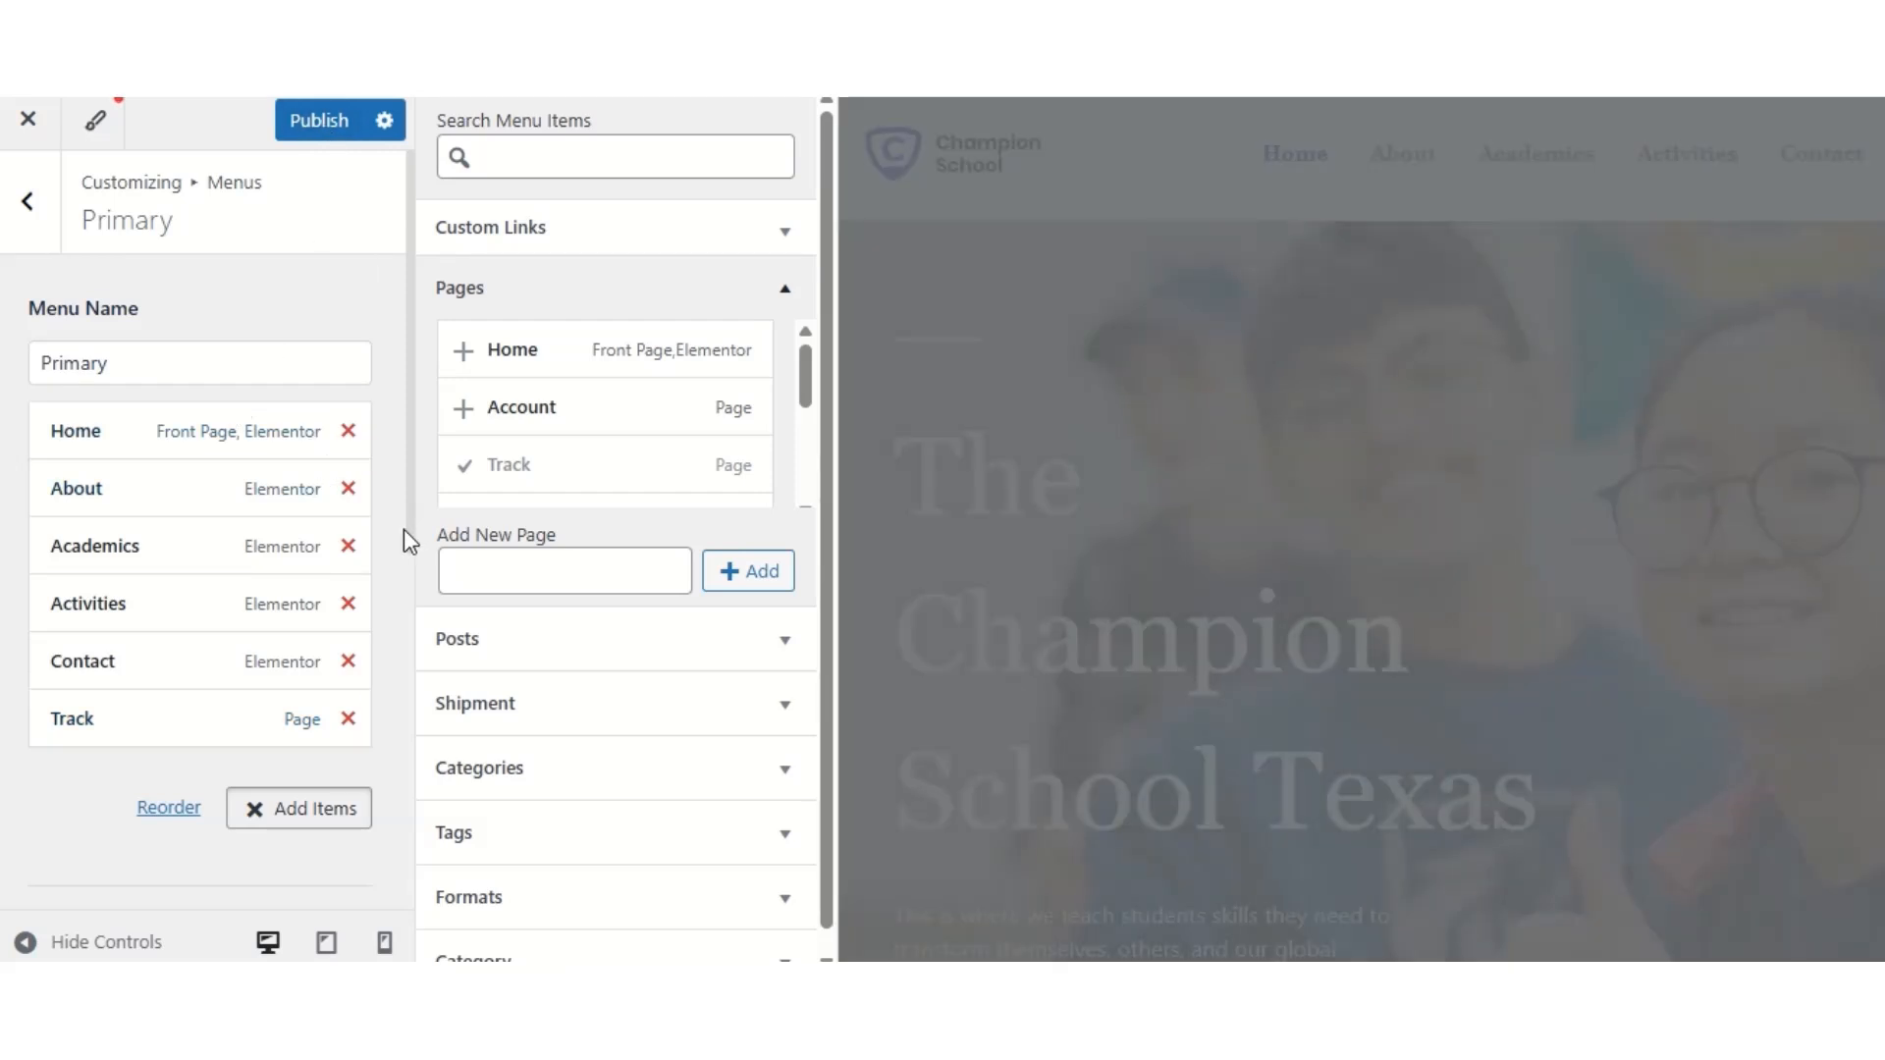
left_click(318, 137)
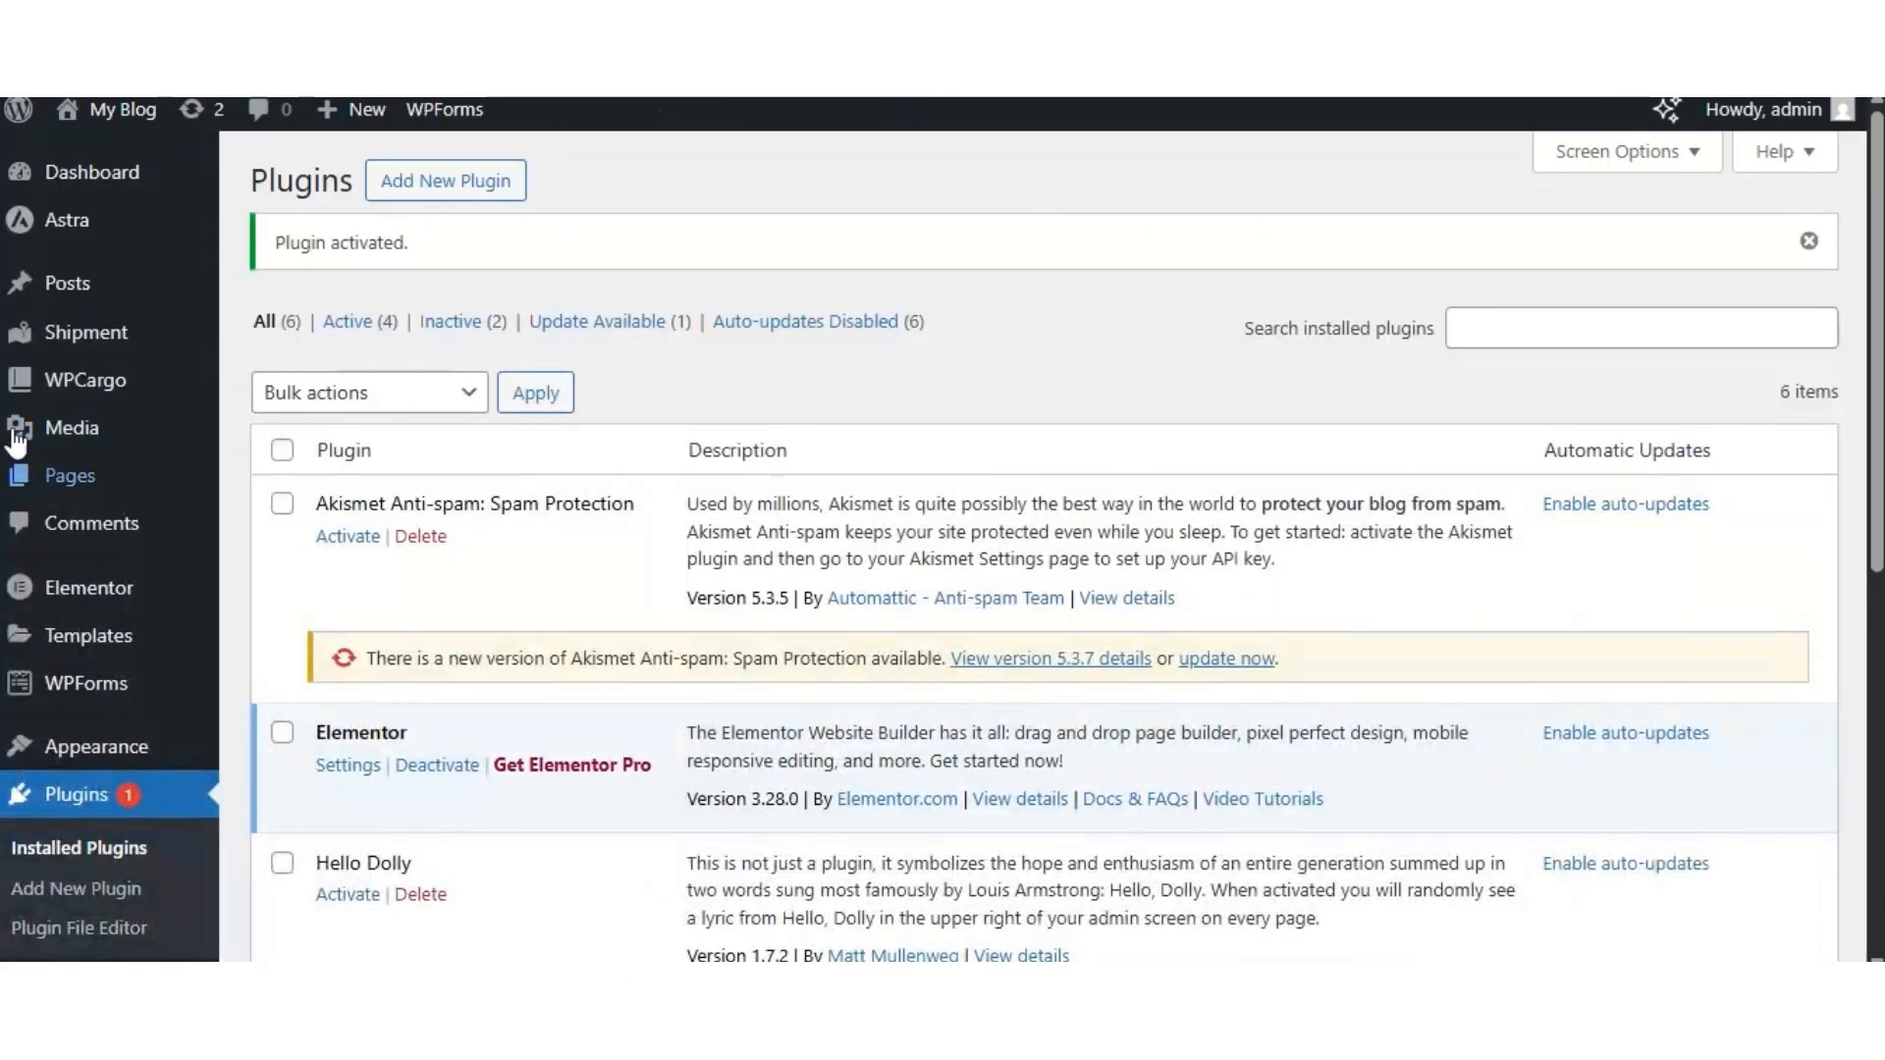
- Open a new shipment in the WordPress dashboard and examine its shipper, receiver, shipment details, status, history and packages fields
mouse_move(91, 345)
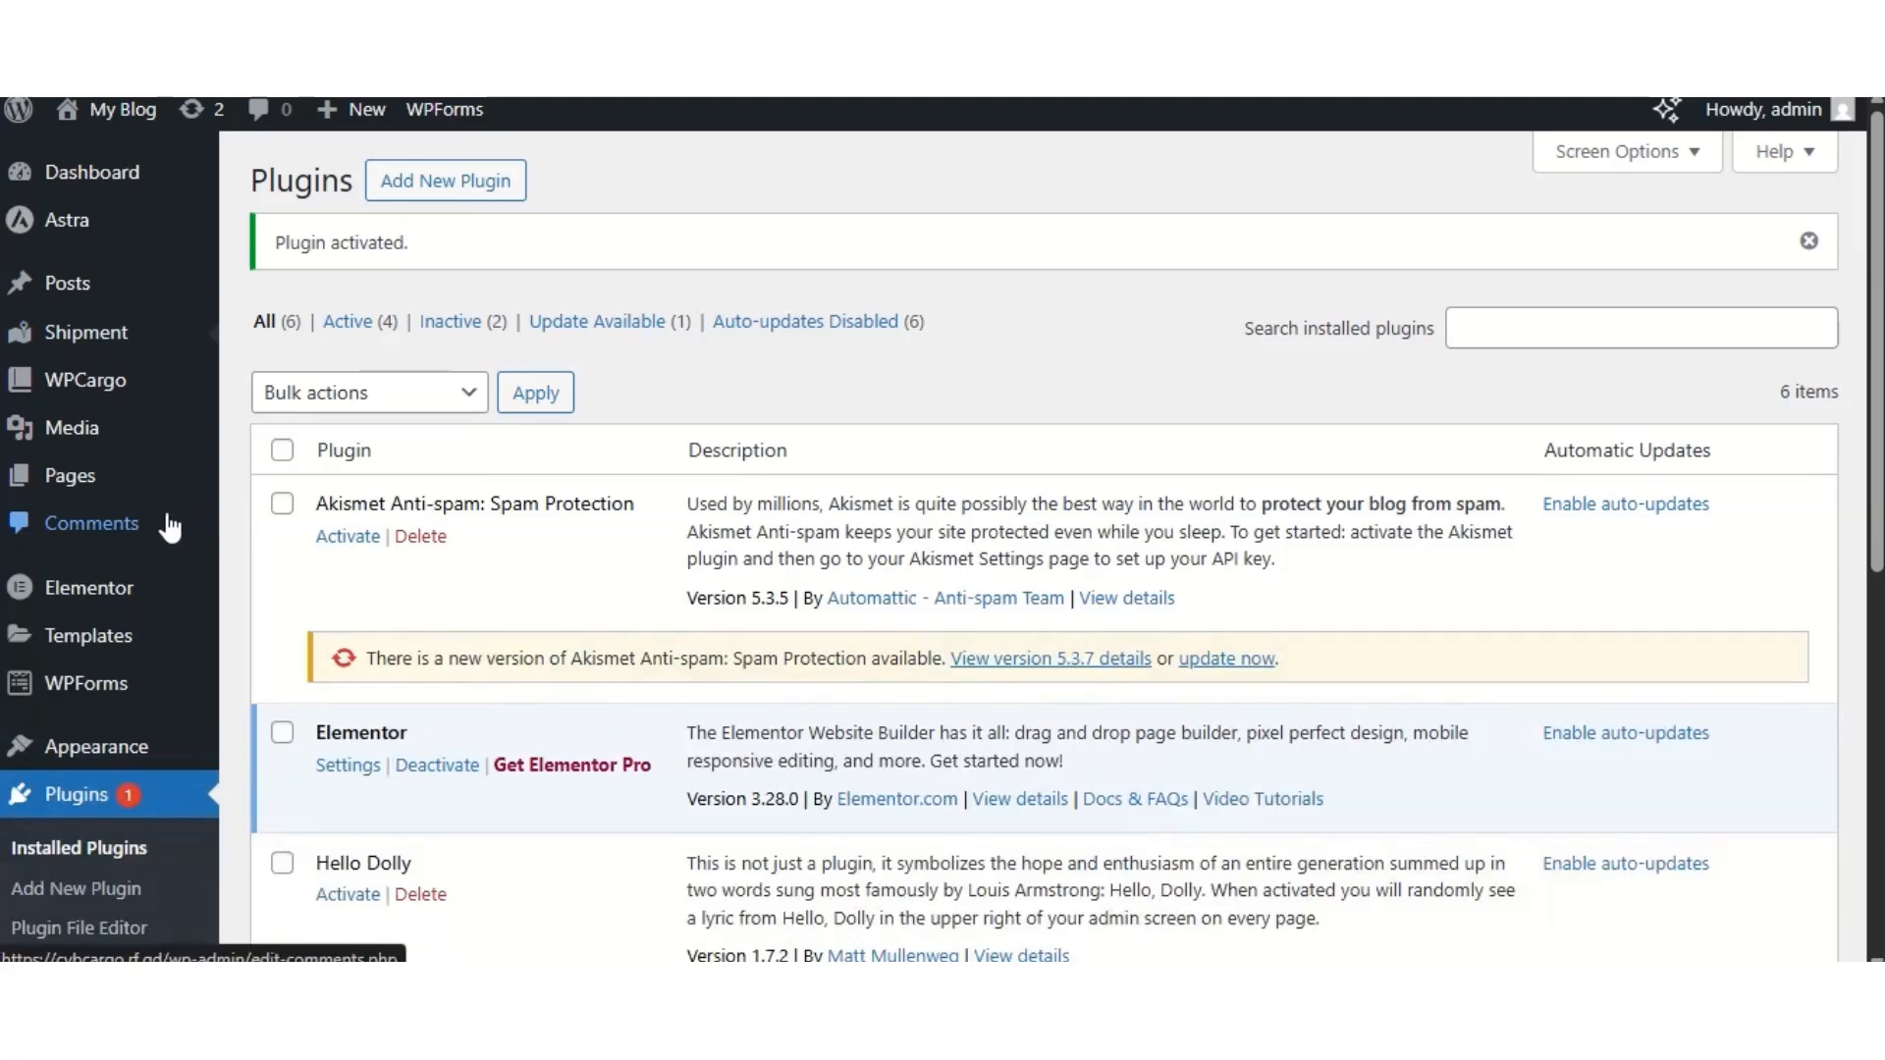
left_click(110, 339)
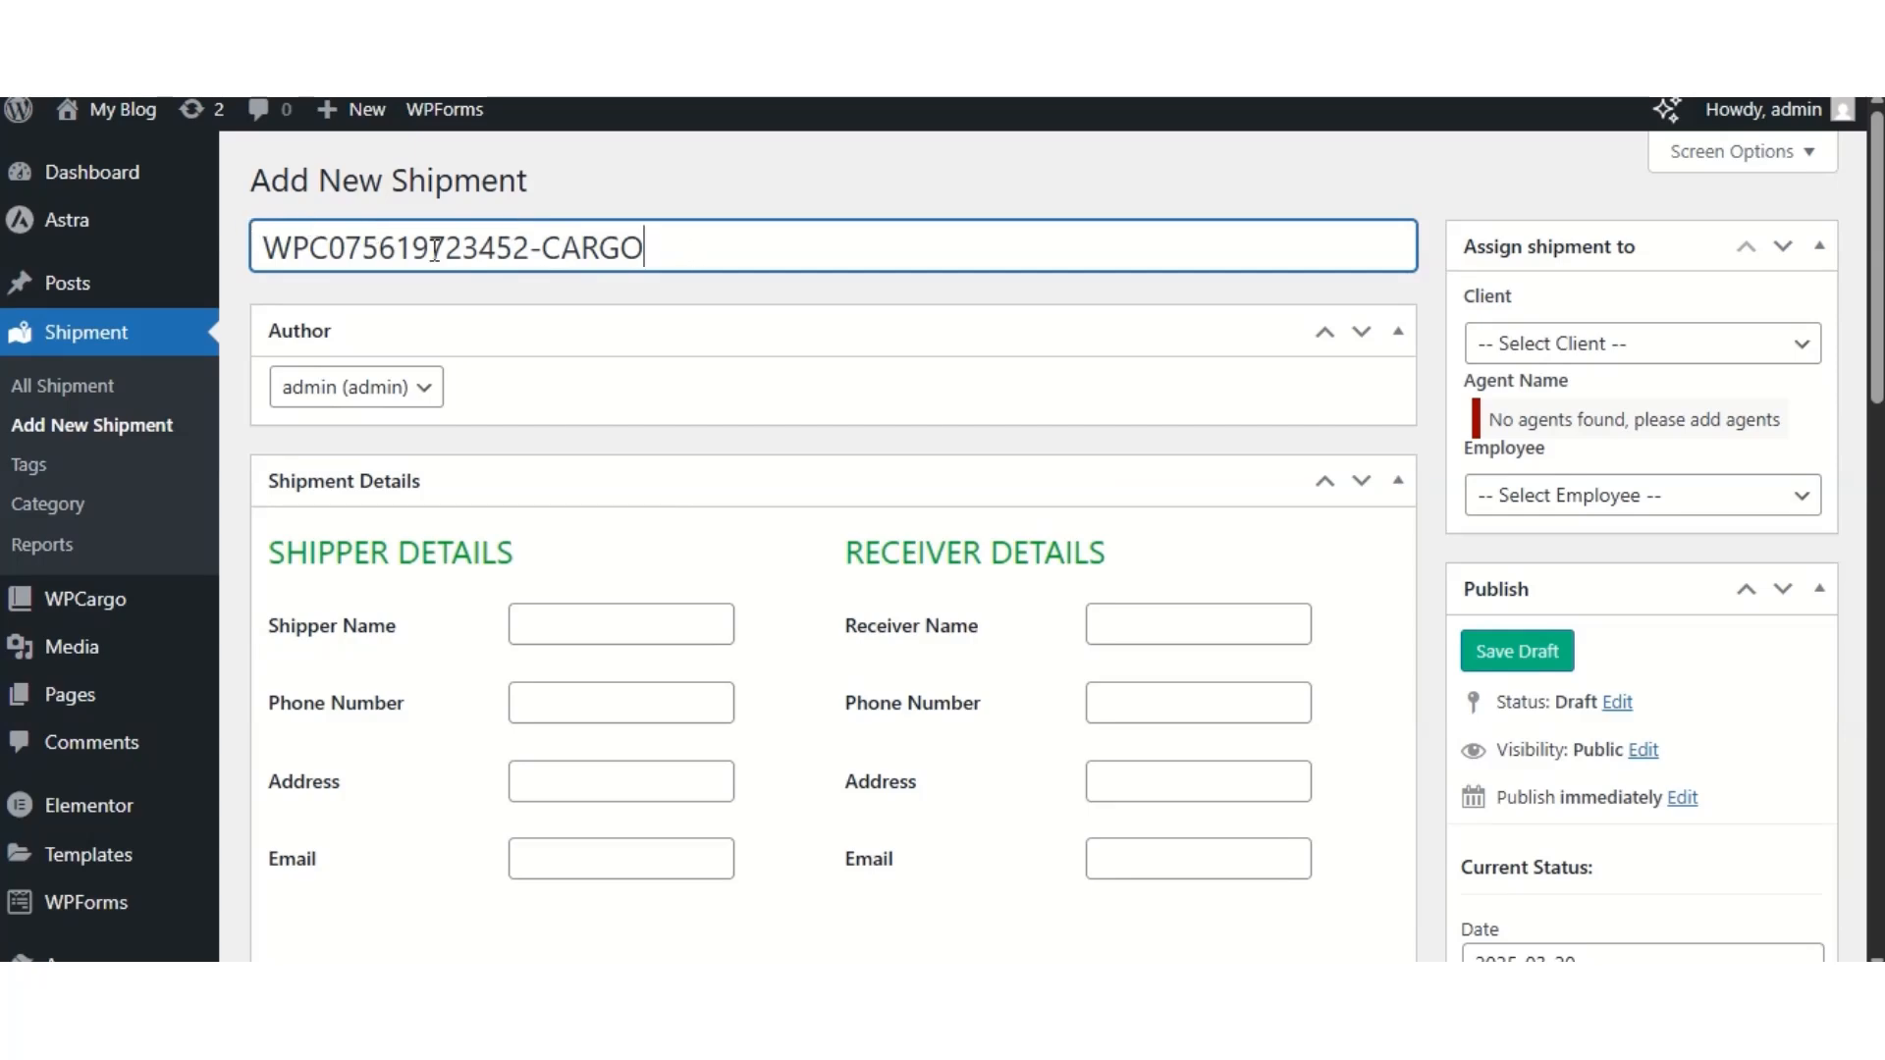
scroll(851, 395, "down", 3)
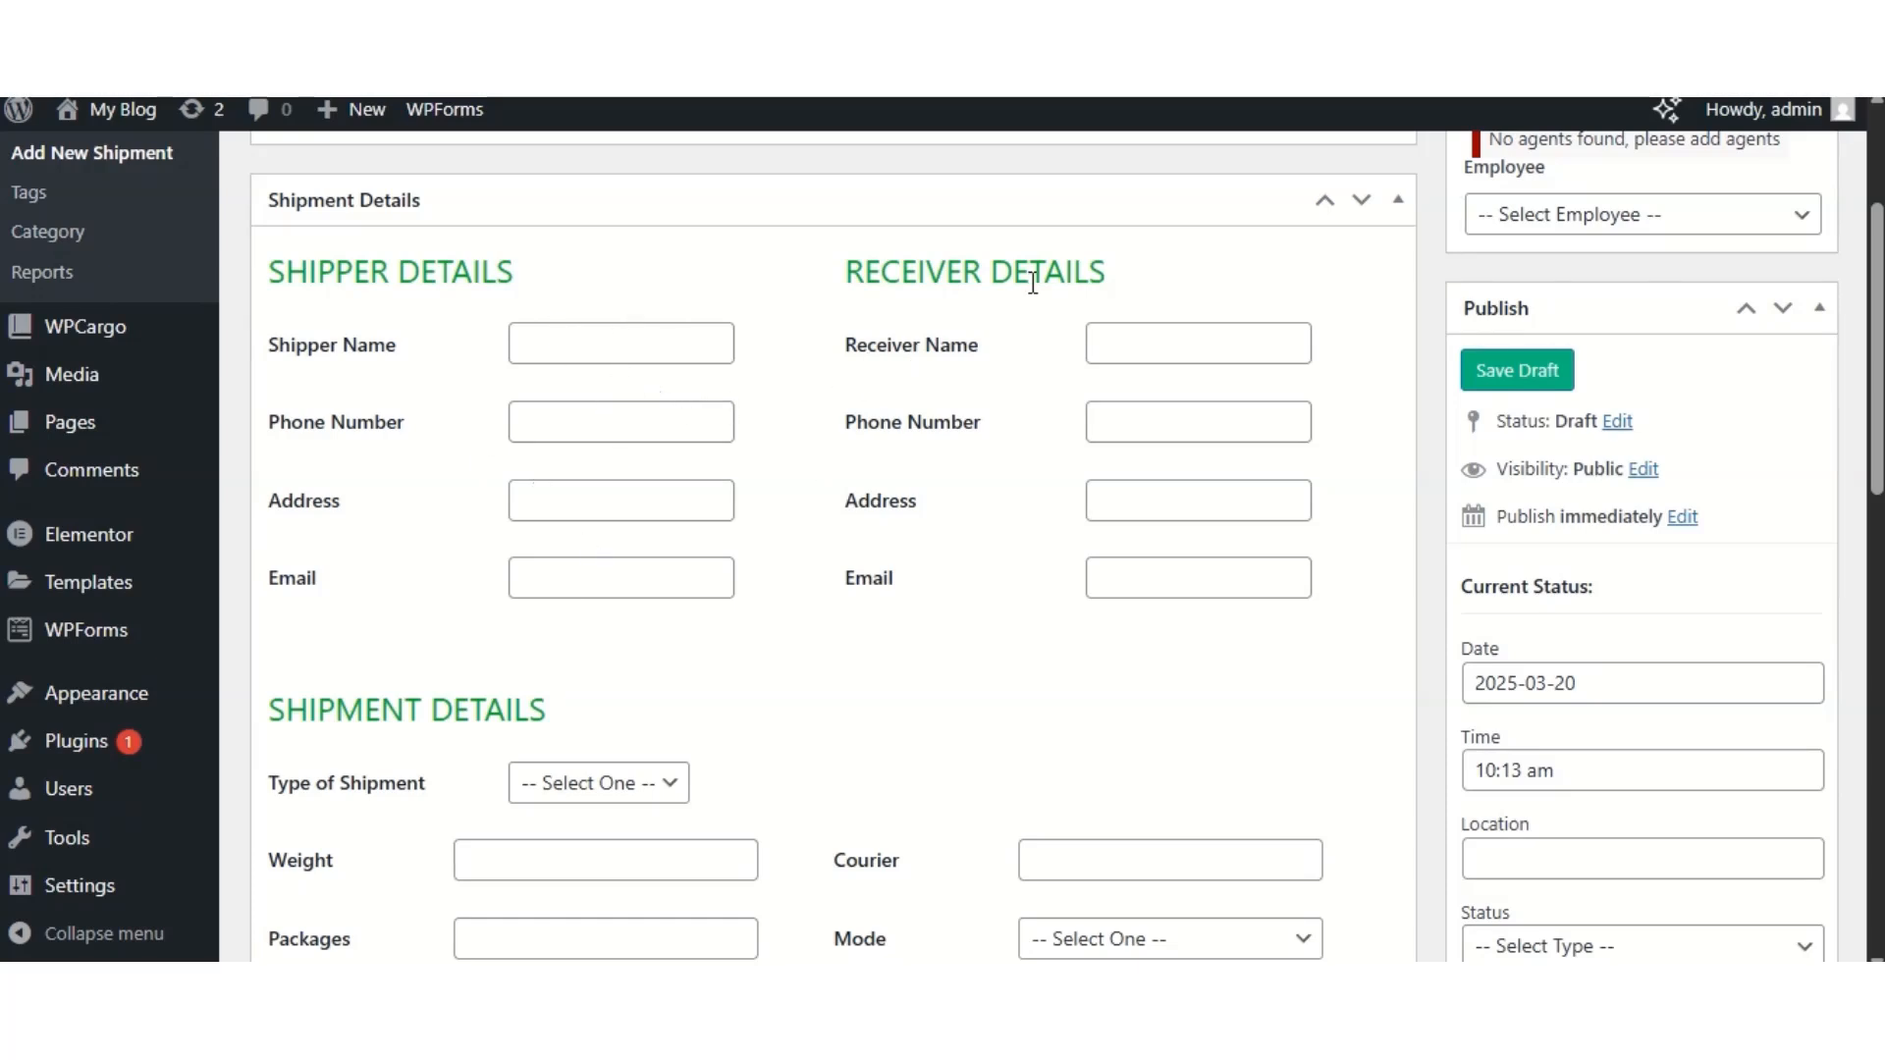
scroll(1194, 399, "down", 3)
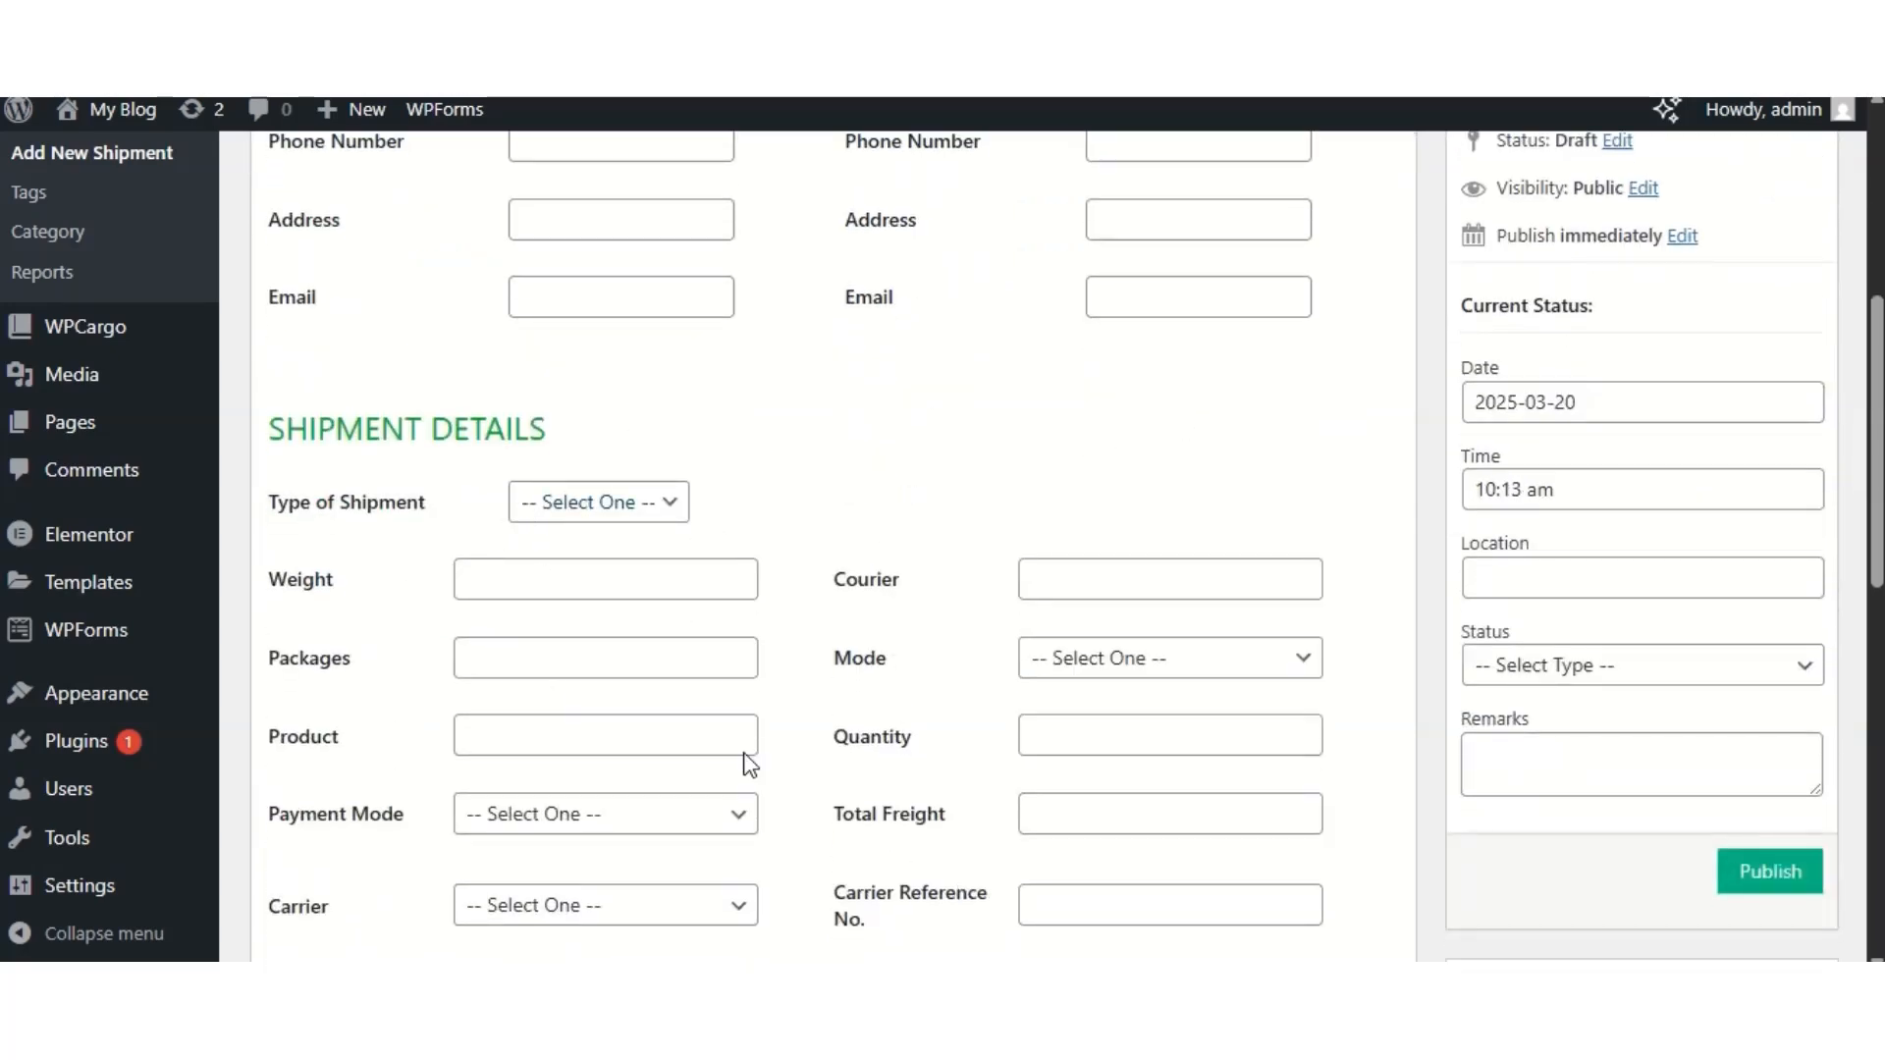
scroll(1157, 593, "down", 6)
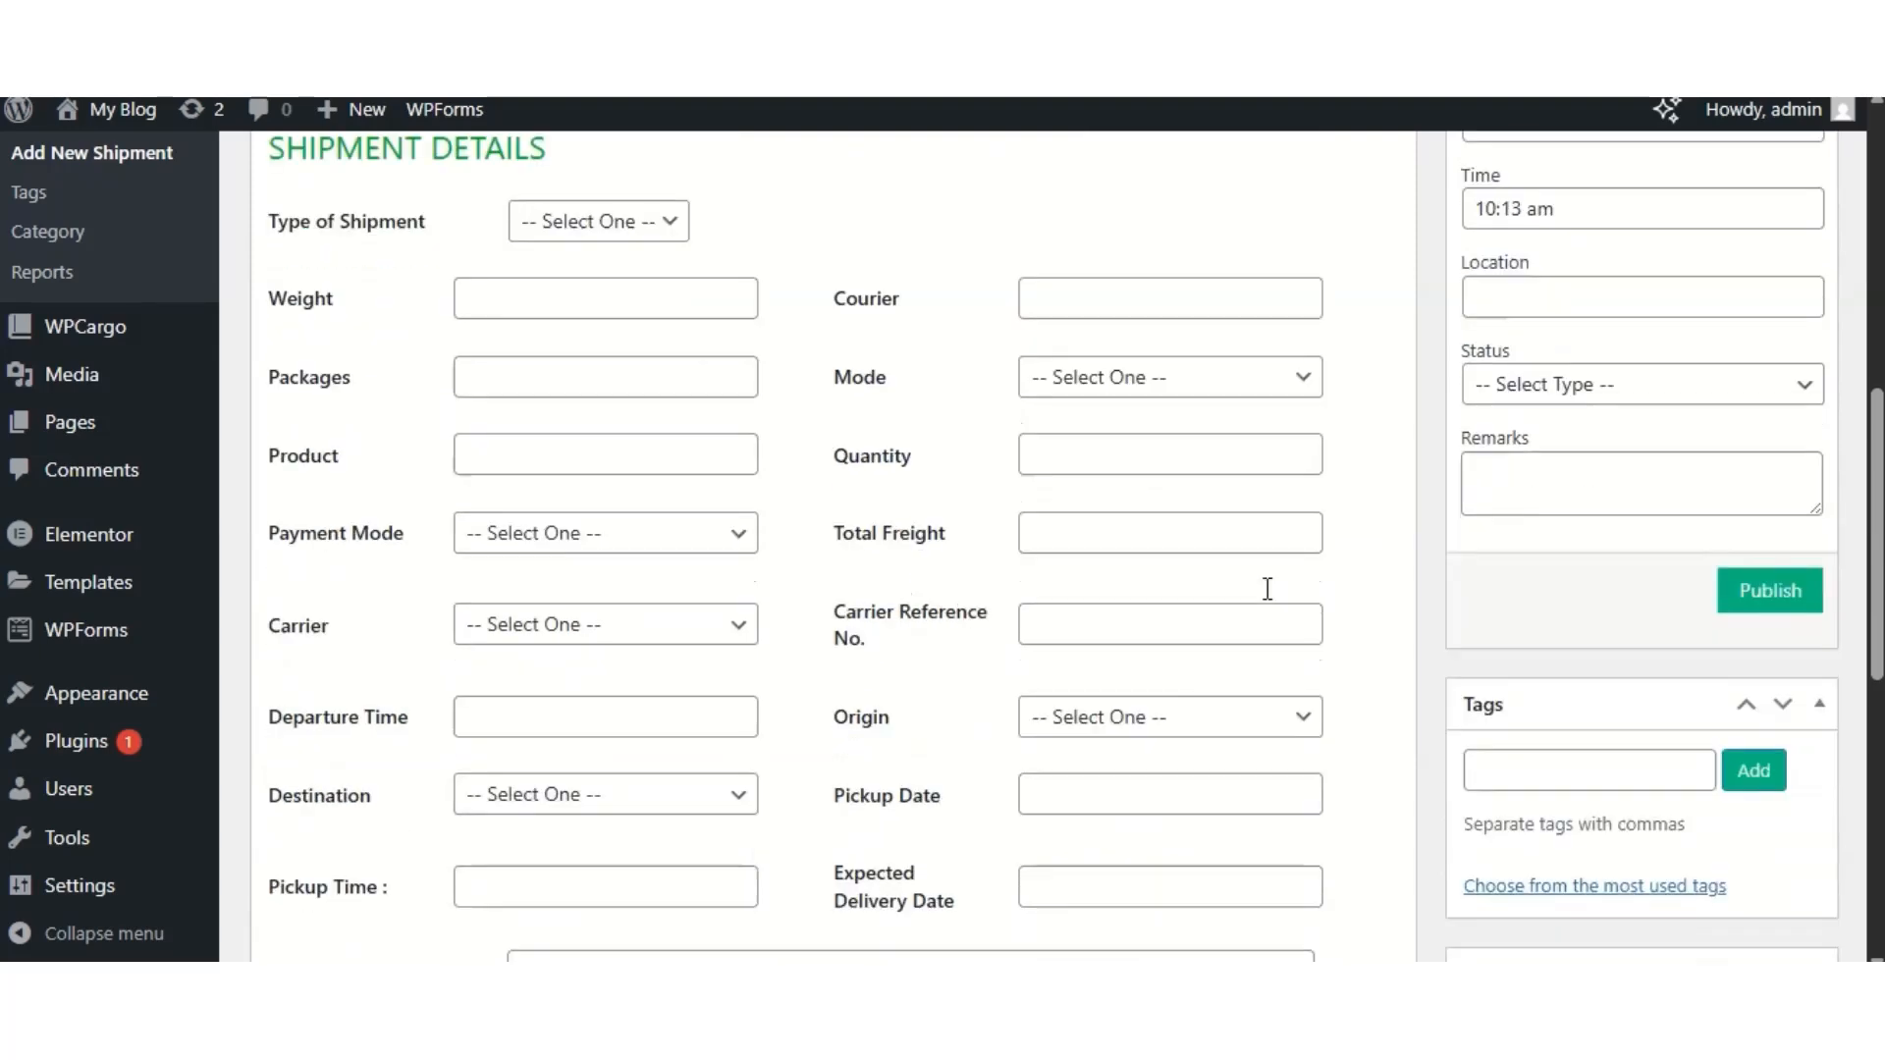
scroll(1041, 530, "down", 2)
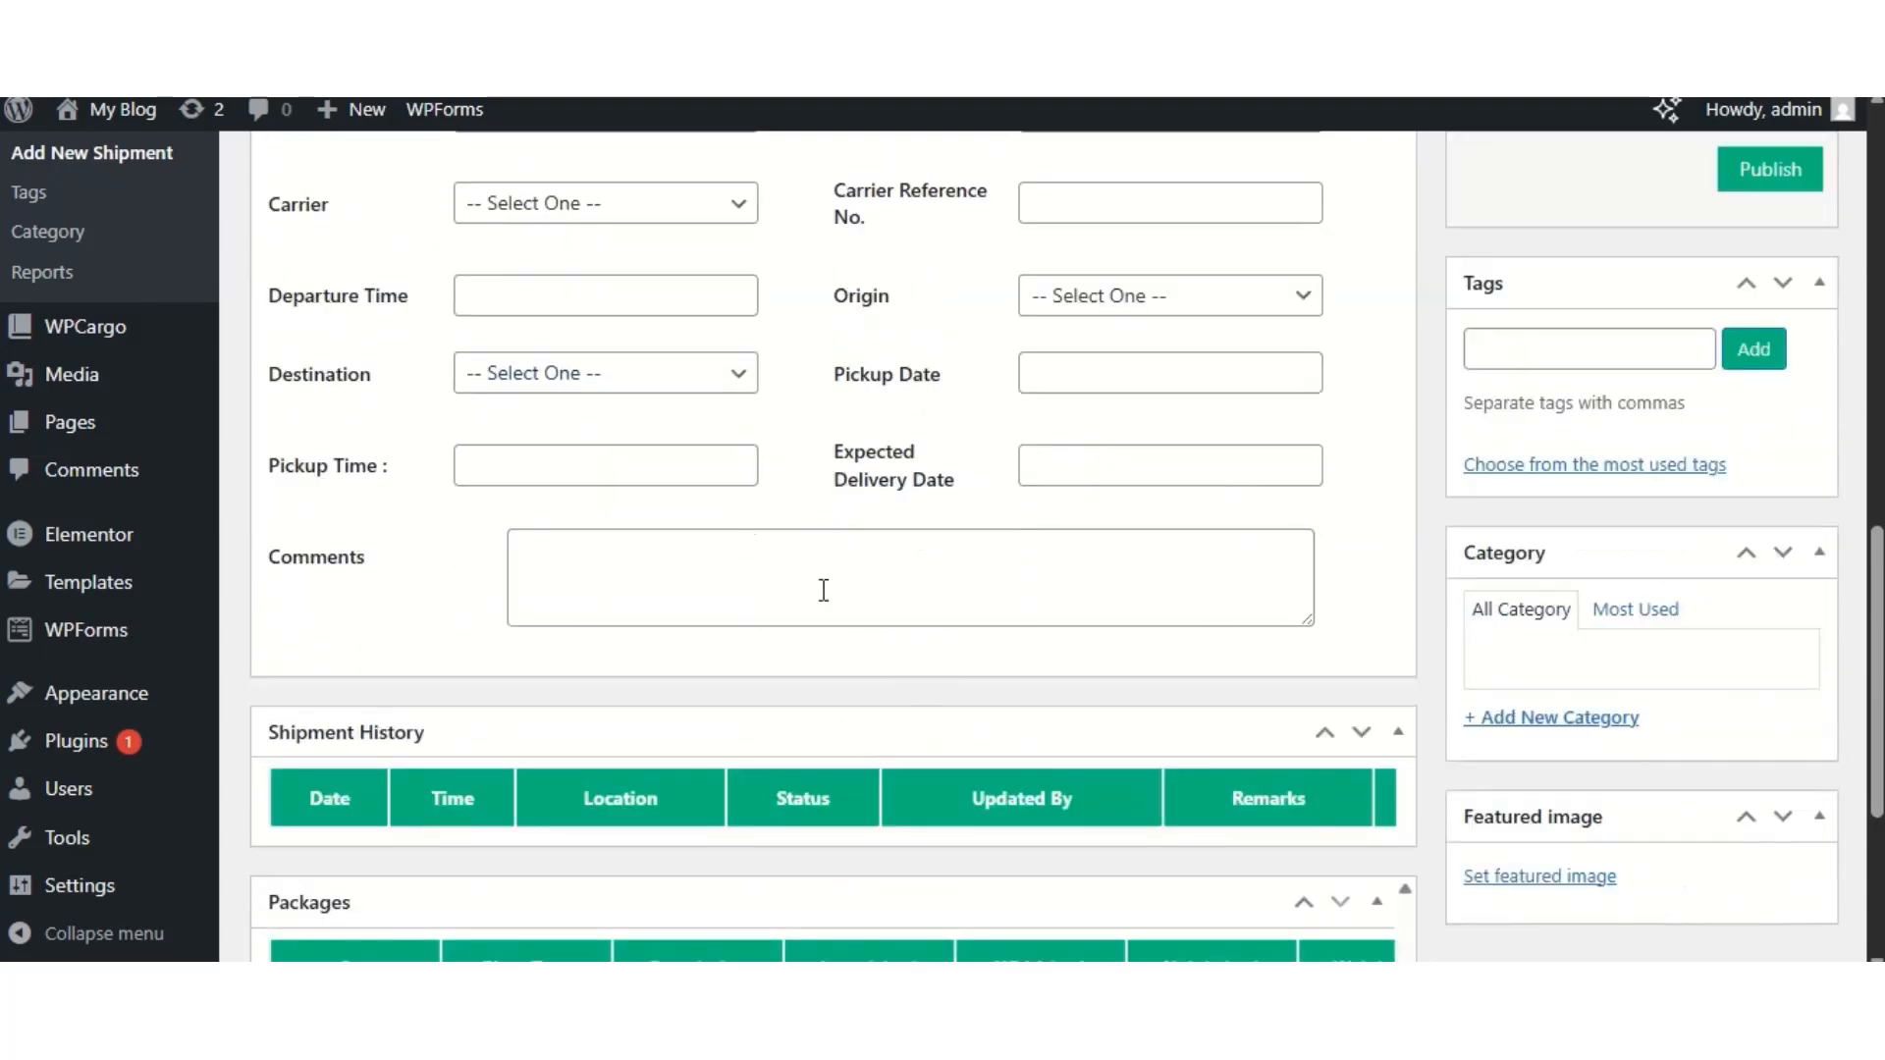
scroll(982, 570, "down", 1)
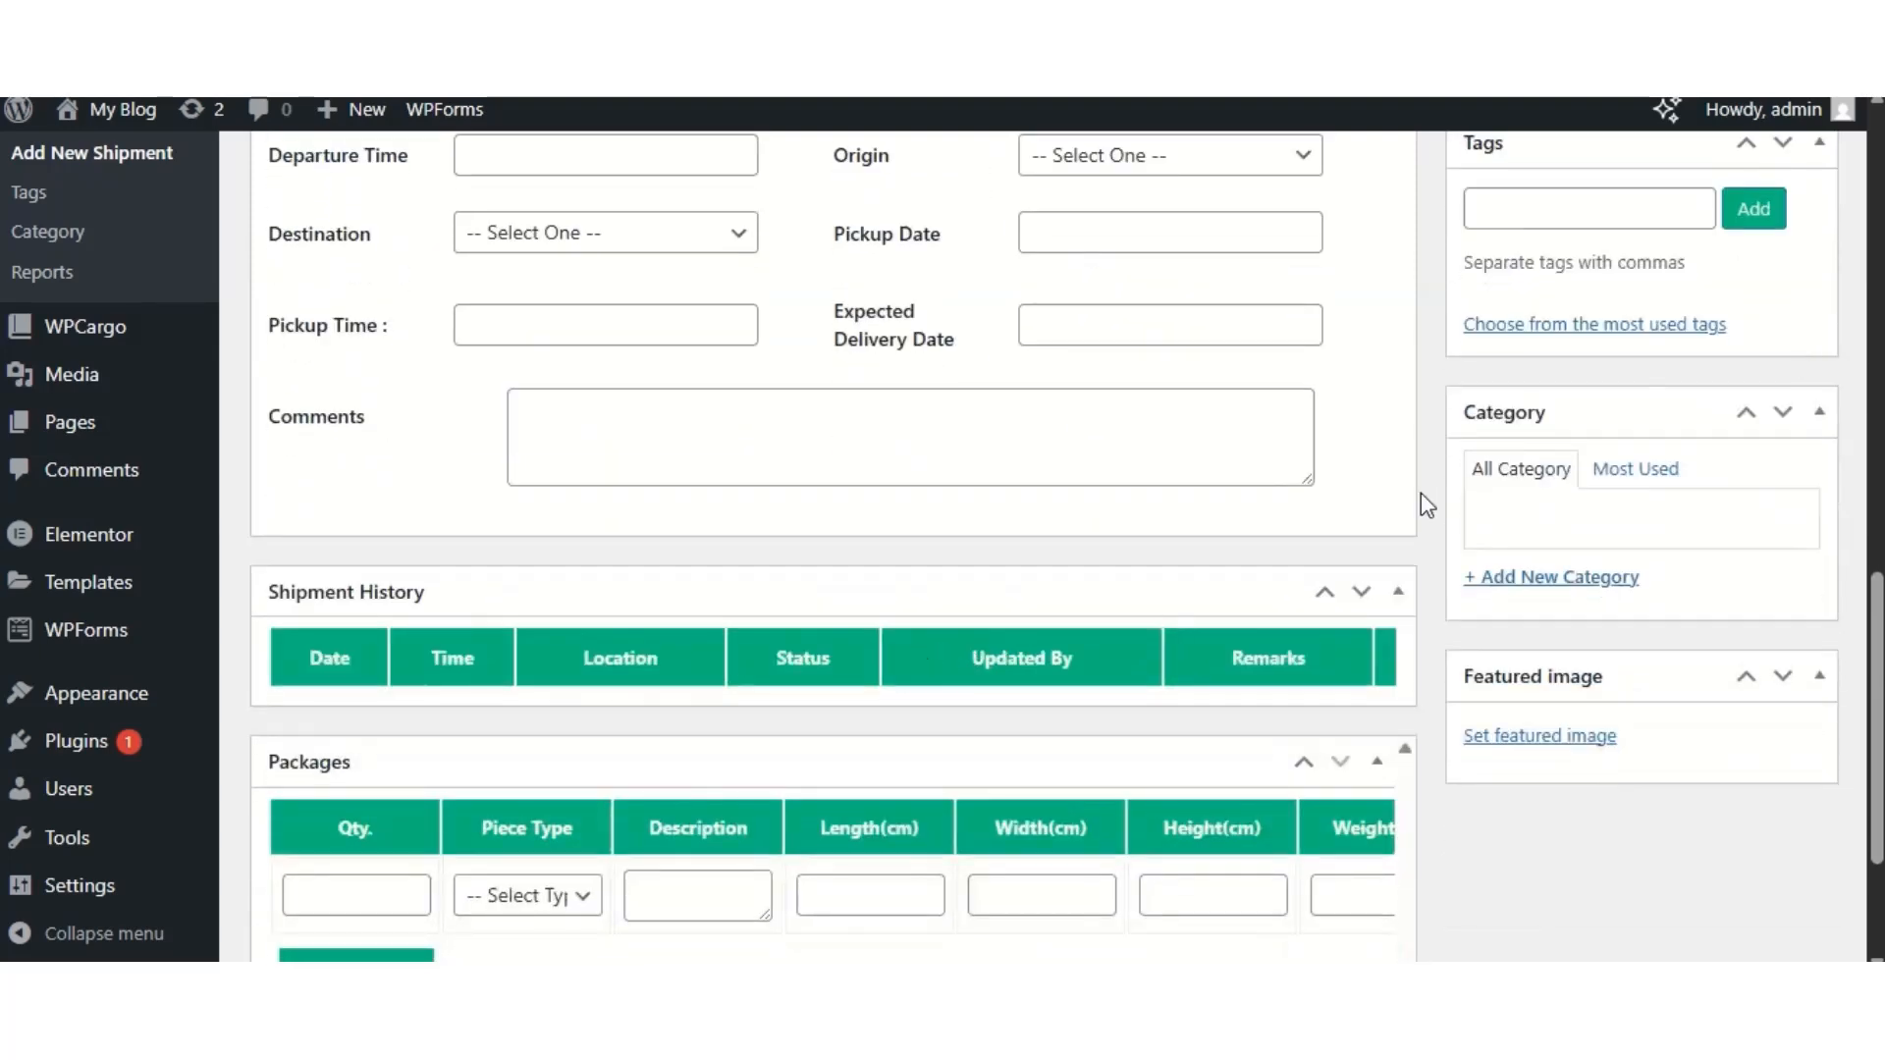
scroll(1355, 486, "up", 2)
scroll(873, 655, "down", 1)
scroll(976, 753, "down", 1)
scroll(976, 645, "down", 1)
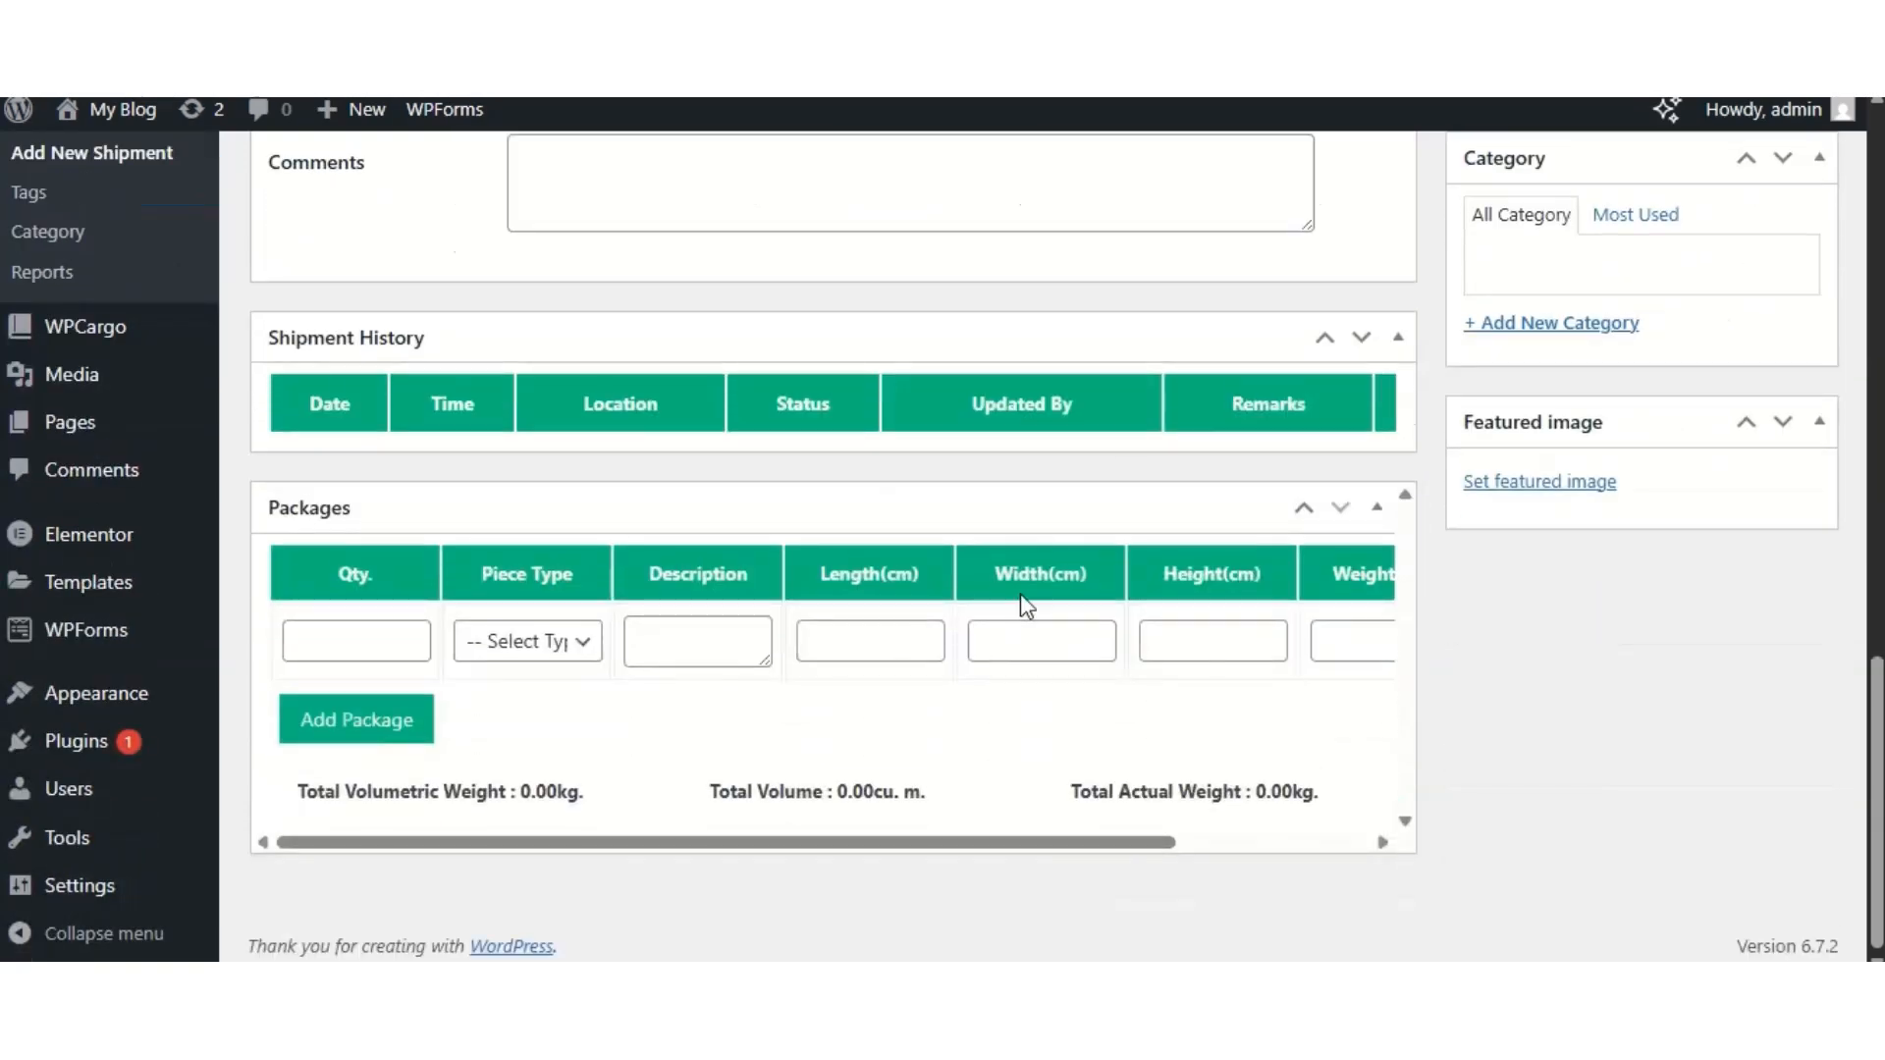
scroll(1215, 472, "up", 1)
scroll(1219, 476, "up", 1)
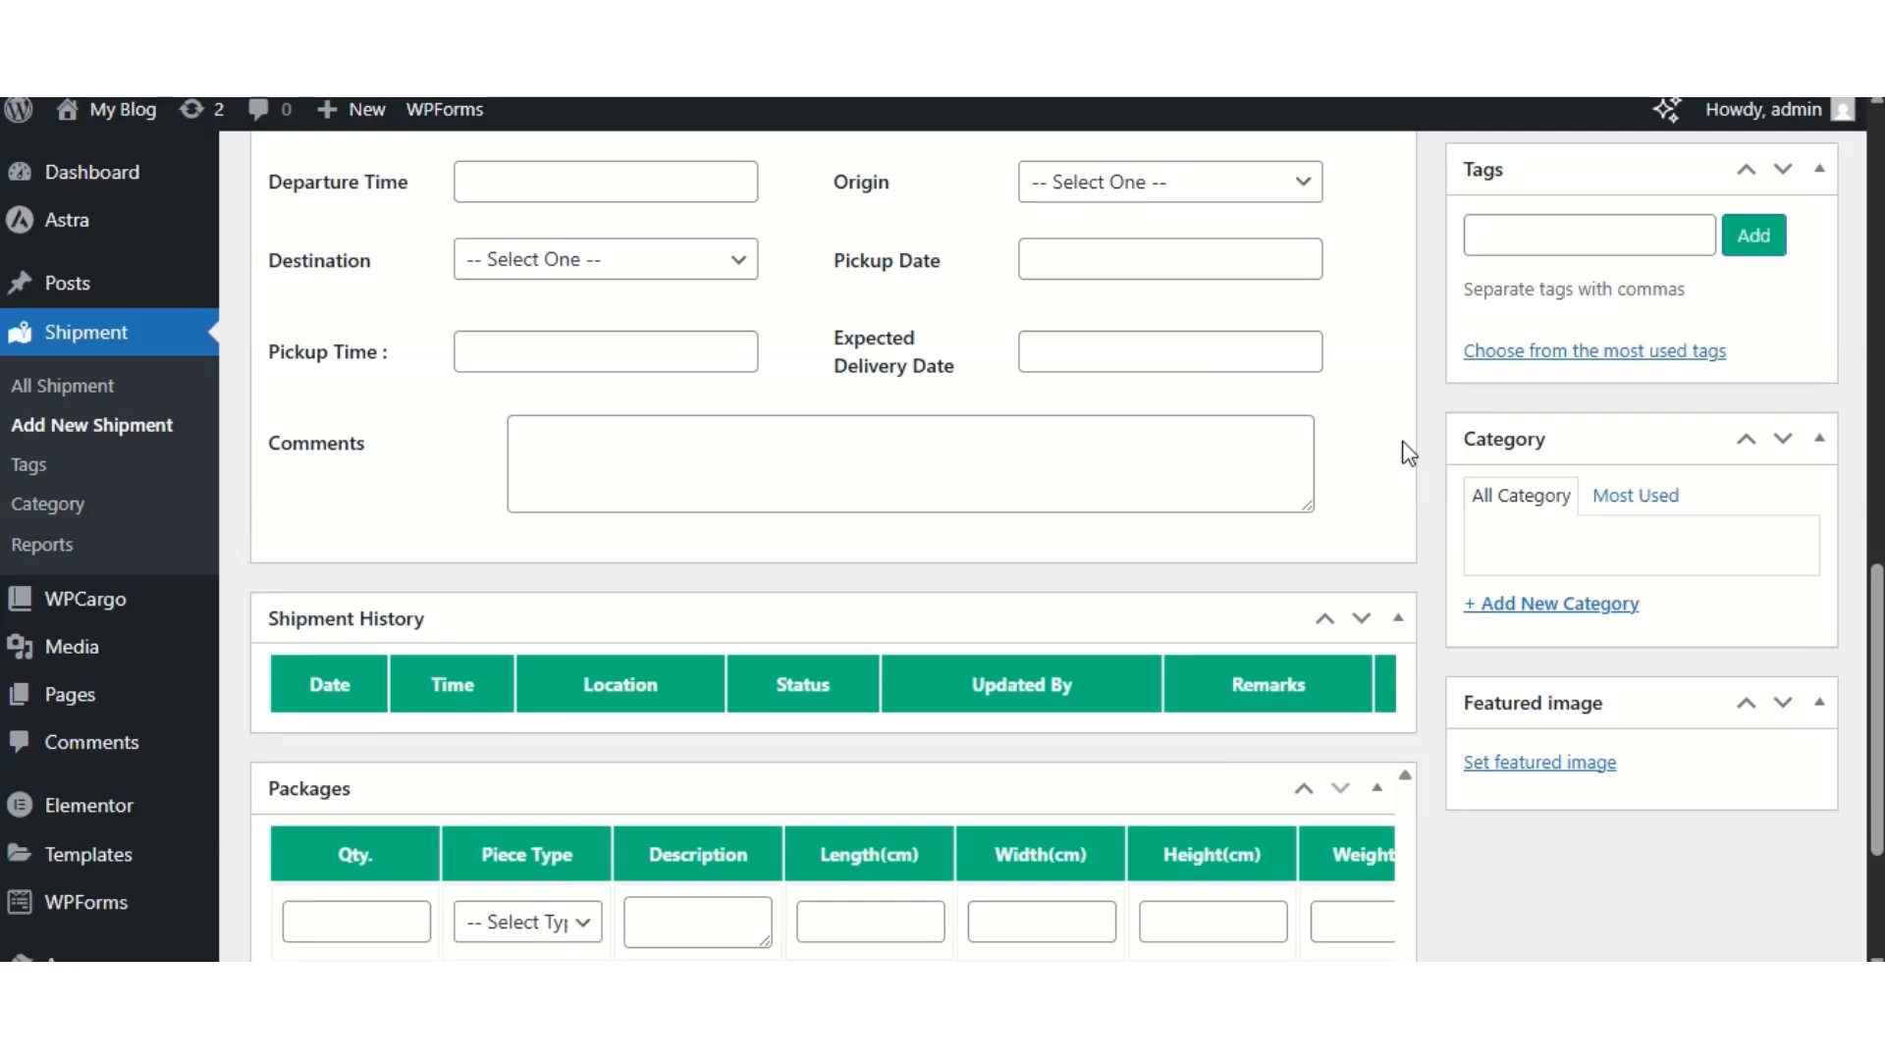
scroll(1402, 506, "up", 10)
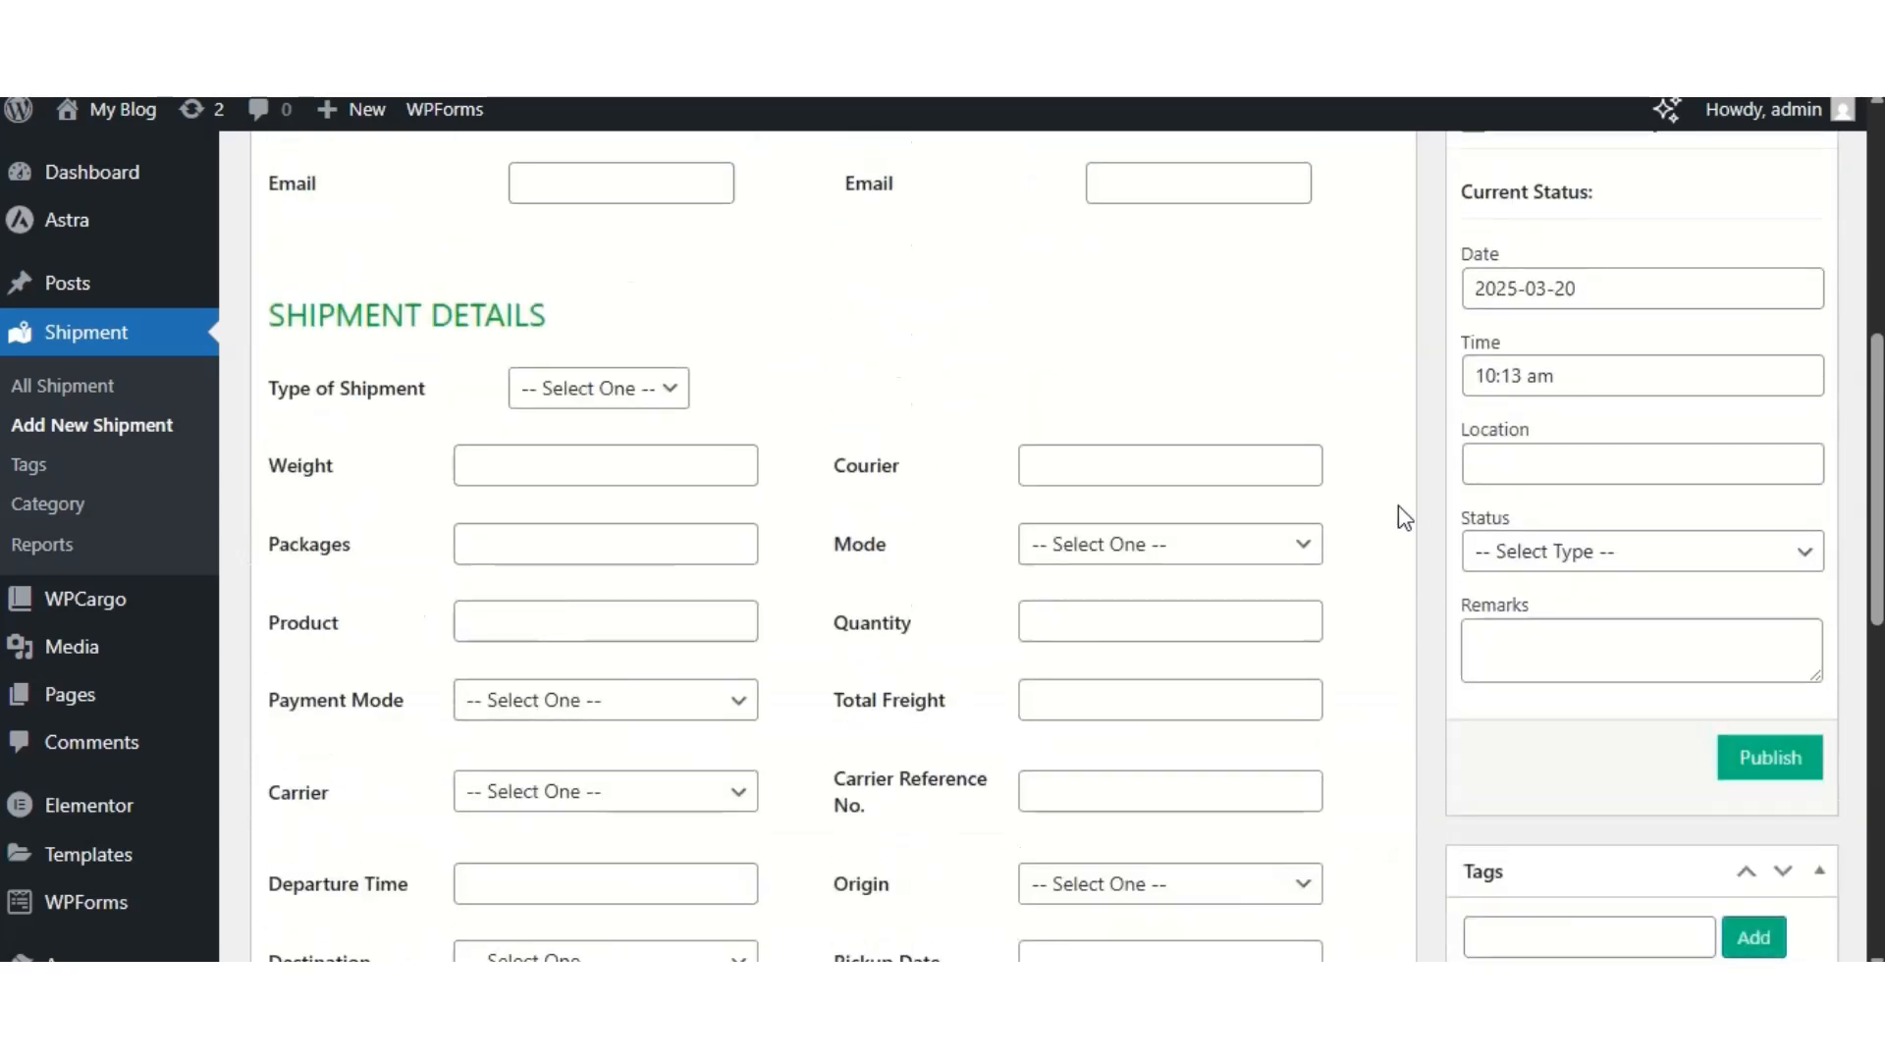
scroll(1401, 508, "up", 2)
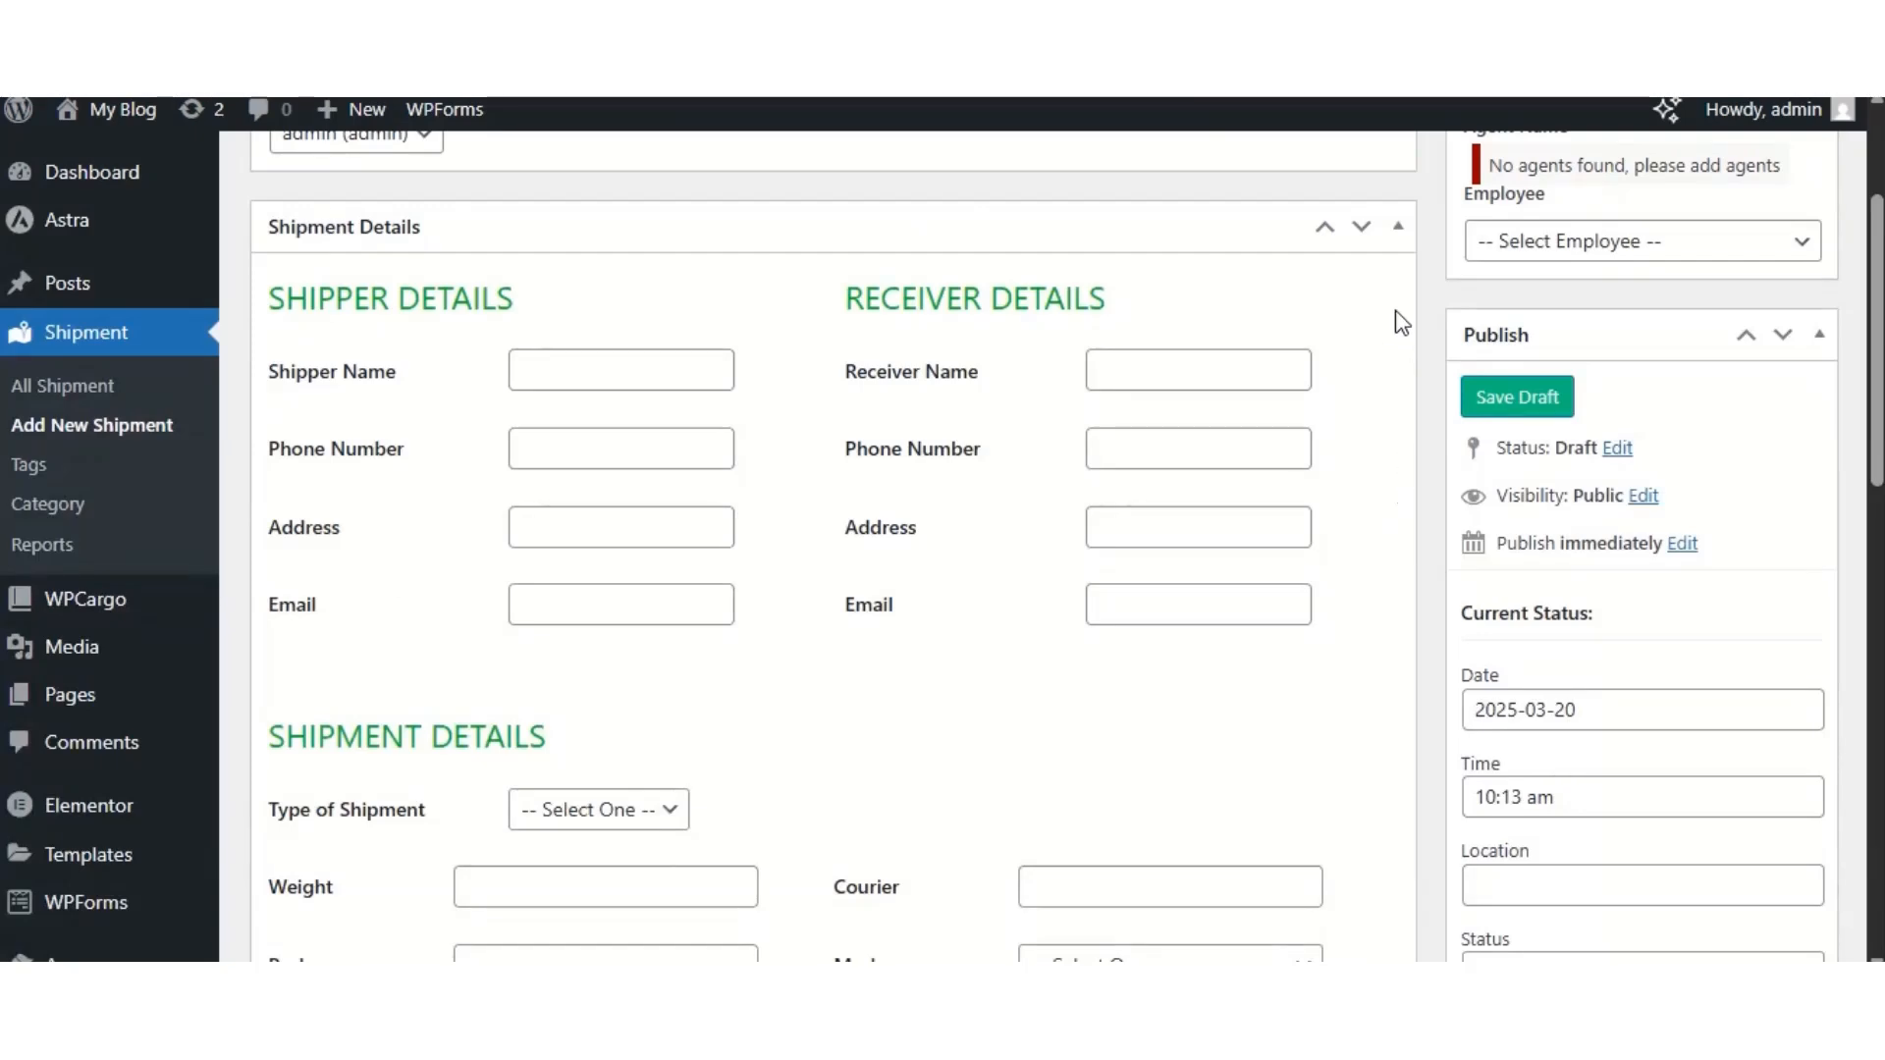
scroll(1424, 294, "up", 1)
scroll(1424, 297, "up", 2)
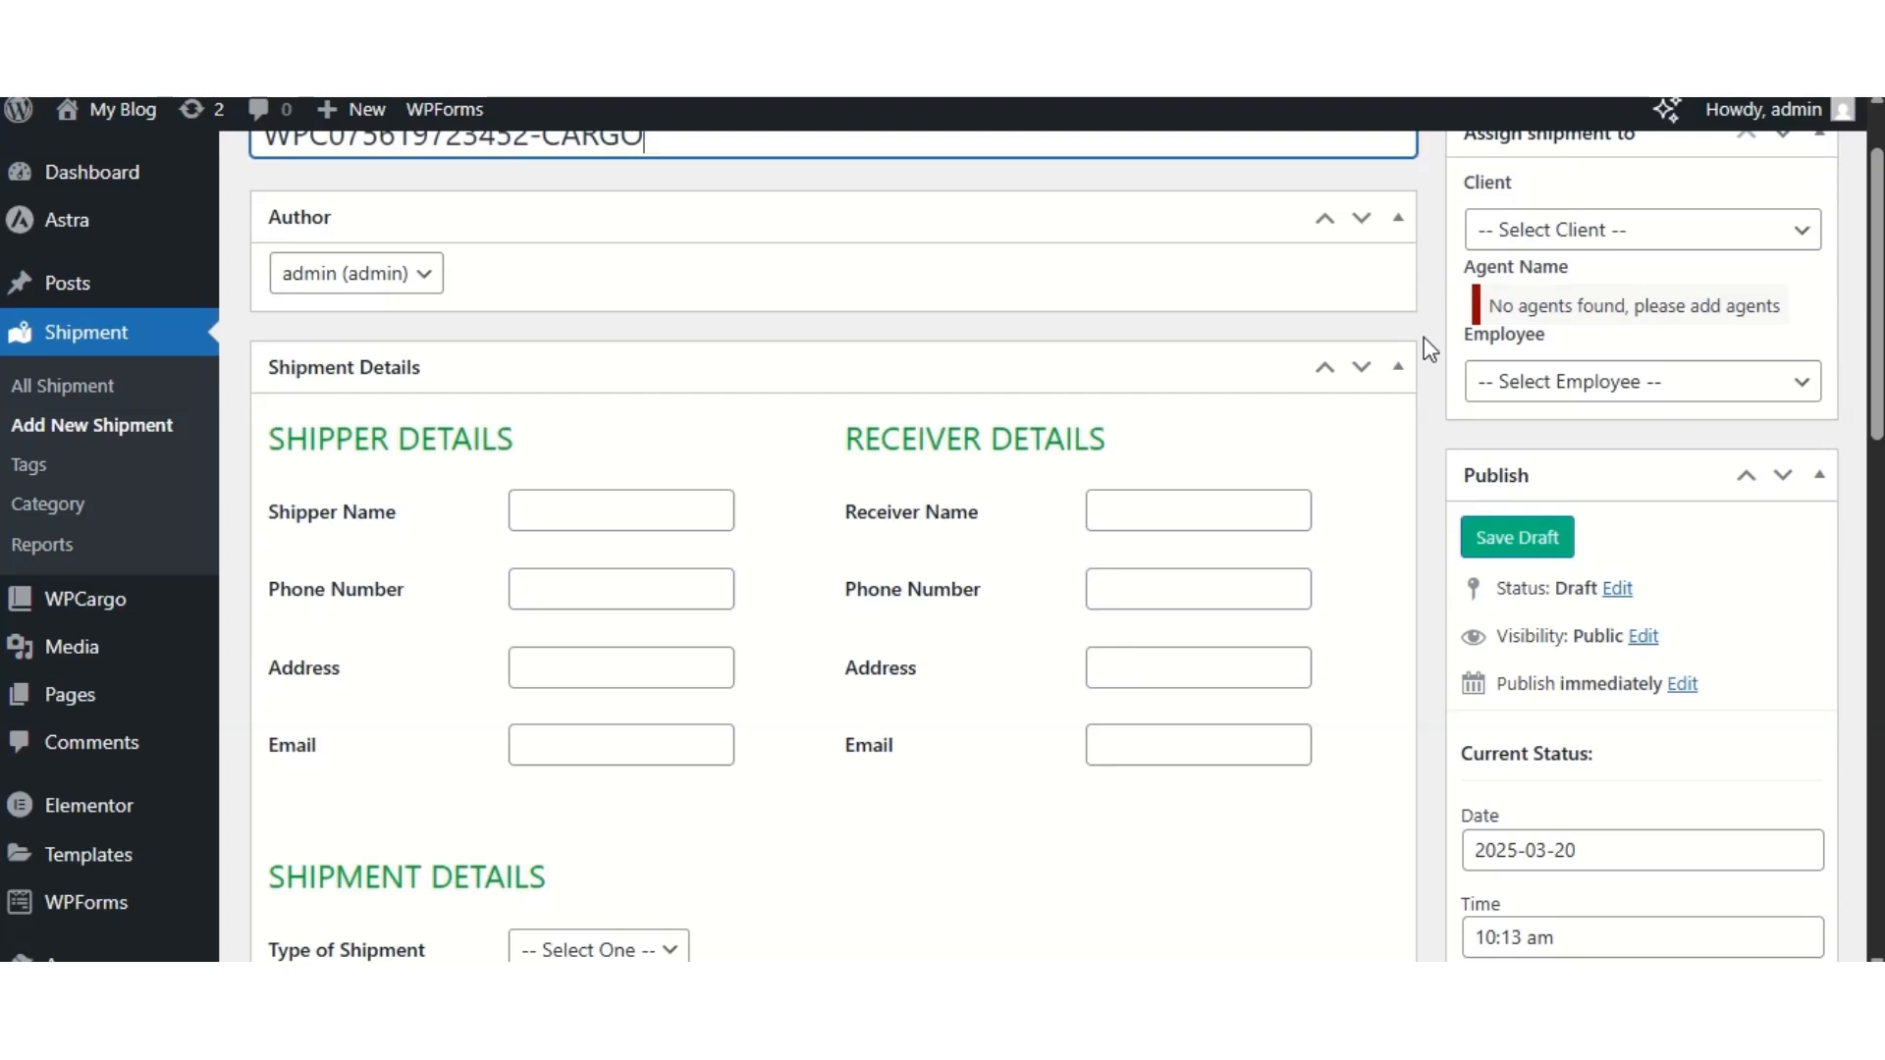